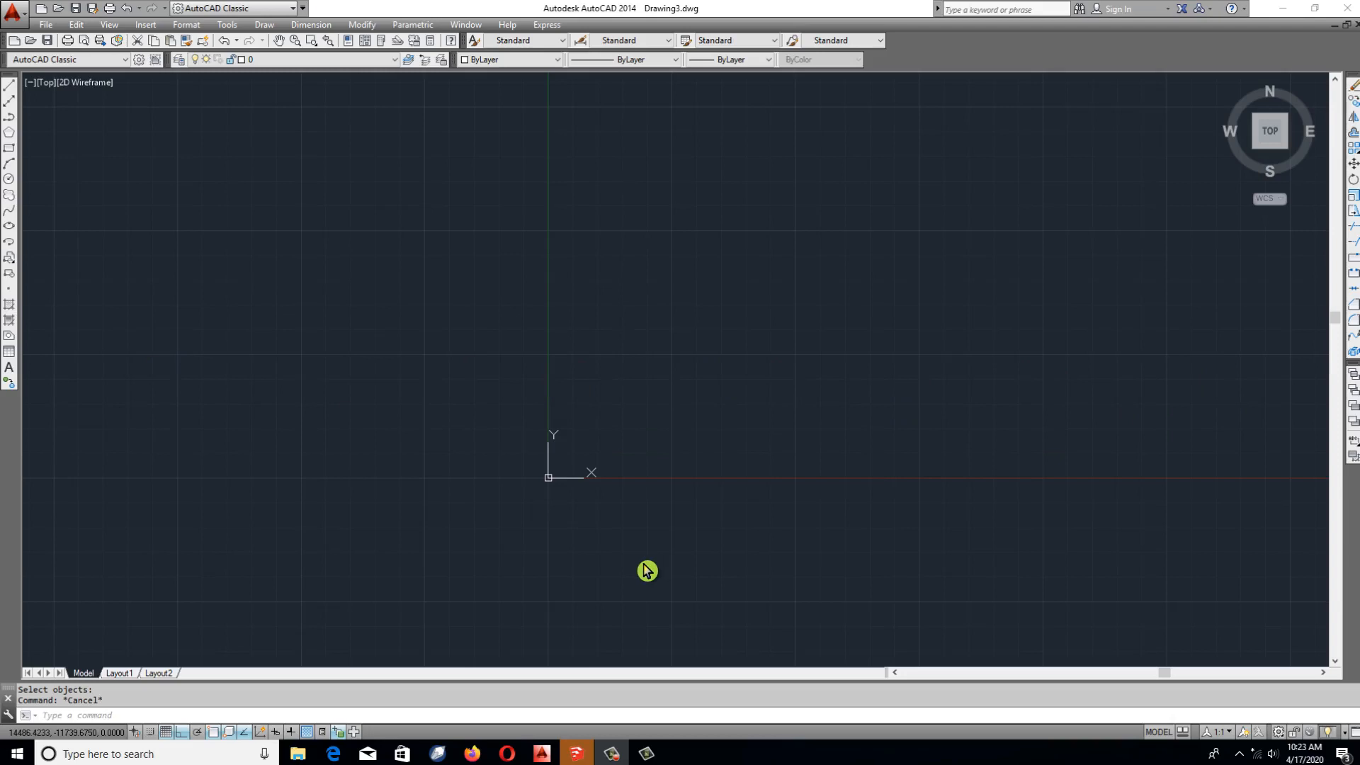
# Draw a horizontal construction line above the origin.
pyautogui.click(186, 715)
pyautogui.write('xl')
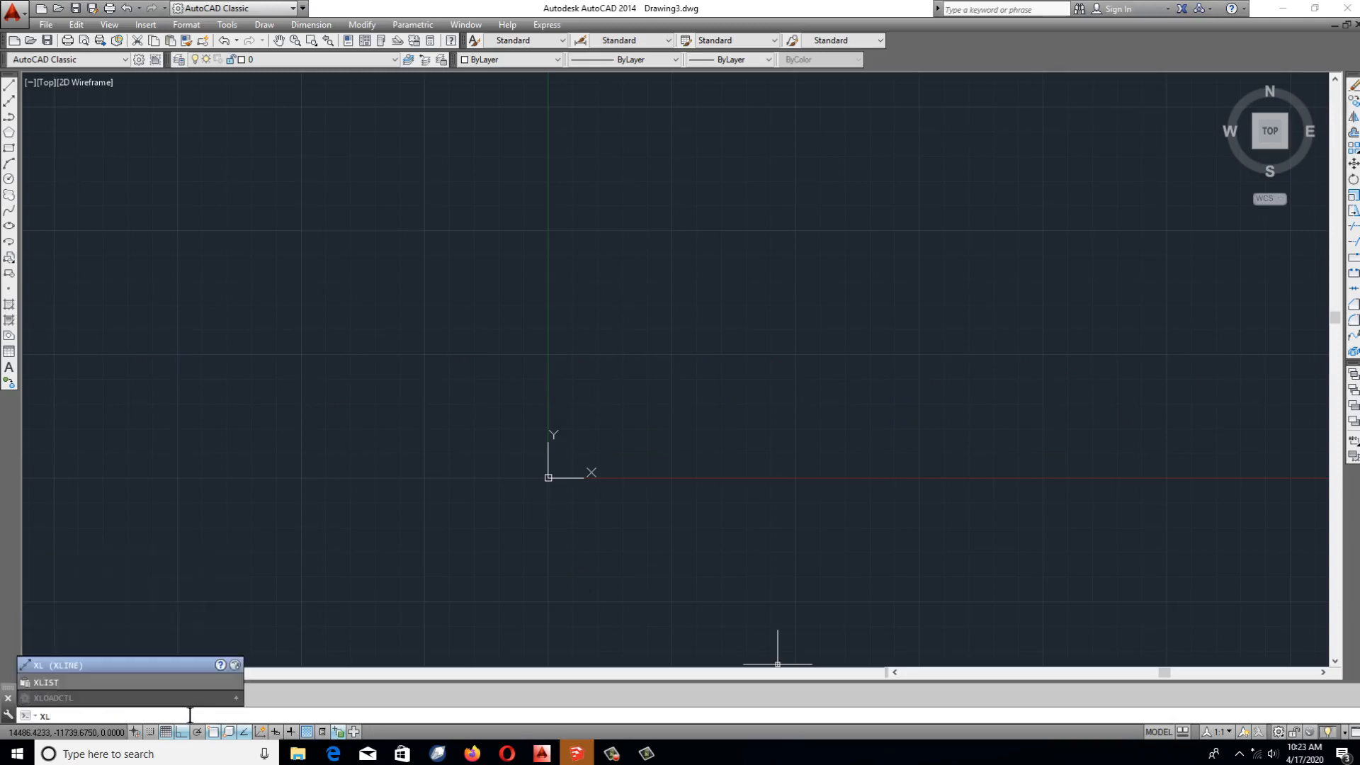
pyautogui.press('Return')
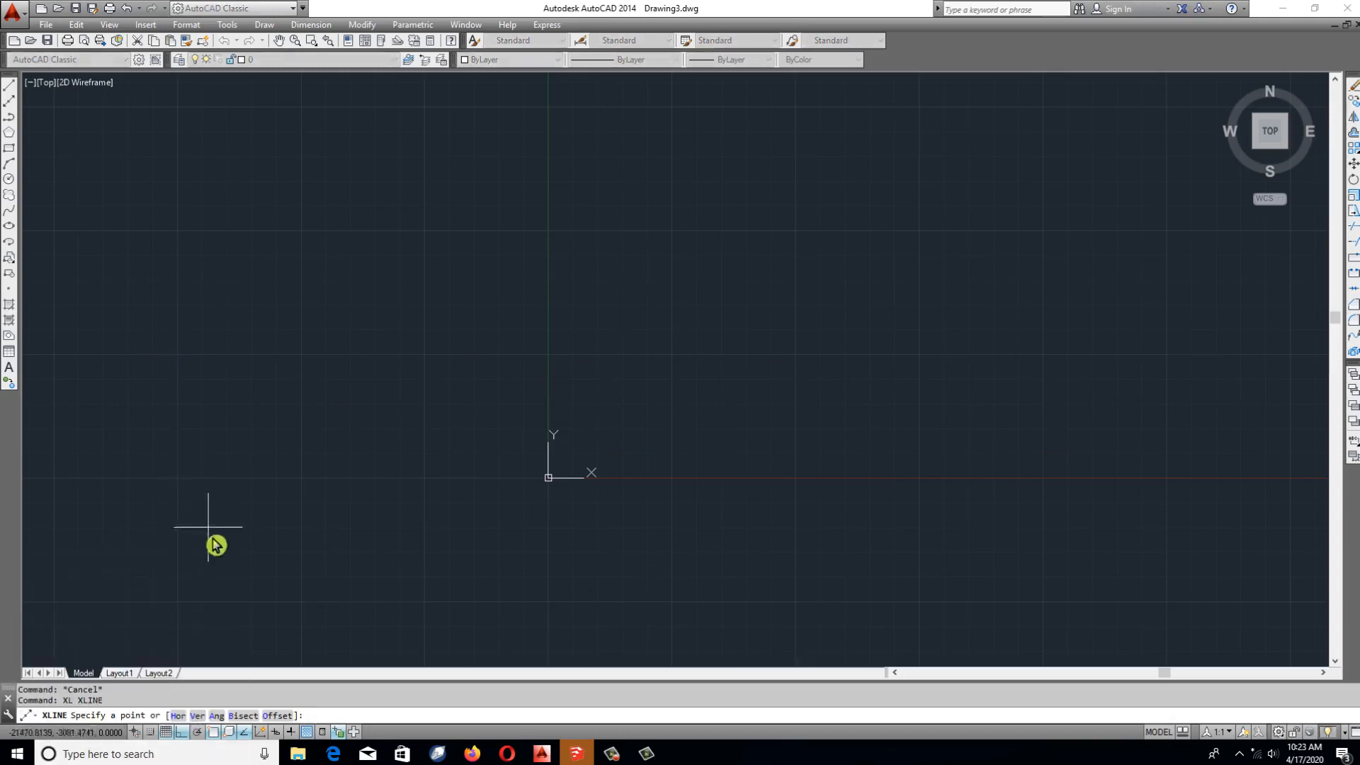
pyautogui.click(181, 731)
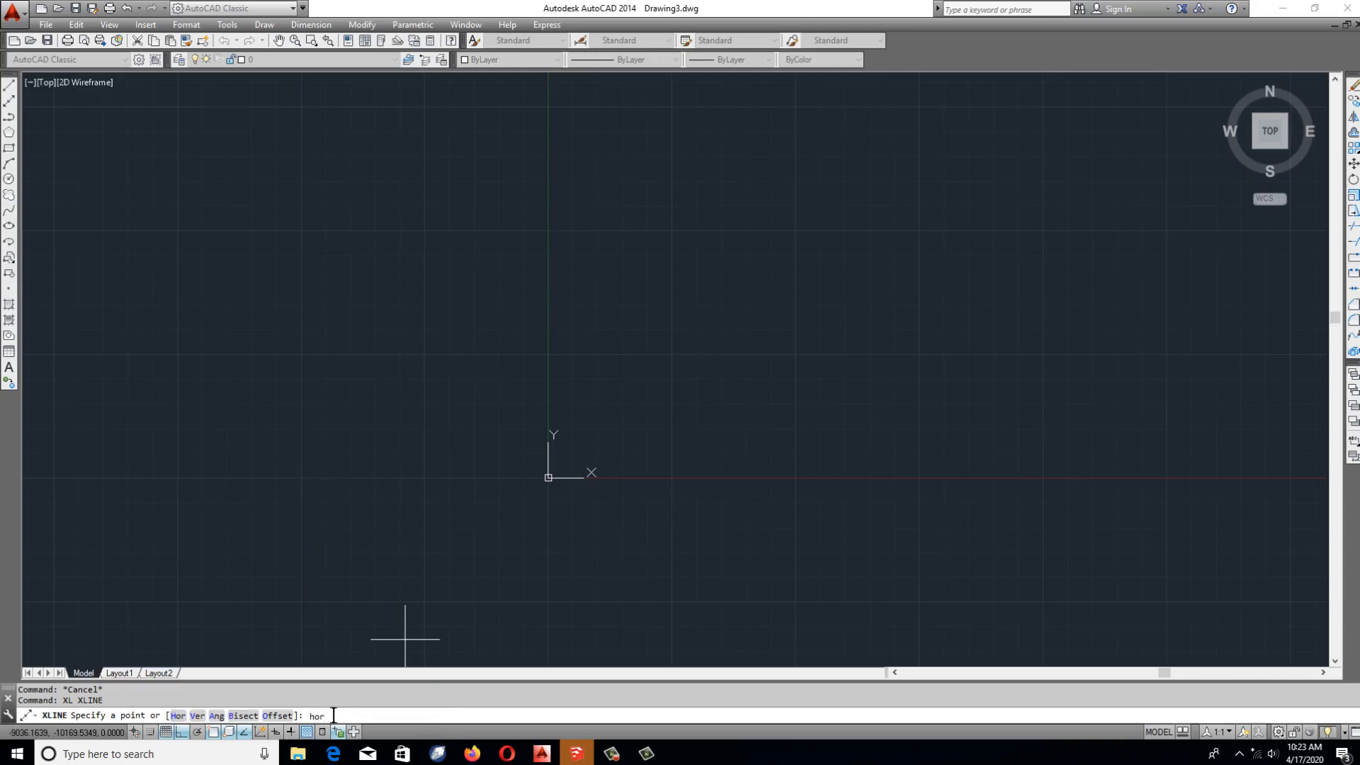
pyautogui.press('Return')
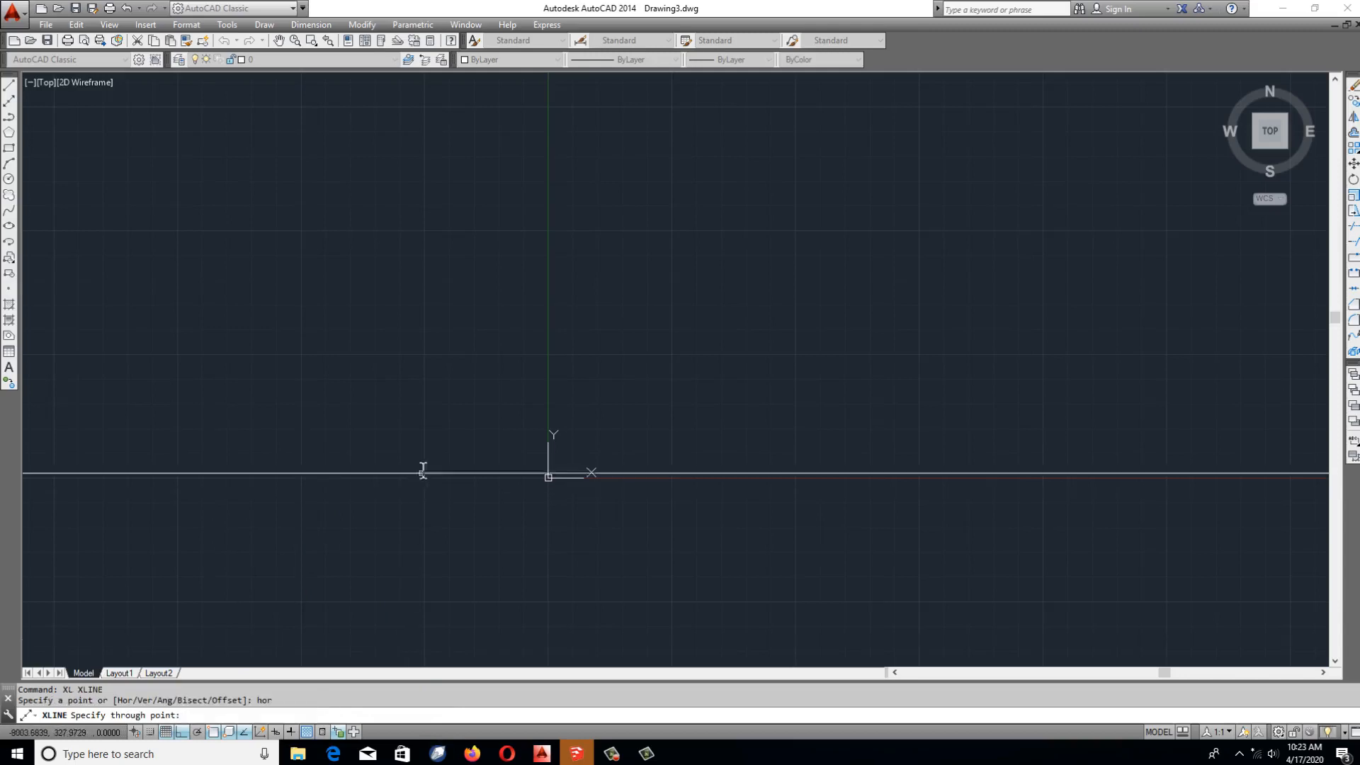
pyautogui.click(751, 261)
pyautogui.press('Escape')
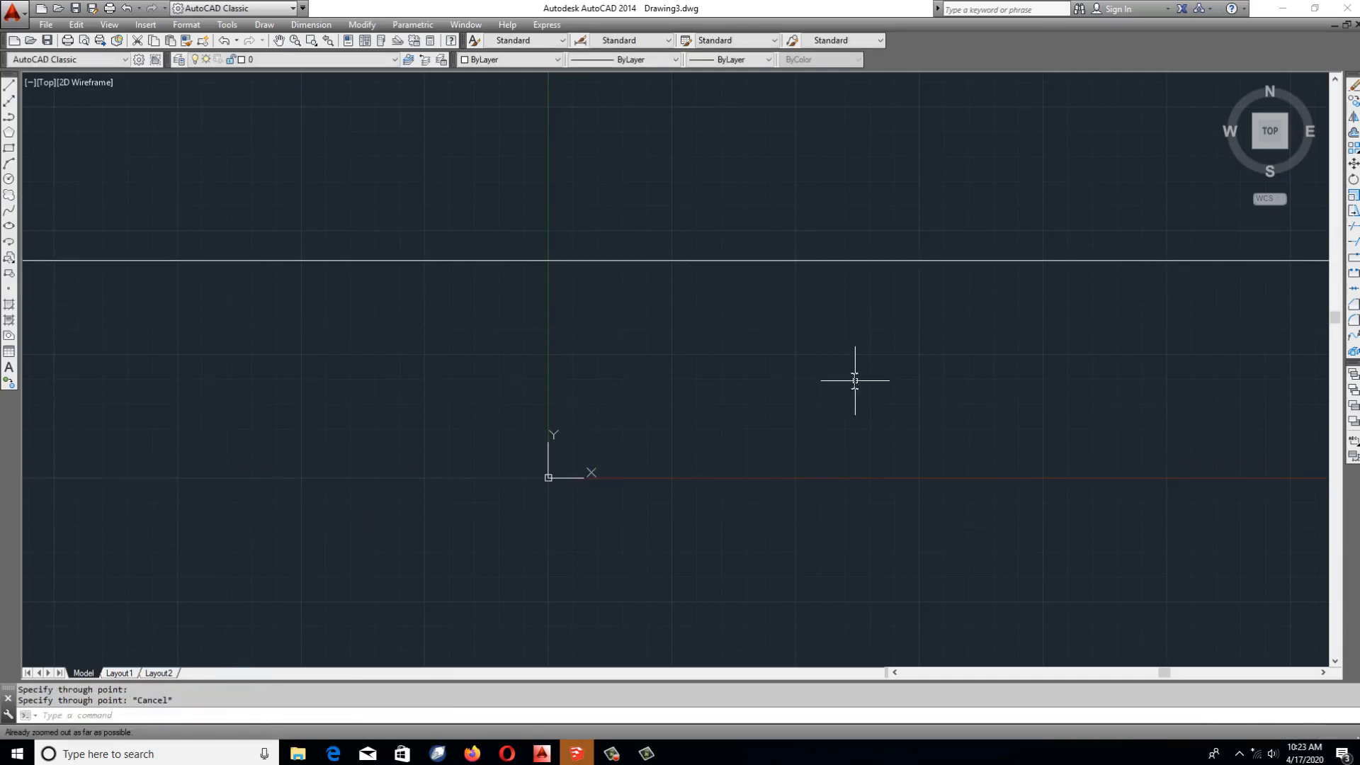
pyautogui.press('Escape')
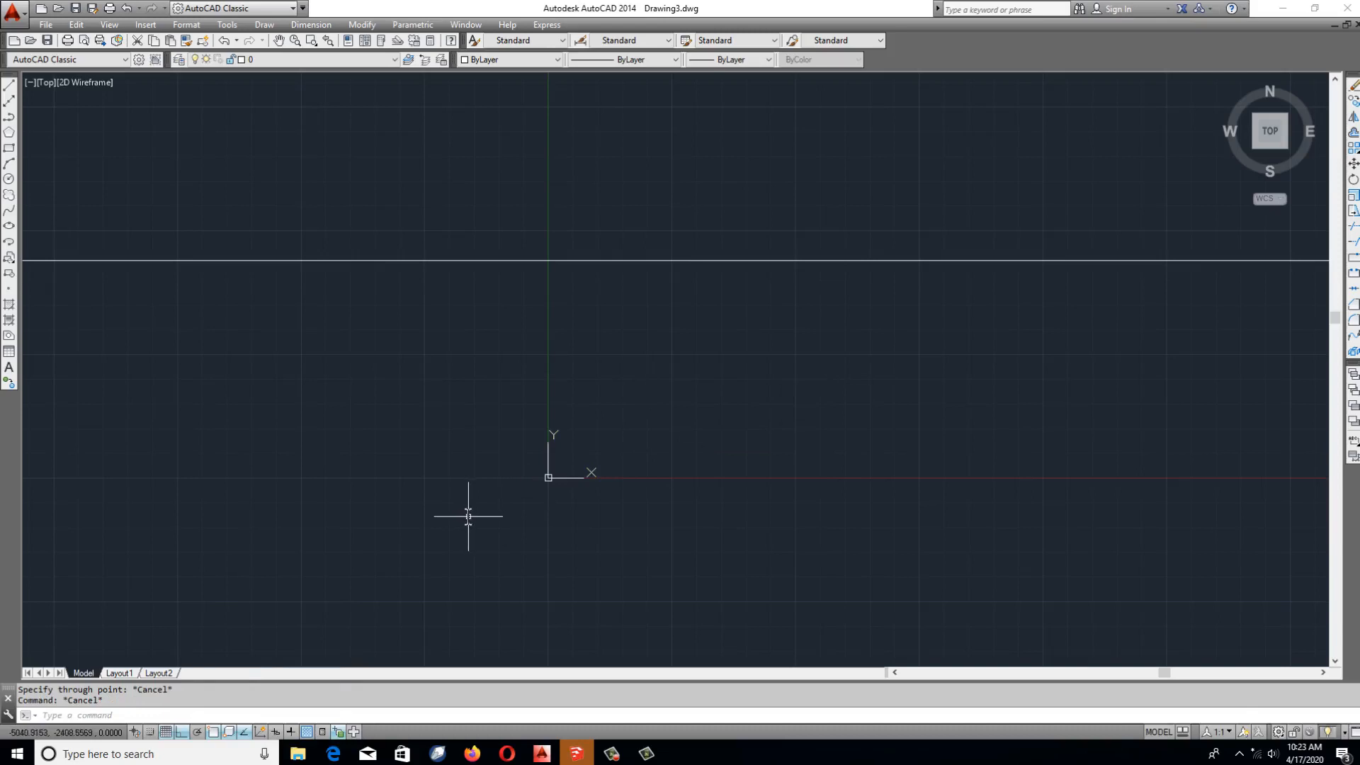
pyautogui.press('Escape')
# Examine how far the horizontal construction line extends in both directions, including a Zoom All view.
pyautogui.scroll(-2, 874, 333)
pyautogui.moveTo(999, 244); pyautogui.dragTo(952, 456, button='middle')
pyautogui.scroll(-2, 880, 445)
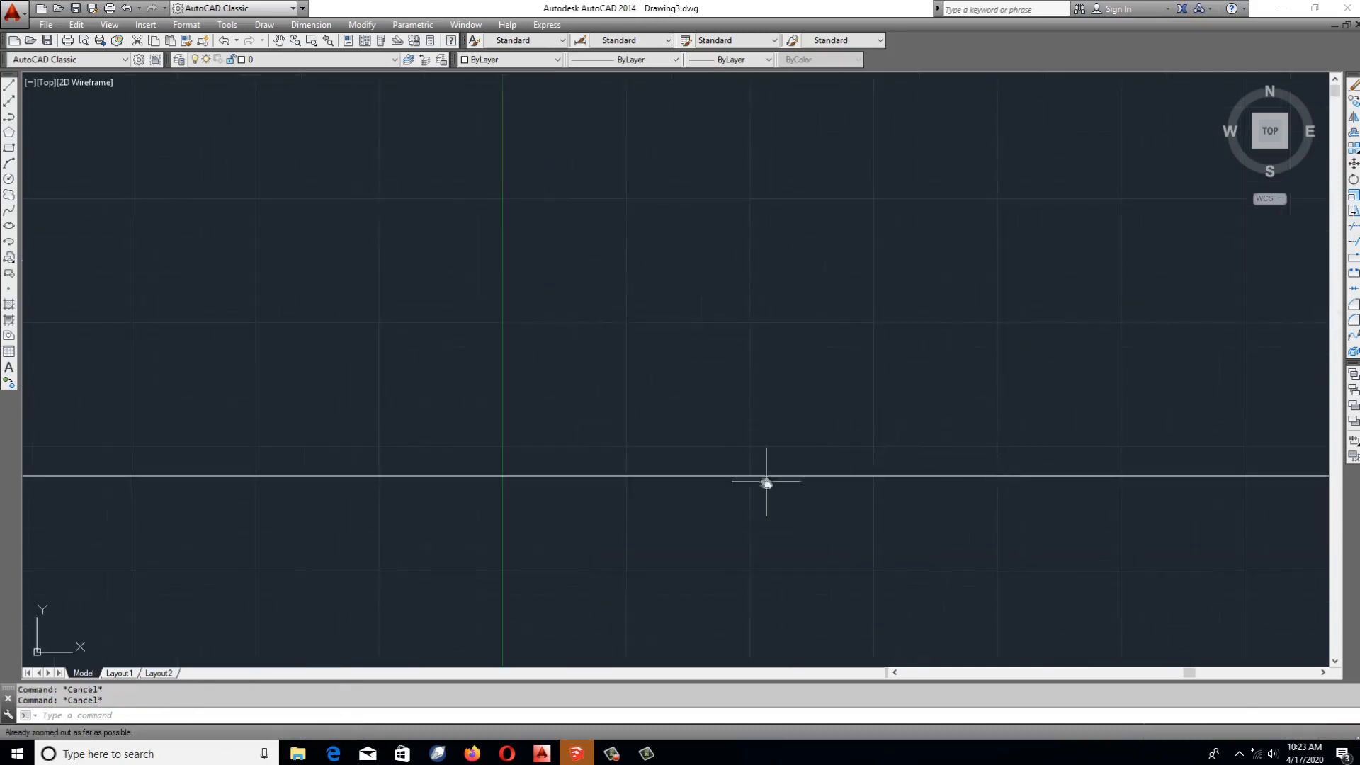
pyautogui.moveTo(582, 490); pyautogui.dragTo(969, 437, button='middle')
pyautogui.scroll(-2, 734, 460)
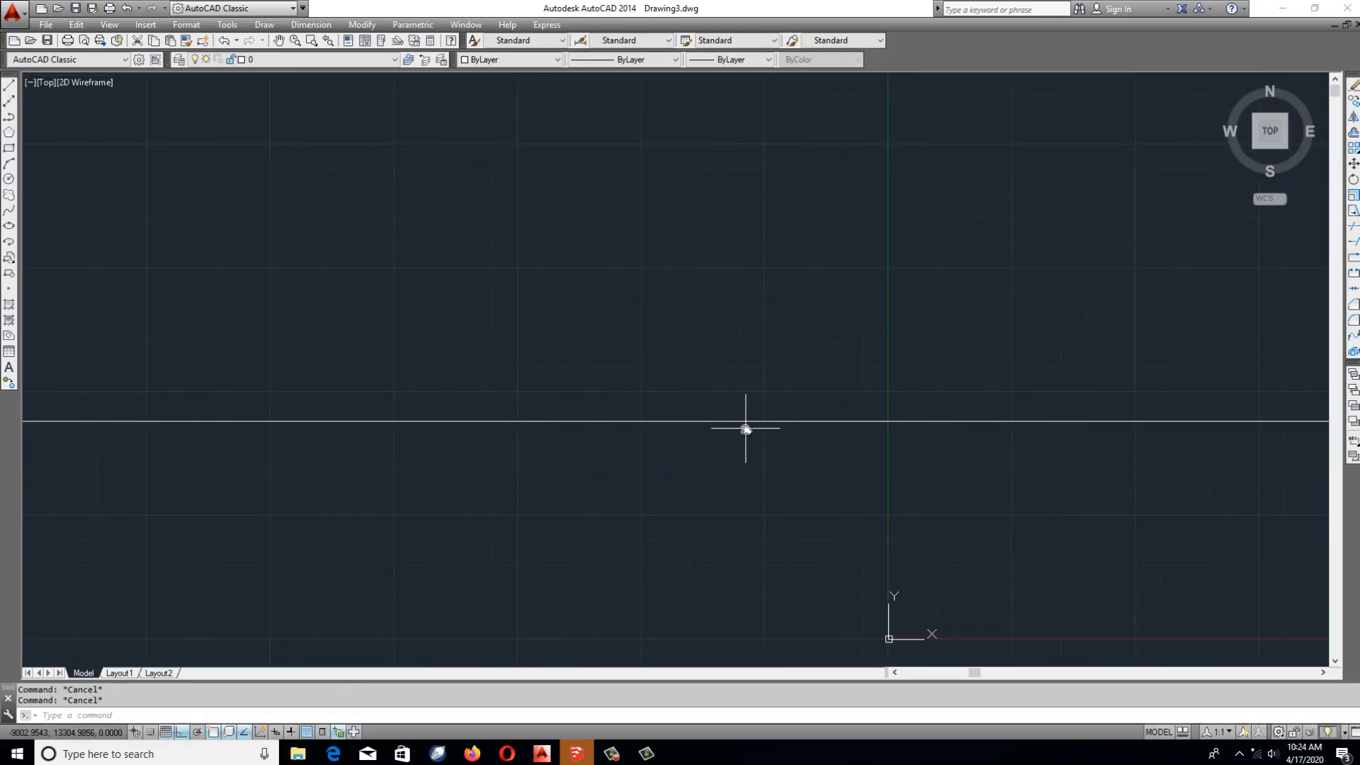
pyautogui.write('z')
pyautogui.press('Return')
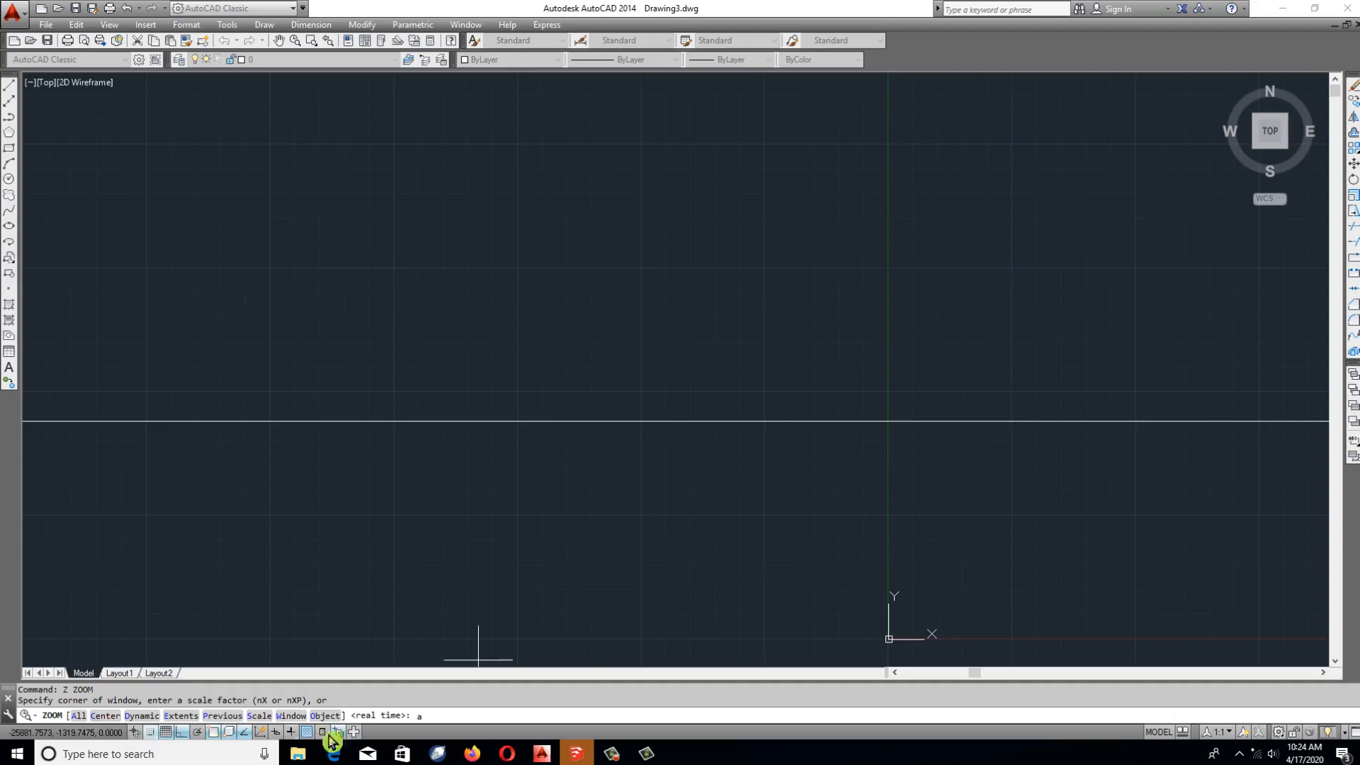
pyautogui.press('Return')
pyautogui.scroll(-5, 626, 501)
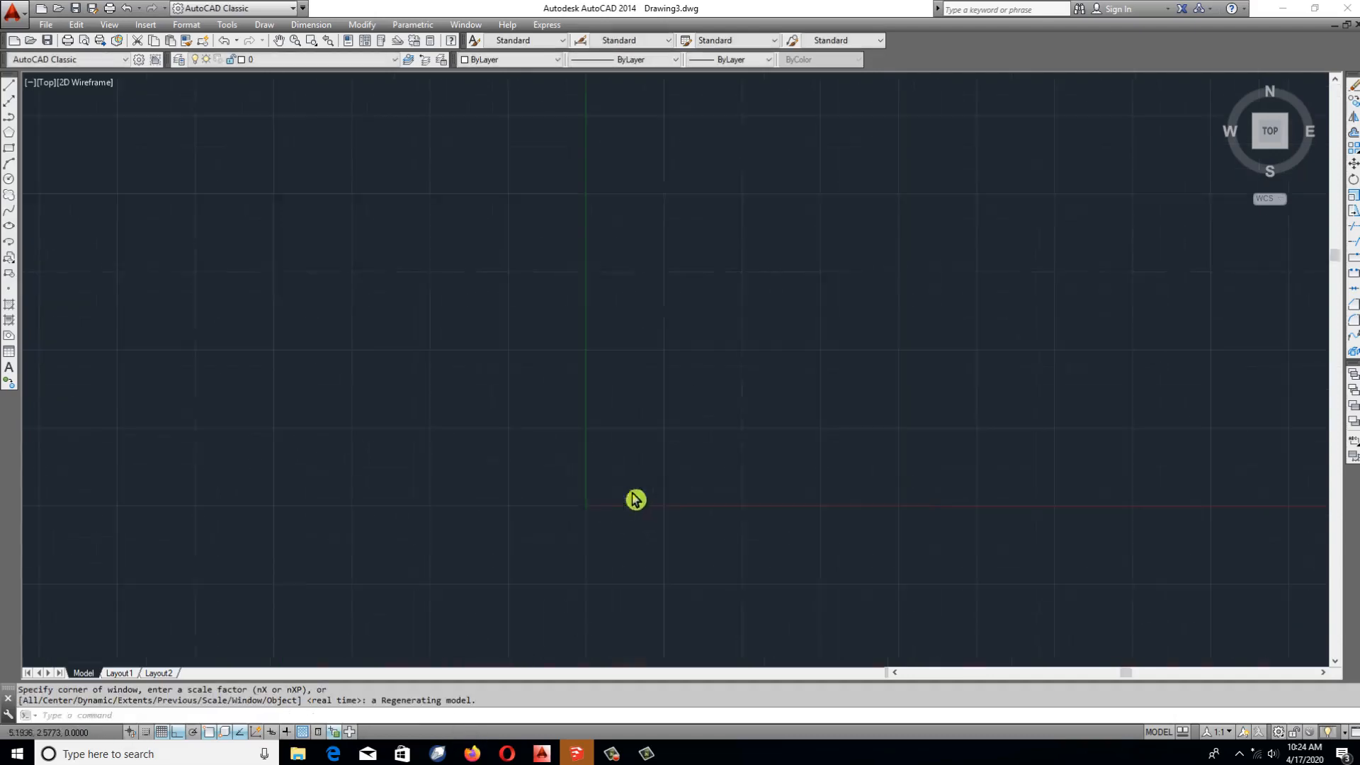
pyautogui.scroll(-3, 703, 473)
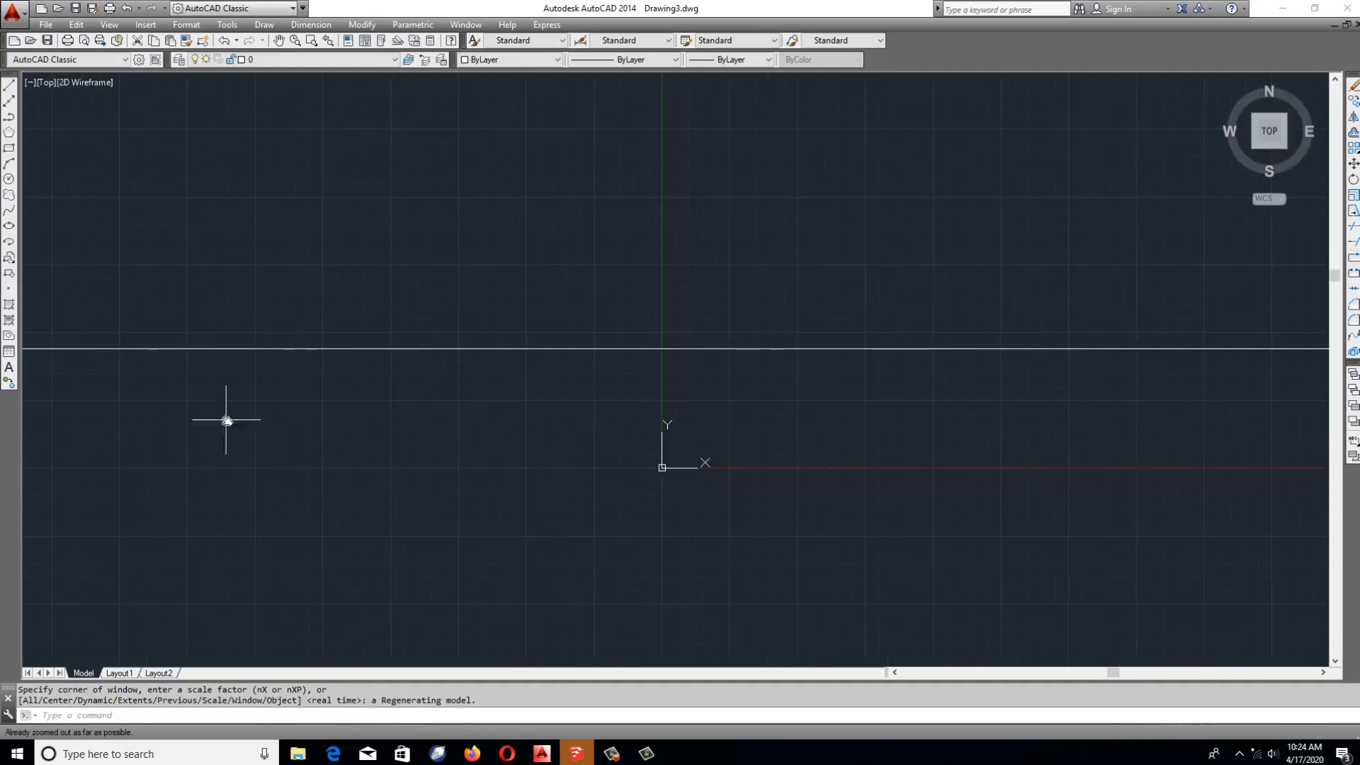
pyautogui.moveTo(219, 420); pyautogui.dragTo(439, 488, button='middle')
pyautogui.moveTo(106, 442); pyautogui.dragTo(453, 497, button='middle')
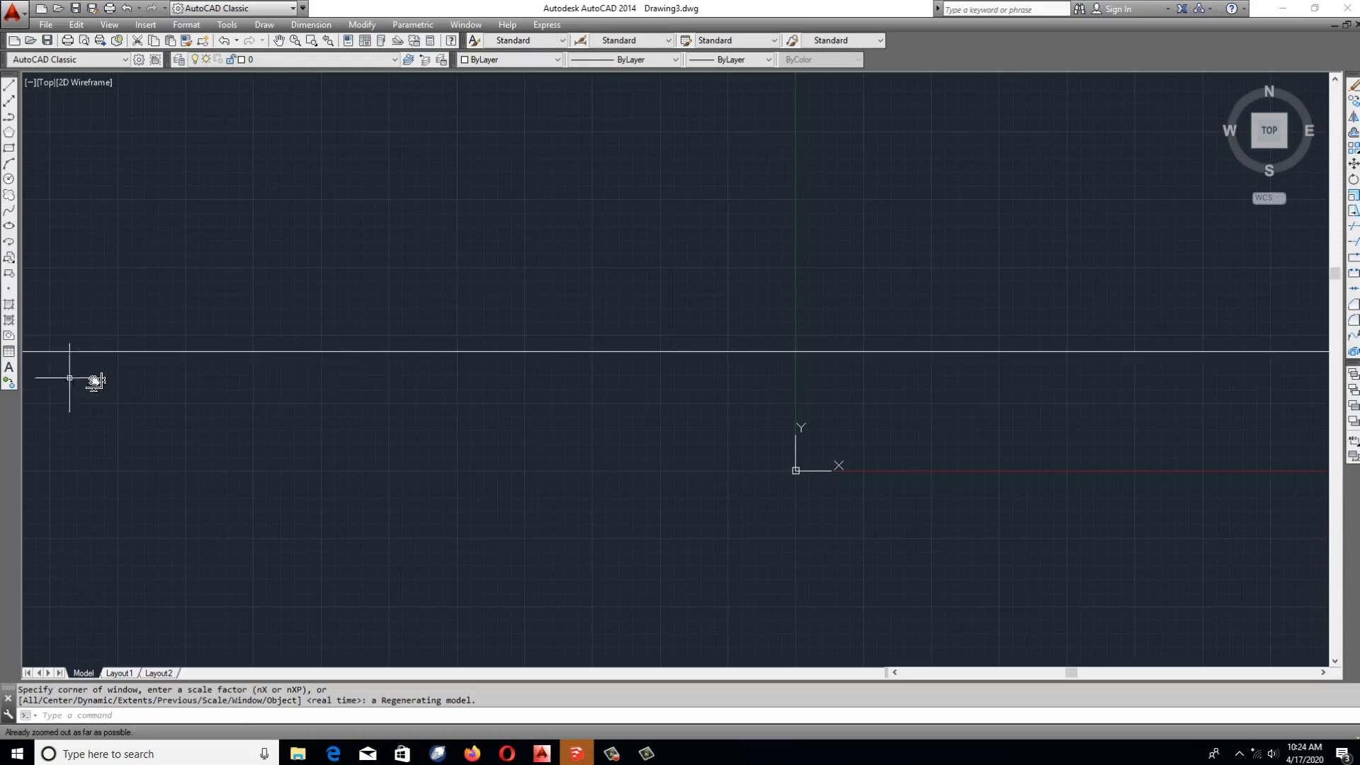
pyautogui.moveTo(906, 422); pyautogui.dragTo(353, 462, button='middle')
pyautogui.scroll(-3, 580, 431)
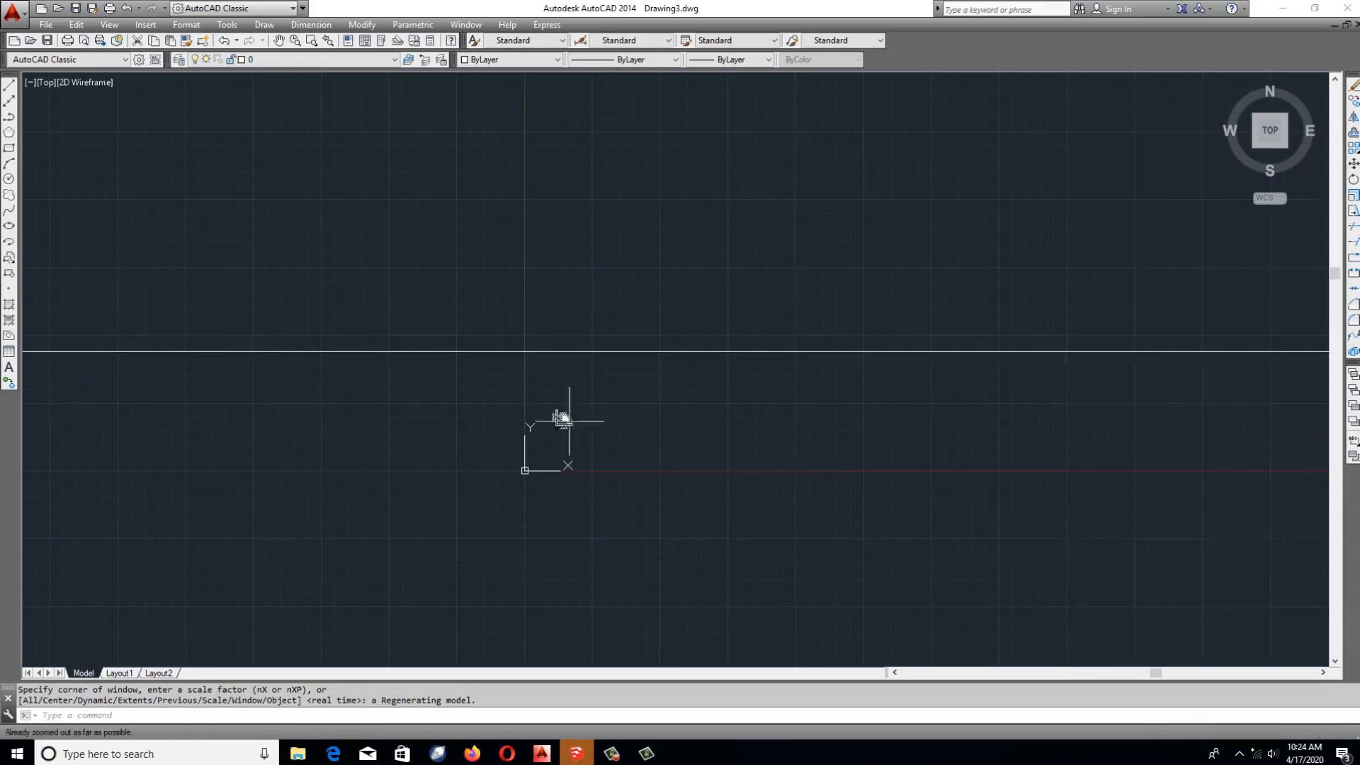
pyautogui.scroll(-3, 963, 418)
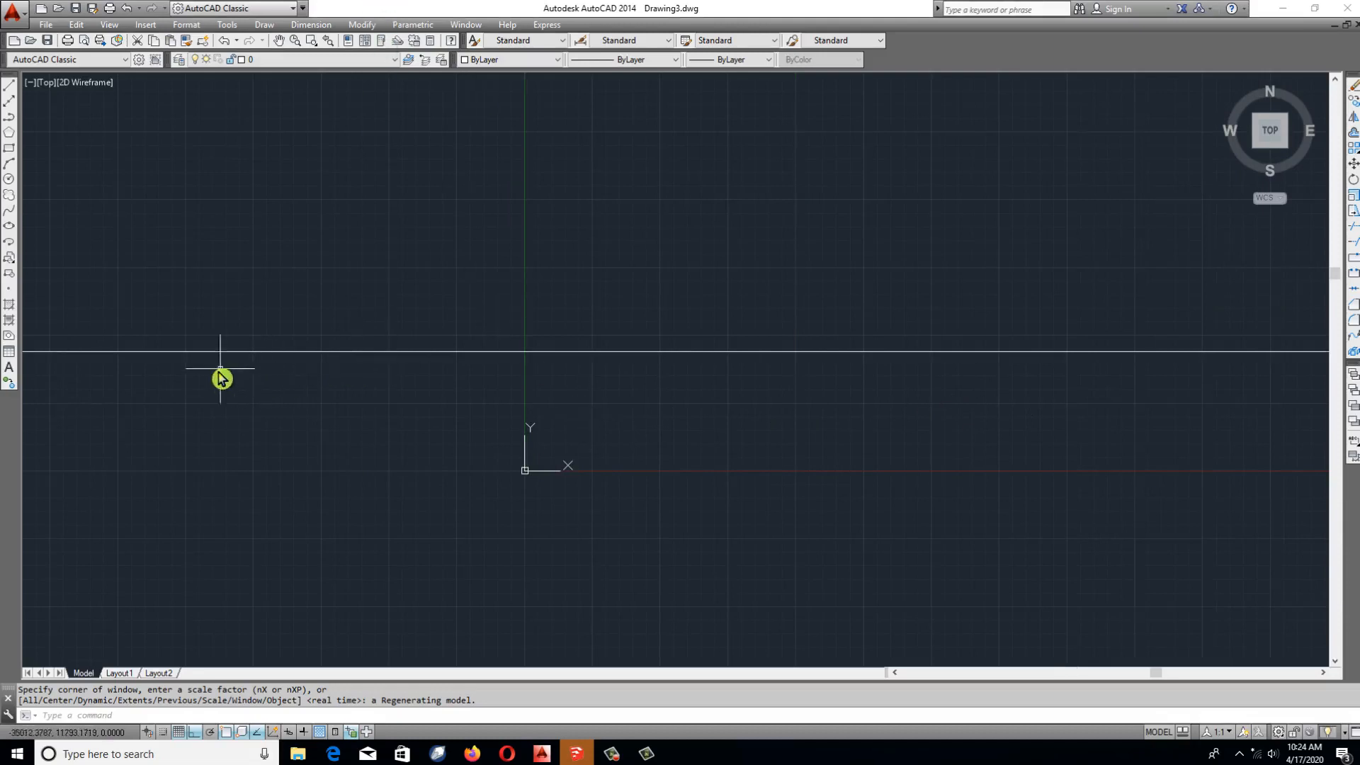
pyautogui.press('Escape')
pyautogui.press('Escape')
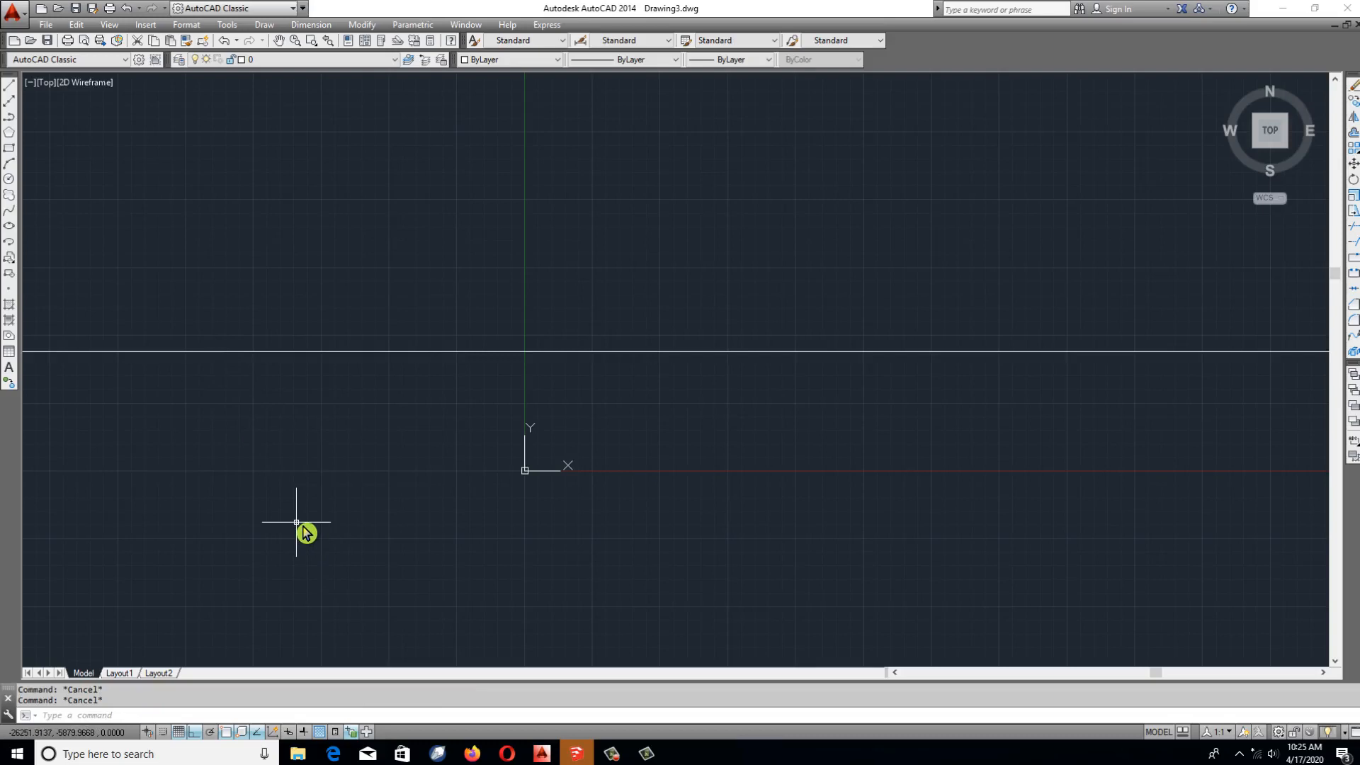
# Draw a vertical construction line crossing the horizontal one, to the left of the origin.
pyautogui.write('xl')
pyautogui.press('Return')
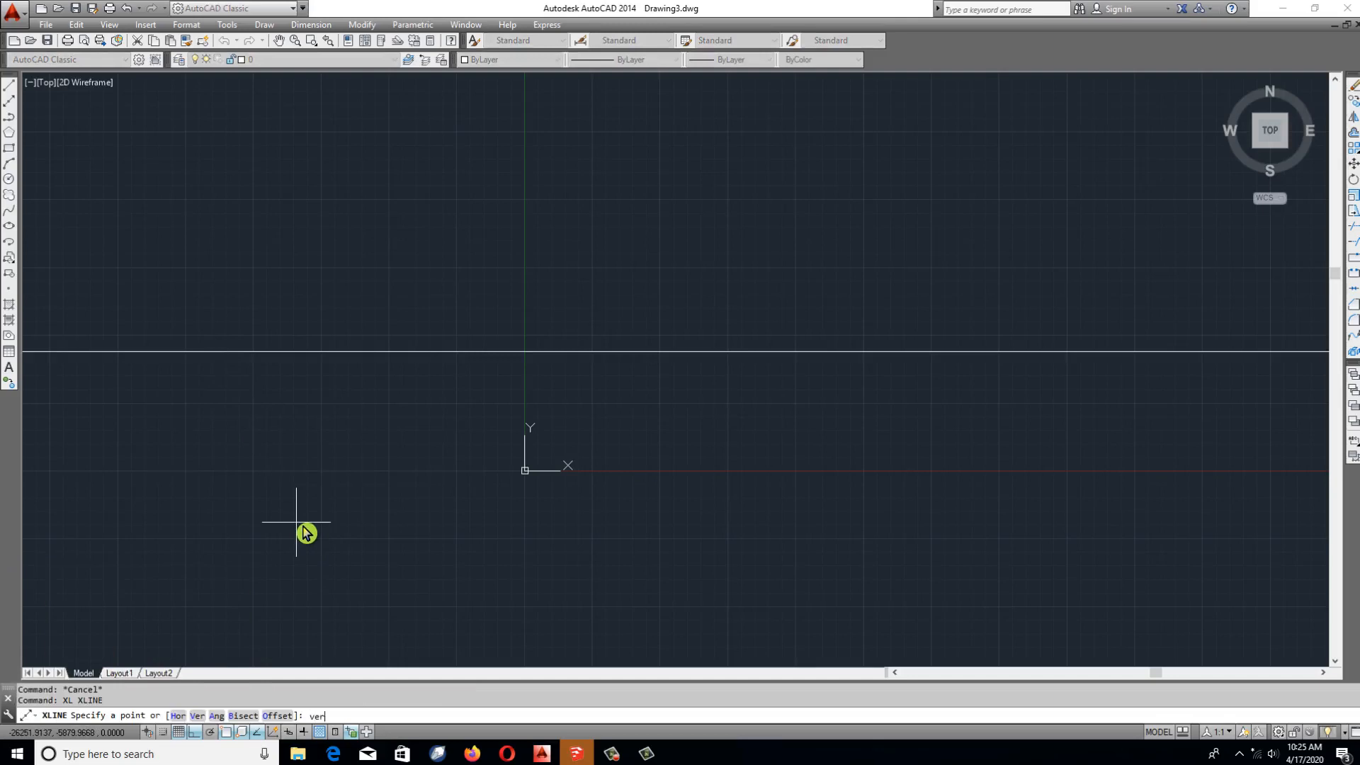
pyautogui.write('ver')
pyautogui.press('Return')
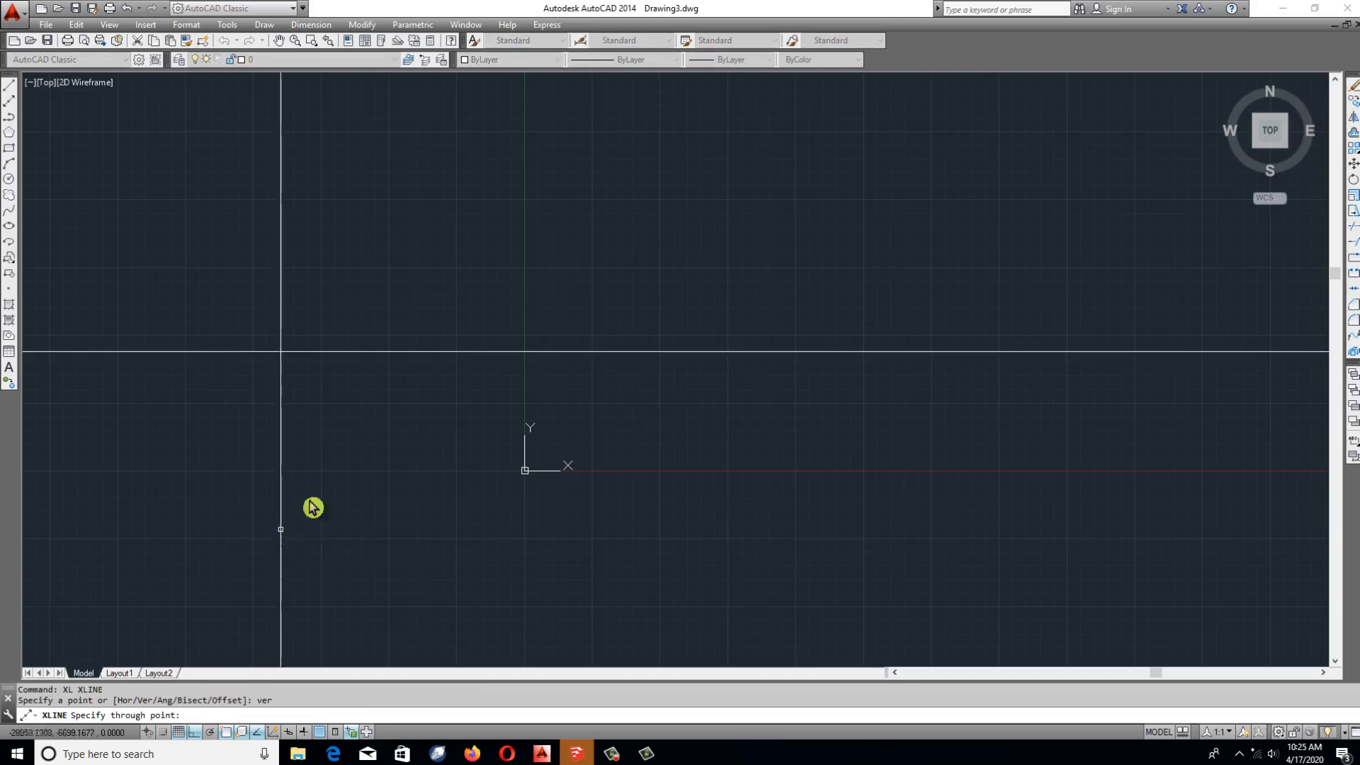
pyautogui.click(319, 256)
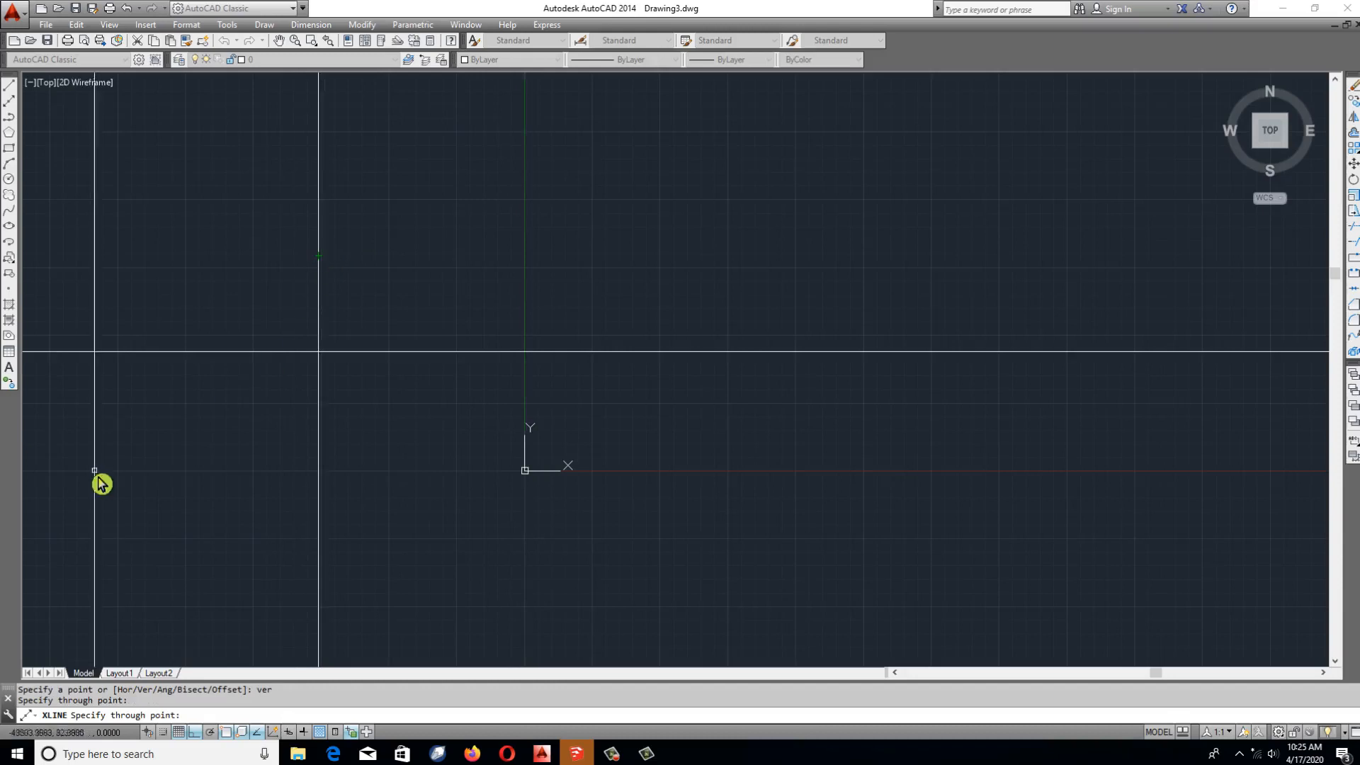
pyautogui.press('Escape')
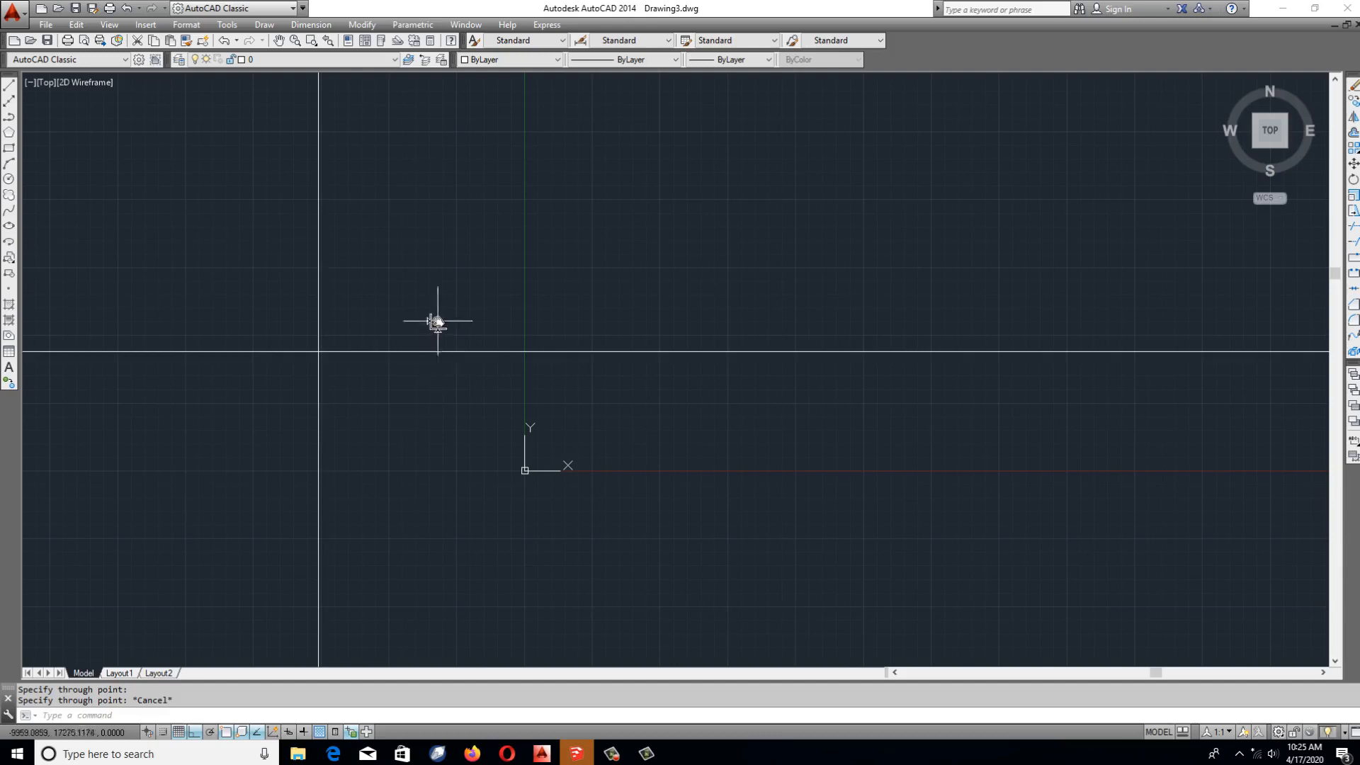
# Erase both the horizontal and the vertical construction line with a crossing selection.
pyautogui.press('Escape')
pyautogui.press('Escape')
pyautogui.write('e')
pyautogui.press('space')
pyautogui.click(383, 313)
pyautogui.click(221, 446)
pyautogui.press('space')
pyautogui.press('Escape')
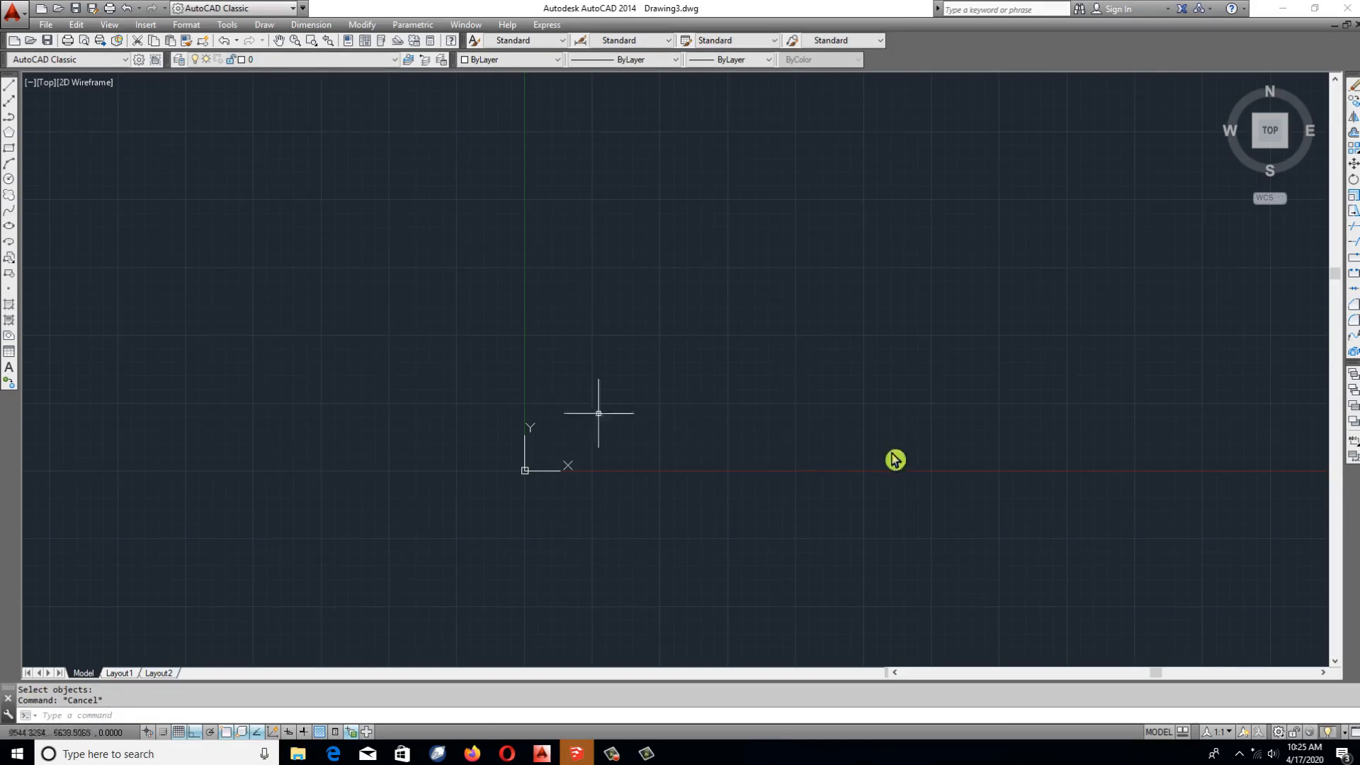
# Paste the copied steel I-section into the empty drawing.
pyautogui.hotkey('ctrl', 'v')
pyautogui.scroll(14, 707, 432)
pyautogui.press('Escape')
pyautogui.moveTo(569, 488); pyautogui.dragTo(665, 405, button='middle')
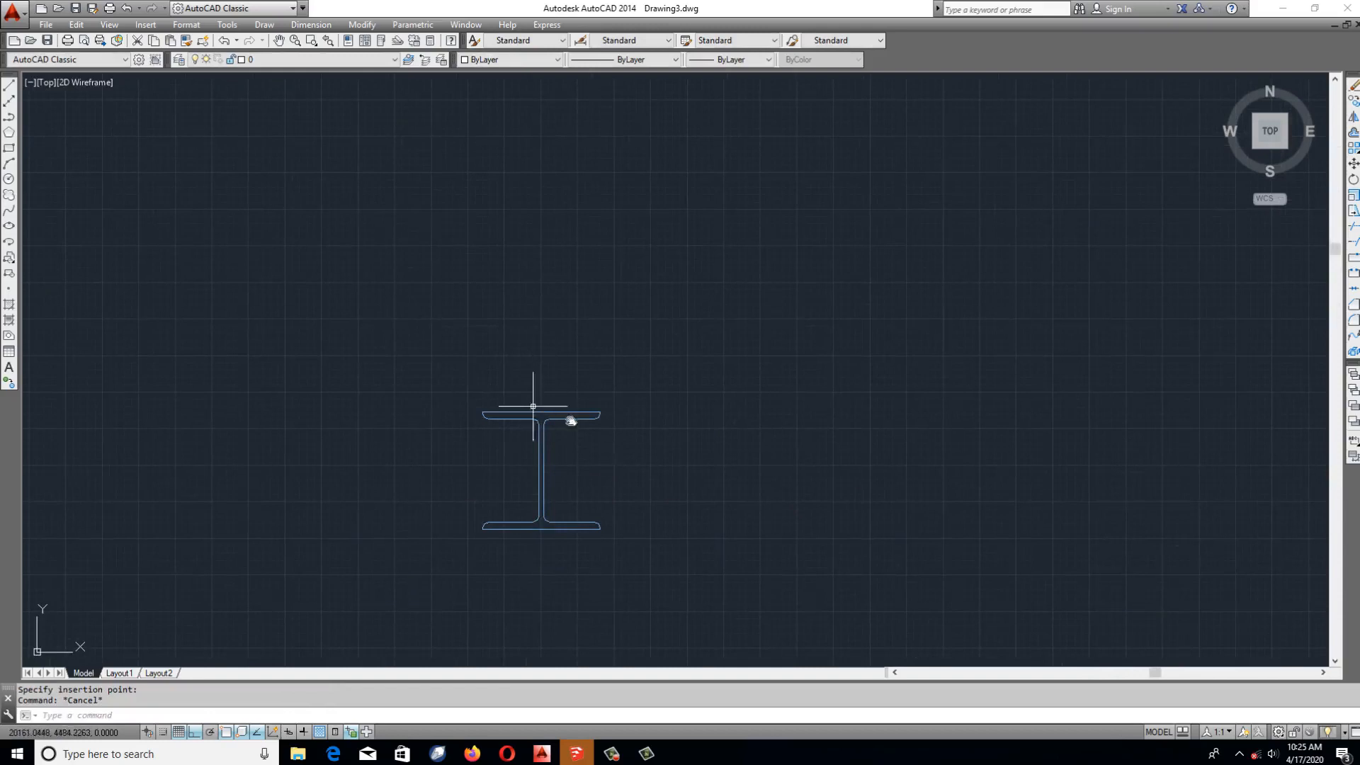
pyautogui.press('Escape')
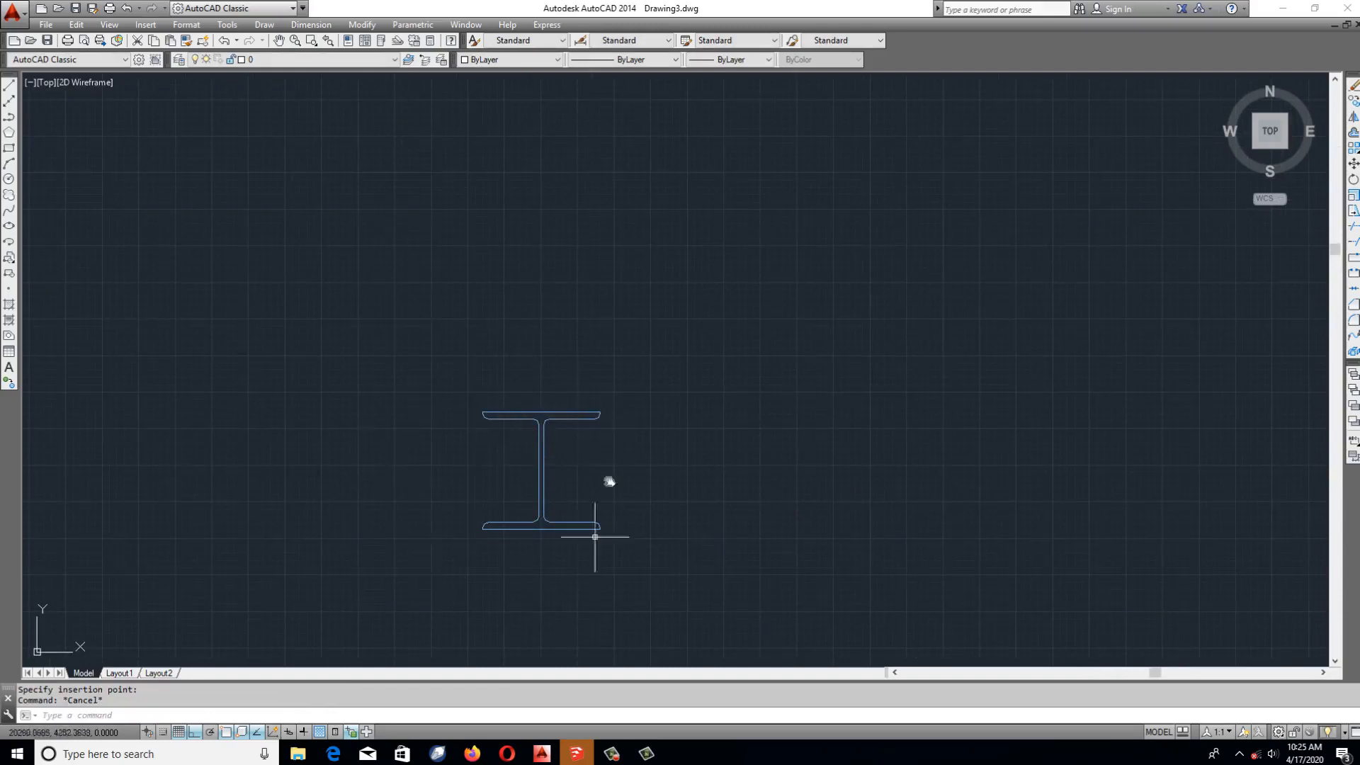
# Draw a long horizontal line above the I-section as the base line for its elevation.
pyautogui.scroll(-8, 540, 524)
pyautogui.press('l')
pyautogui.press('Return')
pyautogui.click(262, 369)
pyautogui.press('Return')
pyautogui.moveTo(659, 435); pyautogui.dragTo(651, 386, button='middle')
pyautogui.press('Escape')
pyautogui.press('Escape')
# Draw a vertical construction line through the upper-left corner of the I-section's top flange.
pyautogui.scroll(5, 547, 445)
pyautogui.moveTo(677, 504); pyautogui.dragTo(592, 439, button='middle')
pyautogui.write('xl')
pyautogui.press('Return')
pyautogui.scroll(7, 528, 451)
pyautogui.scroll(4, 460, 418)
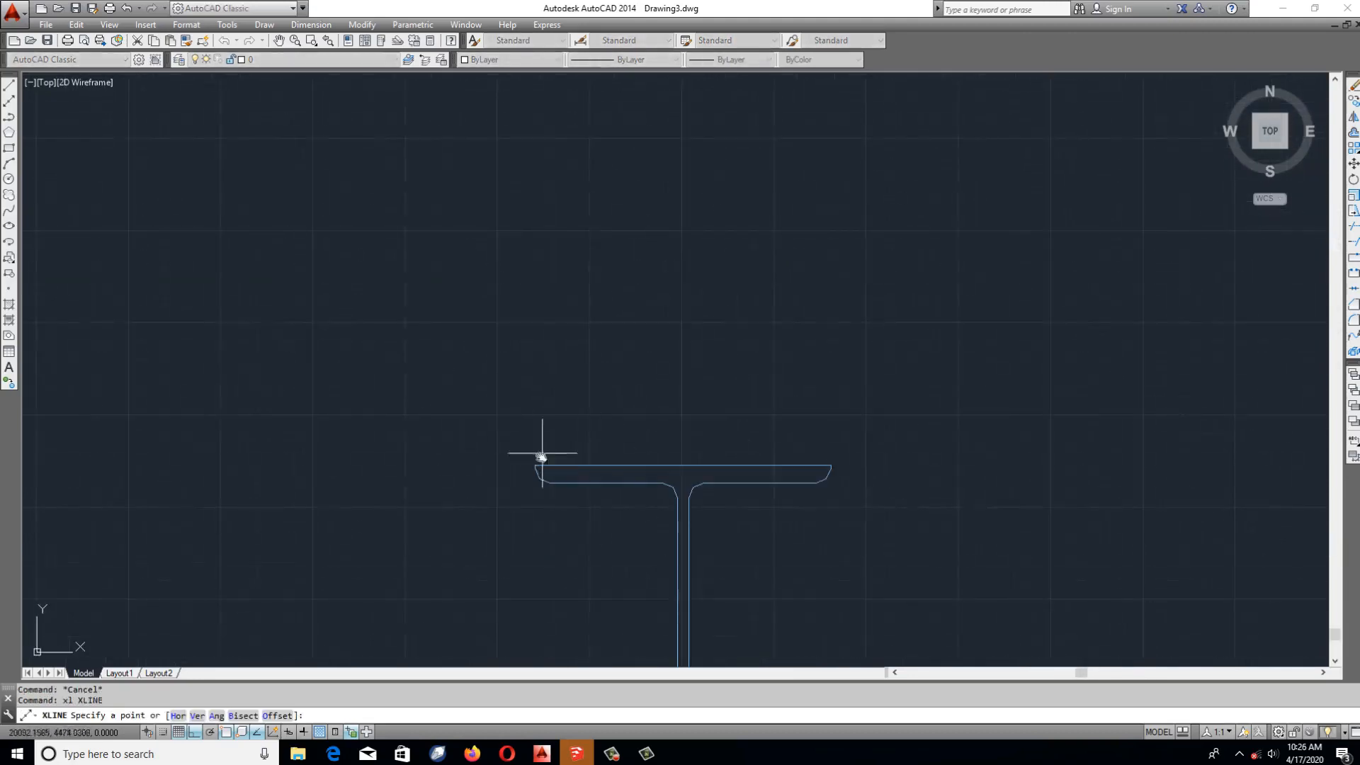
pyautogui.write('v')
pyautogui.press('Return')
pyautogui.click(535, 465)
pyautogui.press('Return')
pyautogui.scroll(-5, 499, 313)
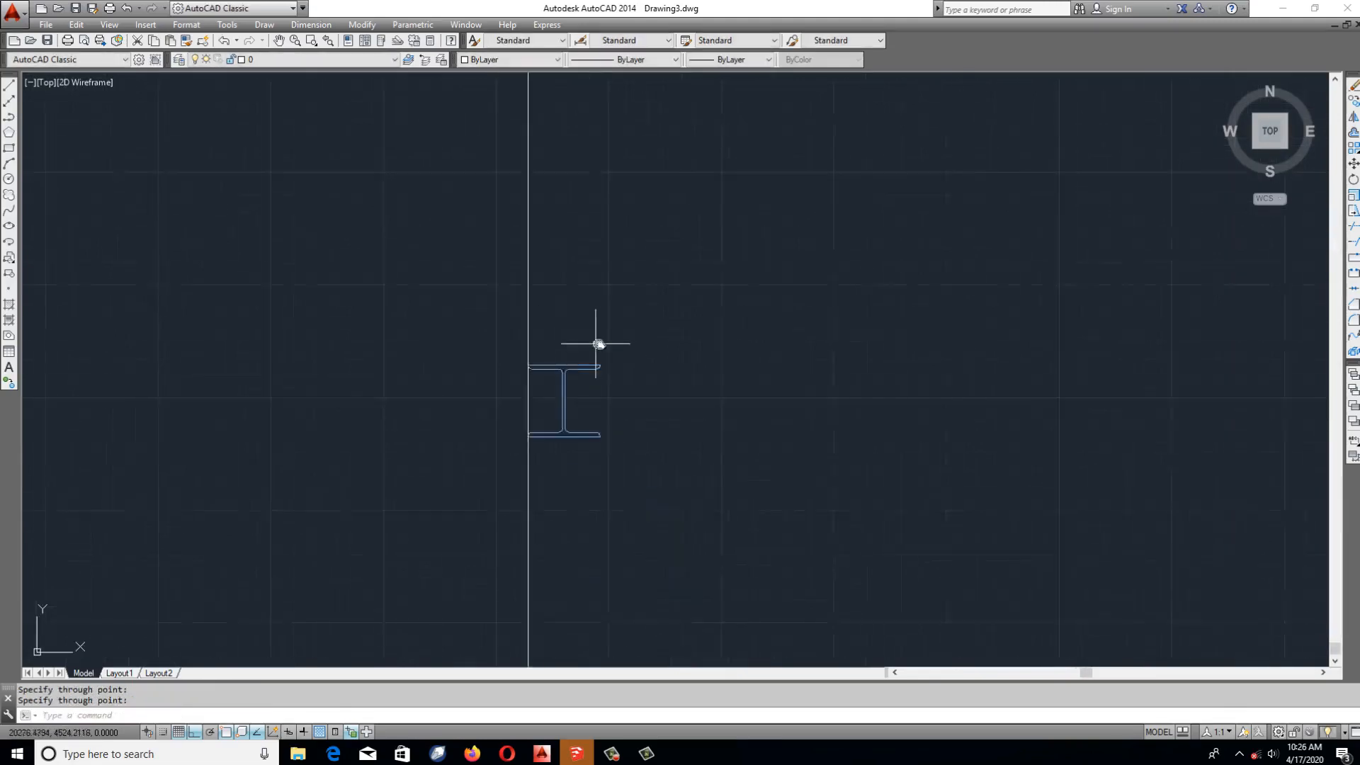
# Draw a vertical construction line through the right end of the I-section's flange.
pyautogui.scroll(5, 598, 368)
pyautogui.press('Return')
pyautogui.click(603, 429)
pyautogui.click(601, 320)
pyautogui.scroll(-5, 505, 434)
pyautogui.scroll(5, 501, 401)
pyautogui.press('Return')
# Draw a vertical construction line along the left edge of the I-section's web.
pyautogui.press('Return')
pyautogui.click(494, 410)
pyautogui.click(487, 439)
pyautogui.press('Return')
pyautogui.click(507, 425)
pyautogui.press('Escape')
pyautogui.press('Escape')
pyautogui.write('x')
pyautogui.press('Return')
pyautogui.press('Escape')
# Draw a vertical construction line along the right edge of the I-section's web.
pyautogui.write('xl')
pyautogui.press('Return')
pyautogui.click(505, 411)
pyautogui.click(516, 476)
pyautogui.press('Return')
# Trim the four vertical construction lines below the horizontal base line, using that line as the cutting edge.
pyautogui.scroll(-12, 562, 393)
pyautogui.press('Escape')
pyautogui.moveTo(601, 282); pyautogui.dragTo(574, 408, button='middle')
pyautogui.write('tr')
pyautogui.press('Return')
pyautogui.click(565, 255)
pyautogui.click(562, 357)
pyautogui.press('Return')
pyautogui.click(656, 371)
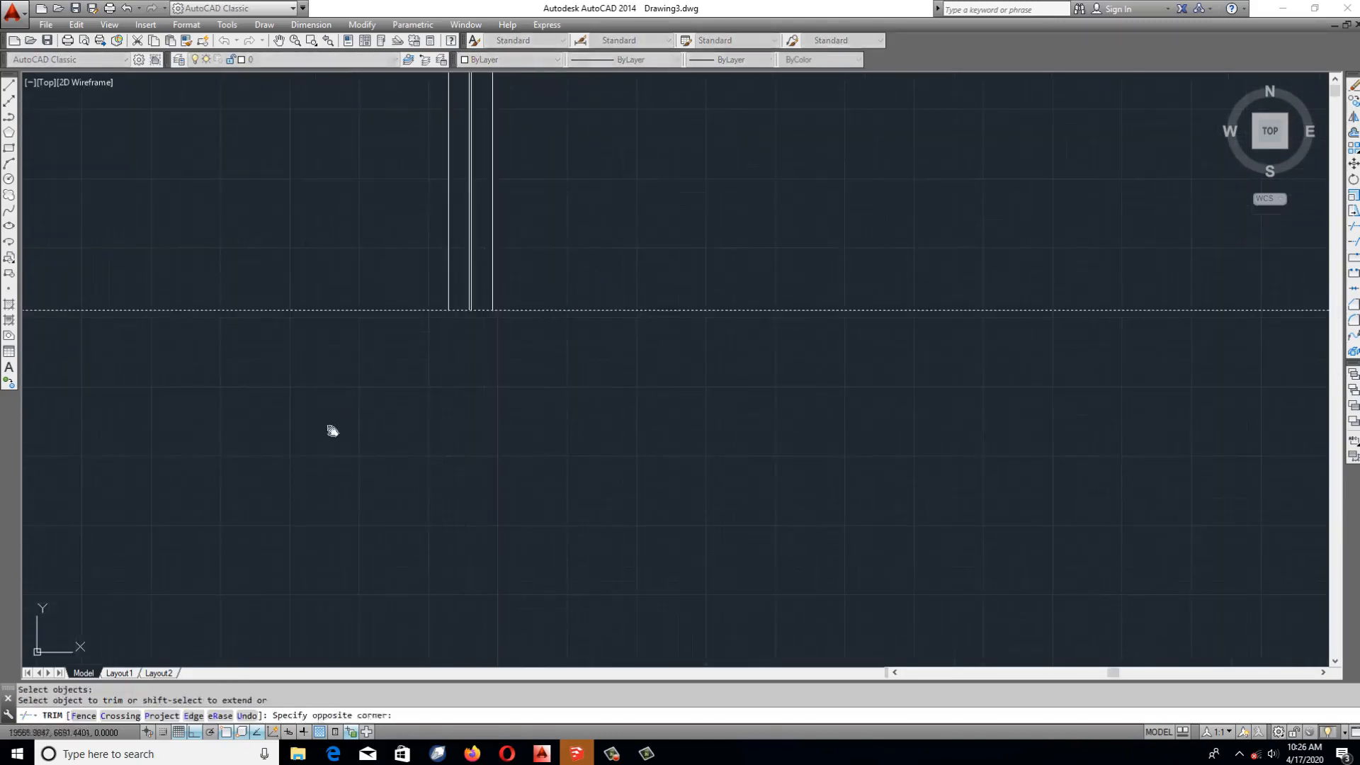
pyautogui.click(327, 429)
pyautogui.press('Return')
# Copy the horizontal base line 4000 units straight up to mark the top of the column.
pyautogui.scroll(-5, 536, 400)
pyautogui.scroll(3, 536, 394)
pyautogui.write('co')
pyautogui.press('Return')
pyautogui.click(563, 414)
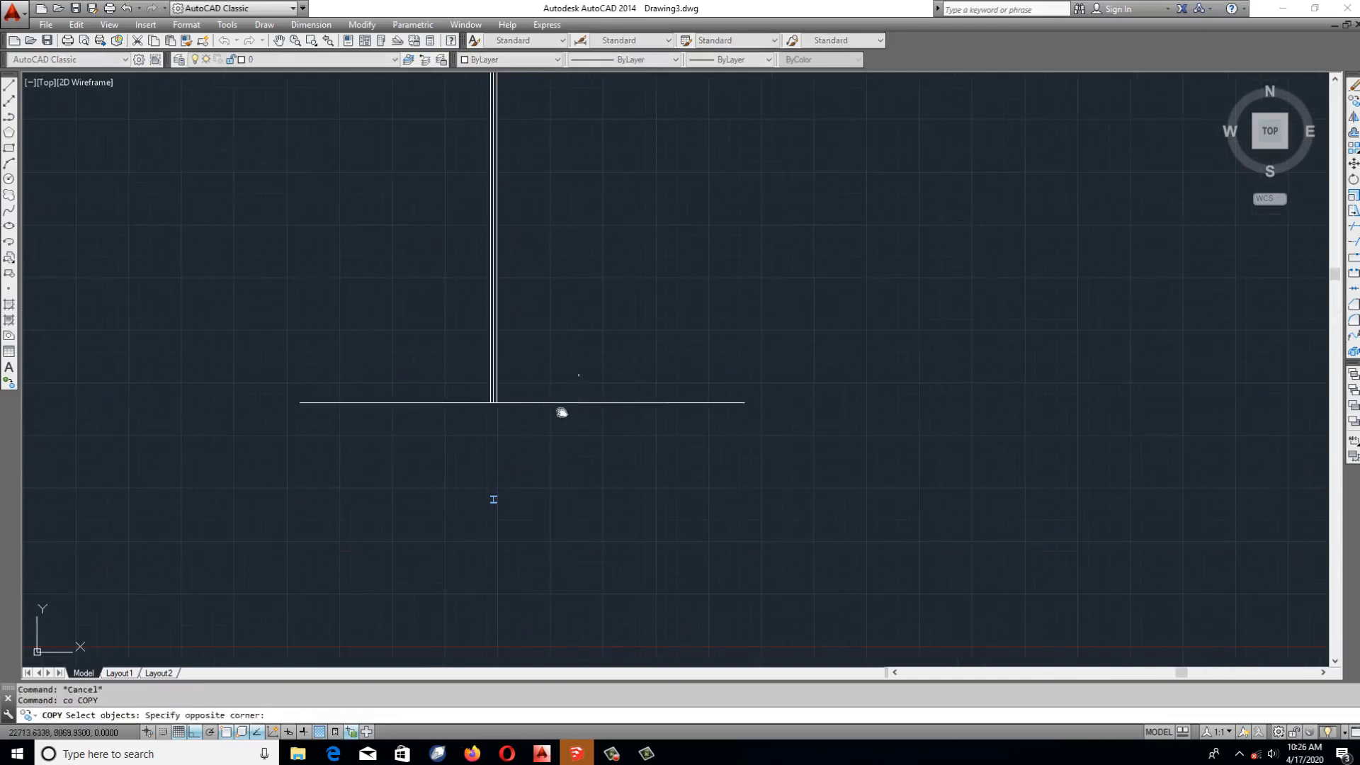
pyautogui.click(549, 388)
pyautogui.press('Return')
pyautogui.click(580, 381)
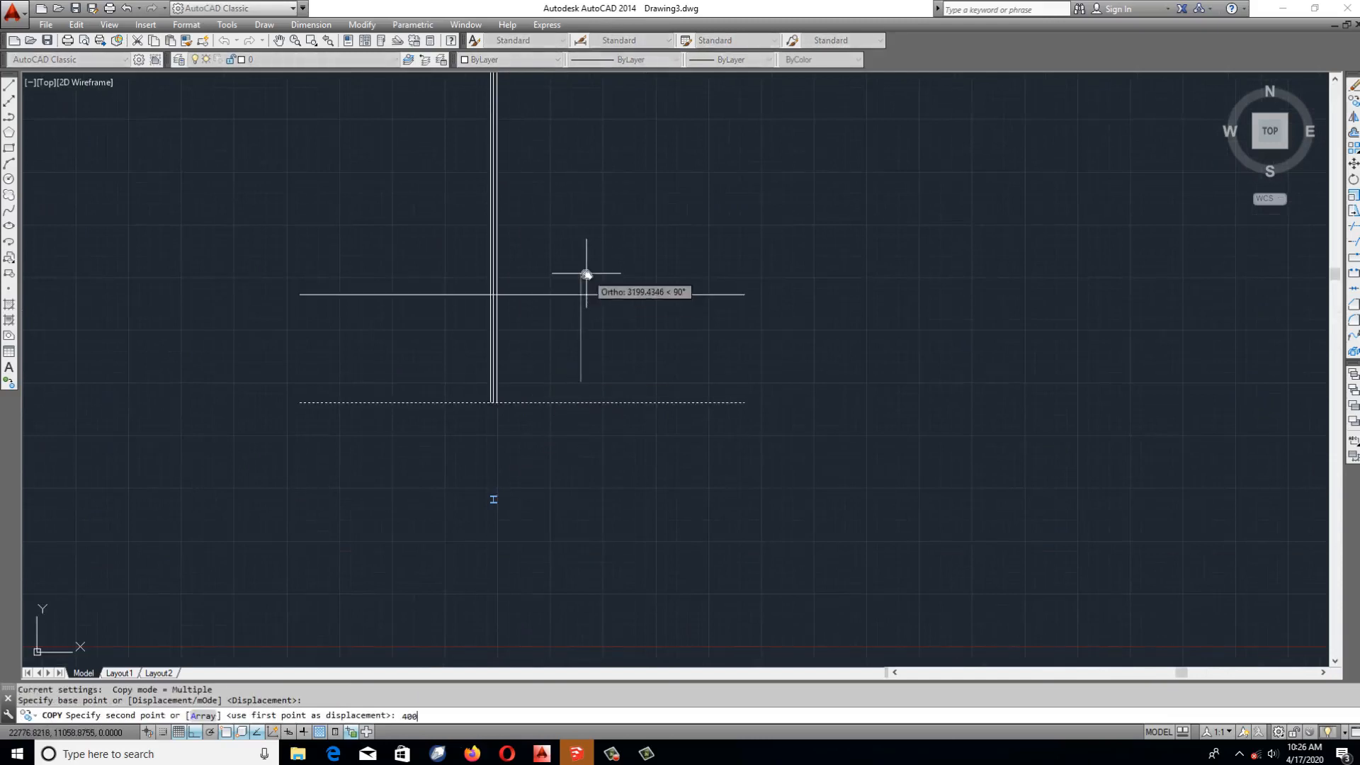
pyautogui.press('Return')
pyautogui.press('Return')
# Trim the vertical lines above the copied top line and that line's overhangs on both sides of the column.
pyautogui.press('Return')
pyautogui.click(494, 234)
pyautogui.click(382, 268)
pyautogui.click(616, 267)
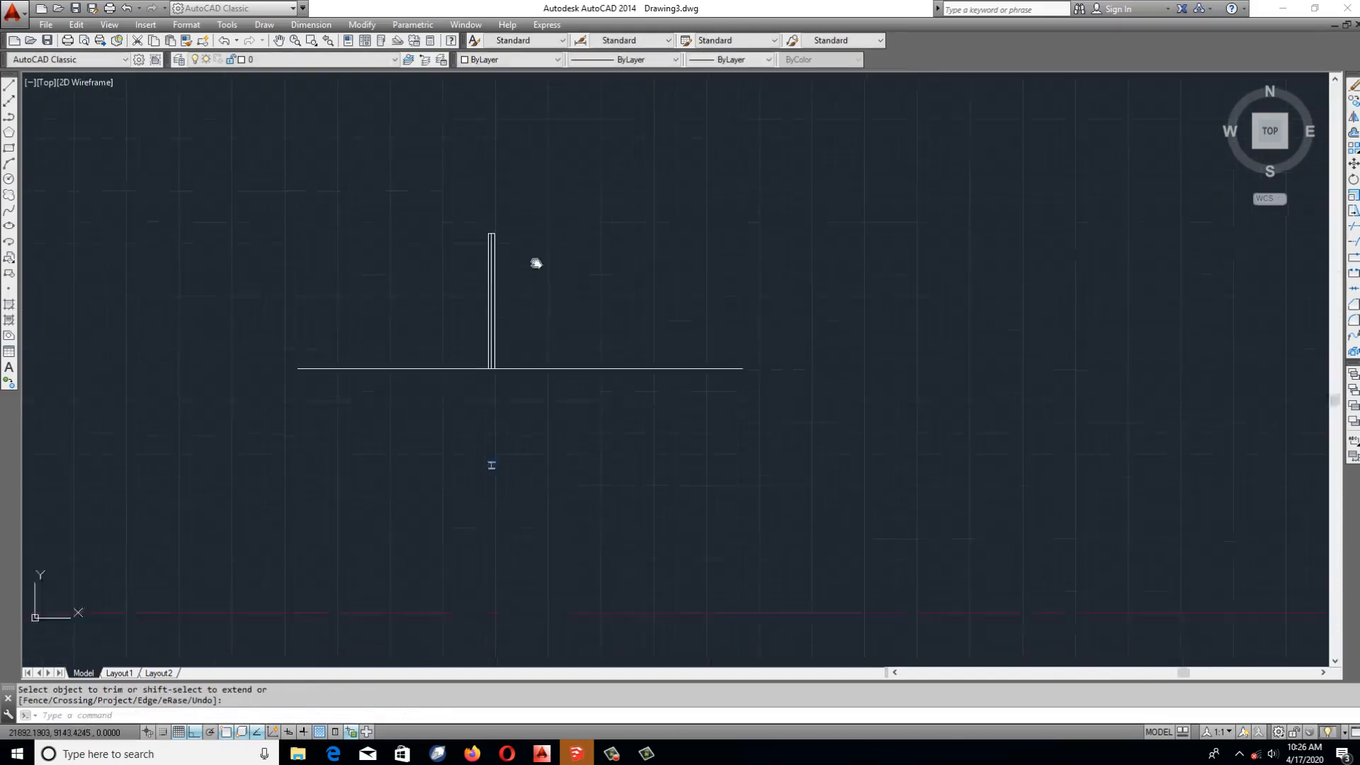
pyautogui.scroll(3, 494, 320)
pyautogui.press('Escape')
pyautogui.press('Escape')
# Change the linetype of the two inner web lines in the column elevation to HIDDEN2.
pyautogui.scroll(3, 458, 327)
pyautogui.scroll(-2, 400, 316)
pyautogui.scroll(6, 403, 385)
pyautogui.scroll(-2, 375, 305)
pyautogui.click(334, 319)
pyautogui.click(641, 59)
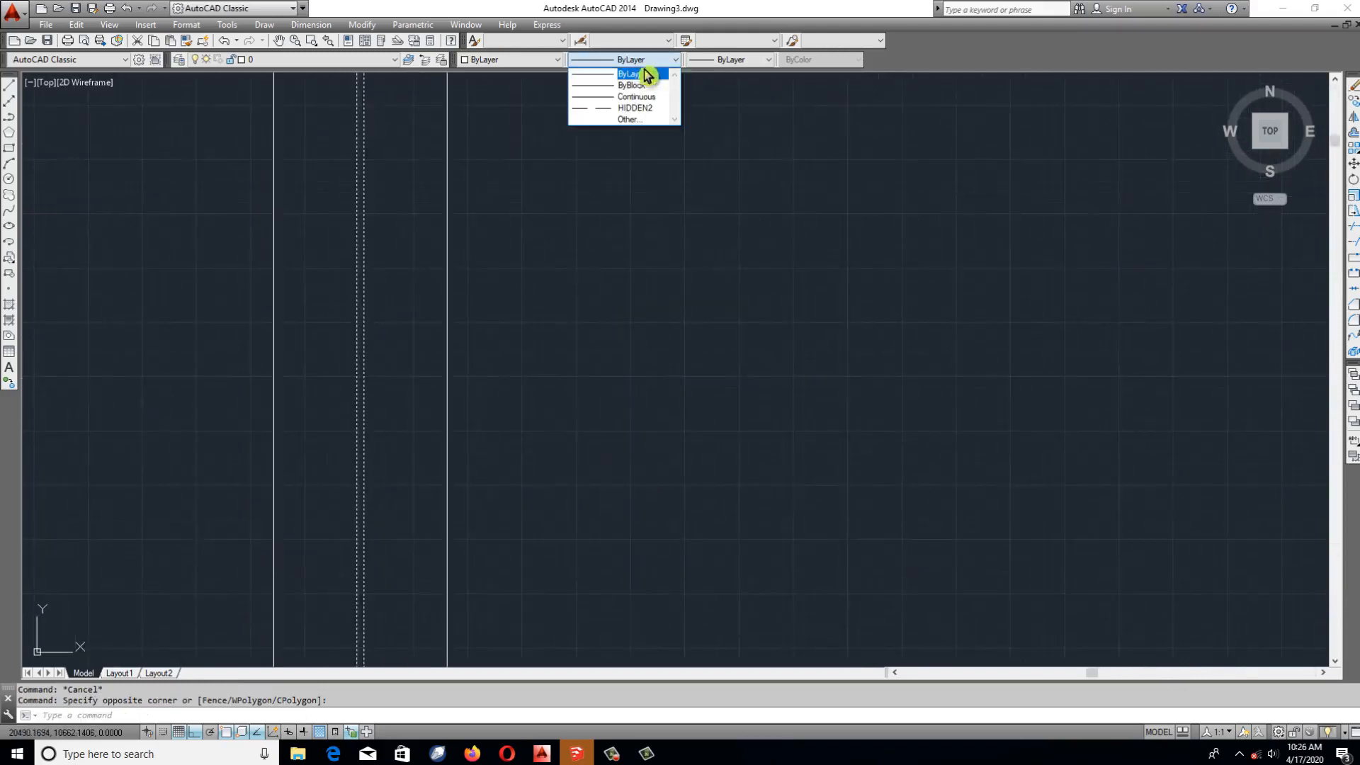
pyautogui.press('Escape')
pyautogui.scroll(4, 373, 219)
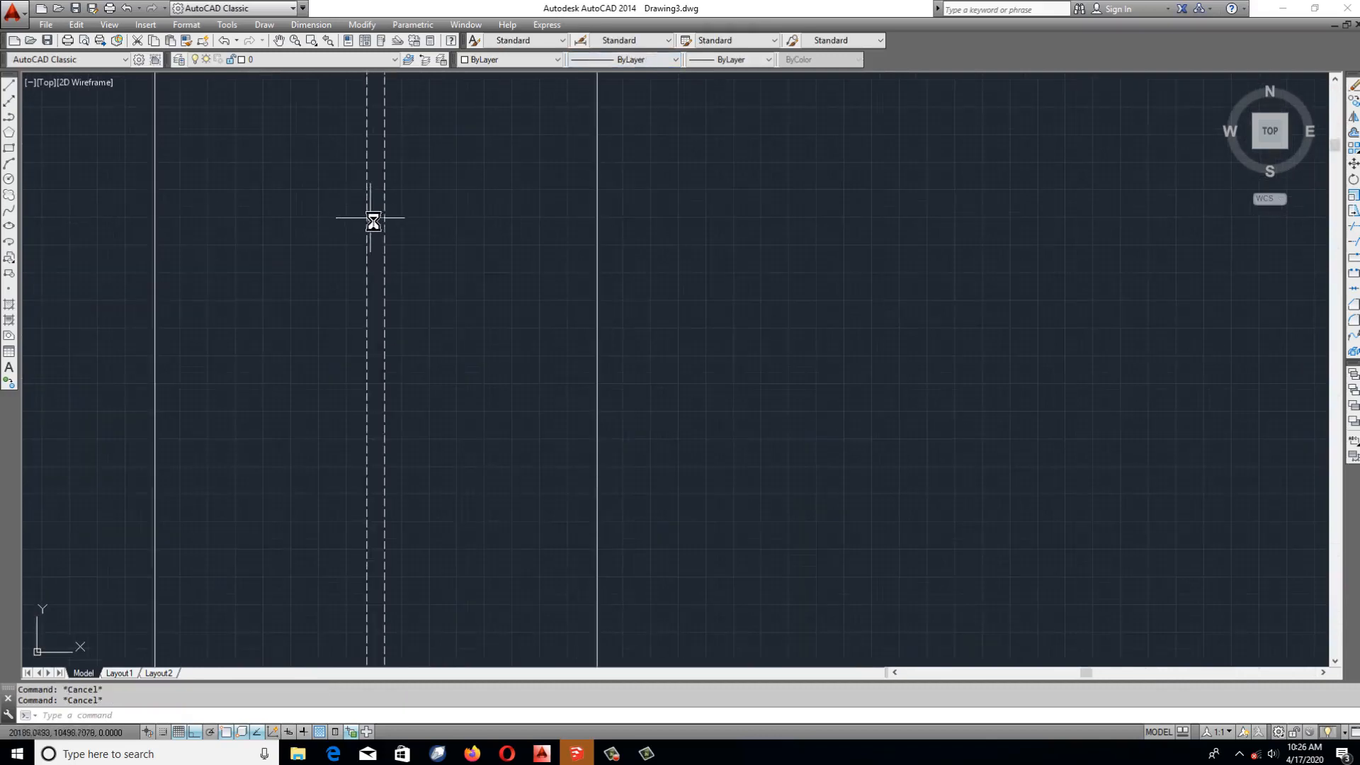
# Try a linetype scale of 1 for the hidden web lines and set it to 20.
pyautogui.write('lts')
pyautogui.press('Return')
pyautogui.write('1')
pyautogui.press('Return')
pyautogui.press('Return')
pyautogui.write('lts')
pyautogui.press('Return')
pyautogui.write('20')
pyautogui.press('Return')
pyautogui.press('Escape')
pyautogui.scroll(3, 396, 234)
pyautogui.press('Escape')
pyautogui.scroll(-8, 414, 394)
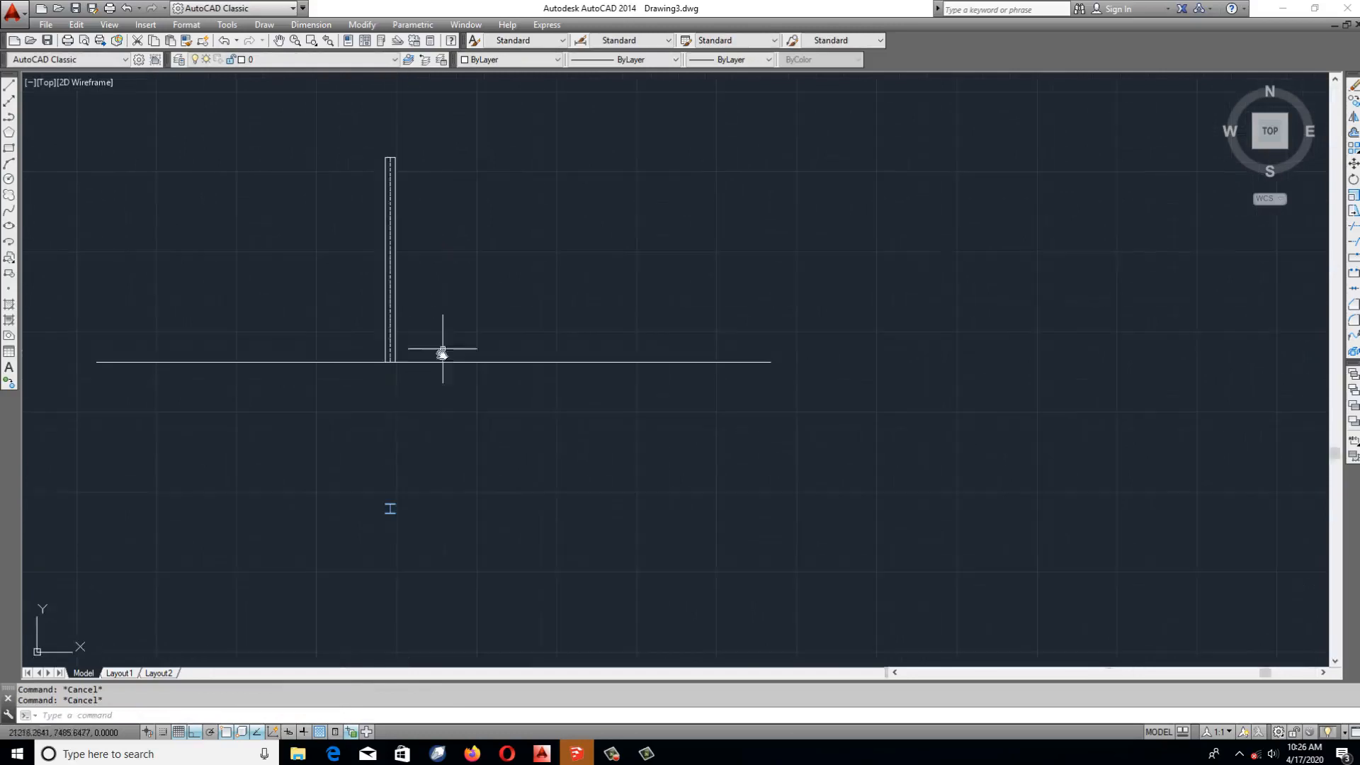
# Draw a vertical line below the I-section, in line with the centre of its web.
pyautogui.scroll(4, 394, 506)
pyautogui.moveTo(397, 521); pyautogui.dragTo(403, 436, button='middle')
pyautogui.scroll(4, 392, 485)
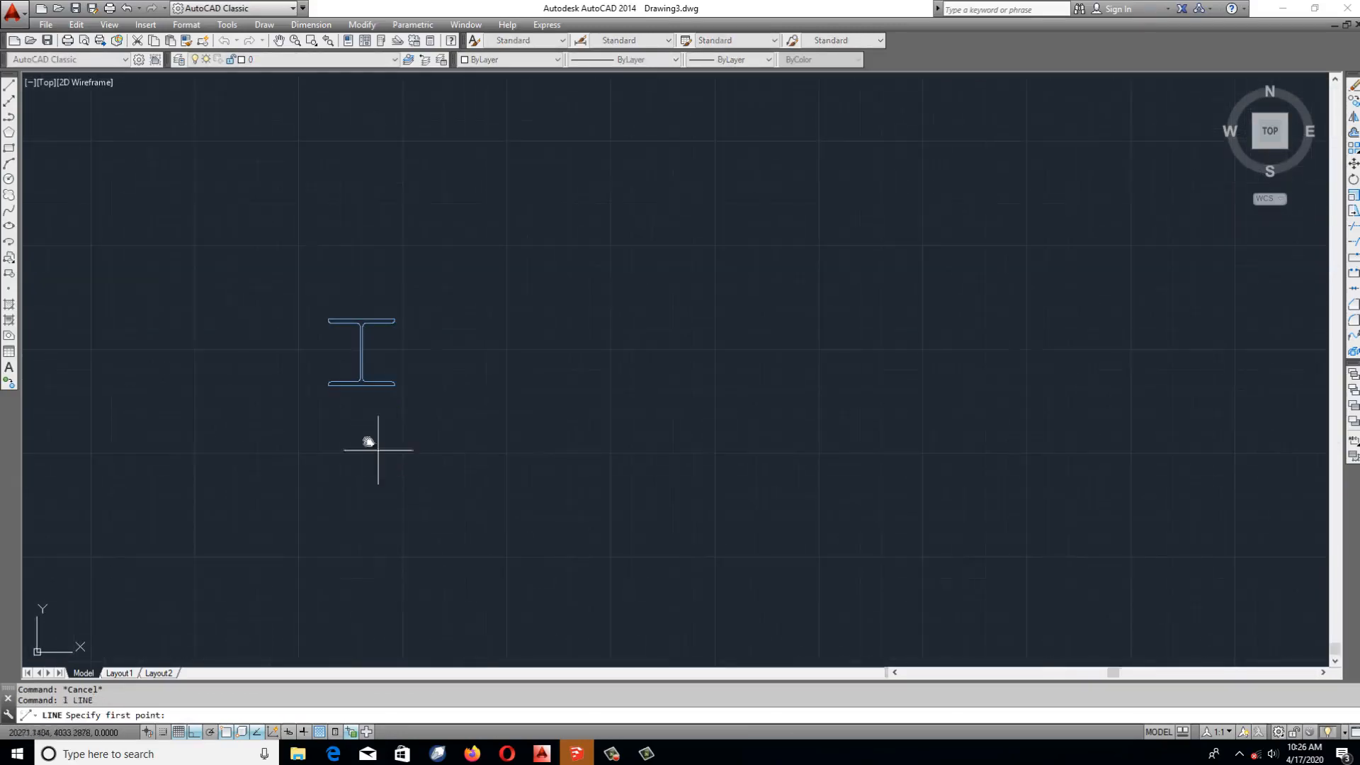
pyautogui.write('l')
pyautogui.press('Return')
pyautogui.click(361, 425)
pyautogui.click(362, 538)
pyautogui.press('Escape')
pyautogui.press('Escape')
pyautogui.scroll(2, 357, 450)
pyautogui.press('Escape')
pyautogui.write('l')
pyautogui.press('Return')
pyautogui.click(363, 409)
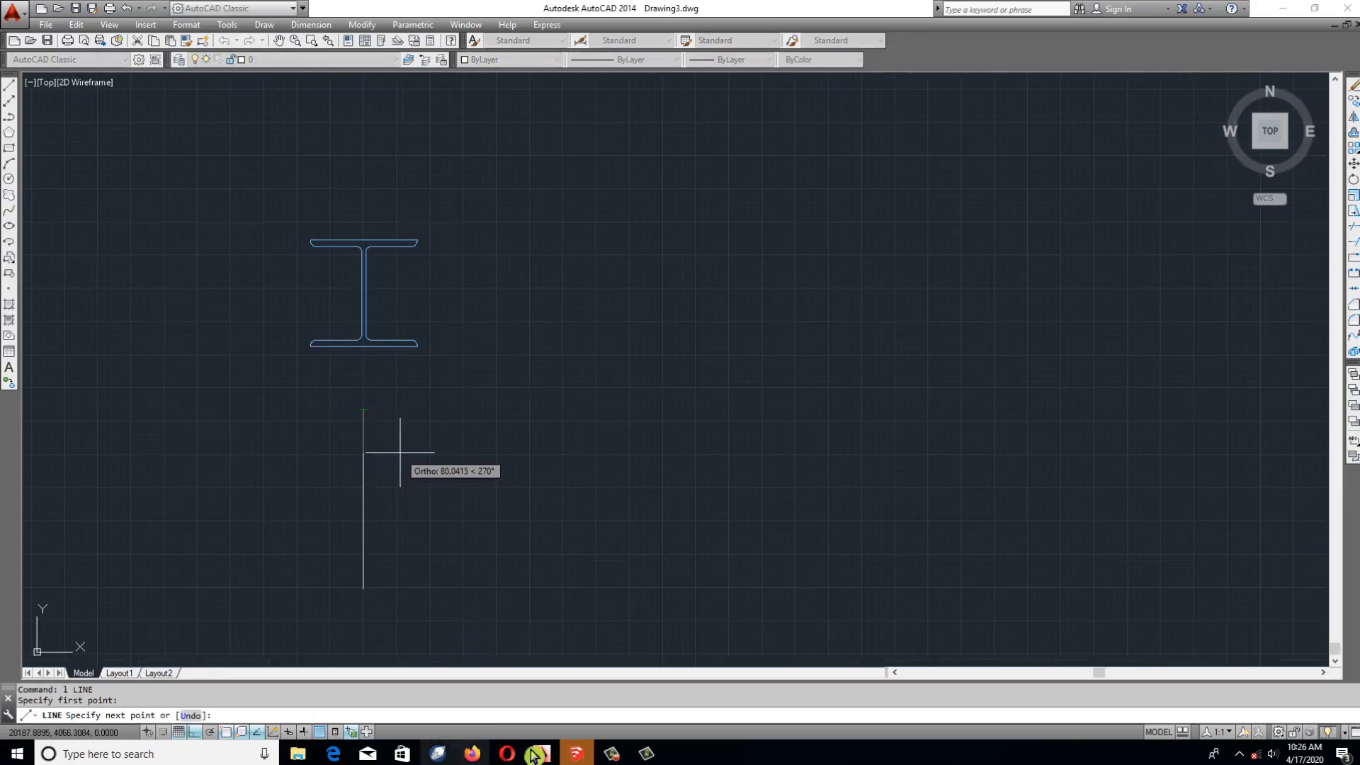
pyautogui.press('F8')
pyautogui.press('F8')
pyautogui.press('F8')
pyautogui.press('F8')
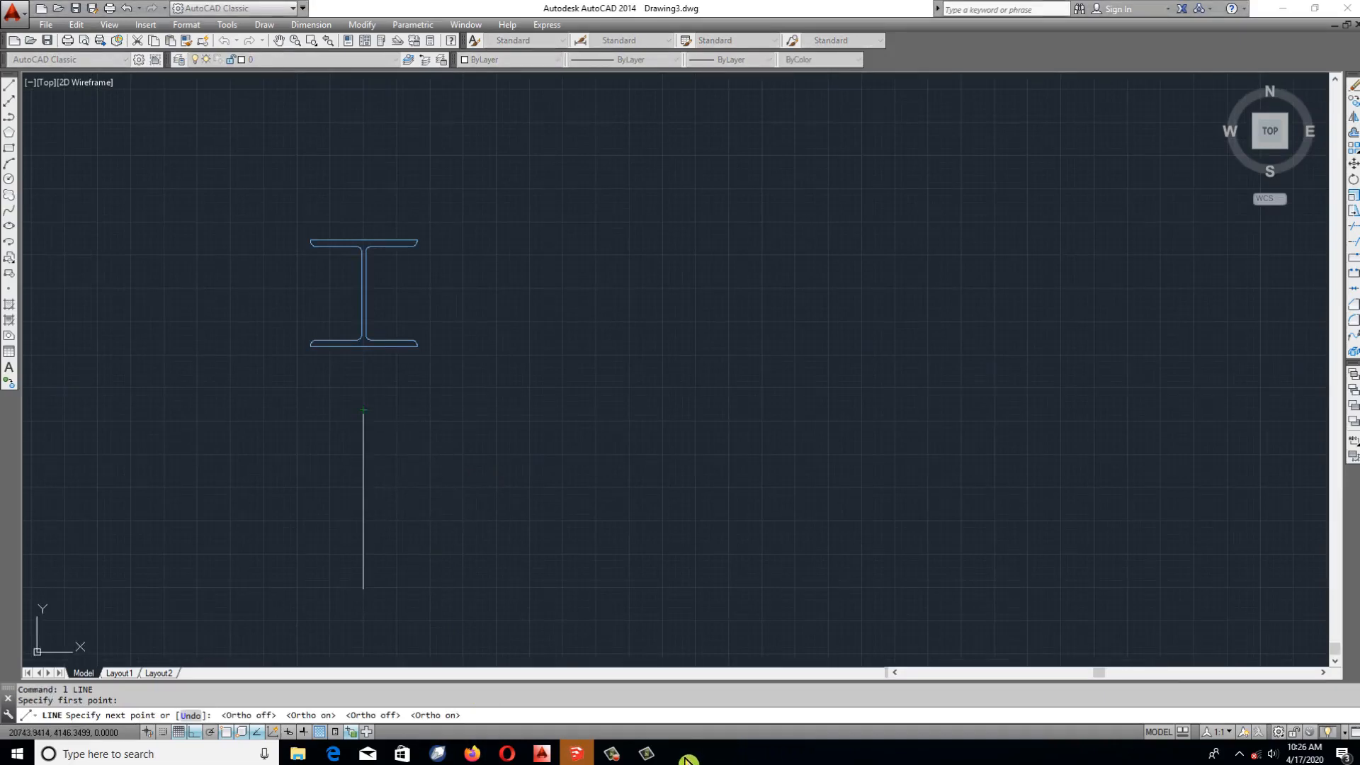
pyautogui.scroll(4, 361, 464)
pyautogui.press('Escape')
# Draw a horizontal line from the upper end of the vertical line below the I-section, with Ortho on.
pyautogui.write('l')
pyautogui.press('Return')
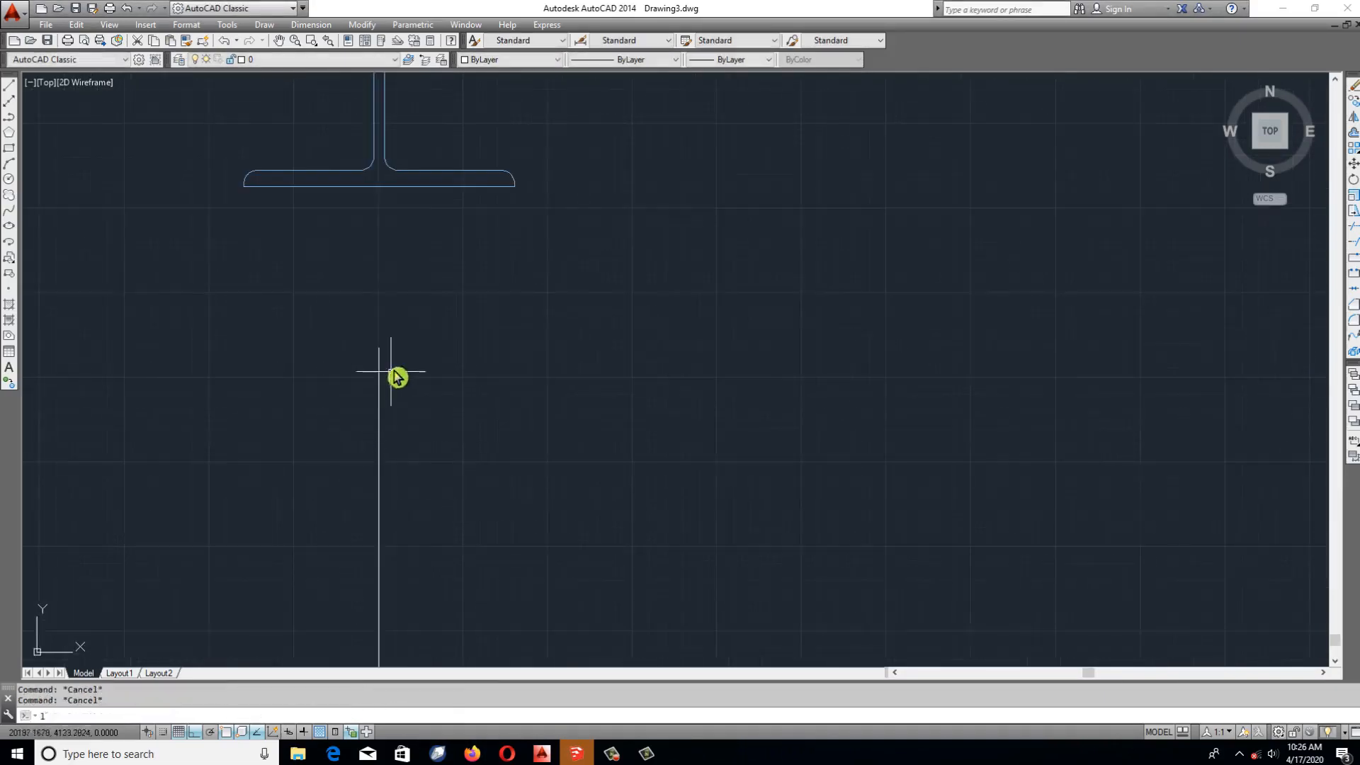
pyautogui.click(381, 349)
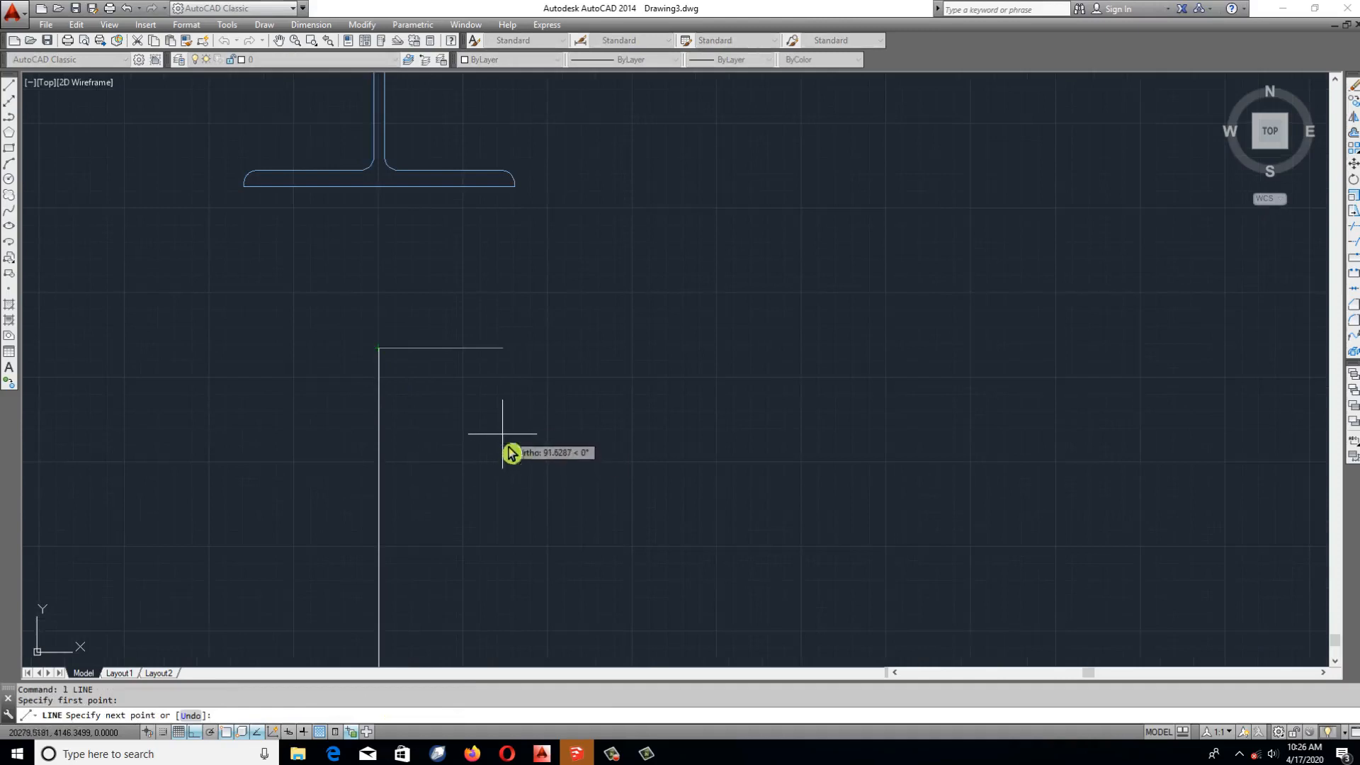
pyautogui.press('F8')
pyautogui.press('F8')
pyautogui.press('F8')
pyautogui.press('F8')
pyautogui.press('F8')
pyautogui.press('F8')
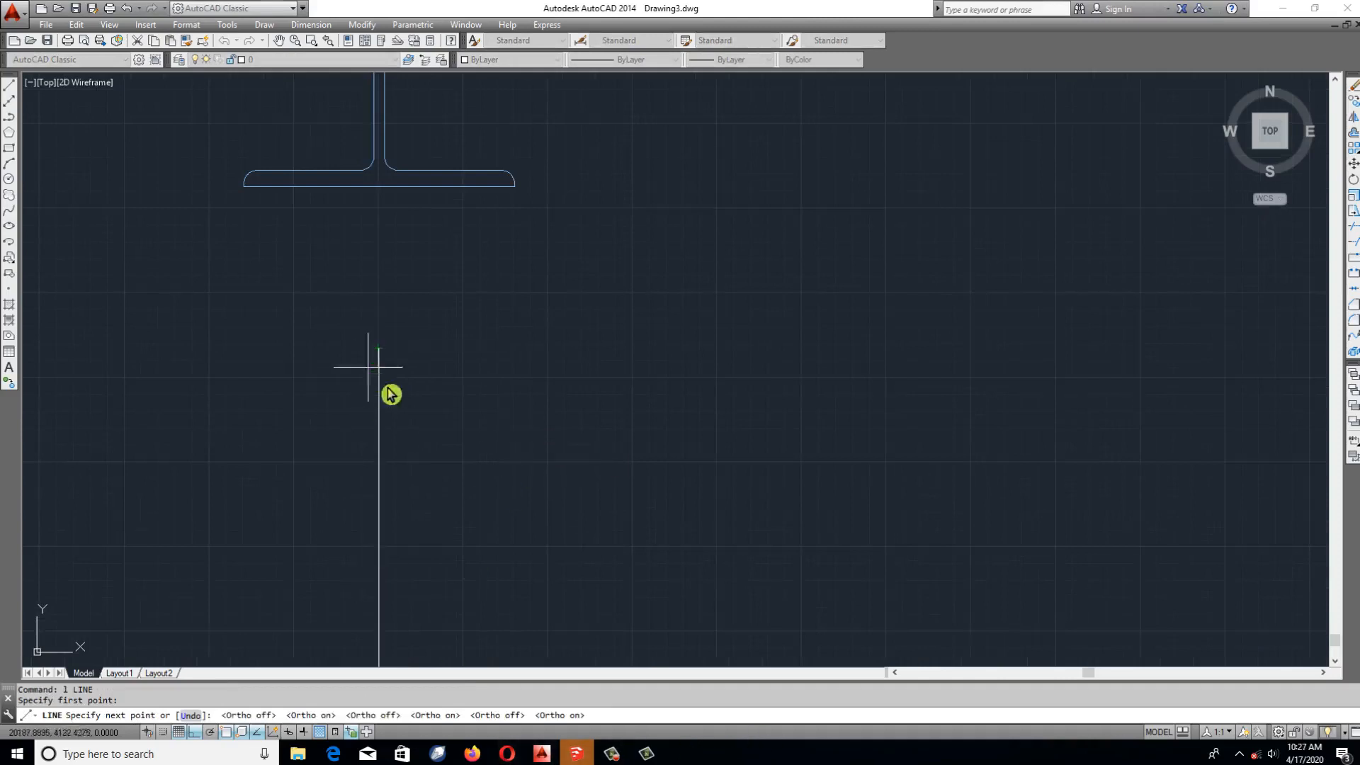
pyautogui.scroll(3, 389, 345)
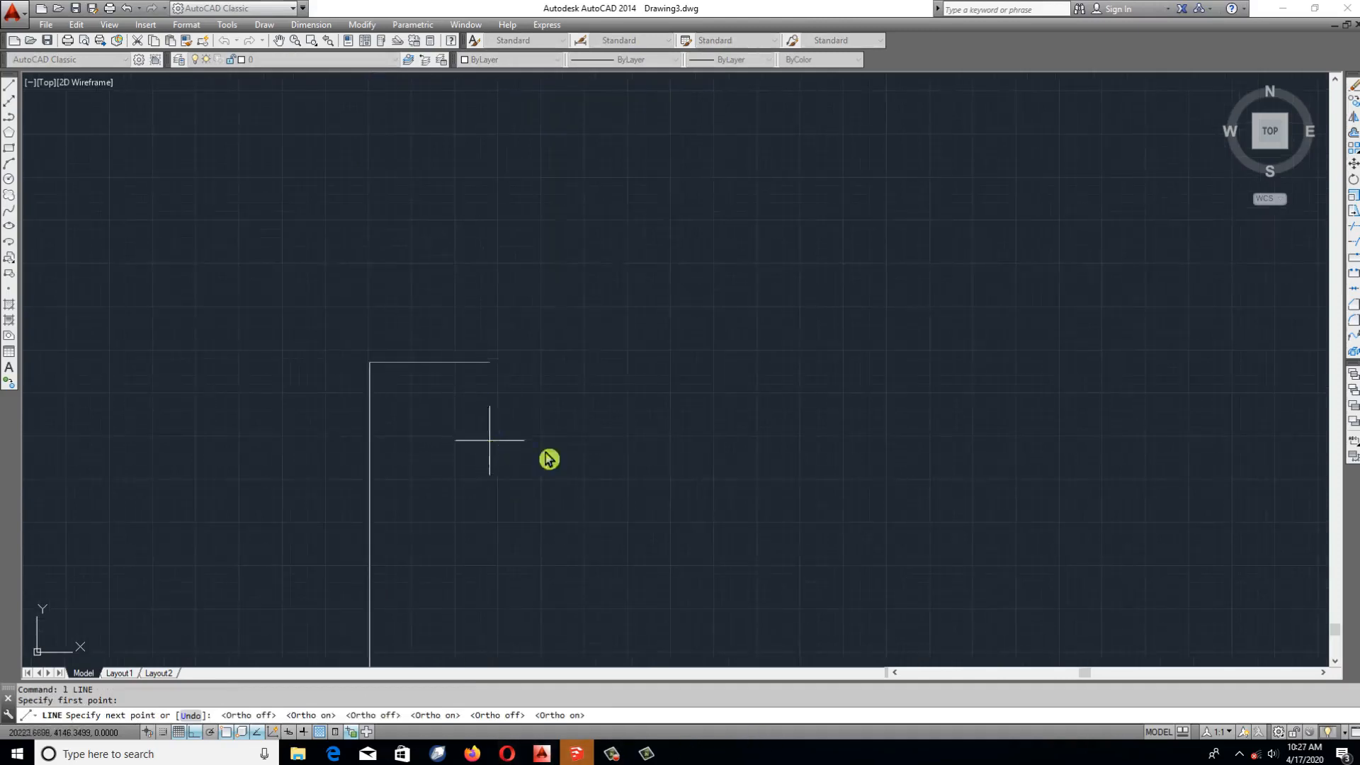
pyautogui.click(234, 361)
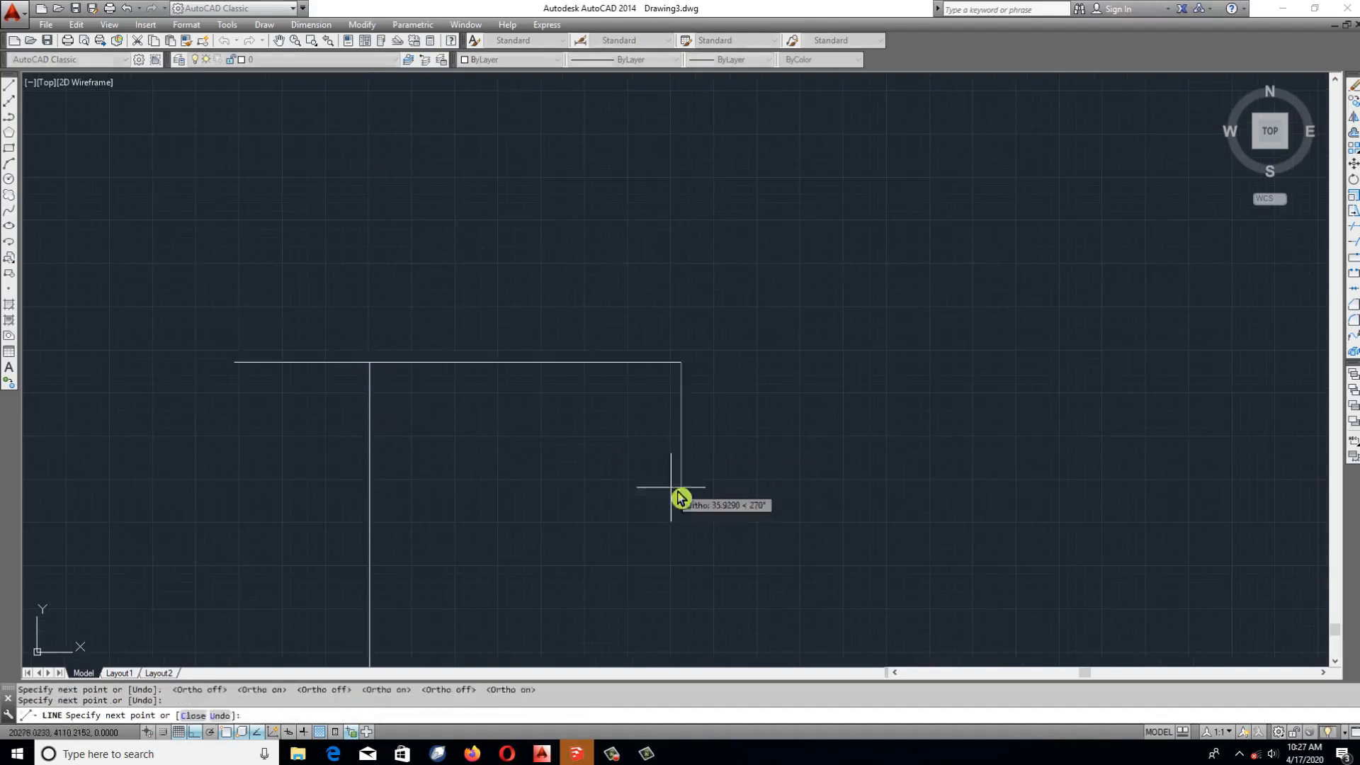
# Erase the horizontal lines at the upper end of the vertical line.
pyautogui.press('Escape')
pyautogui.write('e')
pyautogui.press('Return')
pyautogui.click(223, 322)
pyautogui.click(543, 466)
pyautogui.press('Return')
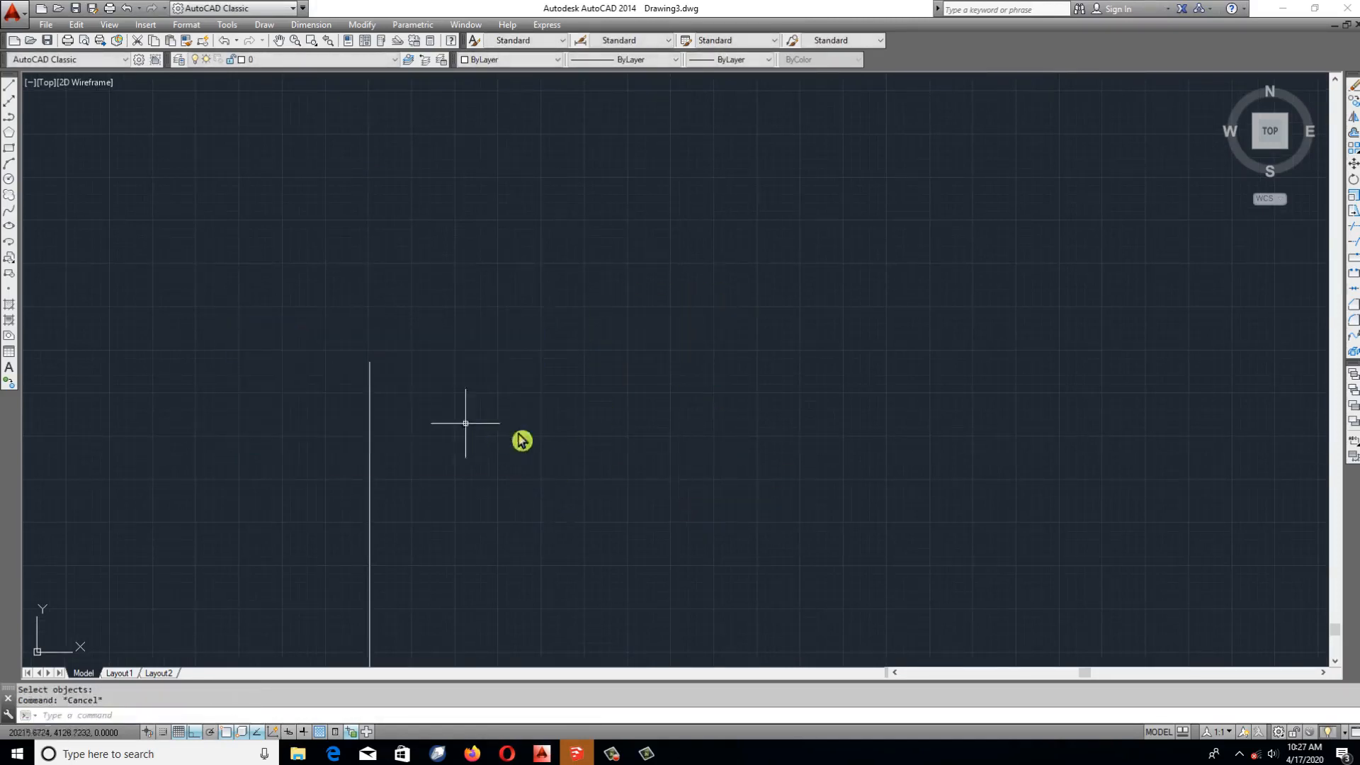
# With Ortho off, draw a short line from the vertical line's upper end, sloping down to the right, as half an arrowhead.
pyautogui.write('l')
pyautogui.press('Return')
pyautogui.click(369, 361)
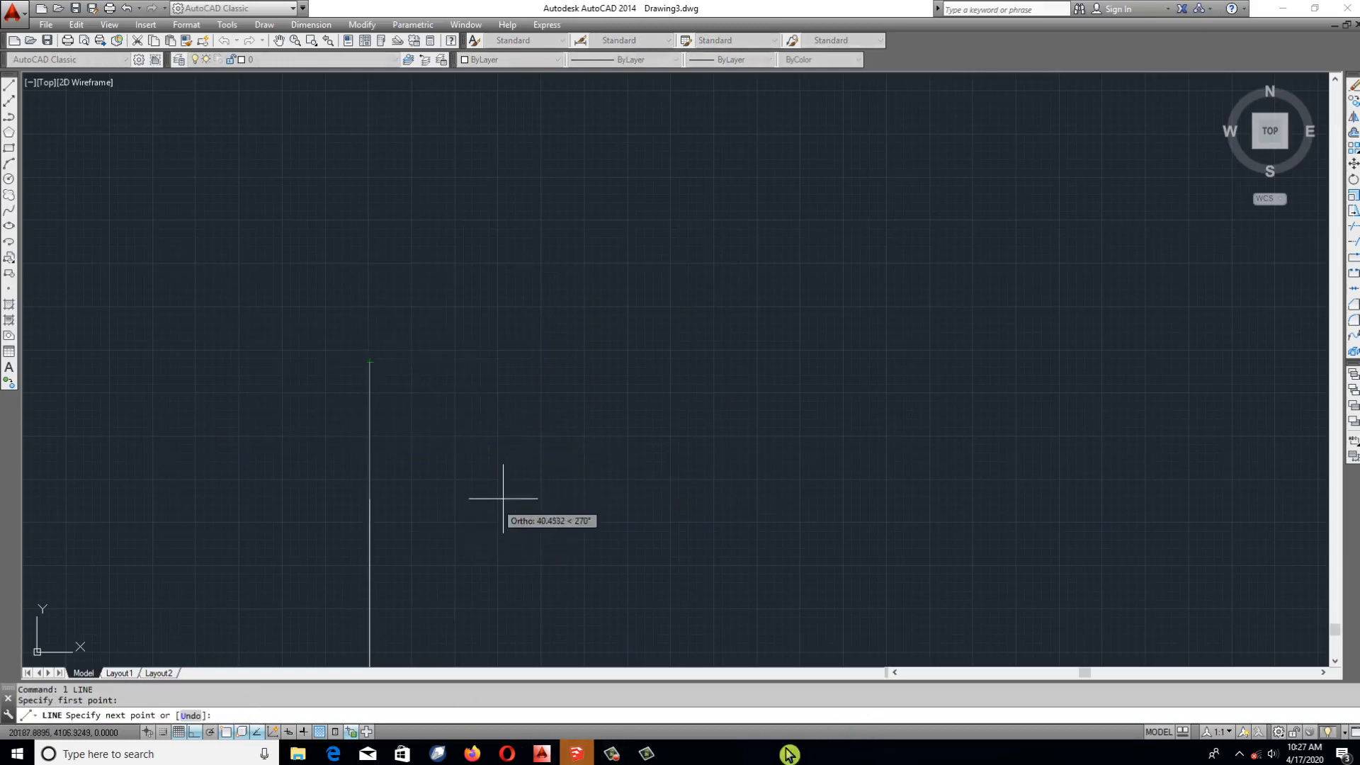
pyautogui.press('F8')
pyautogui.click(470, 464)
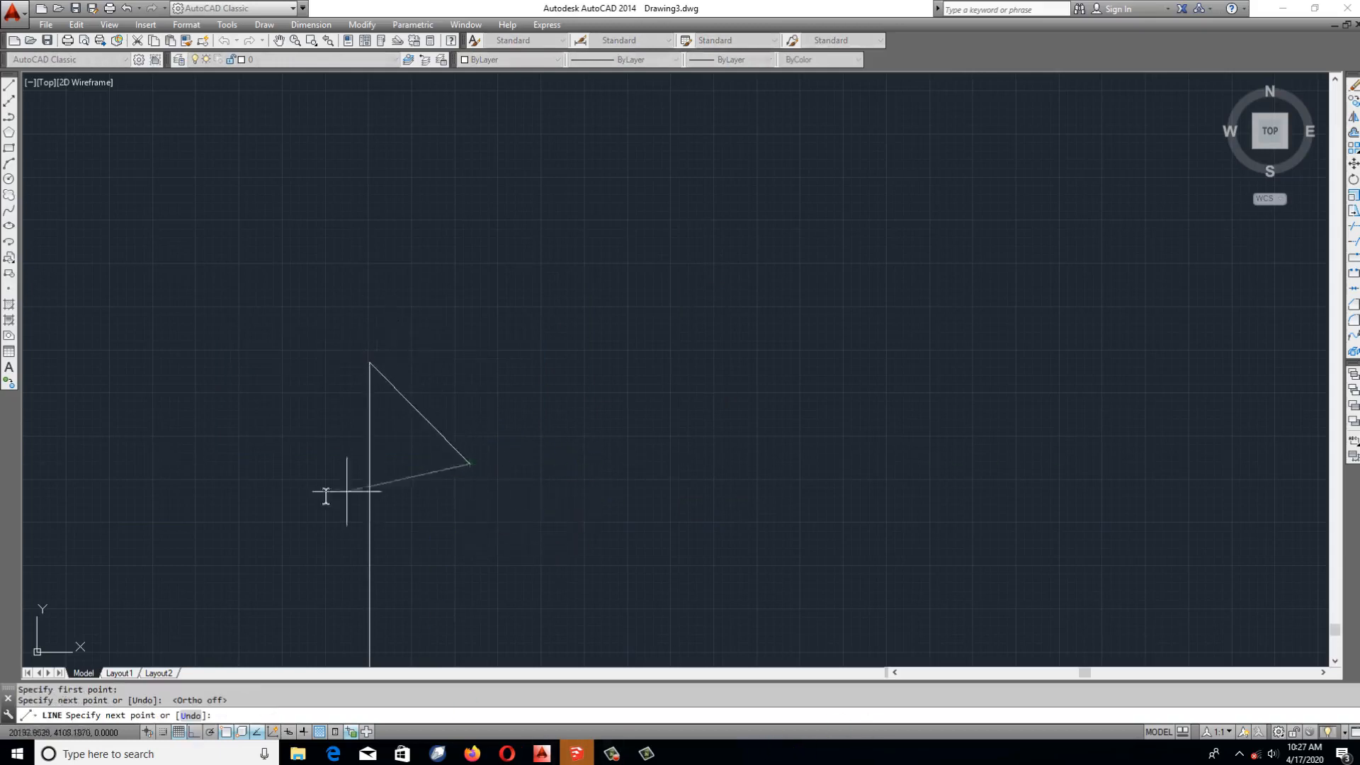
pyautogui.press('Escape')
# Mirror the sloping line about the vertical line, keeping the source object, to complete the arrowhead.
pyautogui.scroll(-2, 438, 376)
pyautogui.write('mi')
pyautogui.press('Return')
pyautogui.click(438, 386)
pyautogui.click(417, 403)
pyautogui.press('Return')
pyautogui.click(396, 368)
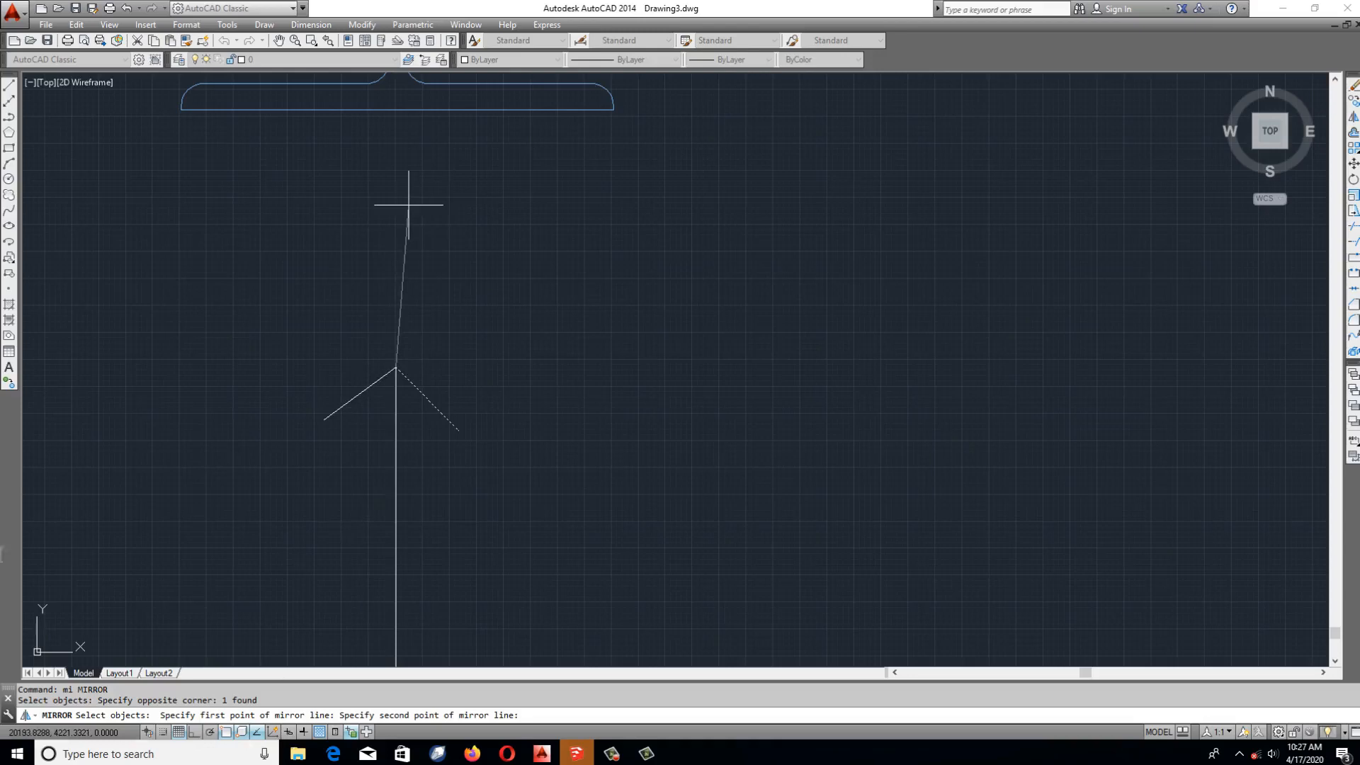
pyautogui.press('F8')
pyautogui.press('F8')
pyautogui.press('F8')
pyautogui.press('F8')
pyautogui.press('F8')
pyautogui.press('F8')
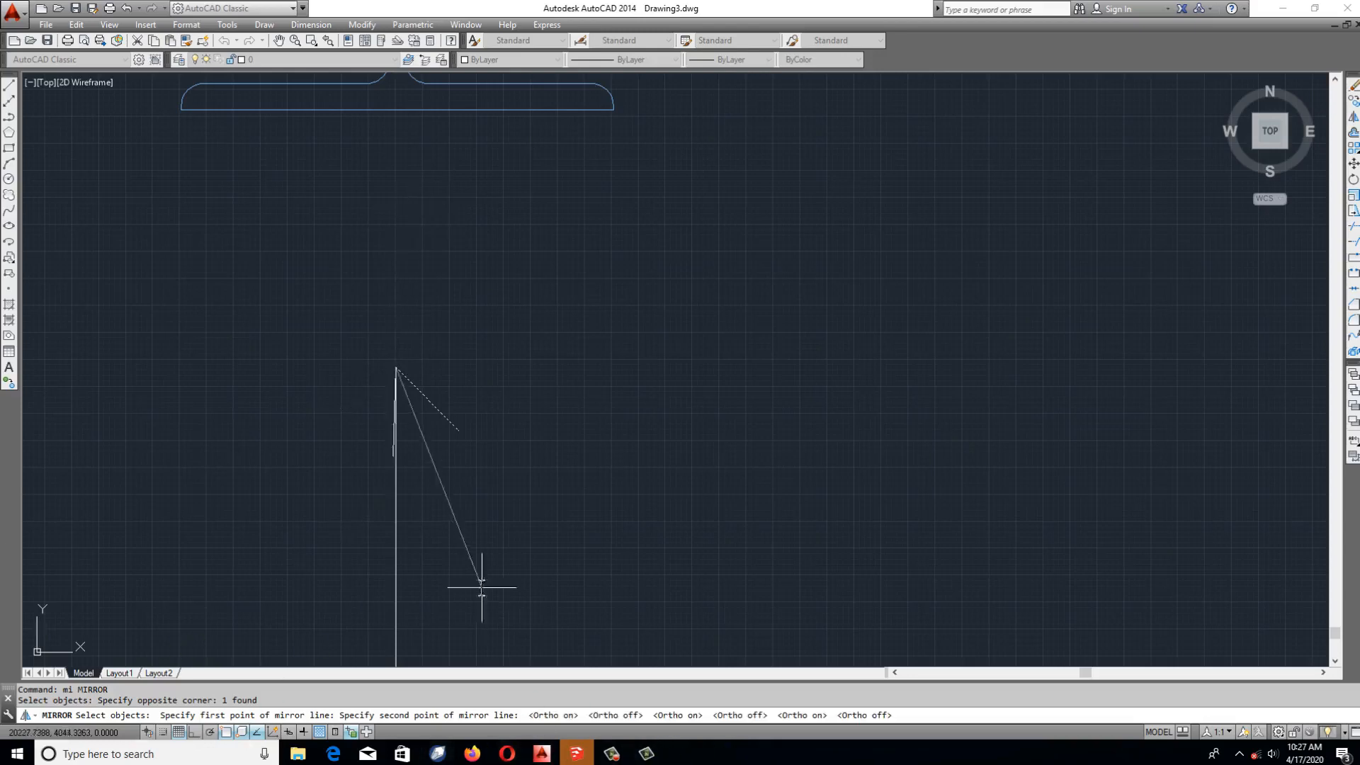
pyautogui.click(395, 536)
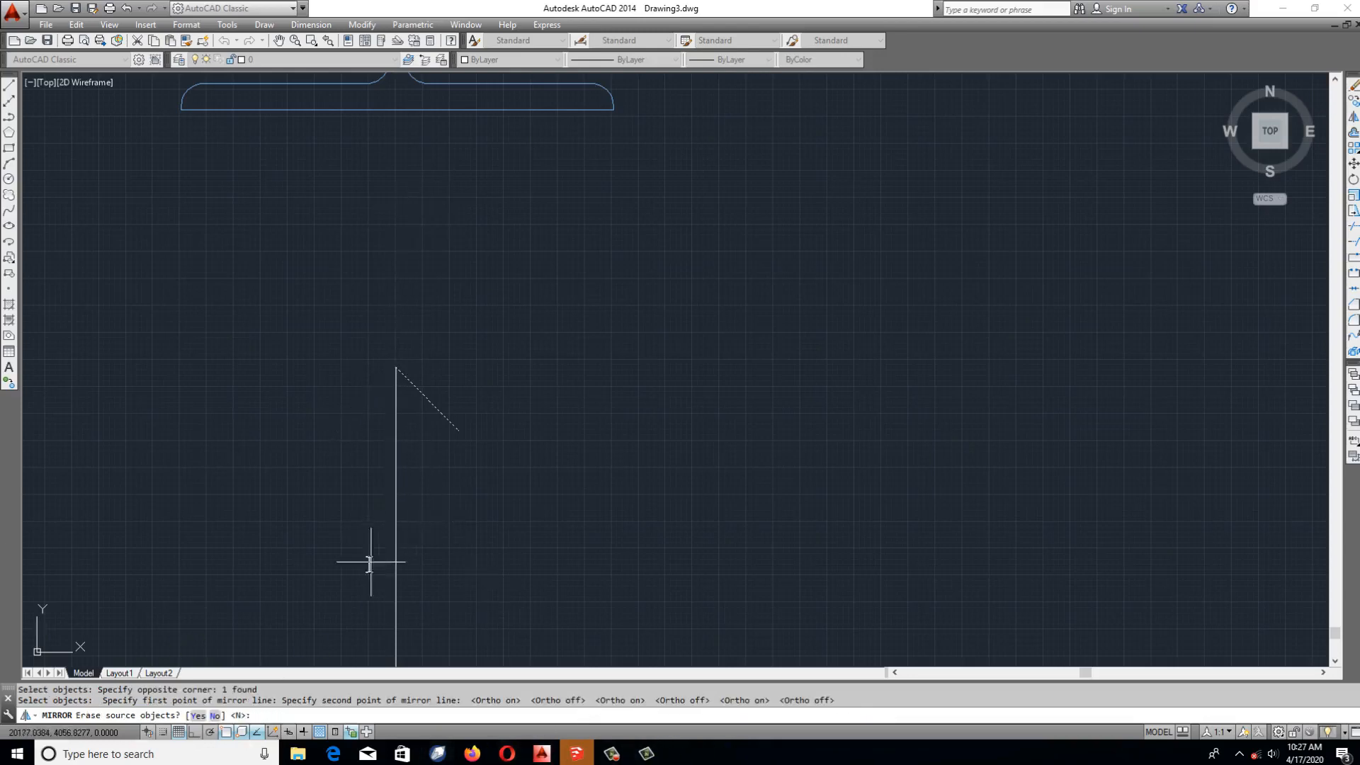
pyautogui.press('Return')
pyautogui.press('Escape')
# Examine the column elevation together with the I-section and the view arrow below it.
pyautogui.scroll(-12, 510, 366)
pyautogui.moveTo(456, 323); pyautogui.dragTo(732, 373, button='middle')
pyautogui.scroll(6, 389, 408)
pyautogui.press('Escape')
pyautogui.scroll(6, 726, 375)
pyautogui.scroll(-4, 499, 382)
pyautogui.scroll(-1, 679, 337)
pyautogui.moveTo(665, 340); pyautogui.dragTo(428, 510, button='middle')
pyautogui.scroll(2, 346, 525)
pyautogui.scroll(-5, 333, 492)
pyautogui.scroll(4, 331, 498)
pyautogui.scroll(-4, 370, 486)
pyautogui.moveTo(383, 235); pyautogui.dragTo(386, 279, button='middle')
pyautogui.middleClick(386, 266)
pyautogui.middleClick(385, 265)
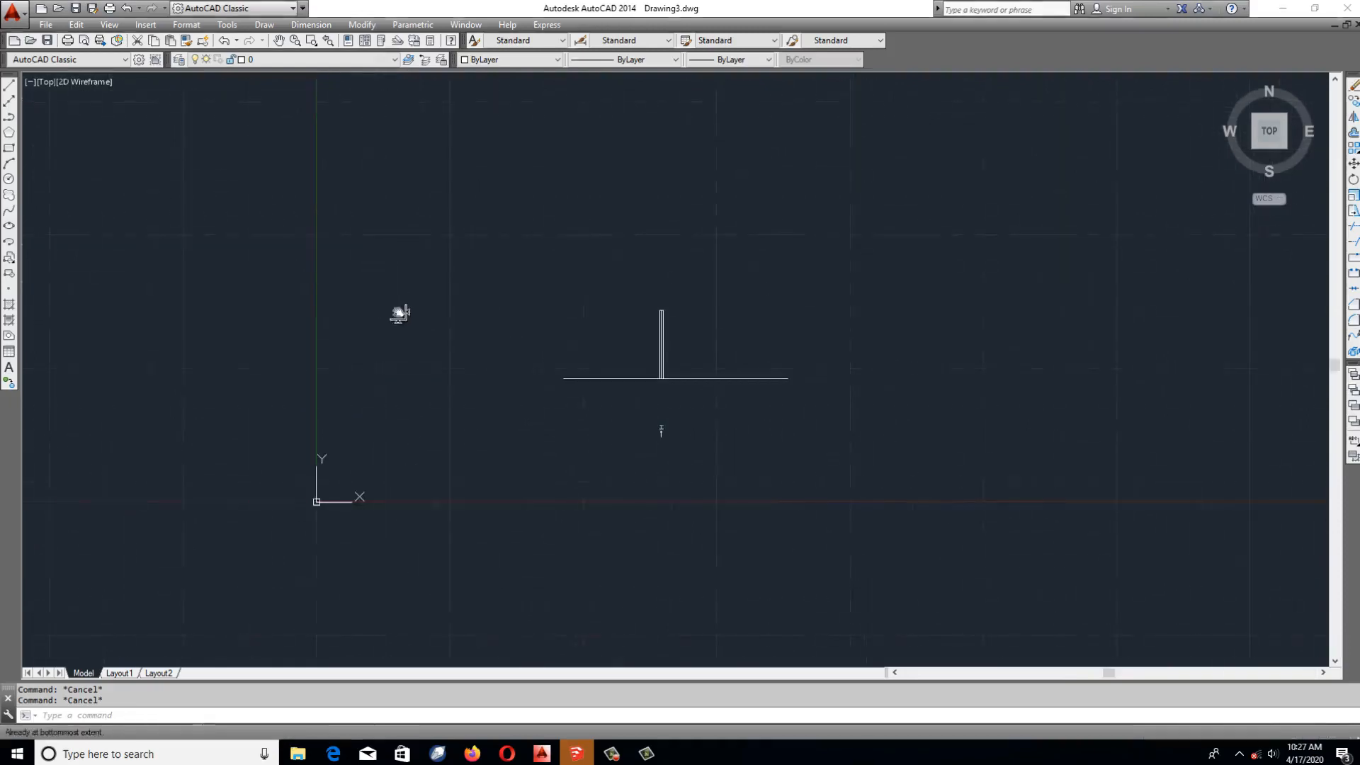
# Draw a rectangle around the I-section.
pyautogui.scroll(2, 743, 355)
pyautogui.moveTo(574, 379); pyautogui.dragTo(410, 343, button='middle')
pyautogui.scroll(2, 406, 371)
pyautogui.scroll(-1, 406, 373)
pyautogui.scroll(3, 394, 551)
pyautogui.write('ec')
pyautogui.press('Return')
pyautogui.click(304, 442)
pyautogui.click(514, 530)
pyautogui.press('Return')
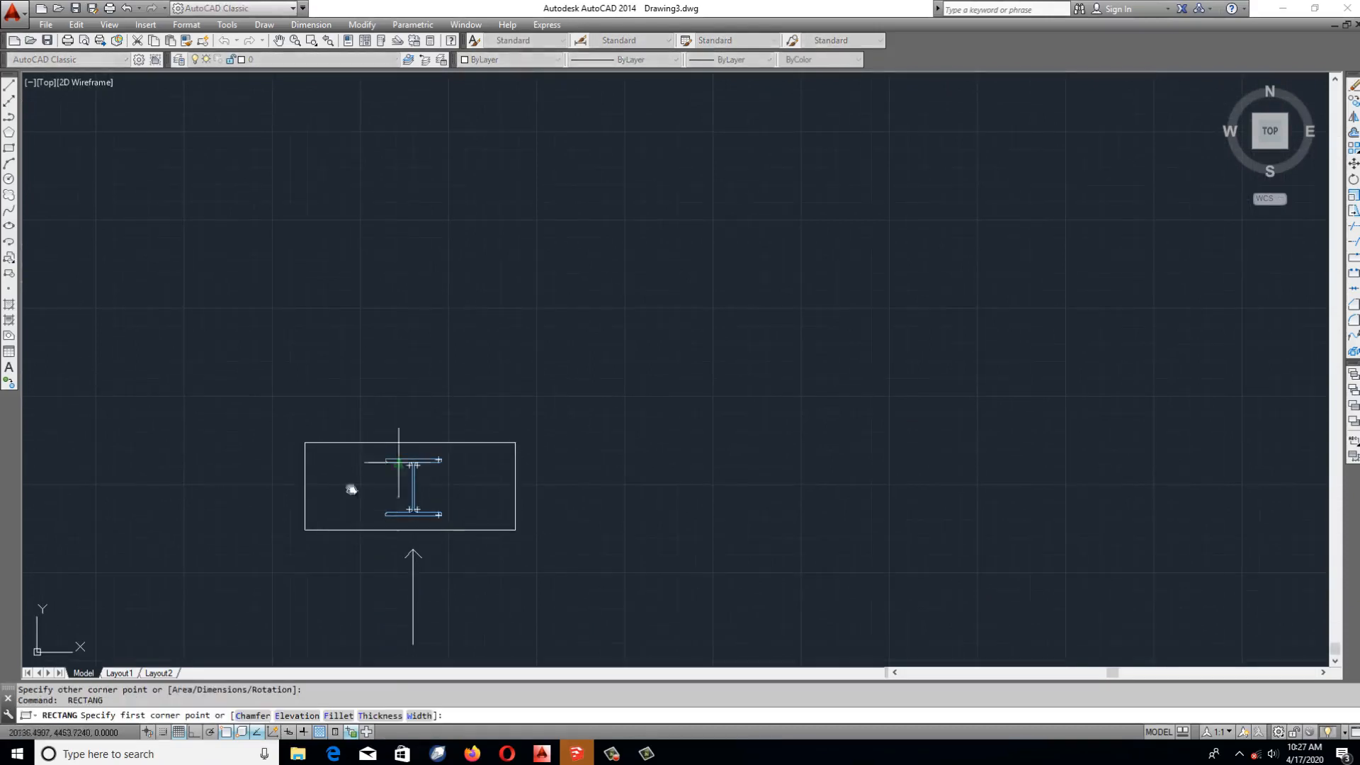
# Erase the rectangle around the I-section.
pyautogui.press('Escape')
pyautogui.press('Escape')
pyautogui.write('e')
pyautogui.press('Return')
pyautogui.click(519, 452)
pyautogui.click(511, 516)
pyautogui.press('Return')
pyautogui.press('Escape')
# Copy the view arrow horizontally to the right of the I-section.
pyautogui.scroll(2, 421, 549)
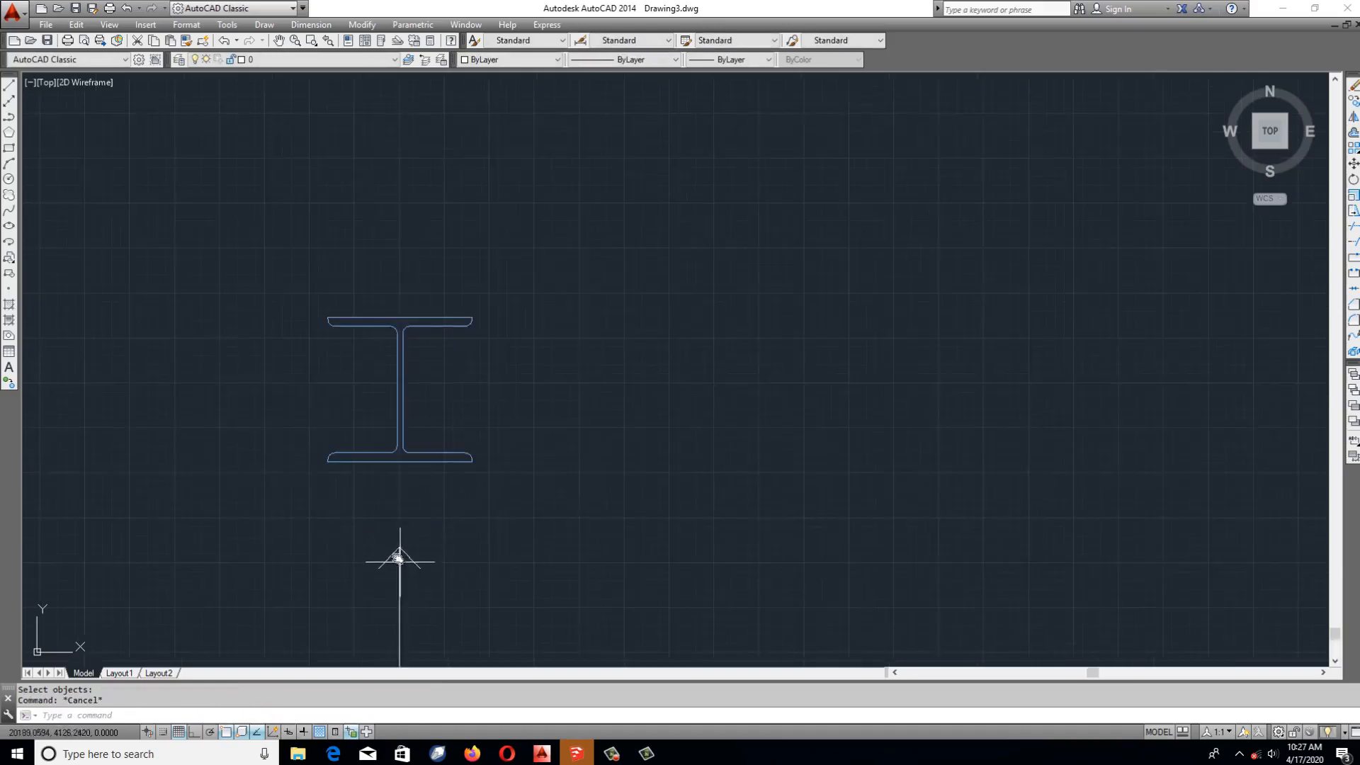
pyautogui.scroll(-5, 404, 488)
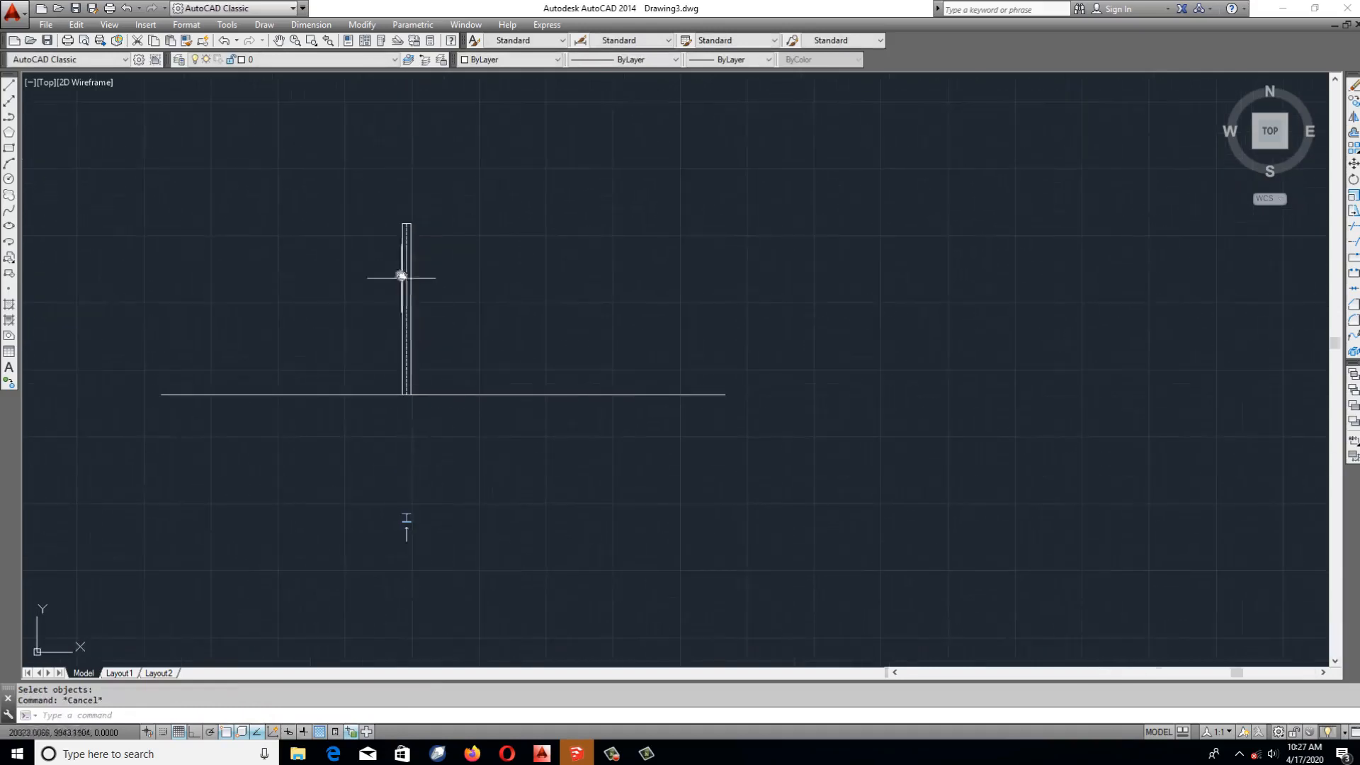
pyautogui.press('Escape')
pyautogui.scroll(4, 421, 534)
pyautogui.write('co')
pyautogui.press('Return')
pyautogui.click(412, 516)
pyautogui.click(351, 570)
pyautogui.press('Return')
pyautogui.click(451, 574)
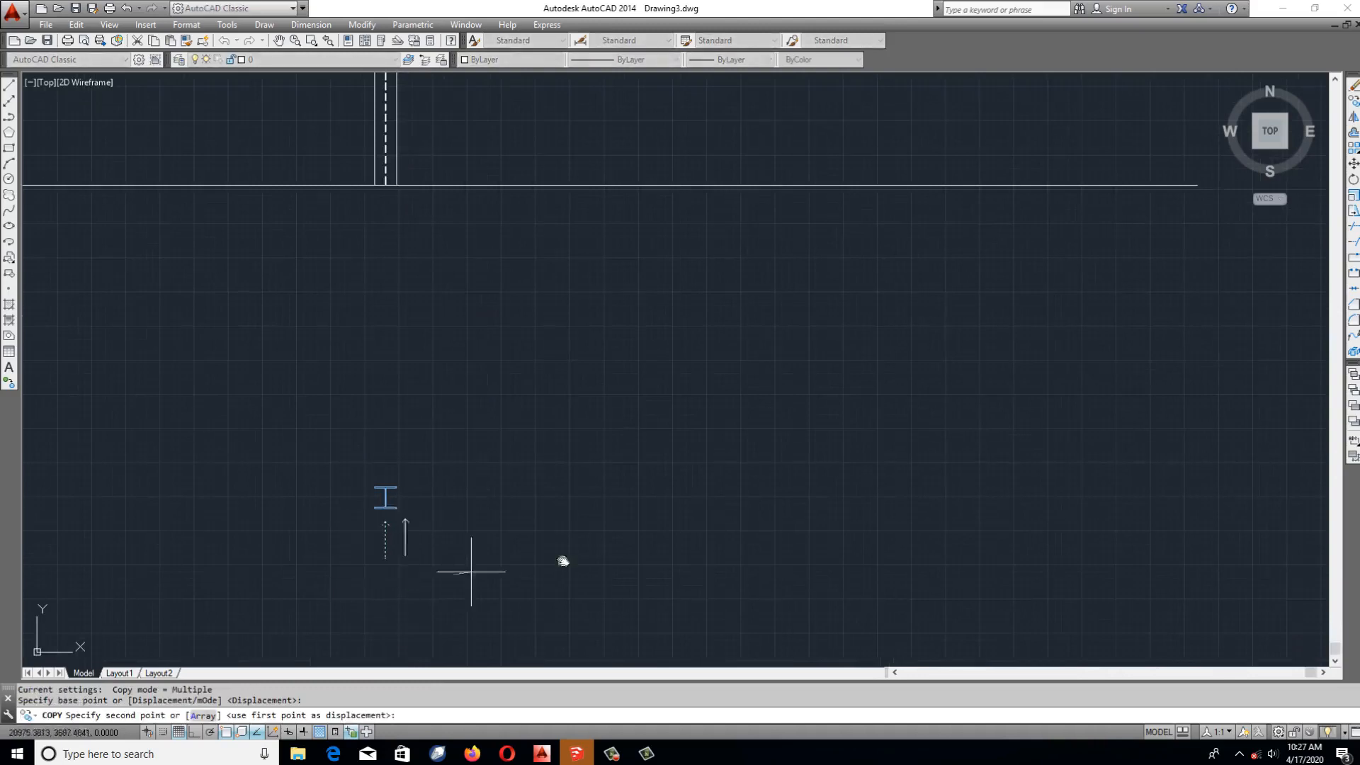
pyautogui.click(596, 574)
pyautogui.press('Escape')
# Rotate the copied arrow a quarter turn counterclockwise with Ortho on, so that it points left.
pyautogui.write('o')
pyautogui.press('Return')
pyautogui.click(582, 460)
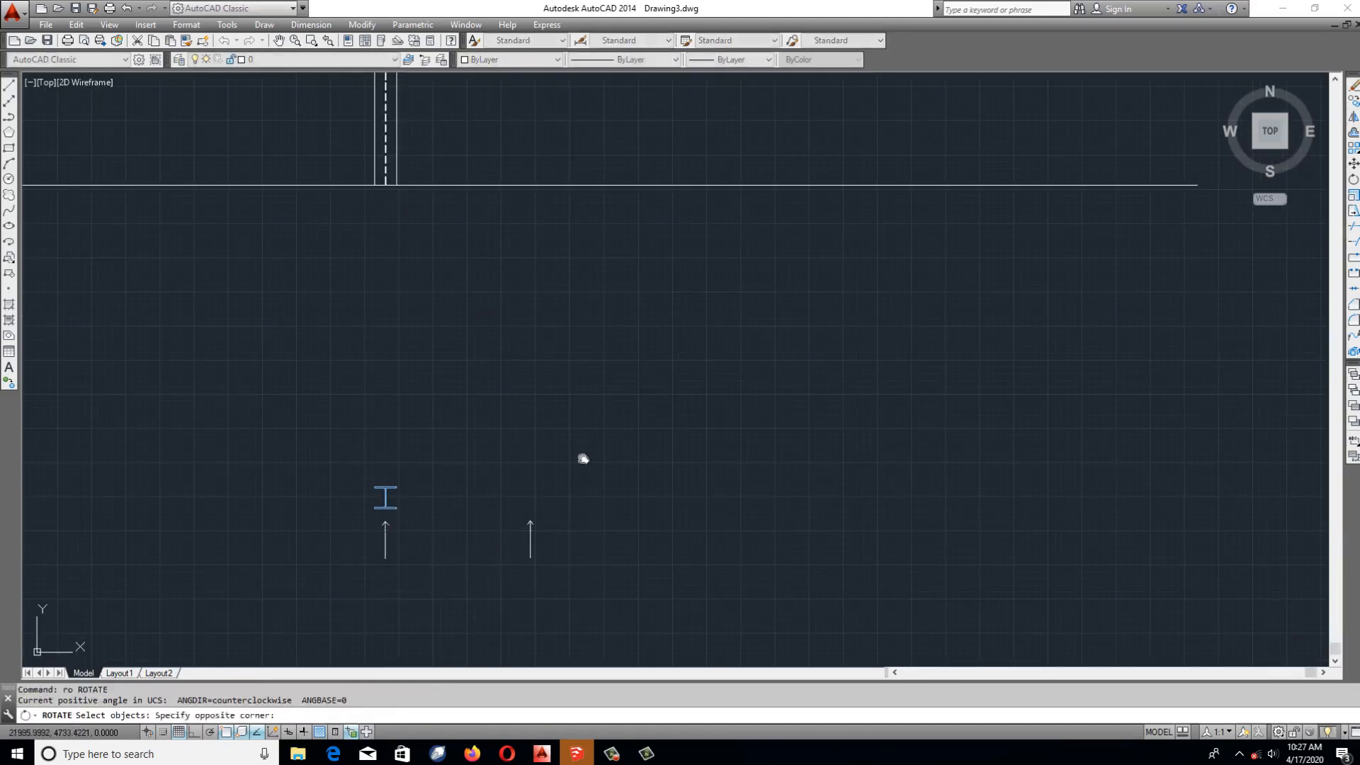
pyautogui.click(544, 513)
pyautogui.click(577, 486)
pyautogui.click(497, 583)
pyautogui.press('Return')
pyautogui.click(553, 476)
pyautogui.press('F8')
pyautogui.click(565, 306)
pyautogui.press('Return')
pyautogui.press('Escape')
# Try to move the I-section to the tip of the left-pointing arrow.
pyautogui.scroll(4, 432, 492)
pyautogui.write('m')
pyautogui.press('Return')
pyautogui.click(307, 478)
pyautogui.press('Return')
pyautogui.click(287, 402)
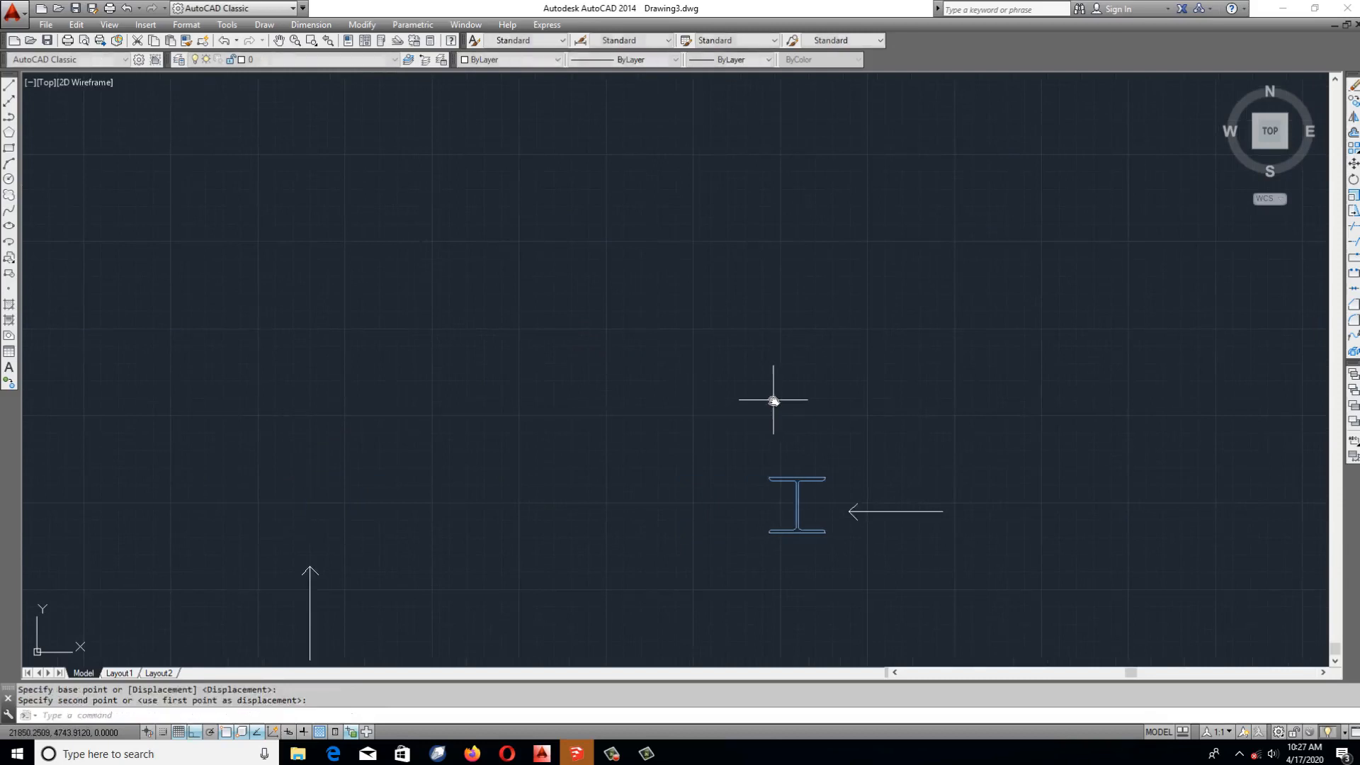
pyautogui.press('Escape')
# Copy the I-section horizontally with Ortho on, placing the copy just left of the left-pointing arrow.
pyautogui.write('co')
pyautogui.press('Return')
pyautogui.click(155, 429)
pyautogui.click(413, 520)
pyautogui.press('Return')
pyautogui.click(249, 453)
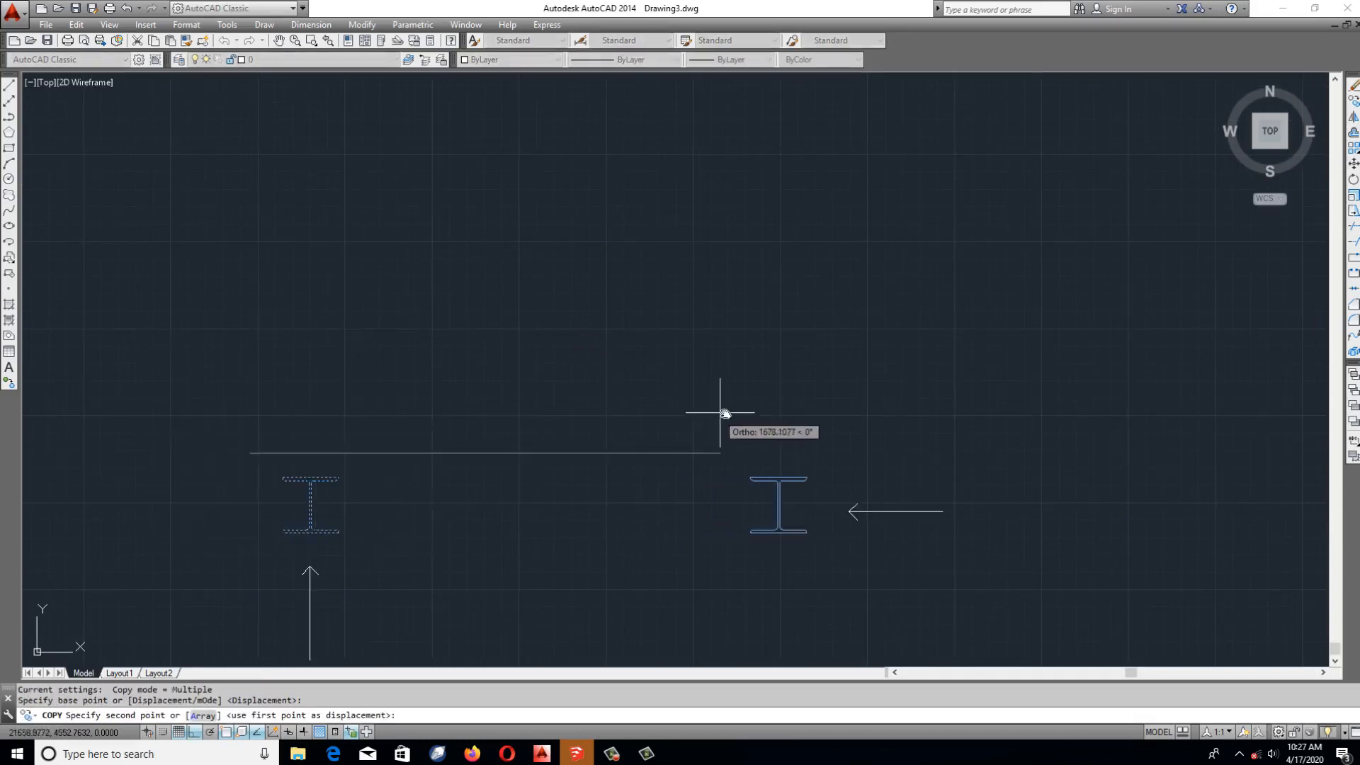
pyautogui.press('Escape')
pyautogui.press('Escape')
pyautogui.press('Escape')
pyautogui.scroll(-6, 617, 465)
pyautogui.scroll(6, 520, 523)
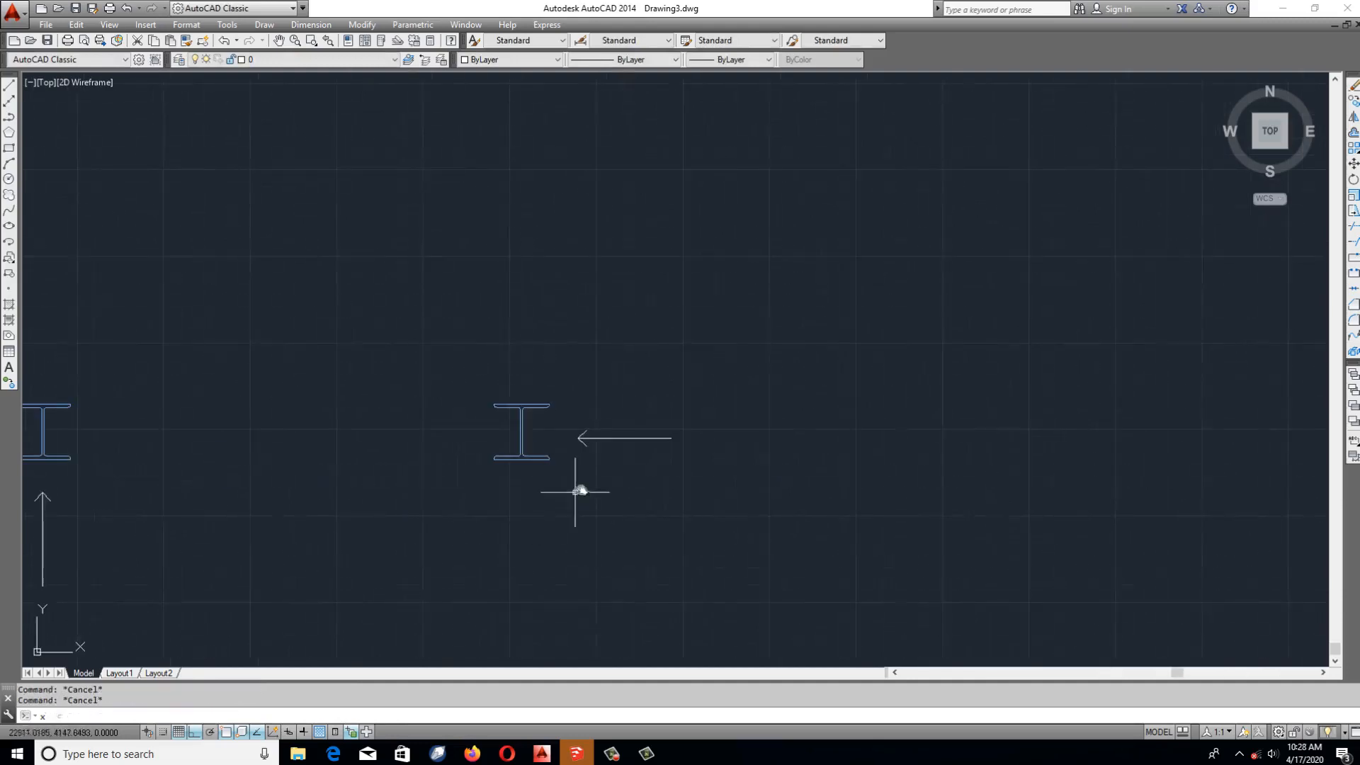
pyautogui.write('xl')
pyautogui.scroll(6, 524, 454)
pyautogui.scroll(-5, 605, 455)
pyautogui.press('Return')
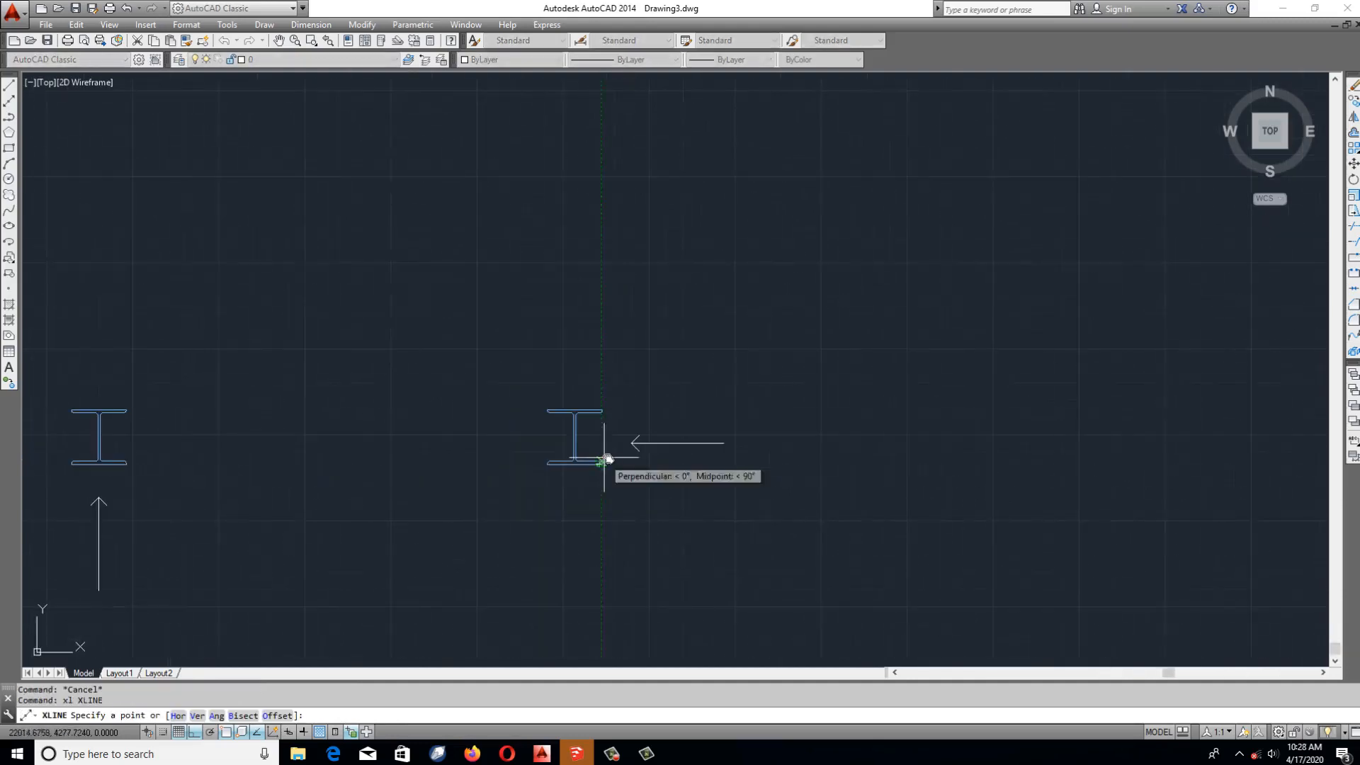
pyautogui.press('Escape')
pyautogui.scroll(-3, 607, 457)
pyautogui.press('Escape')
pyautogui.write('ro')
pyautogui.press('Return')
pyautogui.click(719, 373)
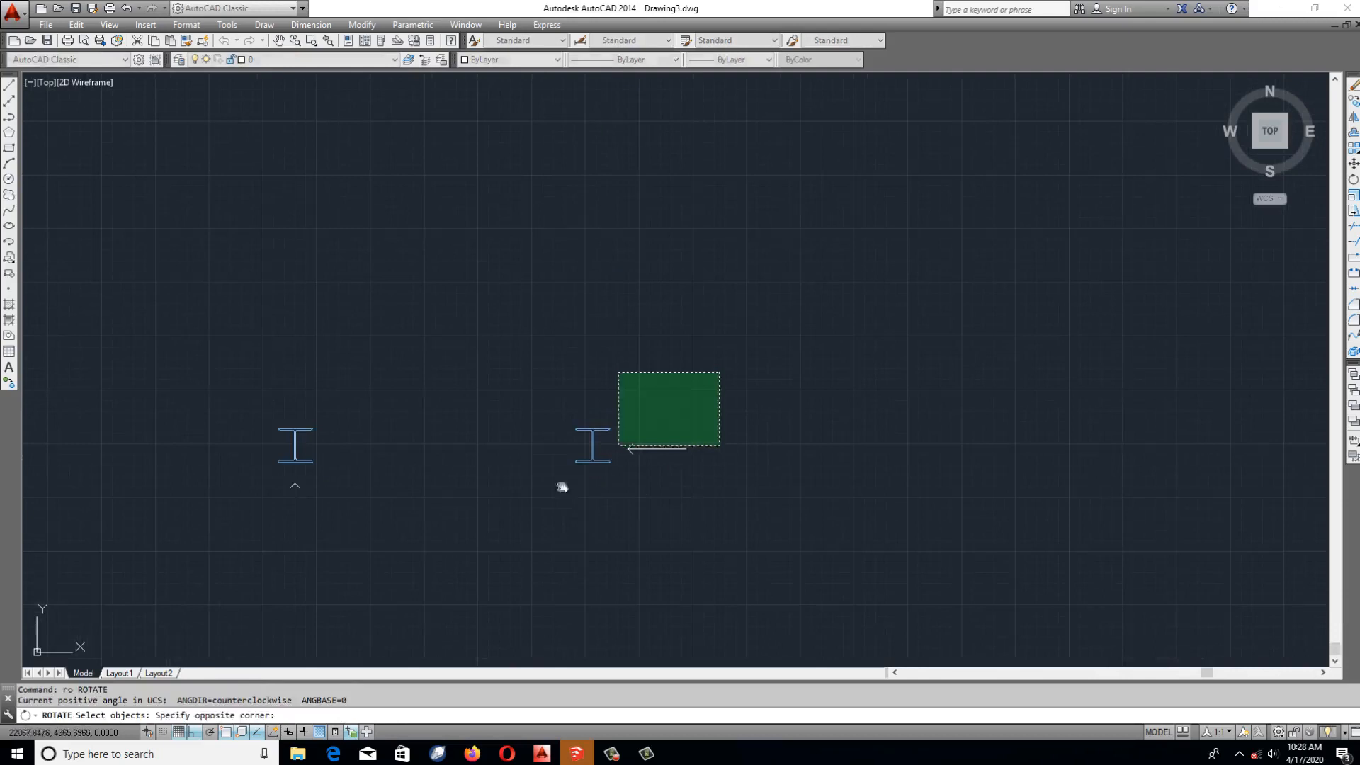
pyautogui.press('Escape')
pyautogui.scroll(6, 304, 515)
pyautogui.moveTo(340, 419); pyautogui.dragTo(455, 477, button='middle')
pyautogui.press('Escape')
pyautogui.scroll(-6, 503, 418)
pyautogui.moveTo(816, 422); pyautogui.dragTo(588, 435, button='middle')
pyautogui.scroll(4, 584, 385)
pyautogui.press('Escape')
pyautogui.press('Escape')
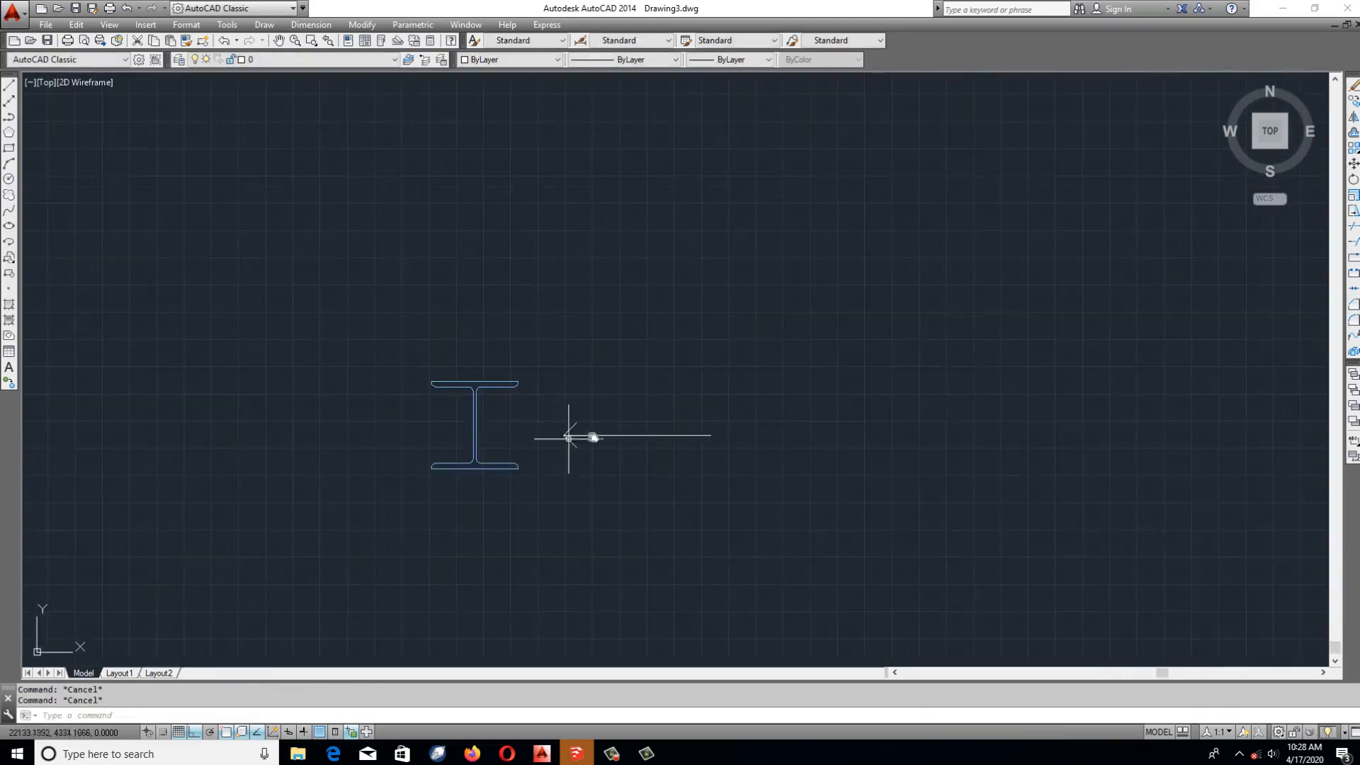
# Rotate the copied I-section and its arrow together a quarter turn clockwise, so that the arrow points up.
pyautogui.scroll(-2, 548, 383)
pyautogui.write('ro')
pyautogui.press('Return')
pyautogui.click(676, 340)
pyautogui.click(332, 480)
pyautogui.press('Return')
pyautogui.click(535, 483)
pyautogui.click(497, 603)
pyautogui.press('Escape')
pyautogui.press('Escape')
pyautogui.scroll(2, 591, 465)
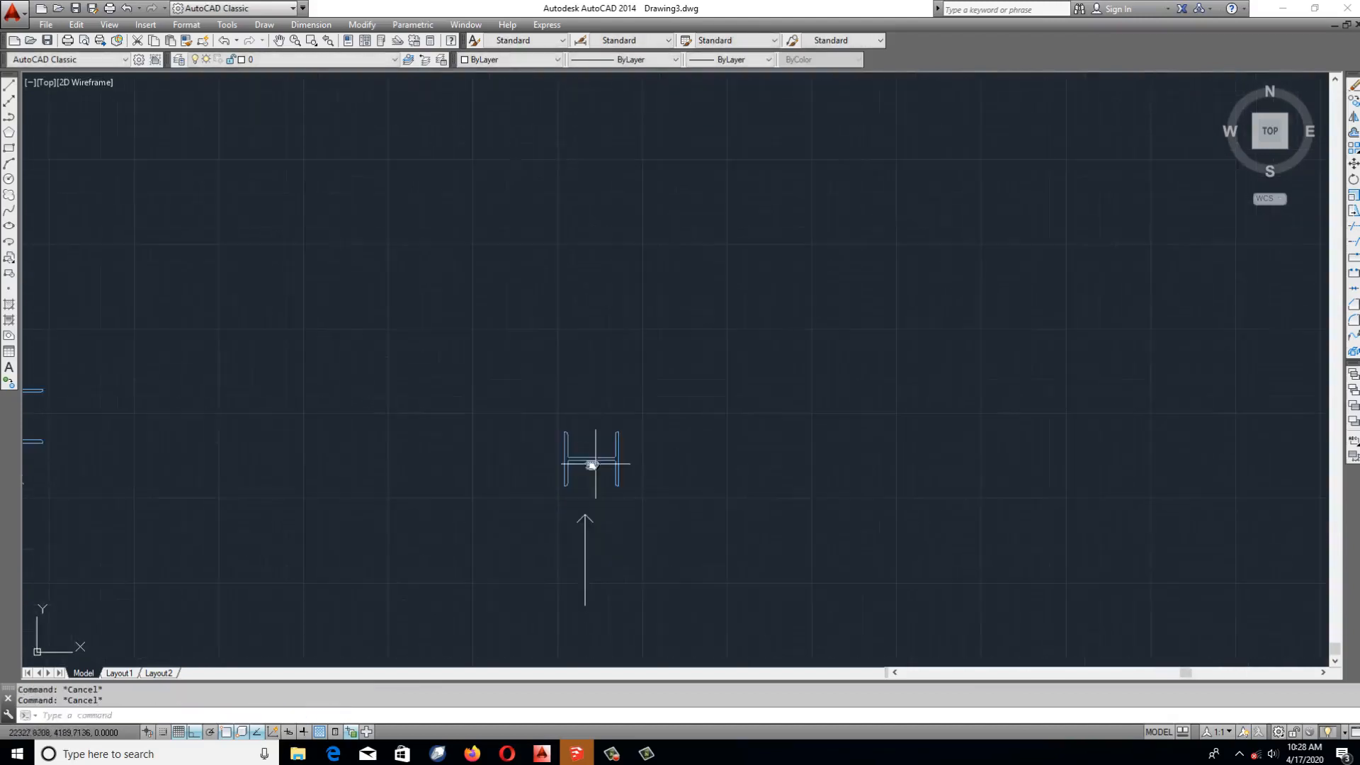
# Draw vertical construction lines through the outer and inner edges of the rotated I-section's left flange.
pyautogui.write('x')
pyautogui.press('Return')
pyautogui.scroll(5, 531, 448)
pyautogui.press('Escape')
pyautogui.write('xl')
pyautogui.press('Return')
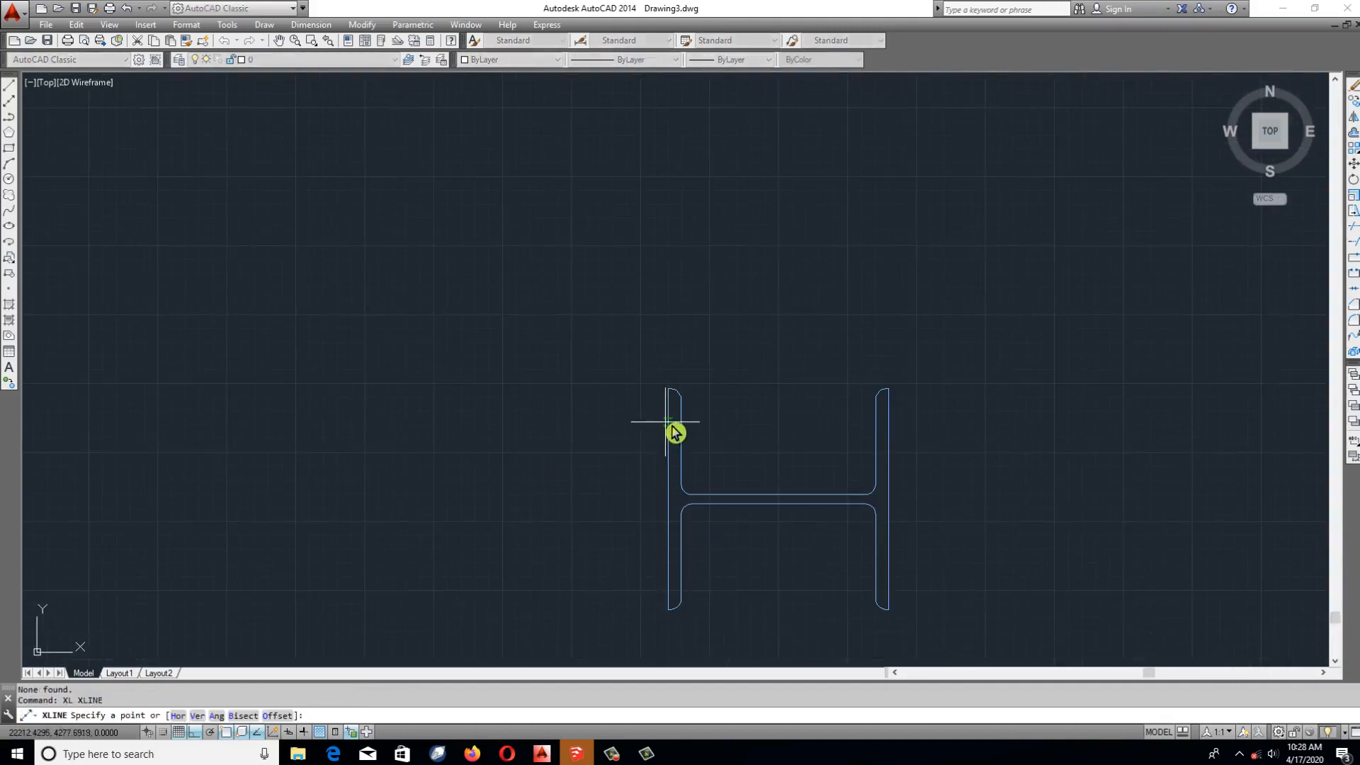
pyautogui.click(667, 423)
pyautogui.click(650, 490)
pyautogui.press('Return')
pyautogui.press('Escape')
pyautogui.press('Return')
pyautogui.click(683, 418)
pyautogui.click(704, 319)
pyautogui.press('Return')
# Draw vertical construction lines through the inner and outer edges of the rotated I-section's right flange.
pyautogui.moveTo(958, 340); pyautogui.dragTo(741, 359, button='middle')
pyautogui.press('Return')
pyautogui.click(658, 453)
pyautogui.click(642, 327)
pyautogui.press('Return')
pyautogui.press('Escape')
pyautogui.press('Return')
pyautogui.click(673, 449)
pyautogui.click(683, 349)
pyautogui.press('Return')
# Trim the four vertical construction lines below the ground line, using the ground line as the cutting edge.
pyautogui.scroll(-10, 643, 445)
pyautogui.moveTo(680, 406); pyautogui.dragTo(648, 494, button='middle')
pyautogui.press('Escape')
pyautogui.press('Escape')
pyautogui.scroll(6, 624, 314)
pyautogui.write('tr')
pyautogui.press('Return')
pyautogui.moveTo(763, 309); pyautogui.dragTo(641, 484)
pyautogui.press('Return')
pyautogui.moveTo(780, 473); pyautogui.dragTo(438, 519)
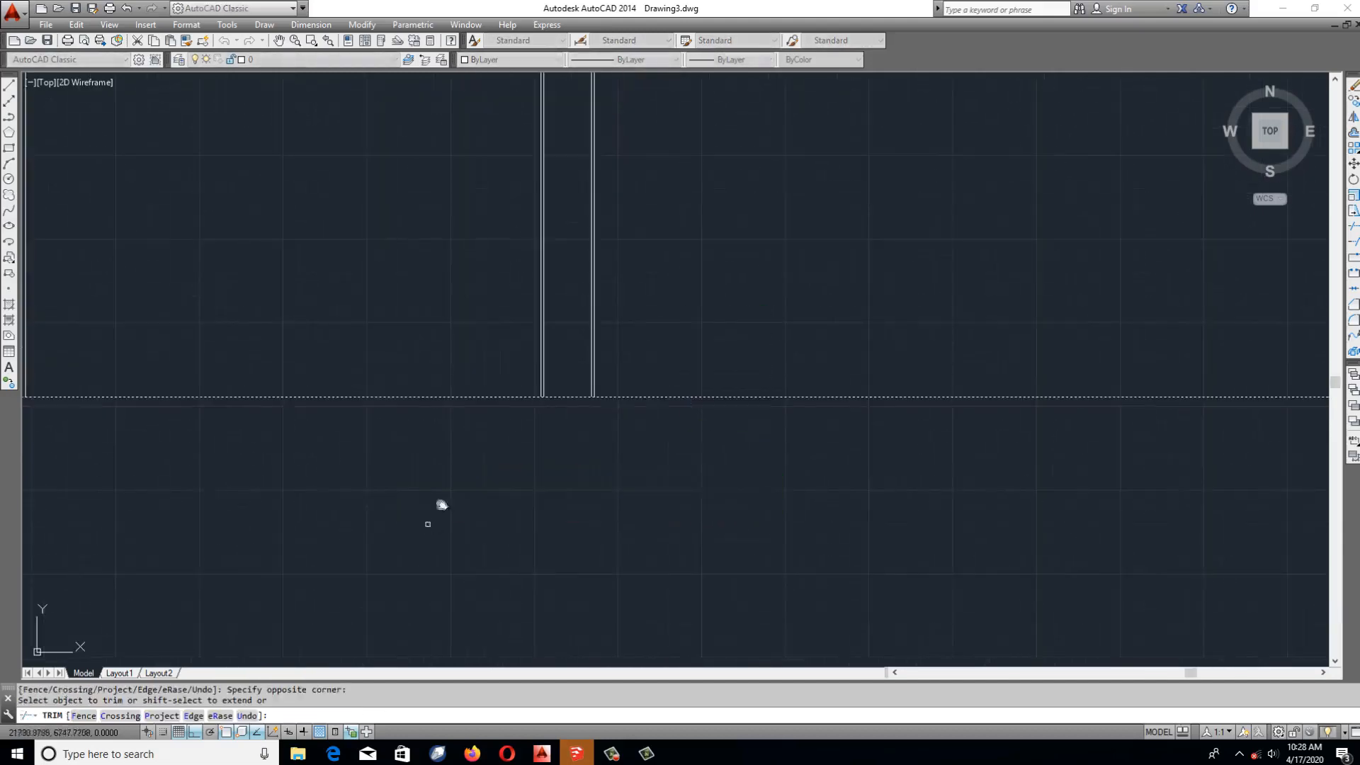
pyautogui.press('Return')
pyautogui.scroll(-10, 723, 467)
pyautogui.press('Escape')
pyautogui.press('Escape')
pyautogui.scroll(4, 668, 340)
pyautogui.write('xl')
pyautogui.press('Return')
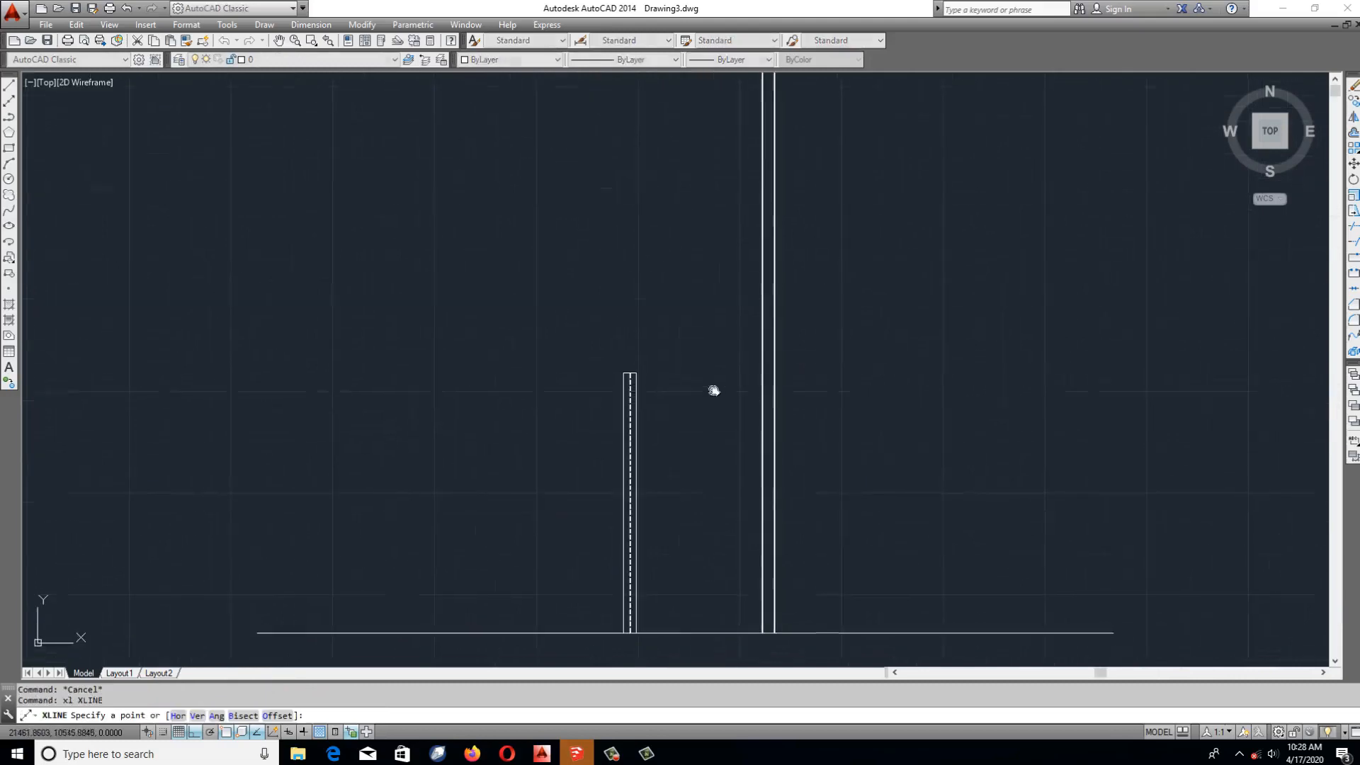
pyautogui.scroll(6, 704, 455)
pyautogui.scroll(-8, 708, 511)
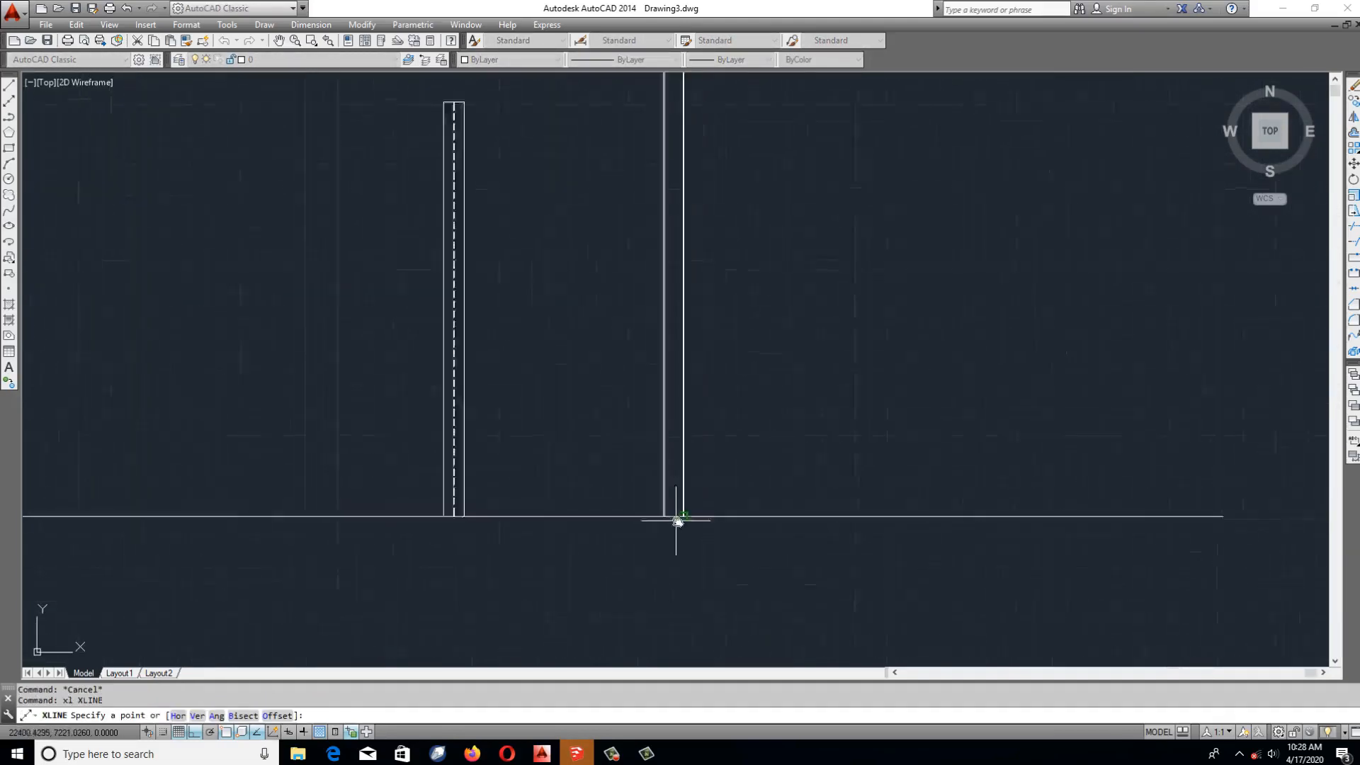
pyautogui.moveTo(738, 516); pyautogui.dragTo(559, 395, button='middle')
pyautogui.scroll(2, 510, 324)
pyautogui.press('Escape')
pyautogui.scroll(4, 571, 461)
pyautogui.moveTo(510, 328)
pyautogui.mouseDown(button='middle')
pyautogui.moveTo(555, 431)
pyautogui.moveTo(552, 470)
pyautogui.mouseUp(button='middle')
pyautogui.scroll(-2, 576, 458)
pyautogui.press('Escape')
pyautogui.press('Escape')
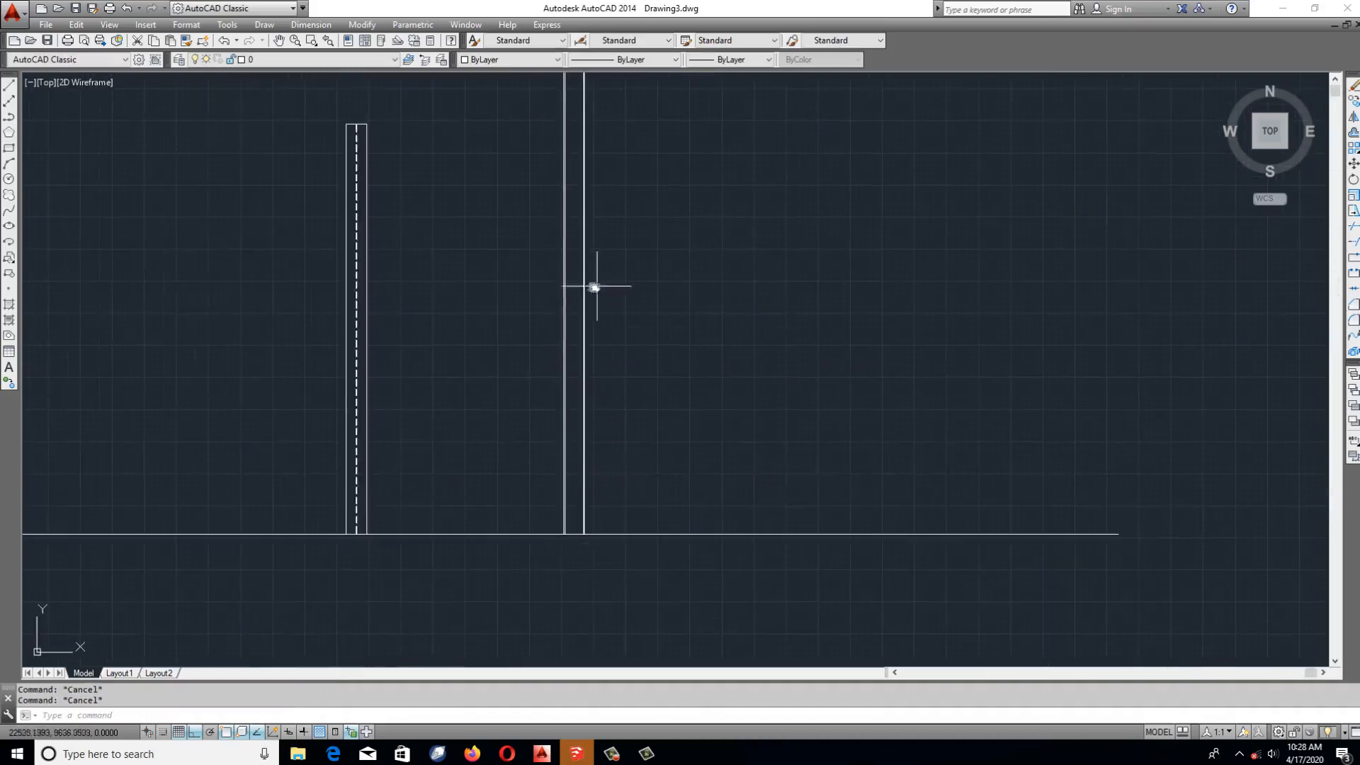
# Draw a horizontal construction line from the top of the first column elevation across the new vertical lines.
pyautogui.moveTo(594, 287); pyautogui.dragTo(608, 370, button='middle')
pyautogui.write('xl')
pyautogui.press('Return')
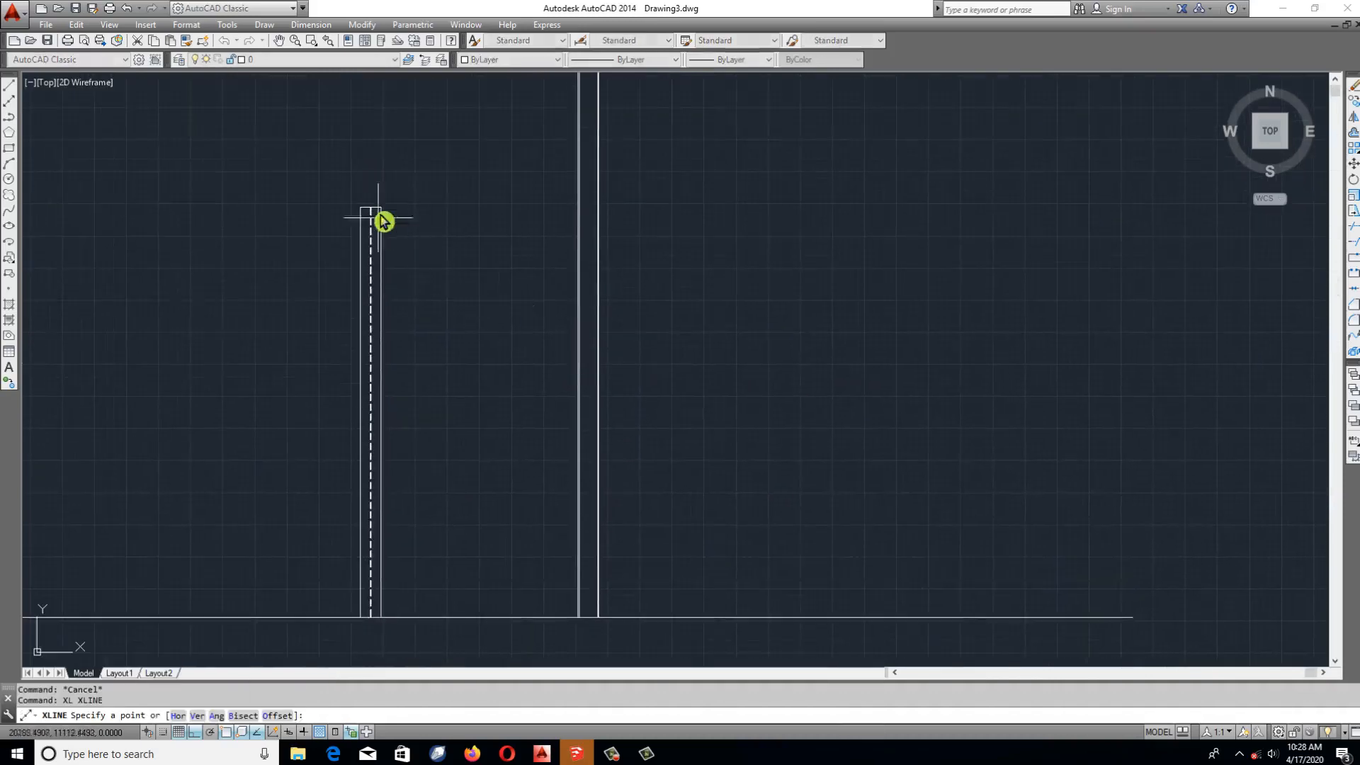
pyautogui.click(373, 207)
pyautogui.click(702, 218)
pyautogui.press('Return')
pyautogui.scroll(-3, 747, 275)
pyautogui.scroll(2, 727, 246)
pyautogui.press('Escape')
# Trim the vertical lines above the horizontal construction line and cut that line back to the second column's width.
pyautogui.write('tr')
pyautogui.press('Return')
pyautogui.click(737, 244)
pyautogui.click(609, 332)
pyautogui.press('Return')
pyautogui.click(754, 219)
pyautogui.click(577, 235)
pyautogui.click(629, 327)
pyautogui.press('Return')
pyautogui.scroll(-4, 800, 234)
pyautogui.moveTo(816, 225); pyautogui.dragTo(823, 193, button='middle')
pyautogui.scroll(6, 706, 231)
pyautogui.press('Escape')
# Compare the two finished column elevations with the I-sections and view arrows below them.
pyautogui.scroll(6, 557, 206)
pyautogui.scroll(-8, 565, 208)
pyautogui.moveTo(615, 360); pyautogui.dragTo(638, 241, button='middle')
pyautogui.scroll(8, 579, 270)
pyautogui.press('Escape')
pyautogui.scroll(-10, 553, 280)
pyautogui.scroll(8, 558, 408)
pyautogui.scroll(2, 543, 494)
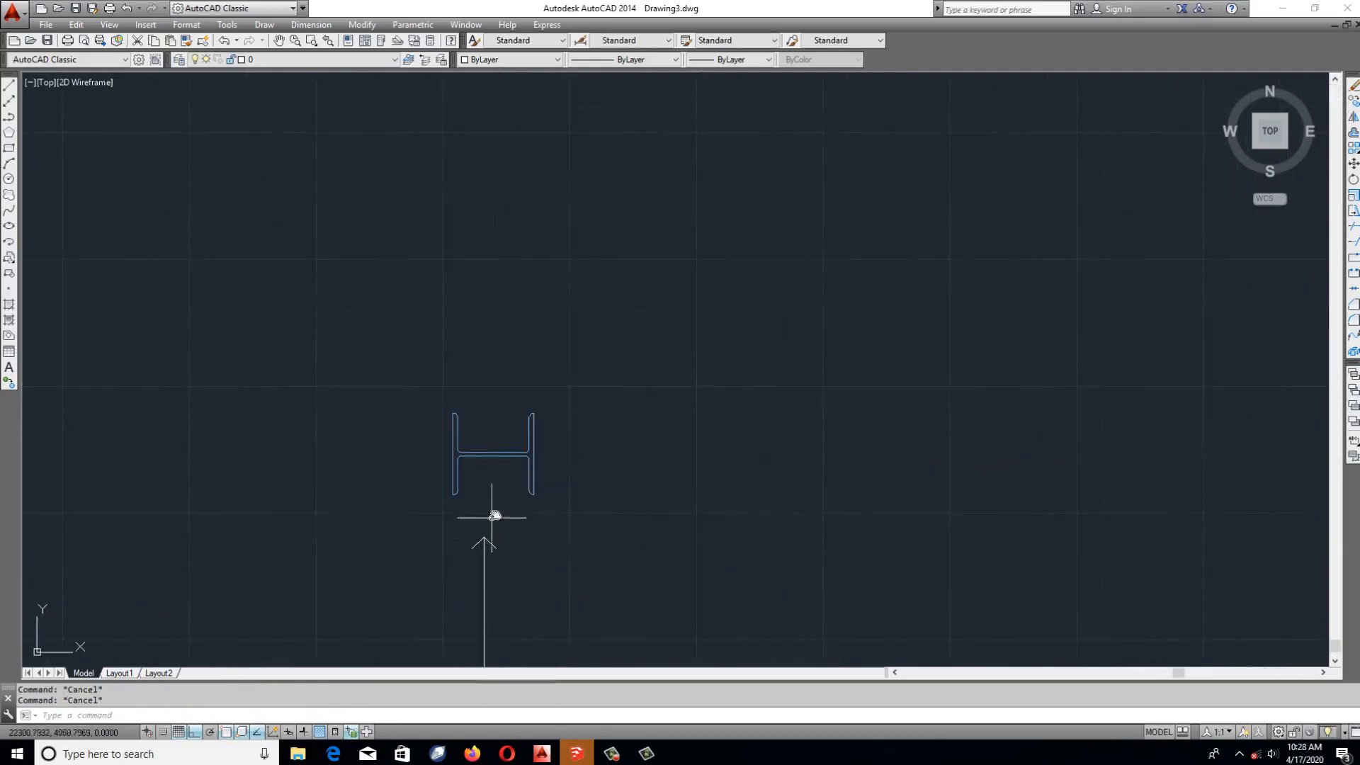
pyautogui.scroll(-4, 527, 453)
pyautogui.scroll(6, 525, 434)
pyautogui.scroll(-8, 500, 373)
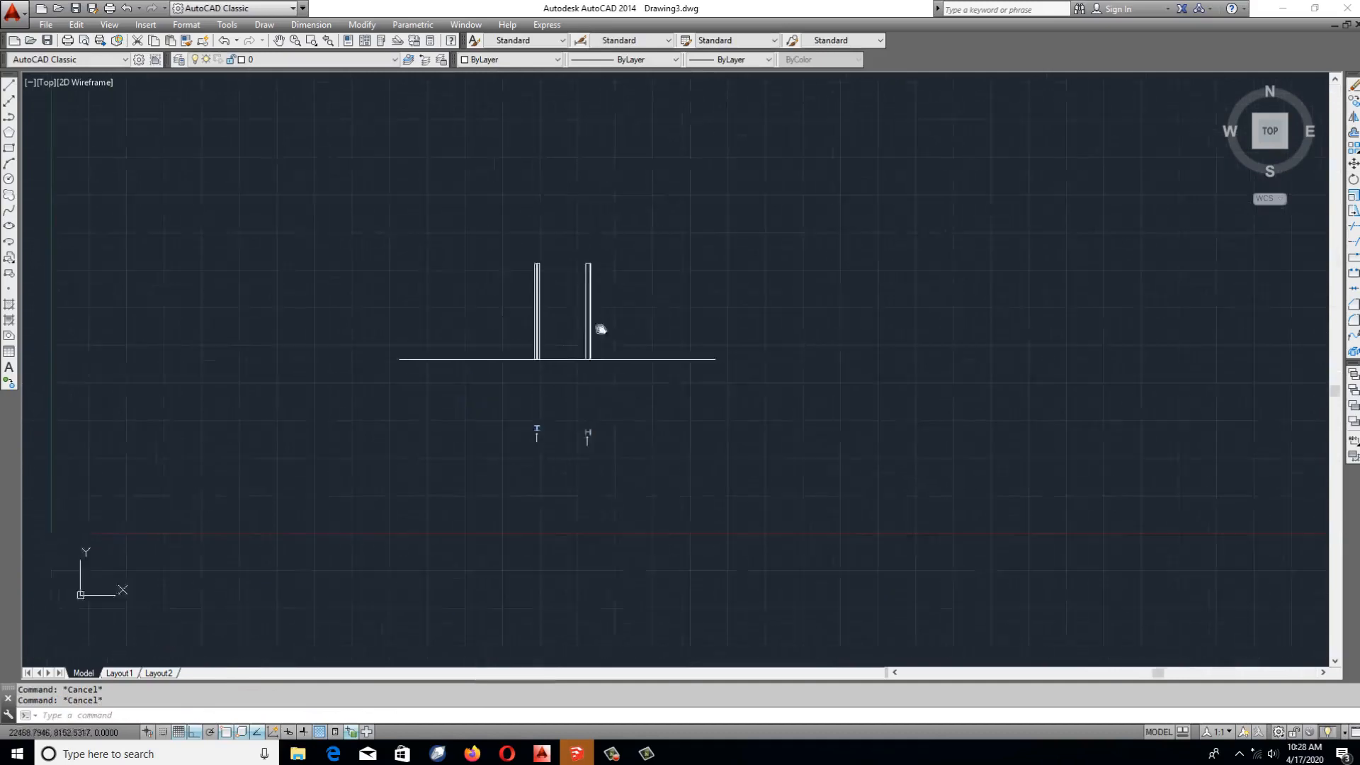
pyautogui.scroll(6, 595, 322)
pyautogui.moveTo(572, 381); pyautogui.dragTo(349, 394, button='middle')
pyautogui.scroll(10, 374, 389)
pyautogui.scroll(4, 408, 278)
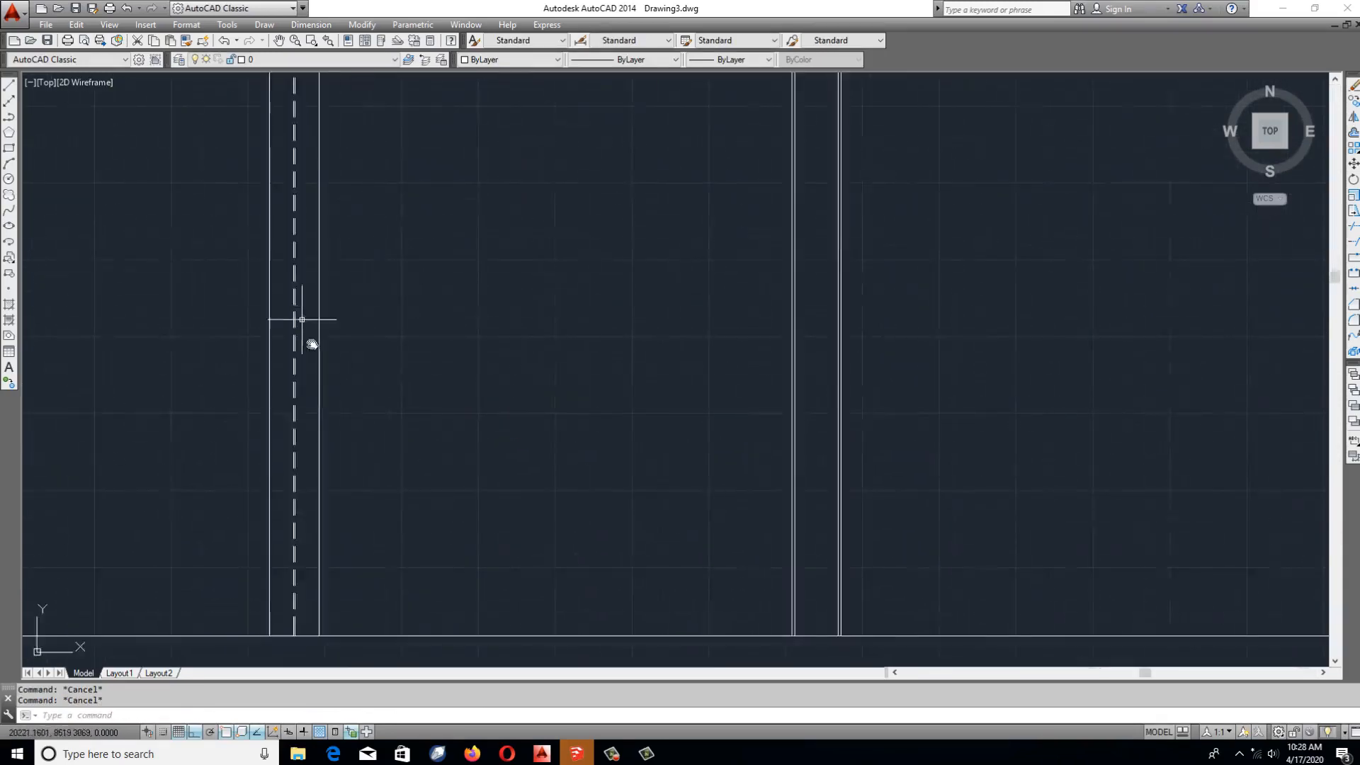
pyautogui.scroll(-6, 411, 342)
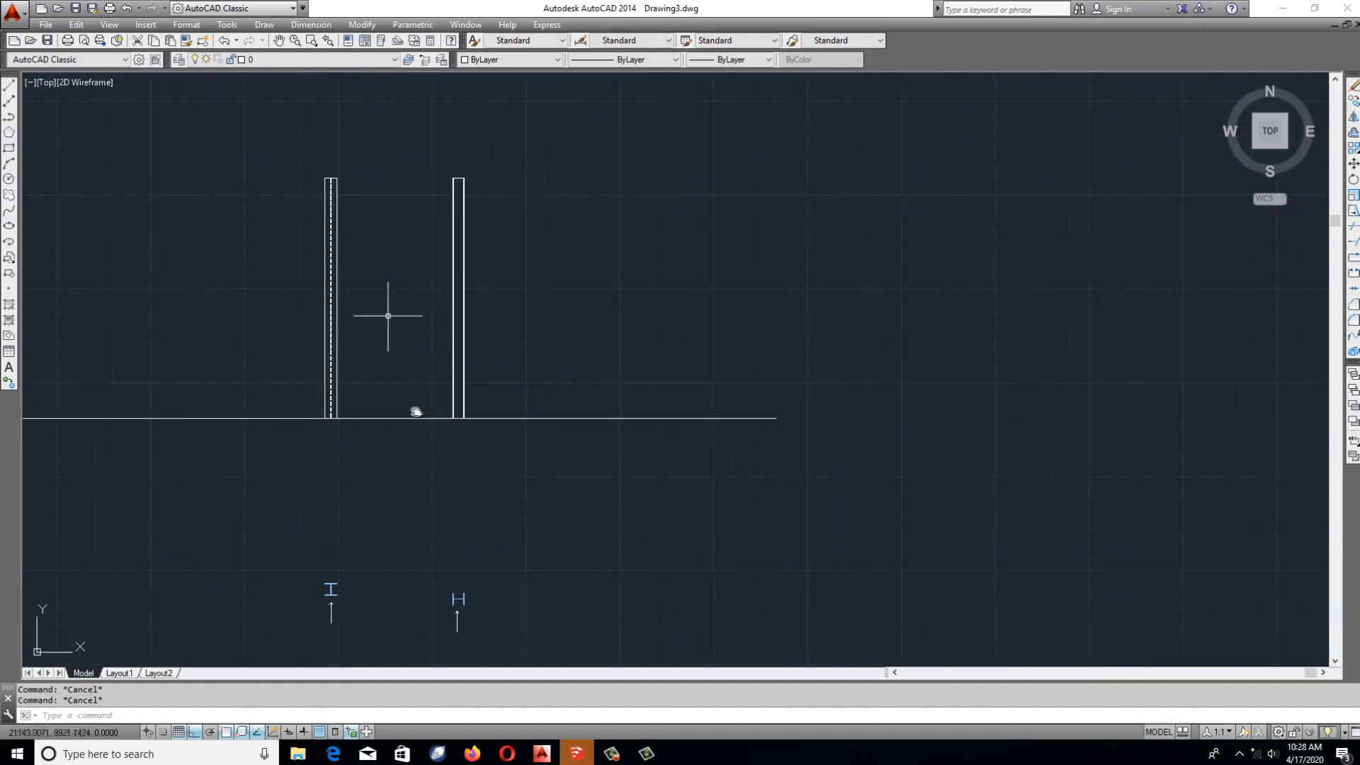
pyautogui.scroll(8, 330, 637)
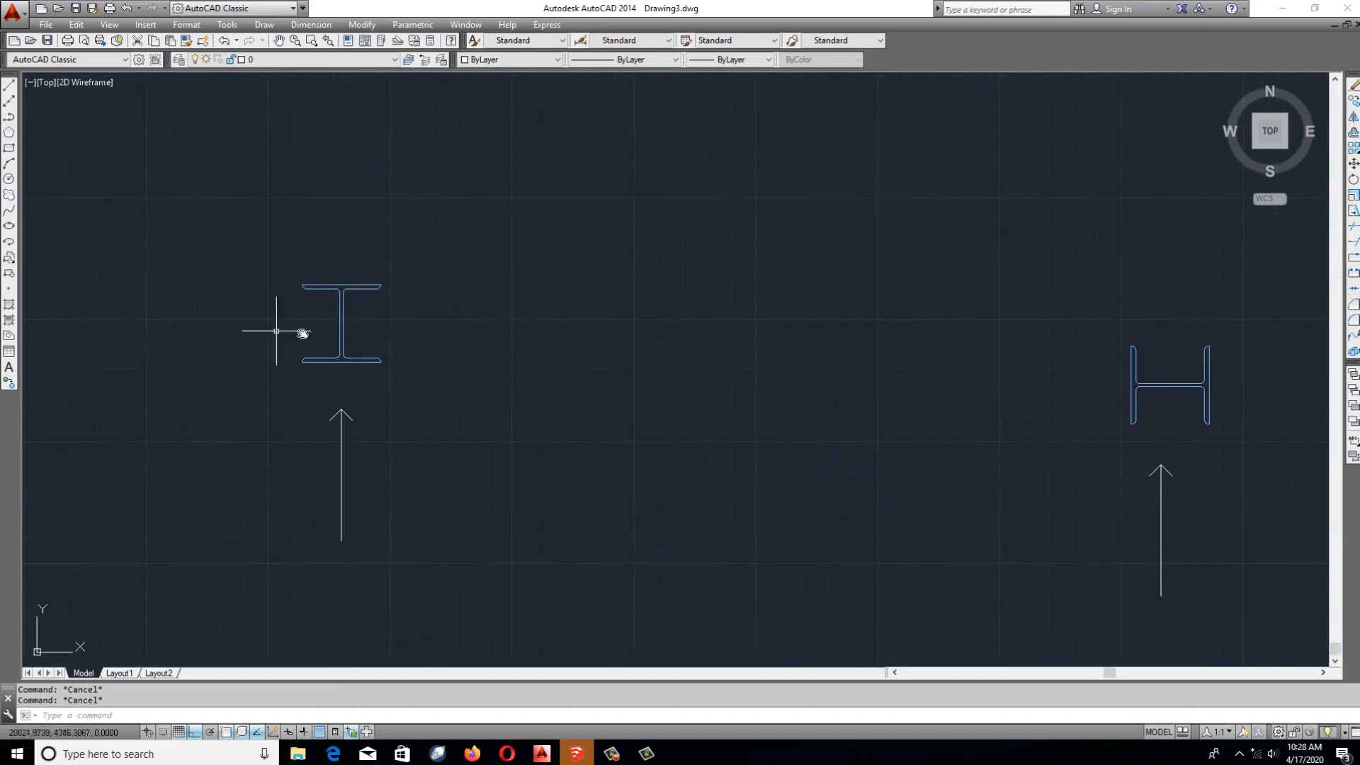
pyautogui.scroll(-10, 417, 501)
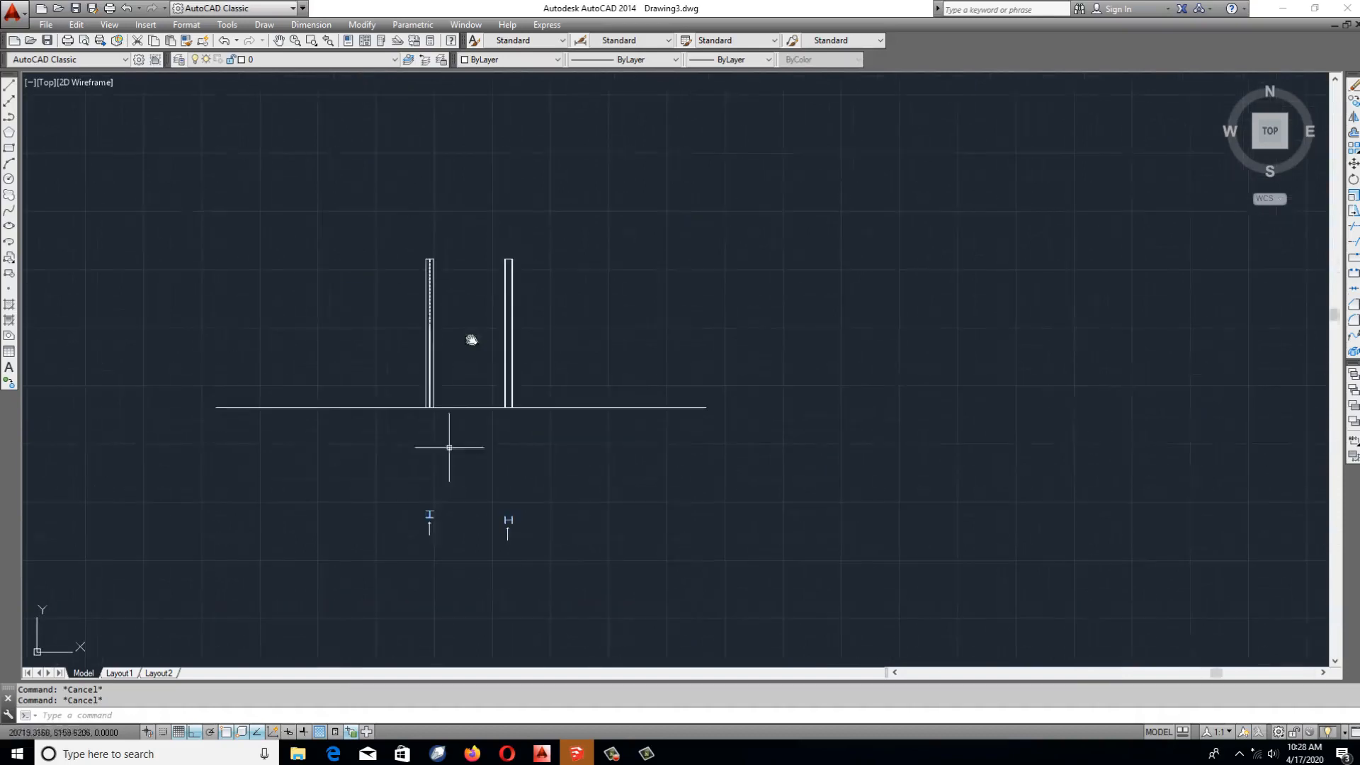
pyautogui.scroll(4, 468, 333)
pyautogui.scroll(-4, 470, 369)
pyautogui.moveTo(470, 370); pyautogui.dragTo(471, 369, button='middle')
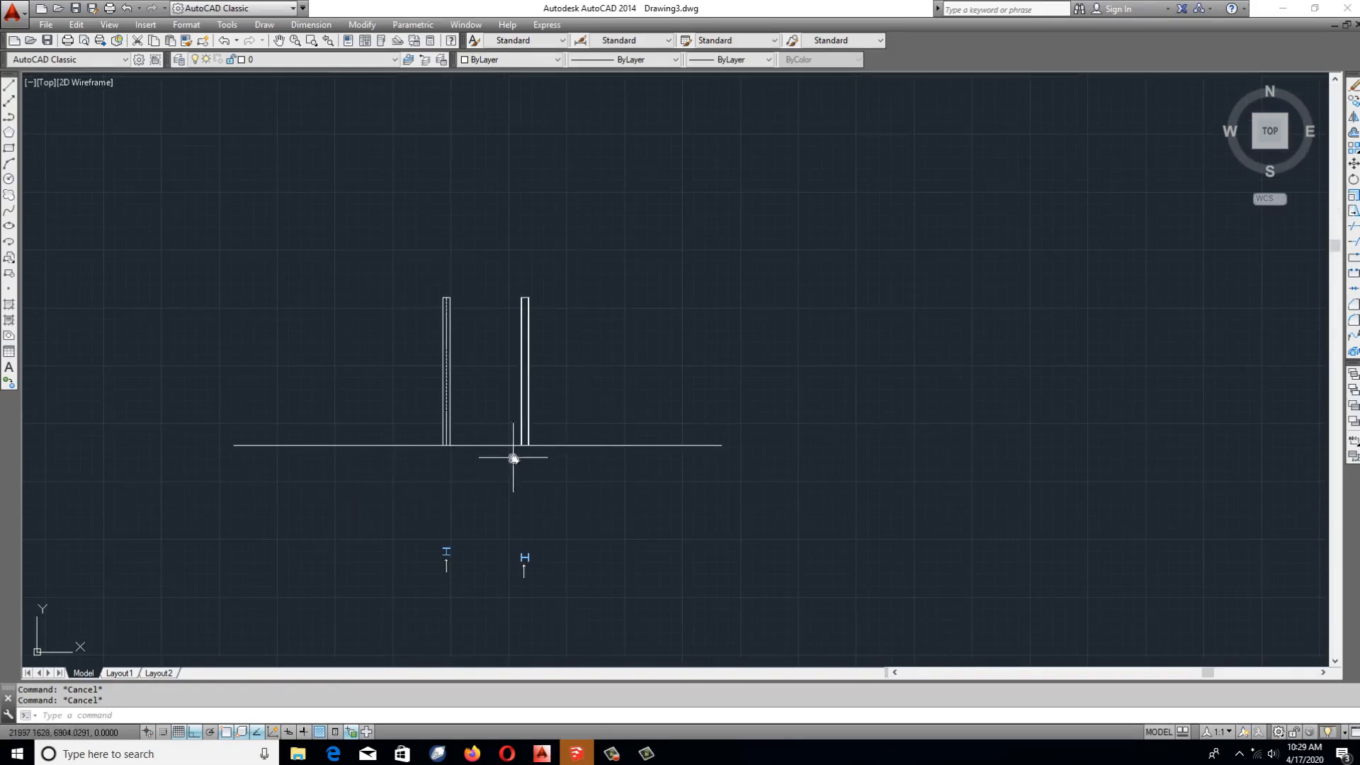
pyautogui.moveTo(486, 481); pyautogui.dragTo(702, 465, button='middle')
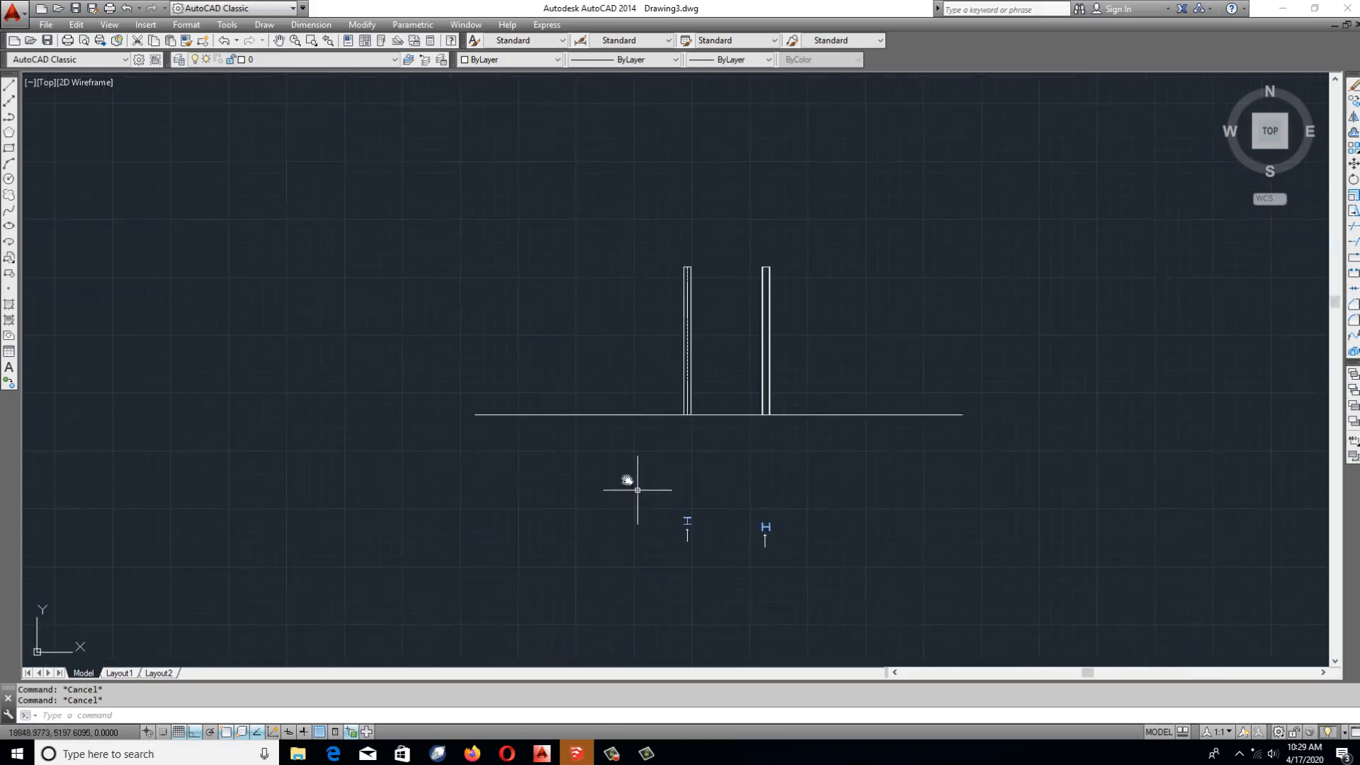
pyautogui.moveTo(637, 489); pyautogui.dragTo(844, 386, button='middle')
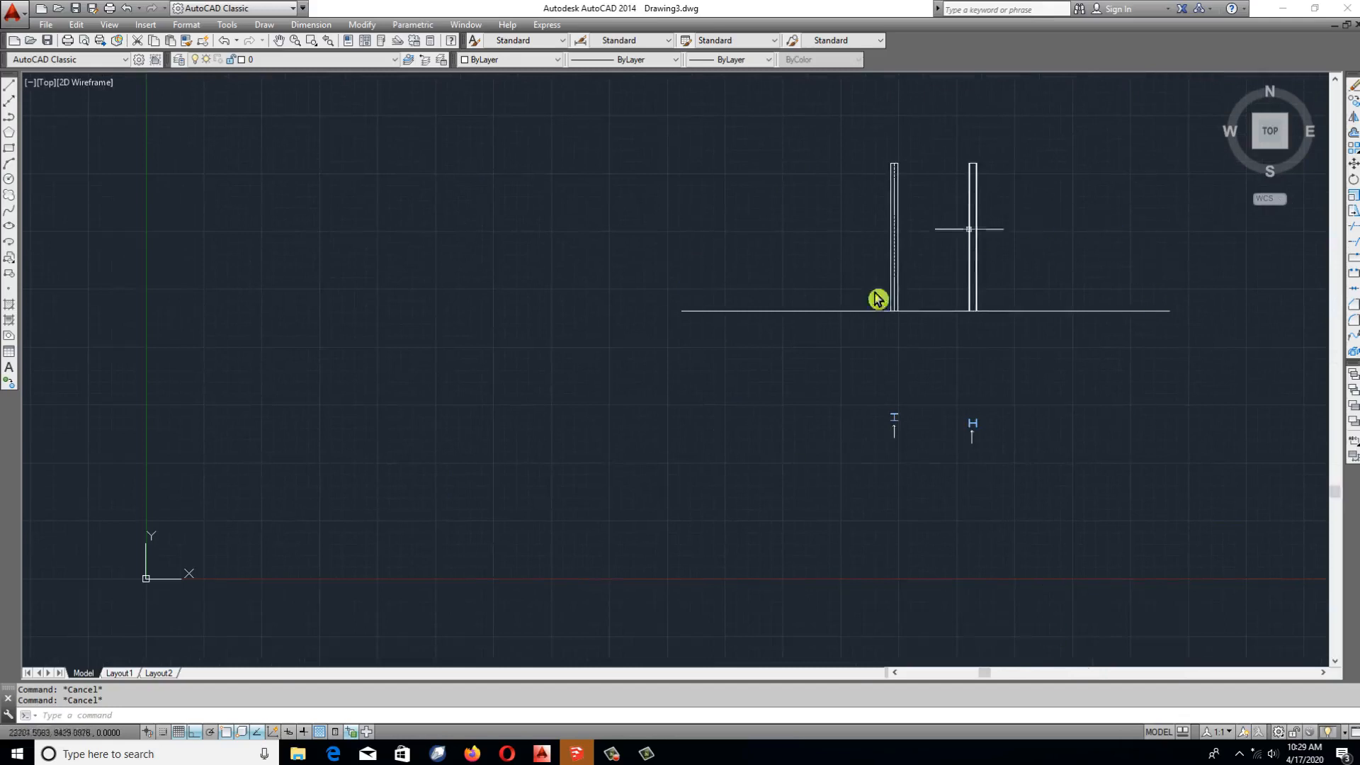
# Stretch the left end of the ground line horizontally, extending it well to the left of the columns.
pyautogui.moveTo(699, 323)
pyautogui.mouseDown(button='middle')
pyautogui.moveTo(845, 353)
pyautogui.moveTo(669, 259)
pyautogui.mouseUp(button='middle')
pyautogui.write('s')
pyautogui.press('Return')
pyautogui.click(895, 298)
pyautogui.click(789, 386)
pyautogui.press('Return')
pyautogui.click(888, 443)
pyautogui.click(493, 468)
pyautogui.press('Return')
pyautogui.press('Escape')
pyautogui.press('Escape')
pyautogui.press('Escape')
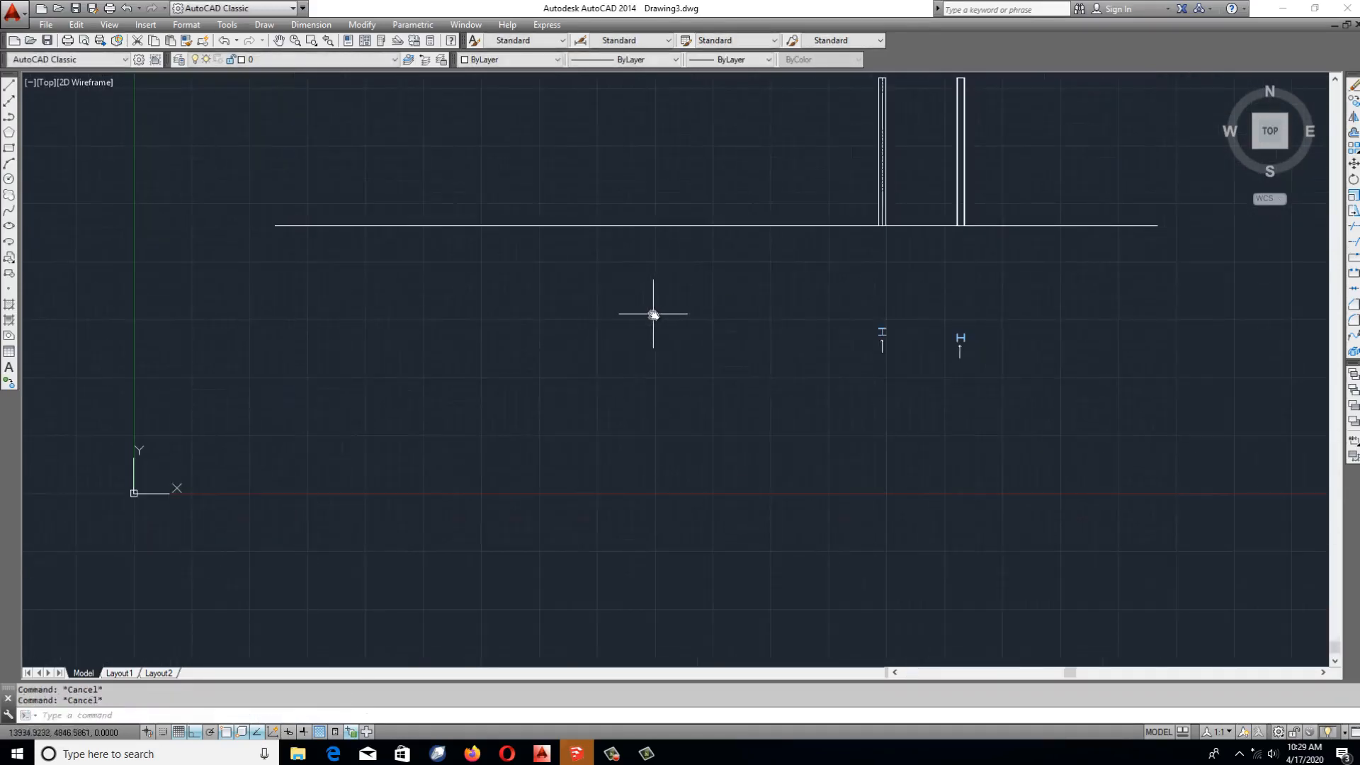
pyautogui.write('rec')
pyautogui.press('Return')
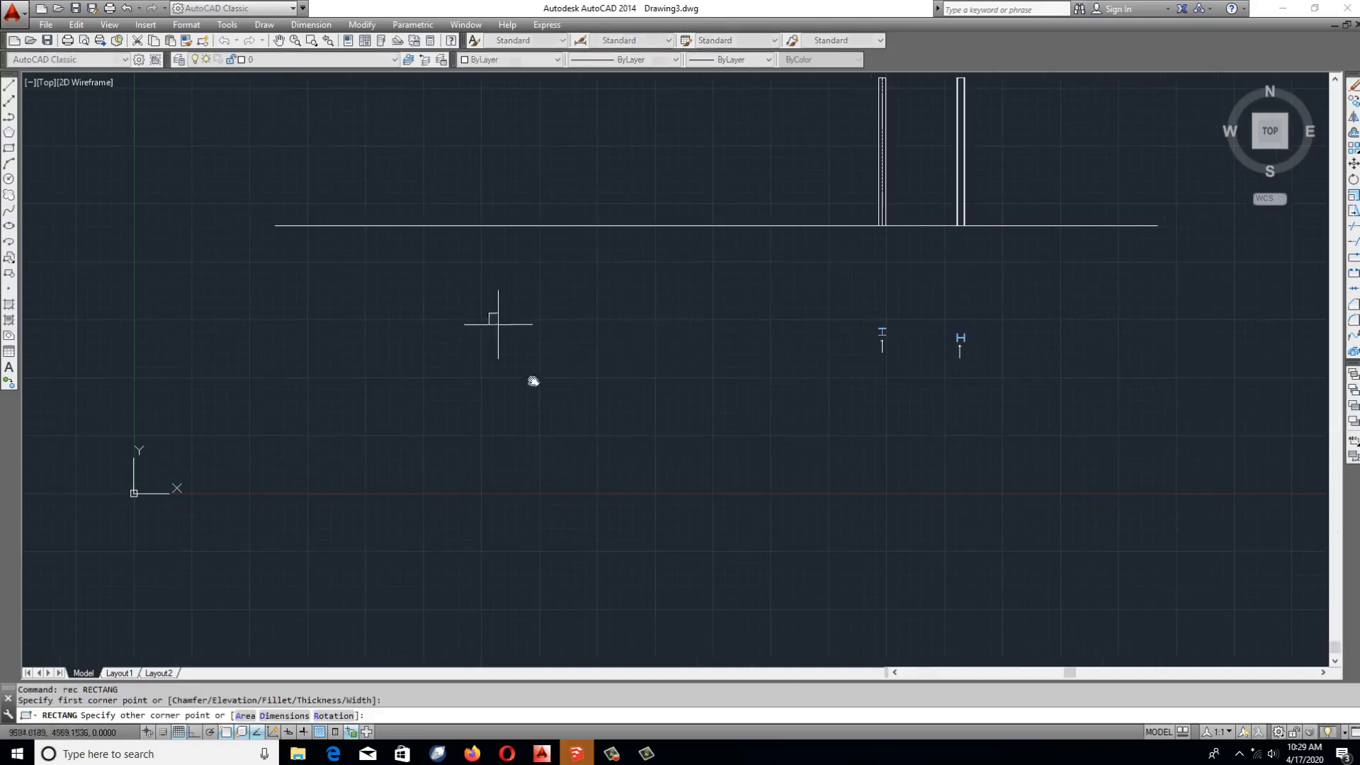
pyautogui.click(489, 312)
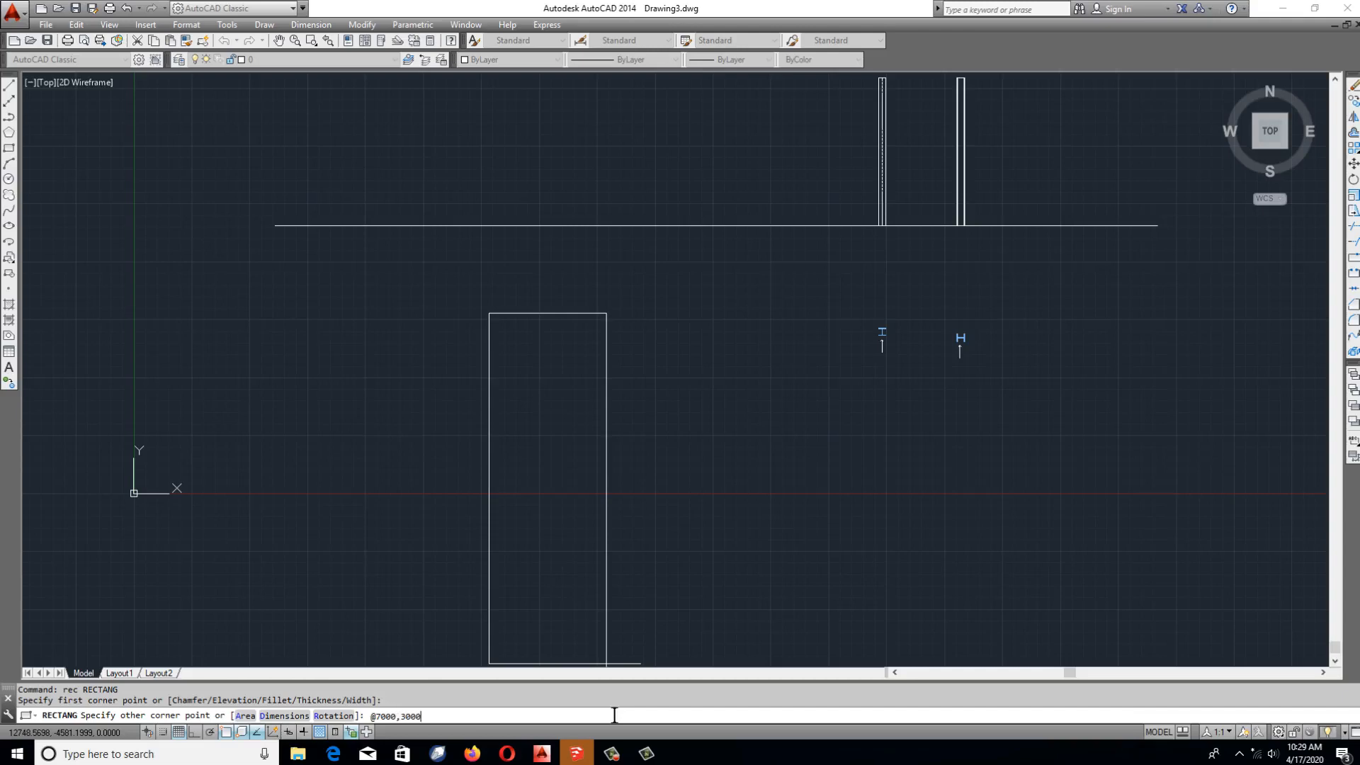
pyautogui.press('Return')
pyautogui.press('Escape')
pyautogui.press('Escape')
# Rotate the rectangle a quarter turn clockwise so that its long sides stand vertical.
pyautogui.write('ro')
pyautogui.press('Return')
pyautogui.click(602, 298)
pyautogui.click(492, 397)
pyautogui.press('Return')
pyautogui.click(626, 419)
pyautogui.click(602, 554)
# Move the upright rectangle horizontally to the left, away from the I-sections.
pyautogui.write('m')
pyautogui.press('Return')
pyautogui.click(732, 481)
pyautogui.press('Return')
pyautogui.click(733, 507)
pyautogui.click(531, 519)
pyautogui.press('Escape')
# Move the upright rectangle slightly further down from the ground line.
pyautogui.moveTo(748, 422); pyautogui.dragTo(552, 450, button='middle')
pyautogui.write('m')
pyautogui.press('Return')
pyautogui.click(543, 453)
pyautogui.click(371, 508)
pyautogui.press('Return')
pyautogui.click(523, 465)
pyautogui.click(523, 486)
# Offset the upright rectangle inward to form a parallel inner outline.
pyautogui.scroll(2, 383, 432)
pyautogui.press('Return')
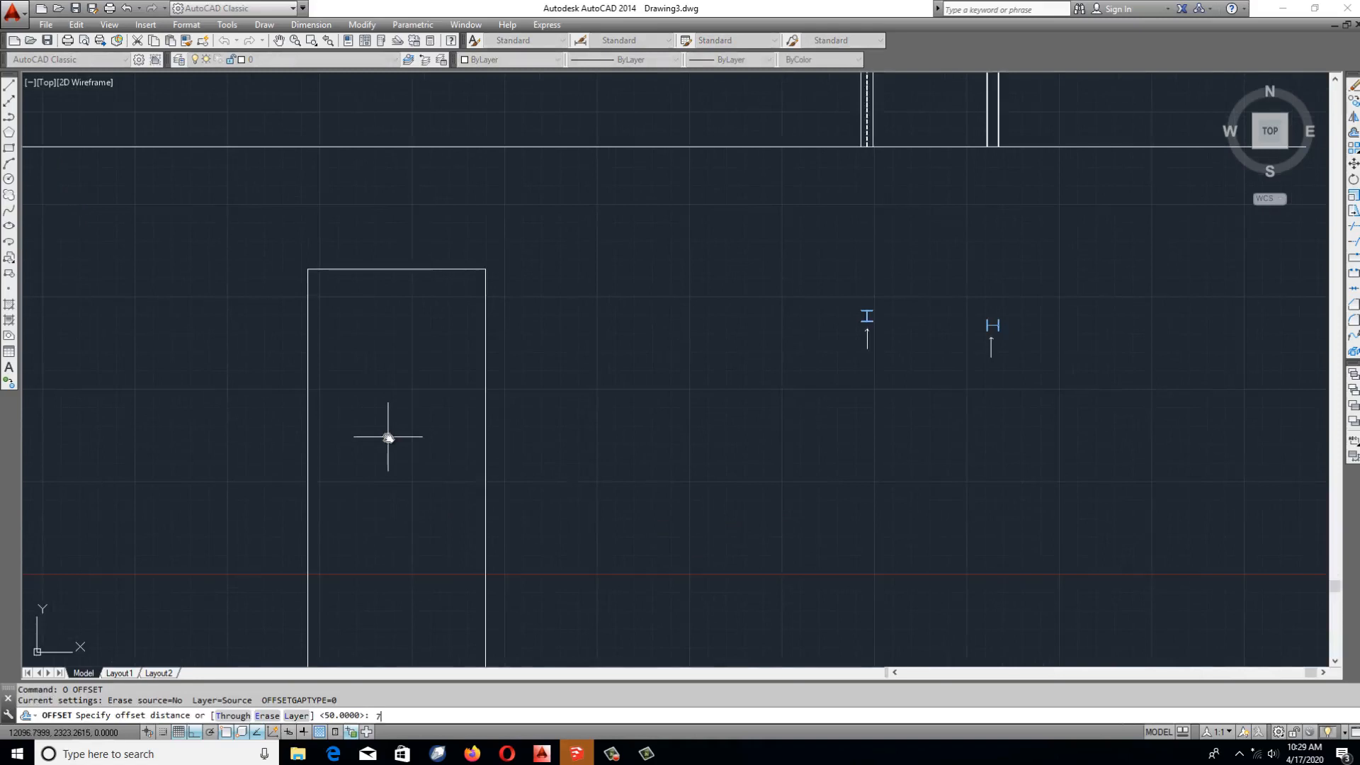
pyautogui.press('Return')
pyautogui.scroll(4, 297, 397)
pyautogui.click(336, 354)
pyautogui.click(355, 347)
pyautogui.click(337, 342)
pyautogui.click(315, 340)
pyautogui.click(336, 337)
pyautogui.click(355, 337)
pyautogui.press('Escape')
pyautogui.scroll(4, 340, 328)
# Erase the surplus offset copy along the upright rectangle's left side.
pyautogui.press('e')
pyautogui.press('Return')
pyautogui.click(339, 329)
pyautogui.click(317, 344)
pyautogui.press('Return')
# Explode the outer and inner rectangles into separate lines.
pyautogui.scroll(-10, 330, 343)
pyautogui.press('x')
pyautogui.press('Return')
pyautogui.click(514, 251)
pyautogui.click(282, 599)
pyautogui.press('Return')
# Extend the inner outline's lines to the outer edges at the layout's lower-left corner.
pyautogui.scroll(8, 358, 516)
pyautogui.press('e')
pyautogui.press('x')
pyautogui.press('Return')
pyautogui.click(354, 470)
pyautogui.press('Return')
pyautogui.click(269, 305)
pyautogui.click(172, 350)
pyautogui.press('Escape')
pyautogui.press('Return')
pyautogui.click(431, 293)
pyautogui.click(135, 473)
pyautogui.press('Return')
pyautogui.click(267, 363)
pyautogui.click(251, 435)
pyautogui.press('Return')
# Extend the inner vertical and horizontal lines to the outer edges at the layout's lower-right corner.
pyautogui.scroll(-8, 248, 406)
pyautogui.scroll(2, 559, 373)
pyautogui.press('Escape')
pyautogui.press('Escape')
pyautogui.press('Return')
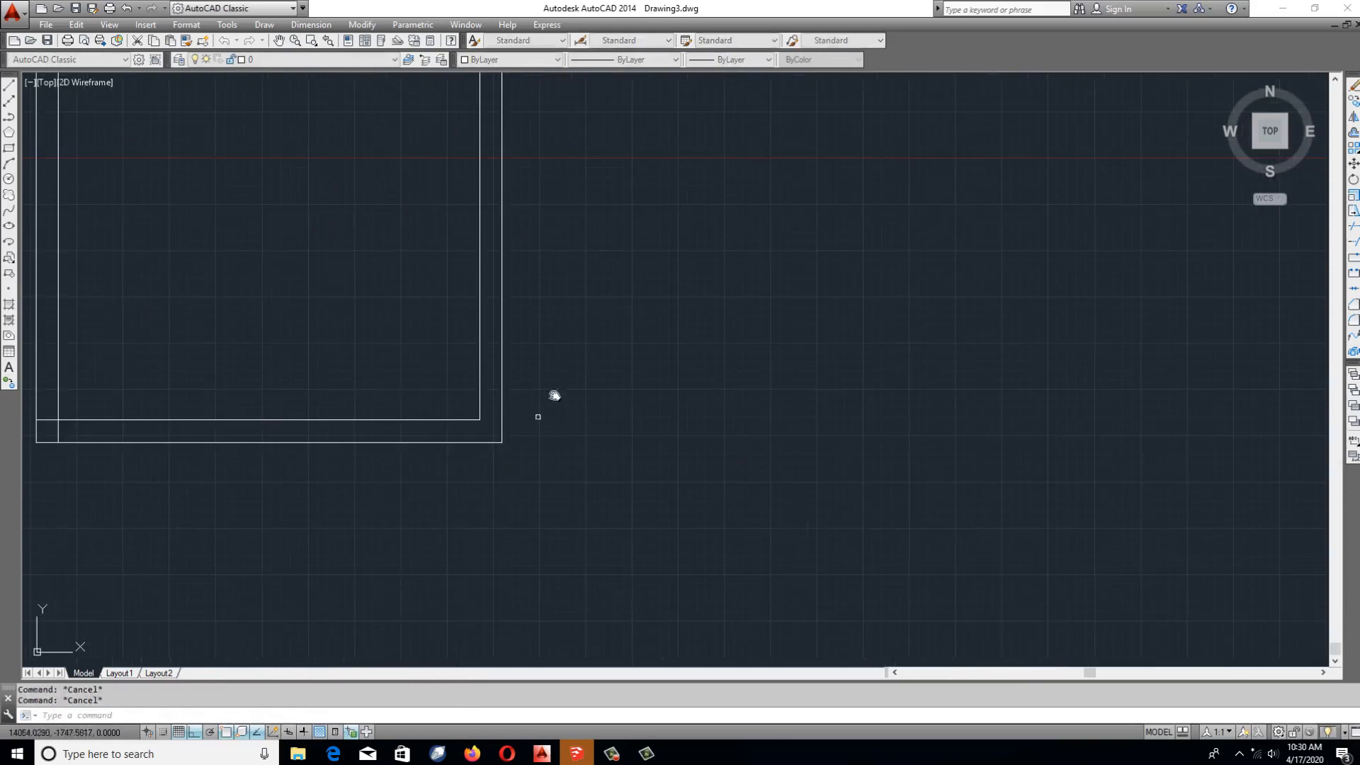
pyautogui.click(540, 408)
pyautogui.click(402, 487)
pyautogui.press('Return')
pyautogui.click(469, 412)
pyautogui.click(459, 420)
pyautogui.click(489, 430)
pyautogui.press('Return')
pyautogui.scroll(-6, 490, 424)
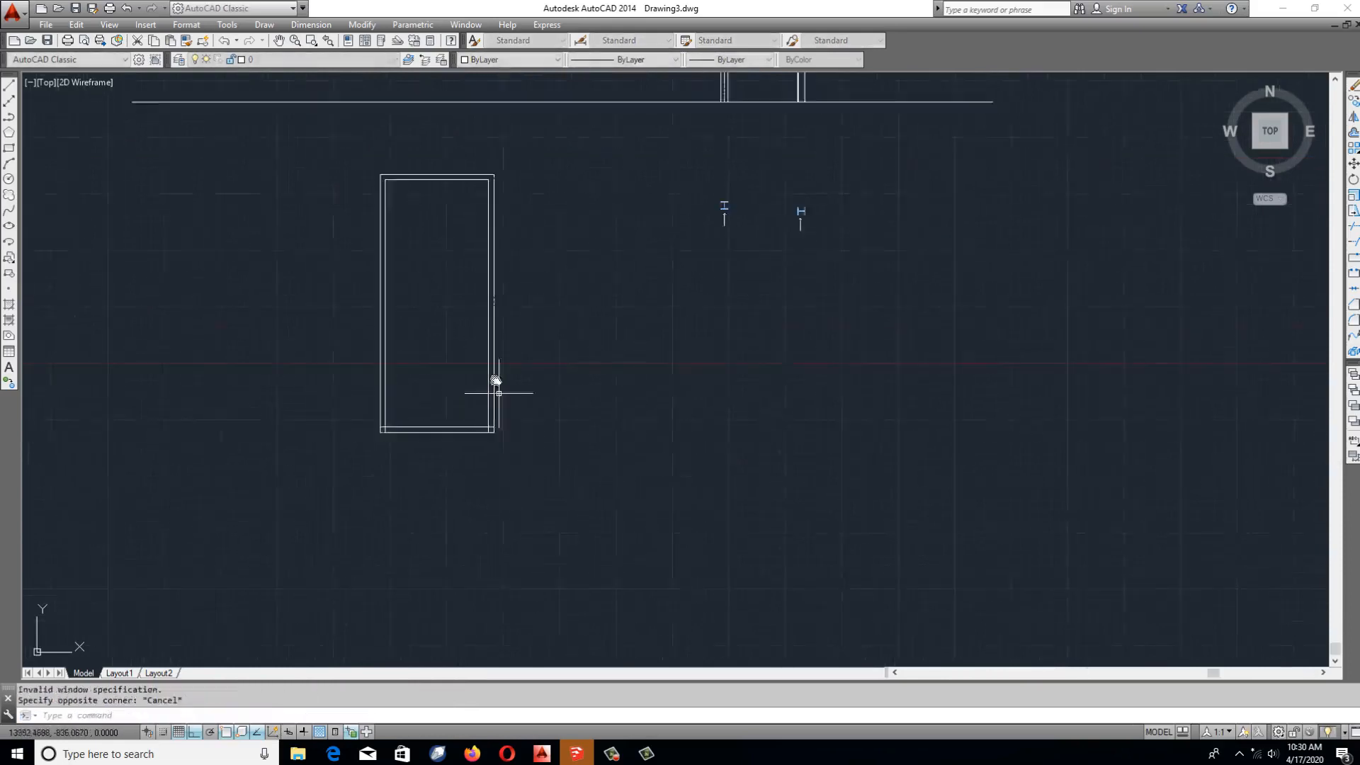
pyautogui.press('Escape')
pyautogui.press('Escape')
# Extend the inner lines to the outer edges at the layout's upper-right corner, using the top and right lines as boundaries.
pyautogui.scroll(8, 475, 291)
pyautogui.press('Return')
pyautogui.scroll(-6, 516, 231)
pyautogui.click(543, 165)
pyautogui.click(493, 204)
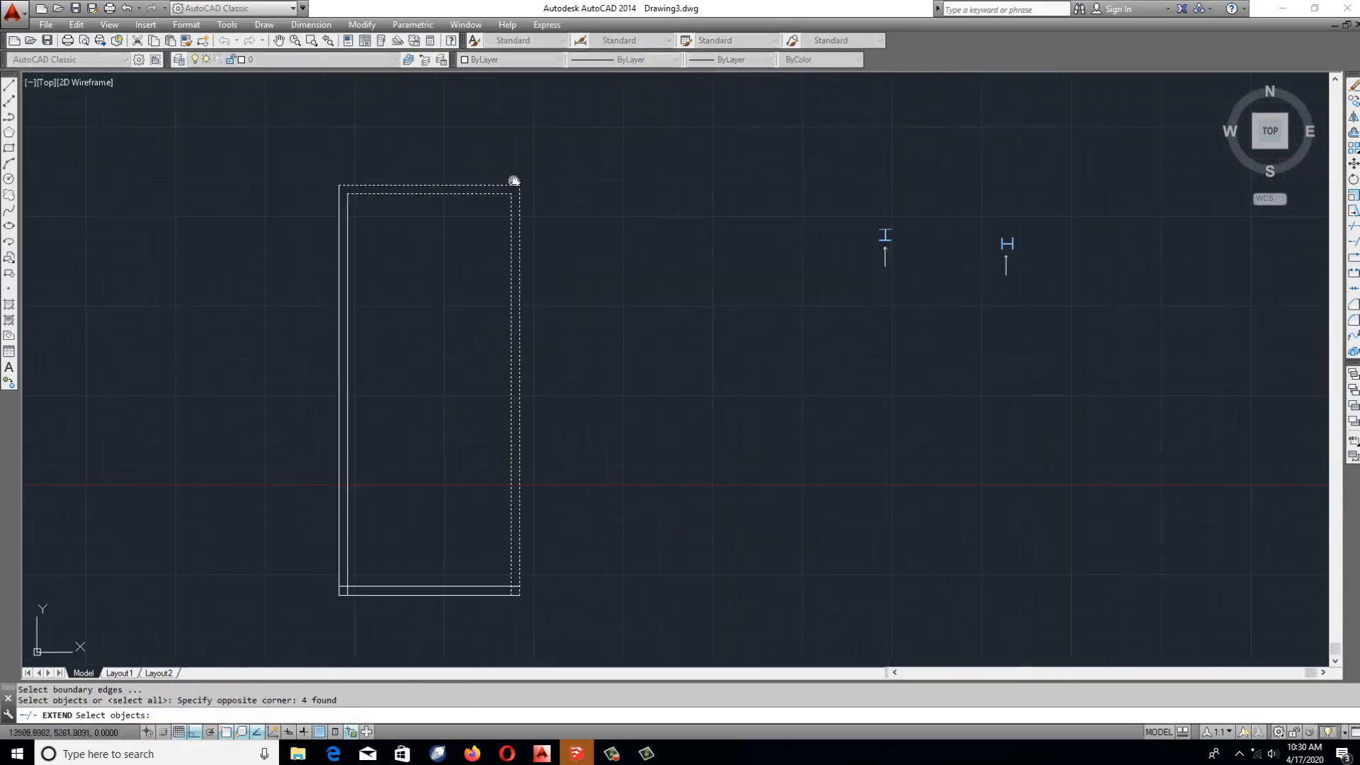
pyautogui.press('Return')
pyautogui.scroll(4, 515, 180)
pyautogui.click(516, 248)
pyautogui.click(486, 238)
pyautogui.click(487, 213)
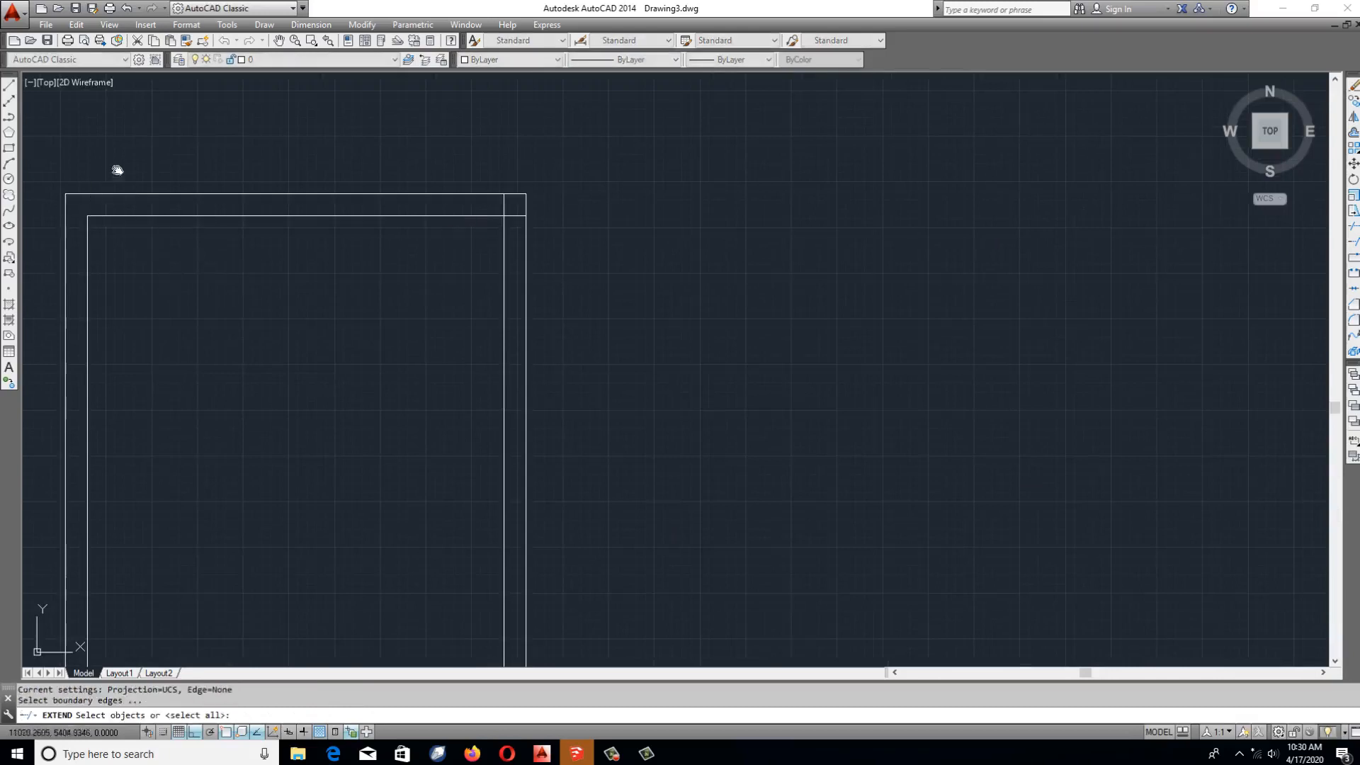
# Extend the inner top and left lines to the outer edges at the layout's upper-left corner.
pyautogui.click(112, 210)
pyautogui.click(101, 237)
pyautogui.press('Return')
pyautogui.scroll(-6, 340, 280)
pyautogui.moveTo(411, 283); pyautogui.dragTo(540, 209, button='middle')
pyautogui.press('Return')
pyautogui.press('Escape')
pyautogui.press('Escape')
# Copy the layout's two bottom horizontal lines straight down into the empty space below it.
pyautogui.moveTo(452, 362); pyautogui.dragTo(426, 320, button='middle')
pyautogui.scroll(2, 449, 376)
pyautogui.press('Escape')
pyautogui.press('Return')
pyautogui.click(414, 432)
pyautogui.click(398, 375)
pyautogui.press('Return')
pyautogui.click(461, 429)
pyautogui.click(442, 550)
pyautogui.press('Return')
pyautogui.scroll(2, 396, 546)
pyautogui.press('Escape')
pyautogui.press('Escape')
# Join the left ends of the two copied horizontal lines with a vertical line.
pyautogui.scroll(4, 390, 535)
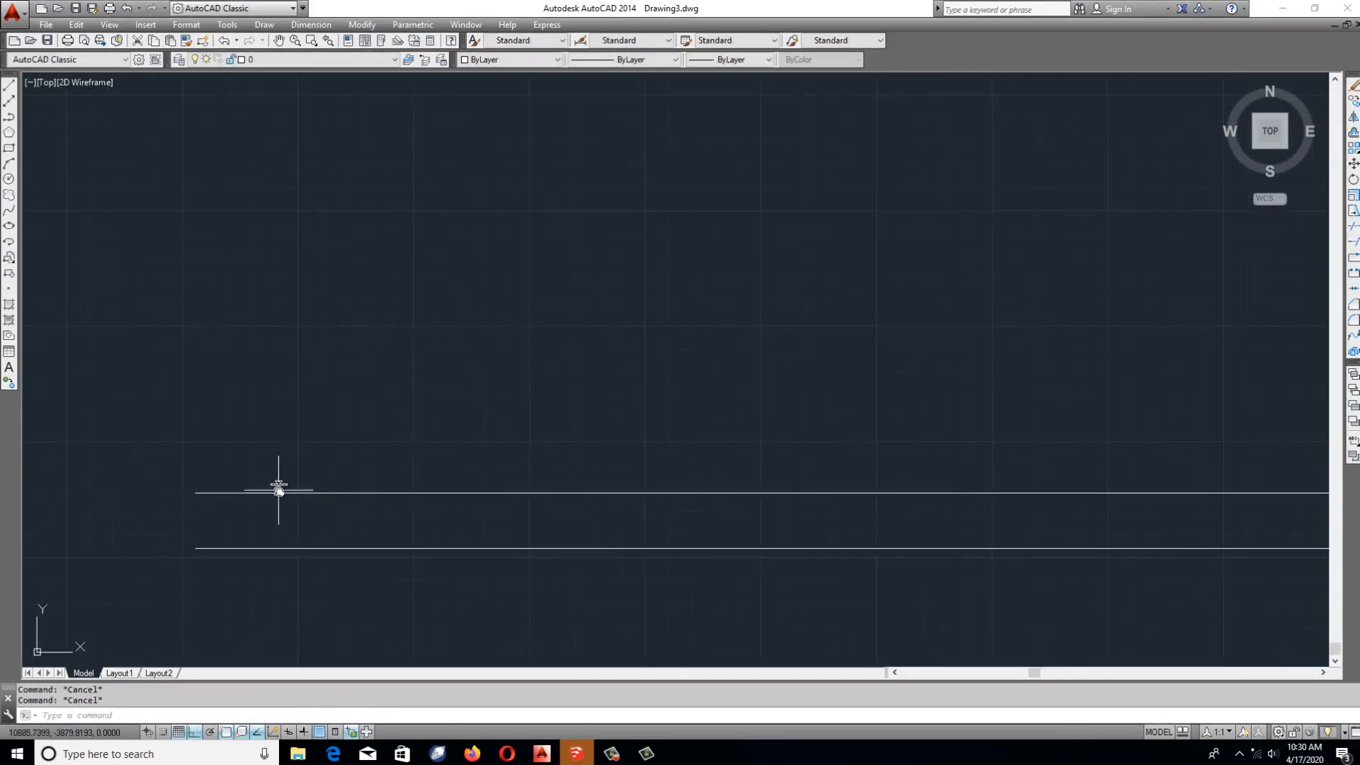
pyautogui.write('l')
pyautogui.press('Return')
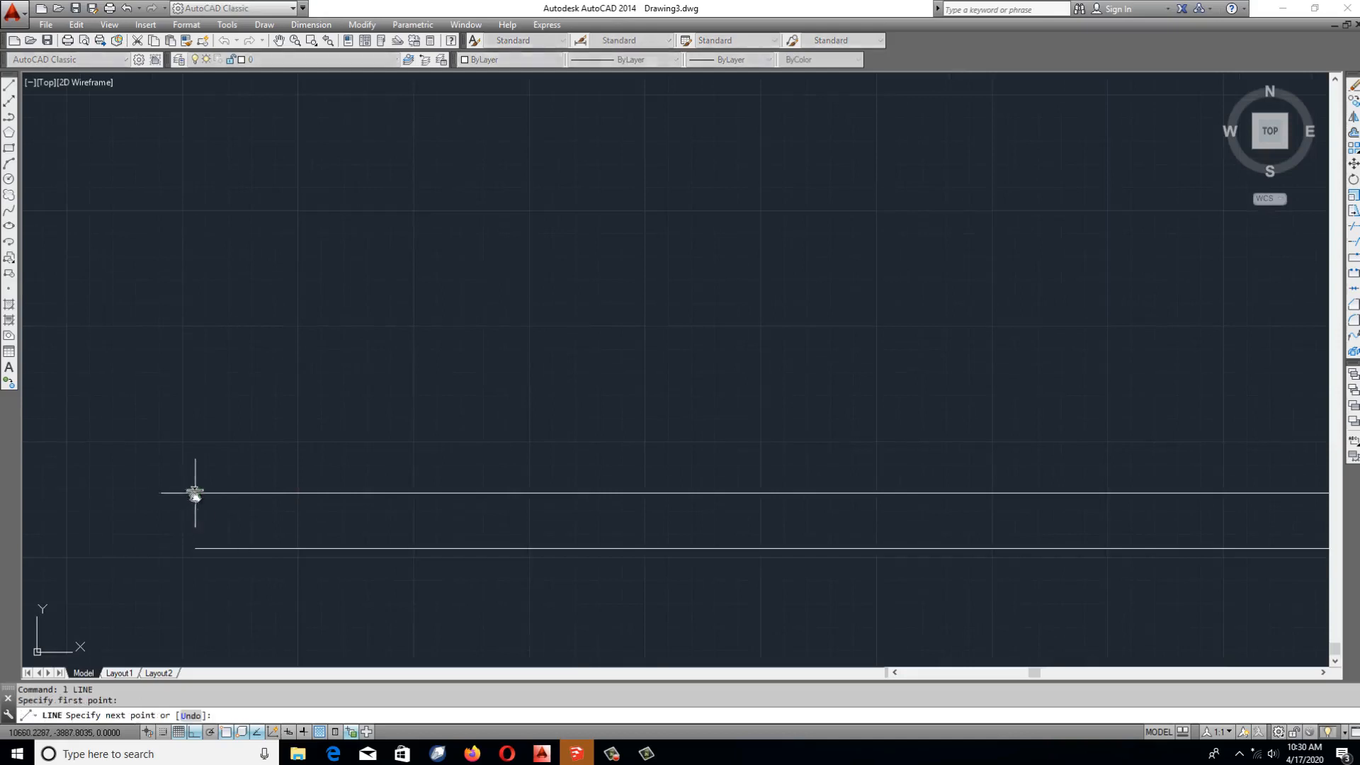
pyautogui.click(196, 548)
pyautogui.press('Return')
# Offset the vertical end line 50 inward to form the first flange of the section.
pyautogui.write('o')
pyautogui.press('Return')
pyautogui.write('50')
pyautogui.press('Return')
pyautogui.click(195, 508)
pyautogui.click(217, 515)
pyautogui.press('Escape')
# Copy the two flange lines horizontally about 910 units to the right between the horizontal lines.
pyautogui.write('co')
pyautogui.press('Return')
pyautogui.click(228, 520)
pyautogui.click(118, 519)
pyautogui.press('Return')
pyautogui.click(173, 456)
pyautogui.click(510, 410)
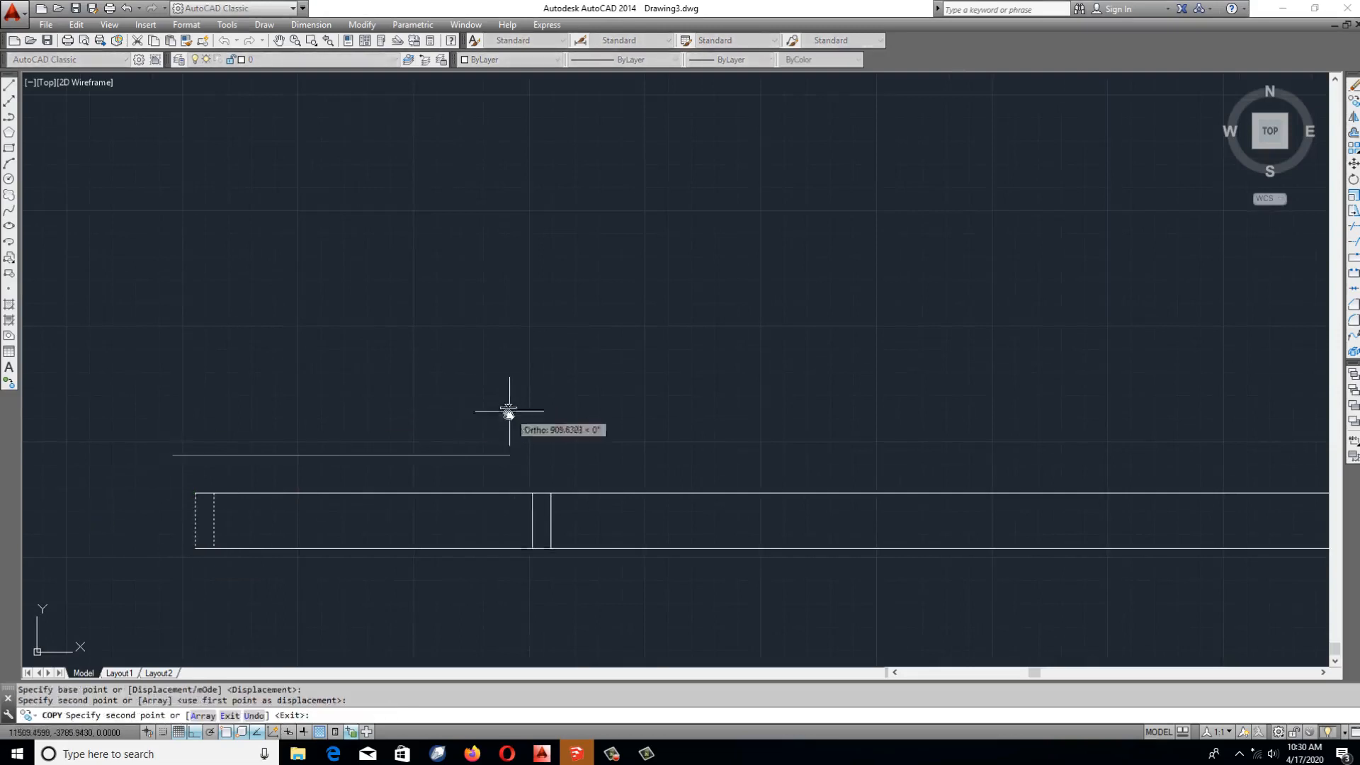
pyautogui.press('Return')
# Trim off the two horizontal lines beyond the right flange.
pyautogui.press('Return')
pyautogui.click(631, 470)
pyautogui.click(609, 567)
pyautogui.press('Escape')
# Draw a horizontal web centreline between the midpoints of the two inner flange lines.
pyautogui.scroll(-6, 886, 464)
pyautogui.moveTo(810, 461); pyautogui.dragTo(513, 511, button='middle')
pyautogui.scroll(4, 517, 513)
pyautogui.write('l')
pyautogui.press('Return')
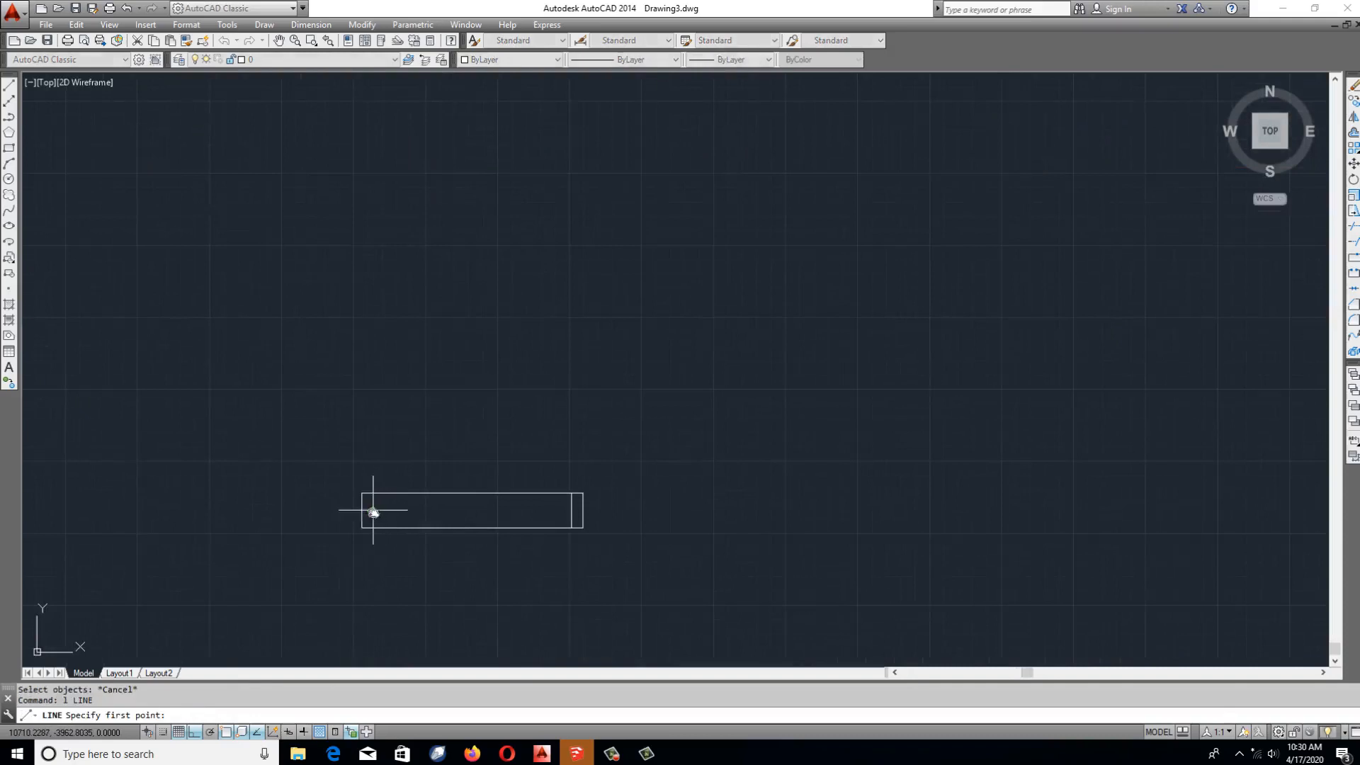
pyautogui.click(371, 510)
pyautogui.scroll(2, 570, 511)
pyautogui.click(563, 510)
pyautogui.press('Return')
# Offset the section's web centreline upward to form the first edge of the web.
pyautogui.write('o')
pyautogui.press('Return')
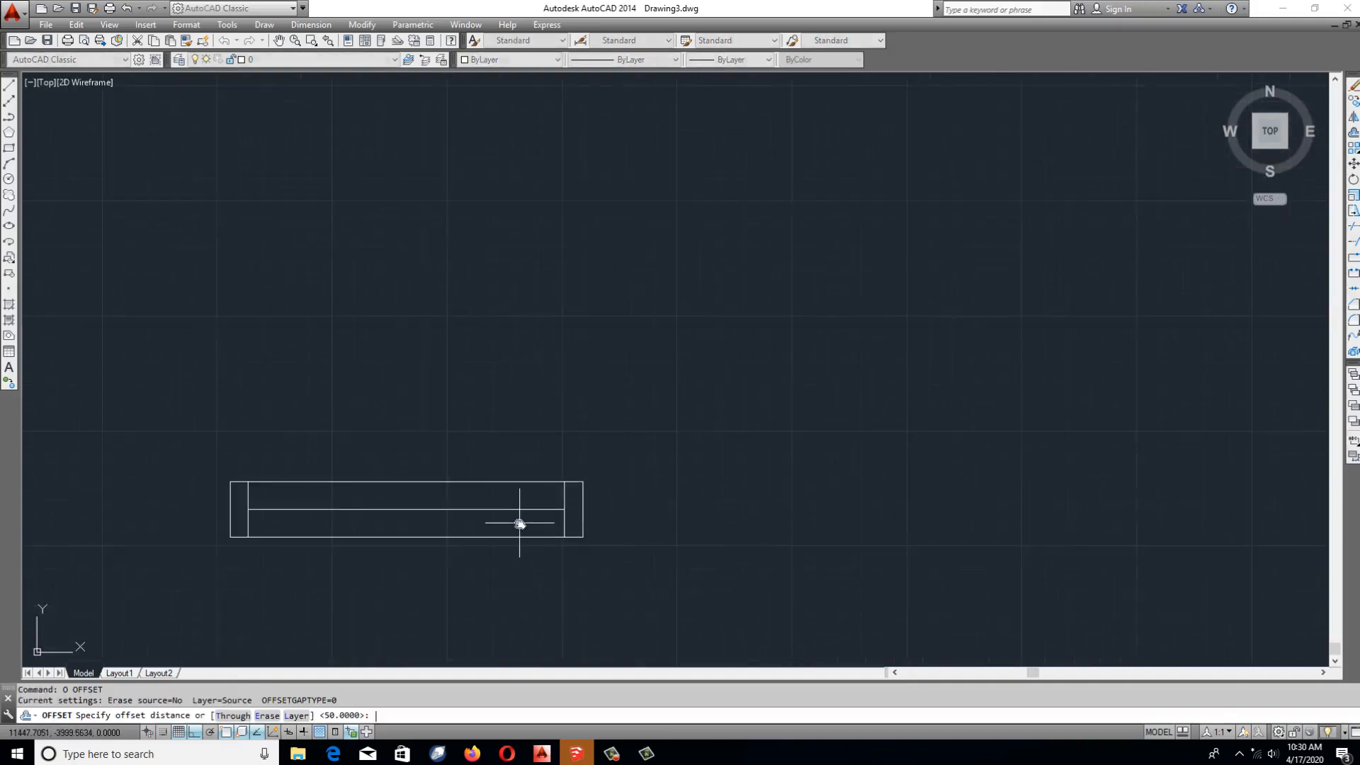
pyautogui.press('Return')
pyautogui.click(508, 510)
pyautogui.click(520, 499)
pyautogui.press('Escape')
# Mirror the offset web edge across the web centreline and erase the centreline.
pyautogui.scroll(6, 555, 504)
pyautogui.write('mi')
pyautogui.press('Return')
pyautogui.moveTo(585, 501); pyautogui.dragTo(551, 573)
pyautogui.press('Return')
pyautogui.click(575, 558)
pyautogui.click(786, 546)
pyautogui.press('Return')
pyautogui.write('e')
pyautogui.press('Return')
pyautogui.scroll(-10, 685, 470)
pyautogui.scroll(-2, 731, 481)
pyautogui.moveTo(730, 480); pyautogui.dragTo(593, 558, button='middle')
pyautogui.press('Escape')
# Move the I-section up from below the plan into the space between the two lines of its lower wall.
pyautogui.press('Escape')
pyautogui.write('m')
pyautogui.press('Return')
pyautogui.moveTo(451, 530); pyautogui.dragTo(749, 622)
pyautogui.scroll(4, 531, 570)
pyautogui.press('Return')
pyautogui.click(408, 507)
pyautogui.scroll(-4, 446, 461)
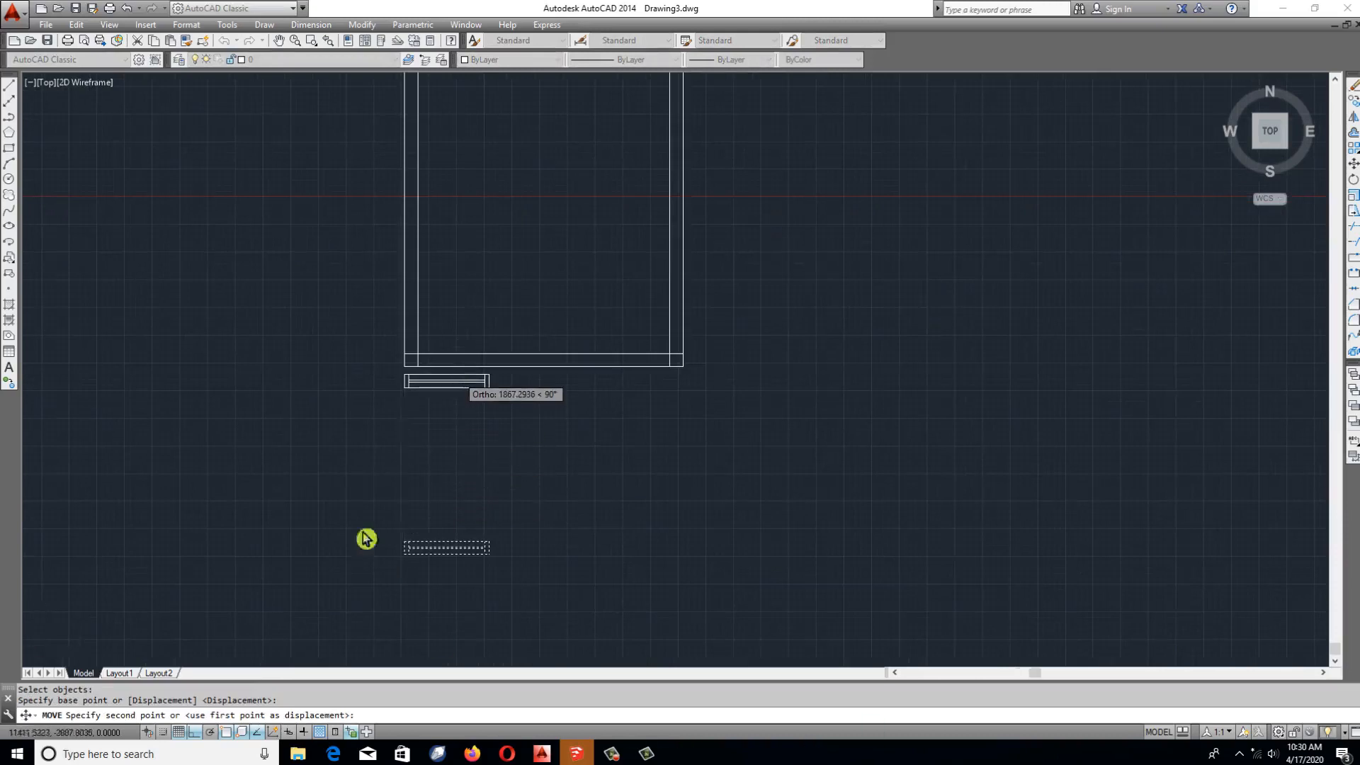
pyautogui.press('F8')
pyautogui.press('F8')
pyautogui.press('F8')
pyautogui.press('F8')
pyautogui.press('F8')
pyautogui.press('F8')
pyautogui.press('F8')
pyautogui.scroll(3, 482, 658)
pyautogui.scroll(-4, 510, 457)
pyautogui.scroll(4, 527, 311)
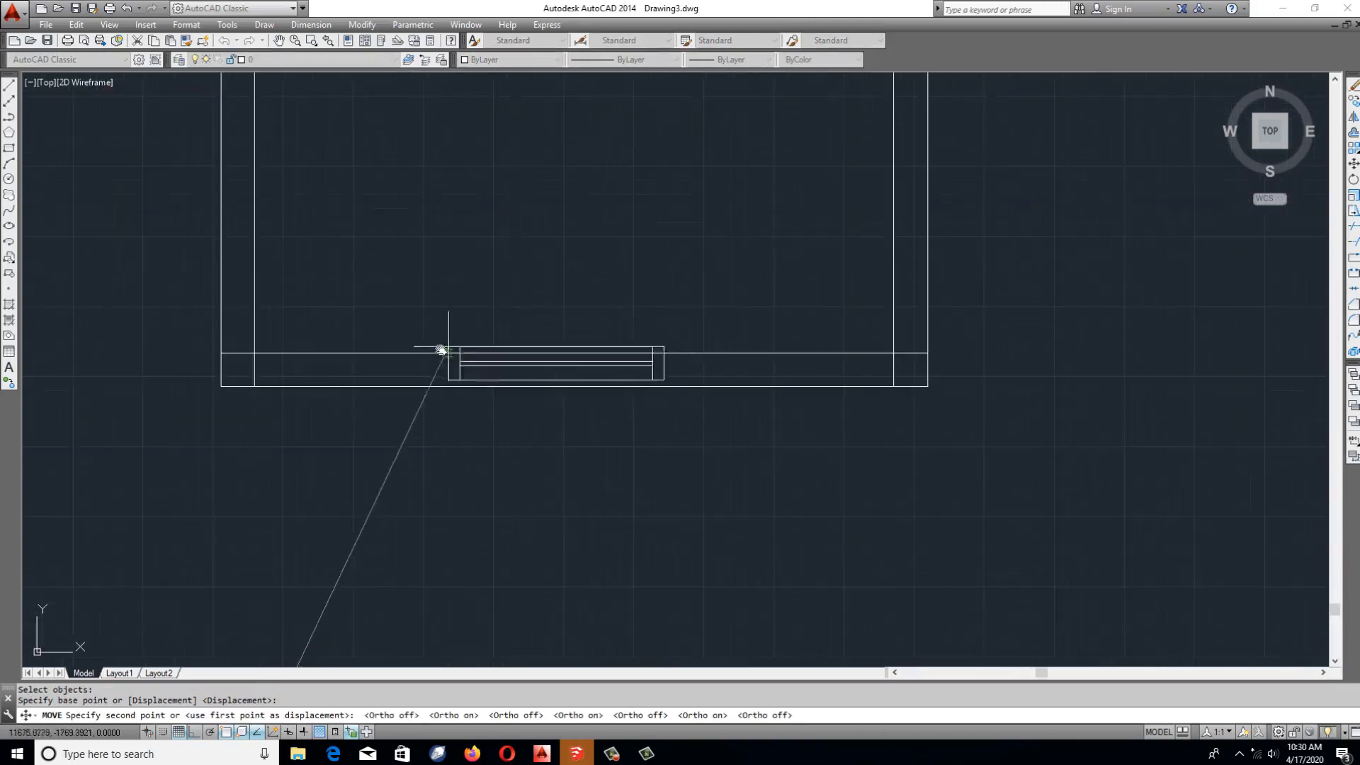
pyautogui.click(406, 354)
pyautogui.press('Return')
pyautogui.press('Escape')
pyautogui.scroll(-5, 453, 404)
# Move the whole rectangular plan with its I-section straight down, farther below the horizontal ground line.
pyautogui.moveTo(566, 386); pyautogui.dragTo(566, 511, button='middle')
pyautogui.press('Escape')
pyautogui.scroll(-1, 600, 411)
pyautogui.scroll(-2, 591, 411)
pyautogui.moveTo(591, 411); pyautogui.dragTo(443, 491, button='middle')
pyautogui.moveTo(549, 431); pyautogui.dragTo(710, 447, button='middle')
pyautogui.moveTo(573, 434)
pyautogui.mouseDown(button='middle')
pyautogui.moveTo(607, 443)
pyautogui.moveTo(609, 310)
pyautogui.mouseUp(button='middle')
pyautogui.moveTo(713, 316); pyautogui.dragTo(590, 421, button='middle')
pyautogui.moveTo(519, 321); pyautogui.dragTo(508, 323, button='middle')
pyautogui.write('m')
pyautogui.press('Return')
pyautogui.press('Escape')
pyautogui.write('m')
pyautogui.press('Return')
pyautogui.click(301, 293)
pyautogui.click(590, 565)
pyautogui.press('Return')
pyautogui.click(650, 425)
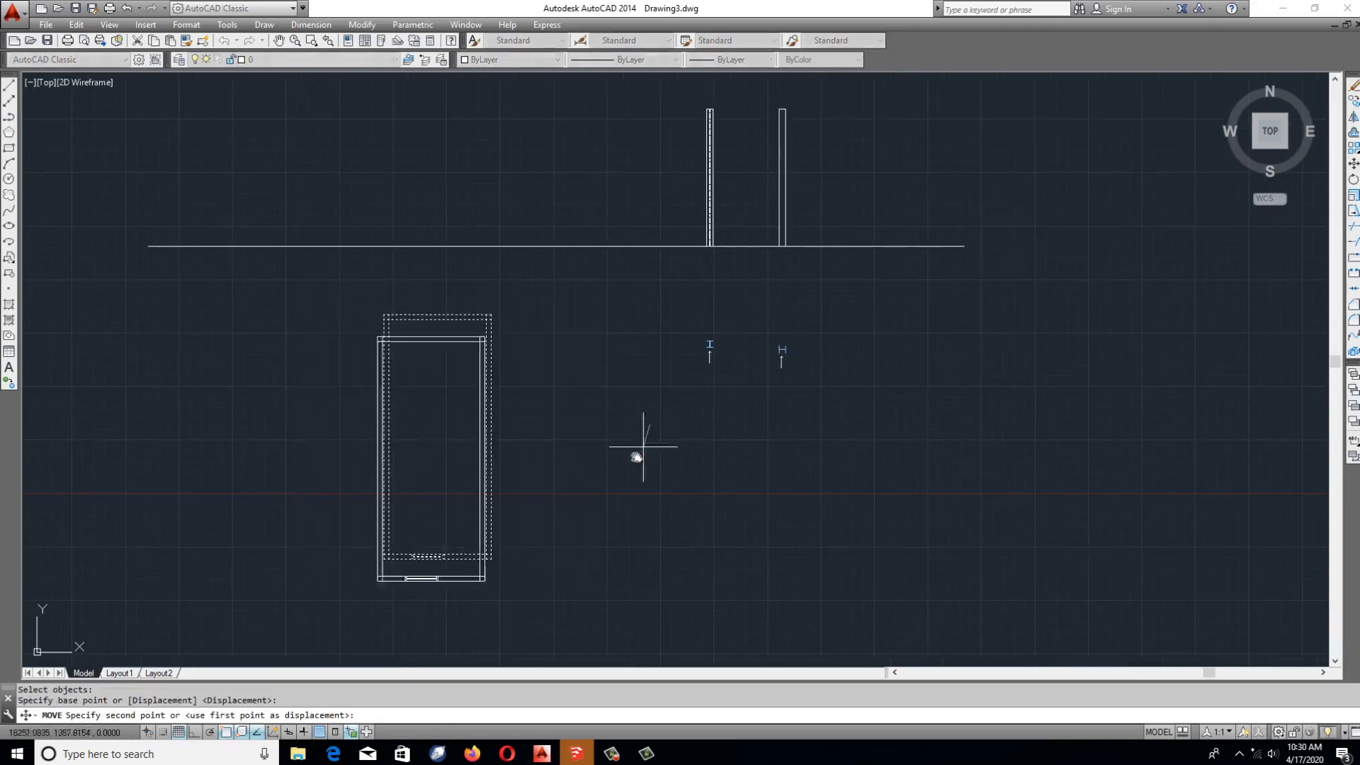
pyautogui.press('F8')
pyautogui.click(652, 494)
pyautogui.press('Return')
pyautogui.moveTo(519, 428); pyautogui.dragTo(573, 351, button='middle')
pyautogui.press('Escape')
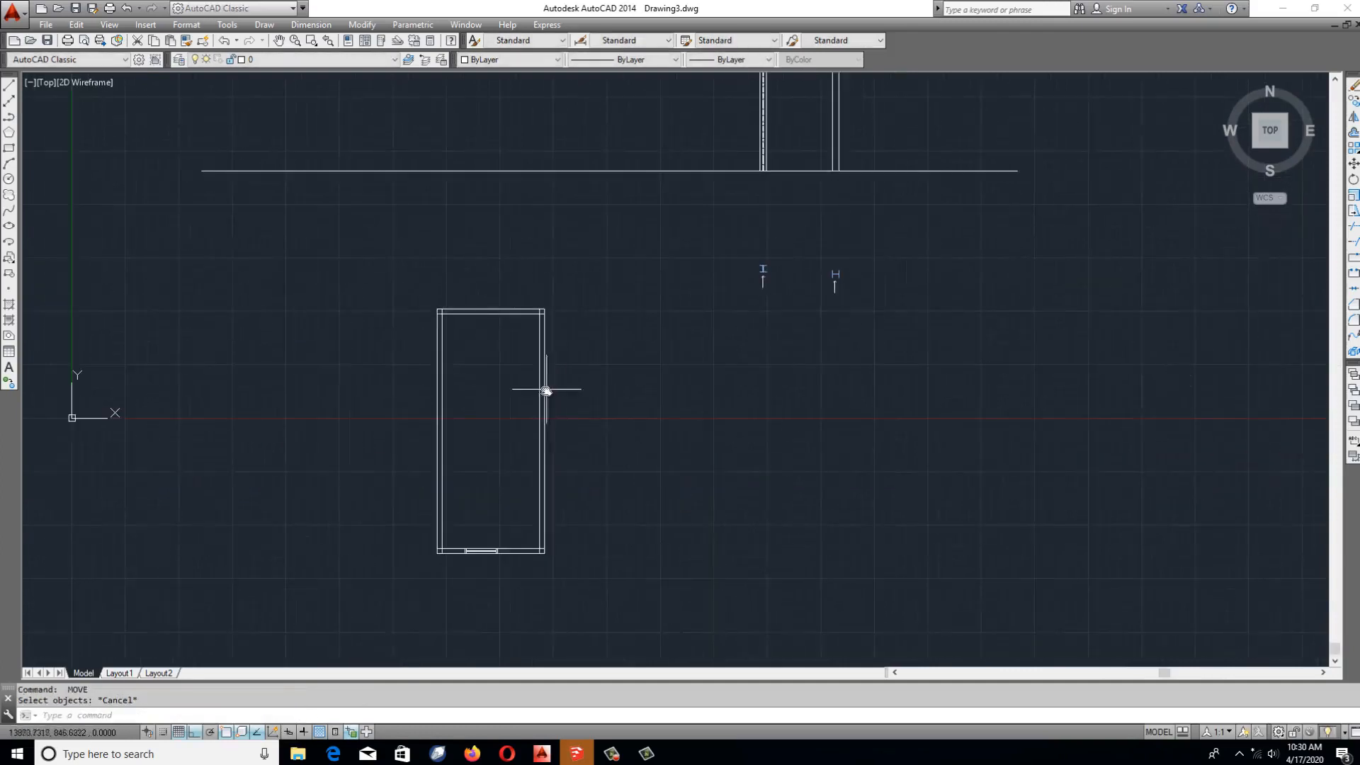
# Draw a horizontal section line across the plan's lower half, ending in a short upward leg outside the right wall.
pyautogui.moveTo(462, 428); pyautogui.dragTo(448, 449, button='middle')
pyautogui.write('l')
pyautogui.press('Return')
pyautogui.click(332, 470)
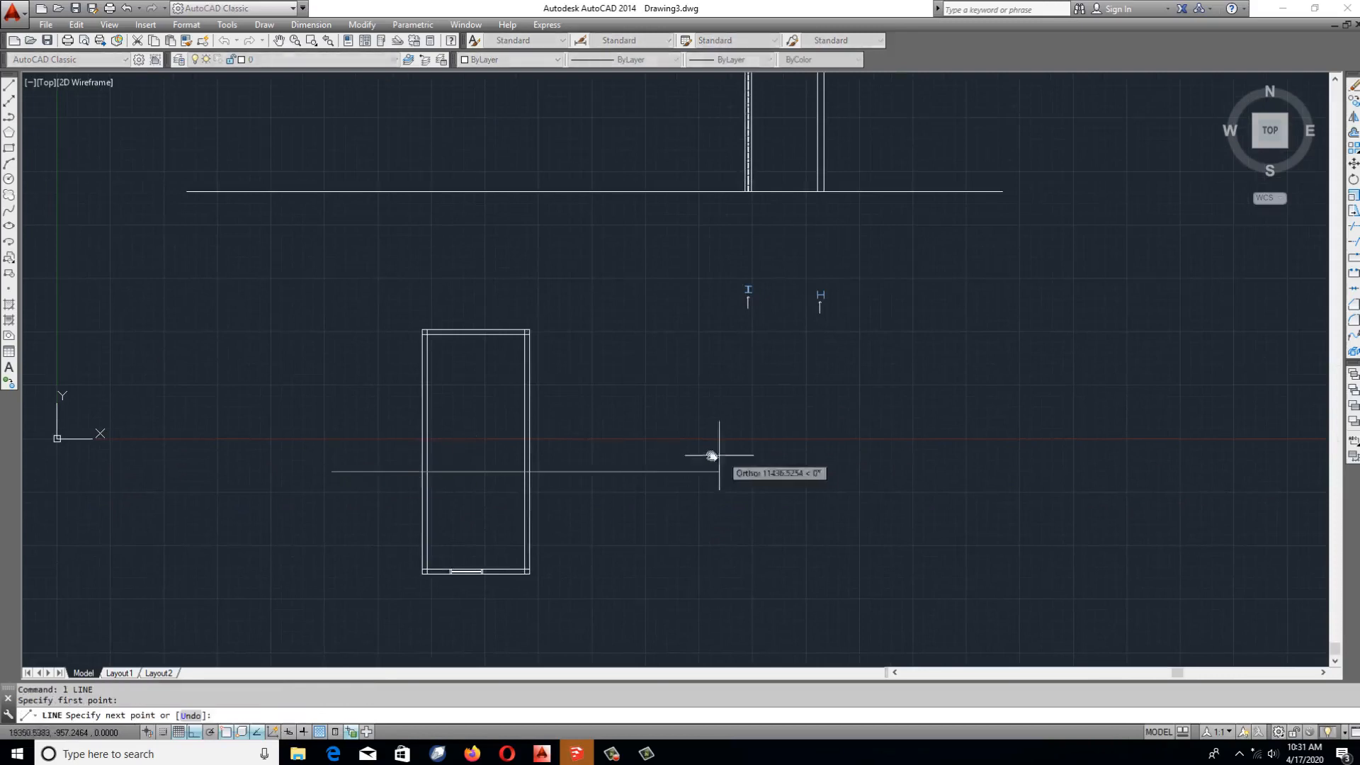
pyautogui.click(591, 464)
pyautogui.click(591, 427)
pyautogui.scroll(4, 585, 446)
pyautogui.press('Escape')
# Try to draw an arrowhead line from the upper end of the section line's vertical leg.
pyautogui.write('l')
pyautogui.press('Return')
pyautogui.click(603, 394)
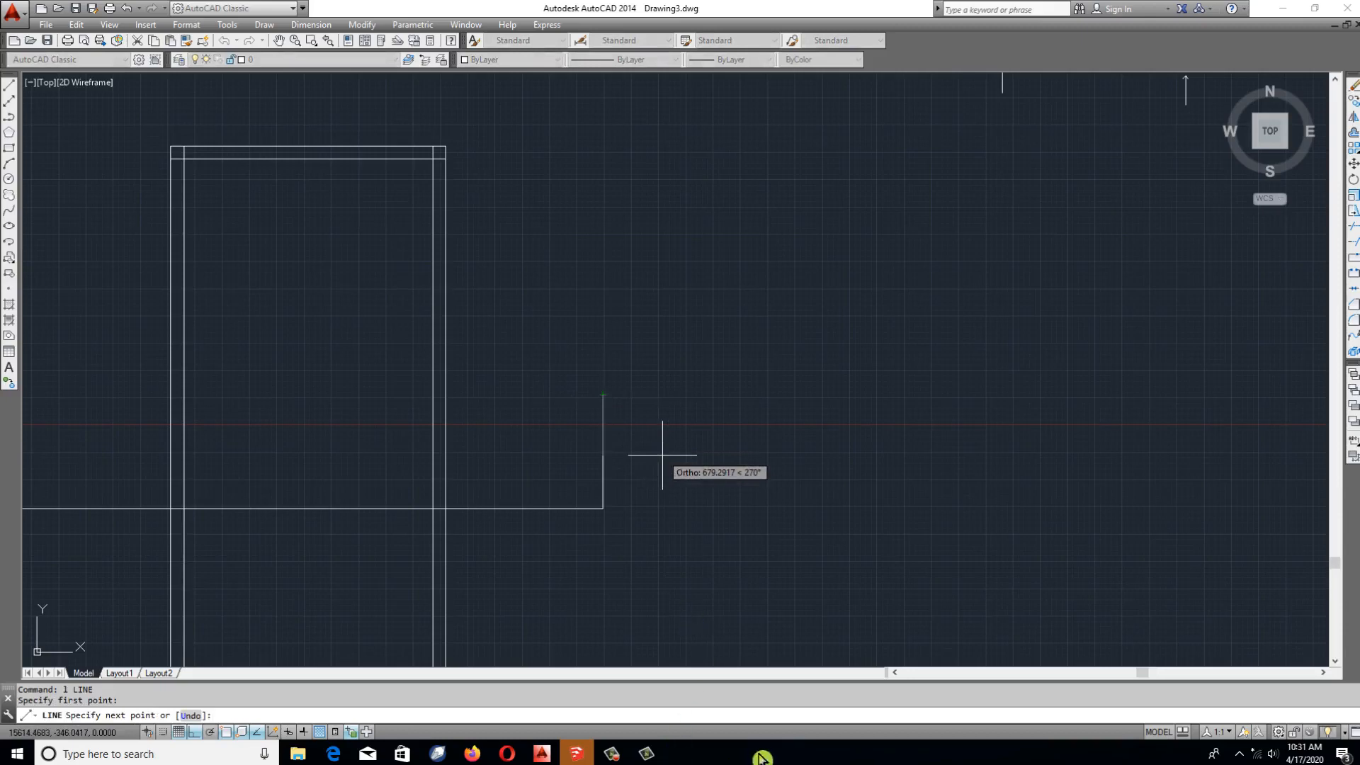
pyautogui.press('F8')
pyautogui.press('F8')
pyautogui.press('F8')
pyautogui.press('F8')
pyautogui.press('F8')
pyautogui.press('F8')
pyautogui.press('F8')
pyautogui.press('F8')
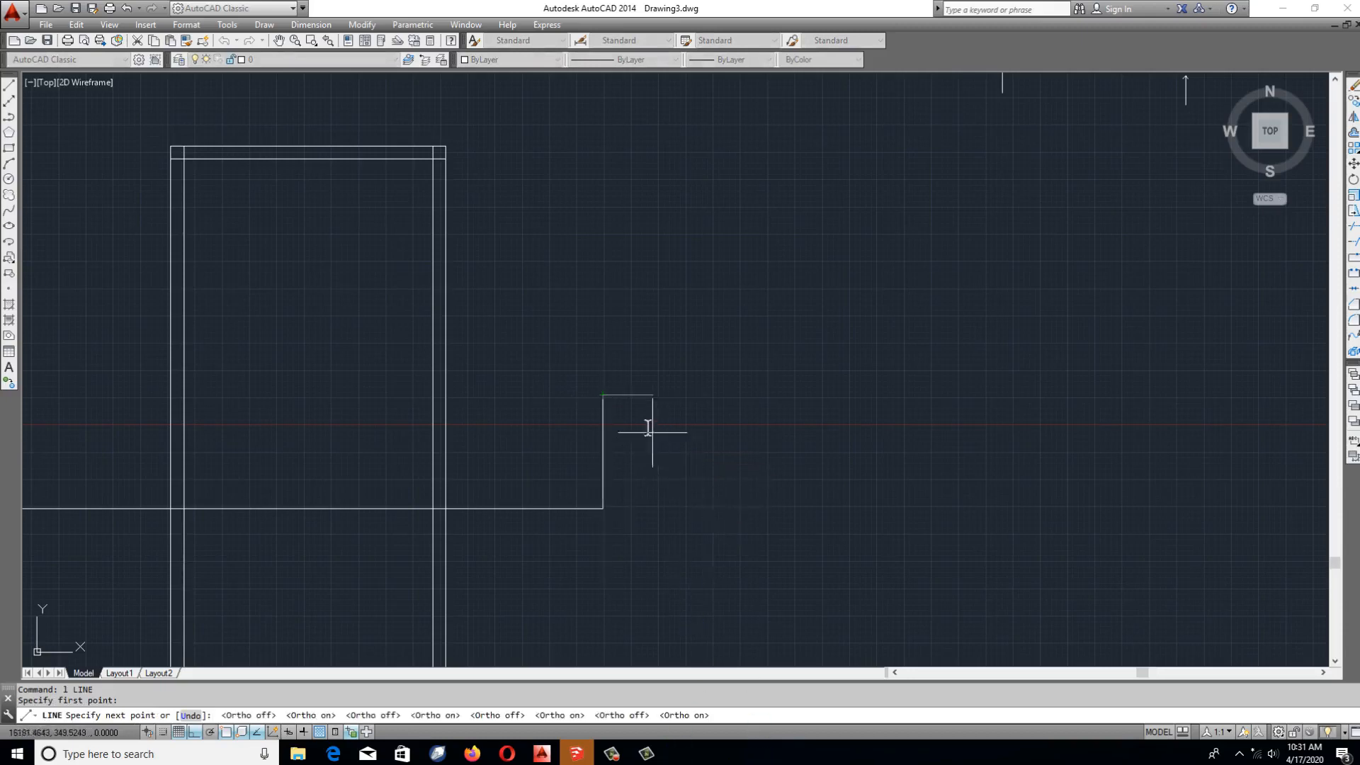
pyautogui.scroll(3, 686, 456)
pyautogui.scroll(-3, 707, 540)
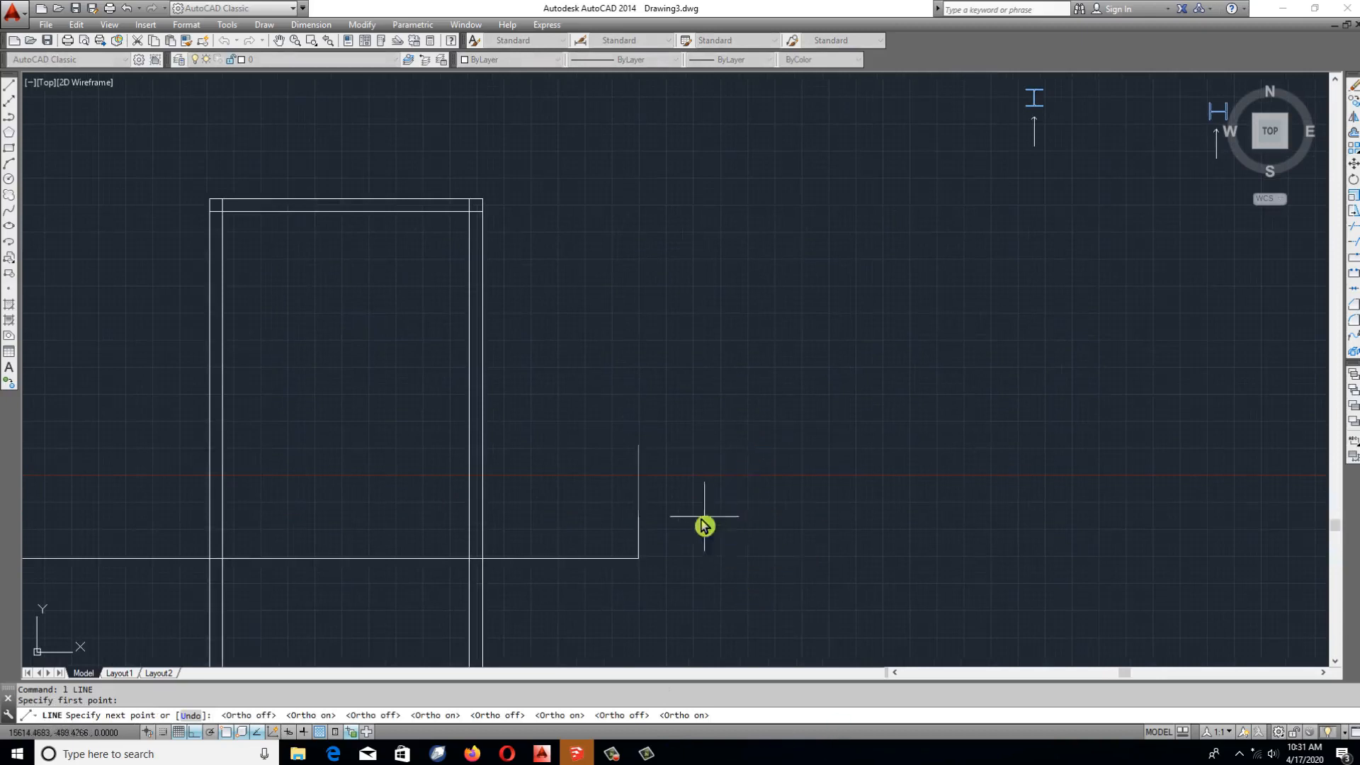
pyautogui.scroll(4, 675, 480)
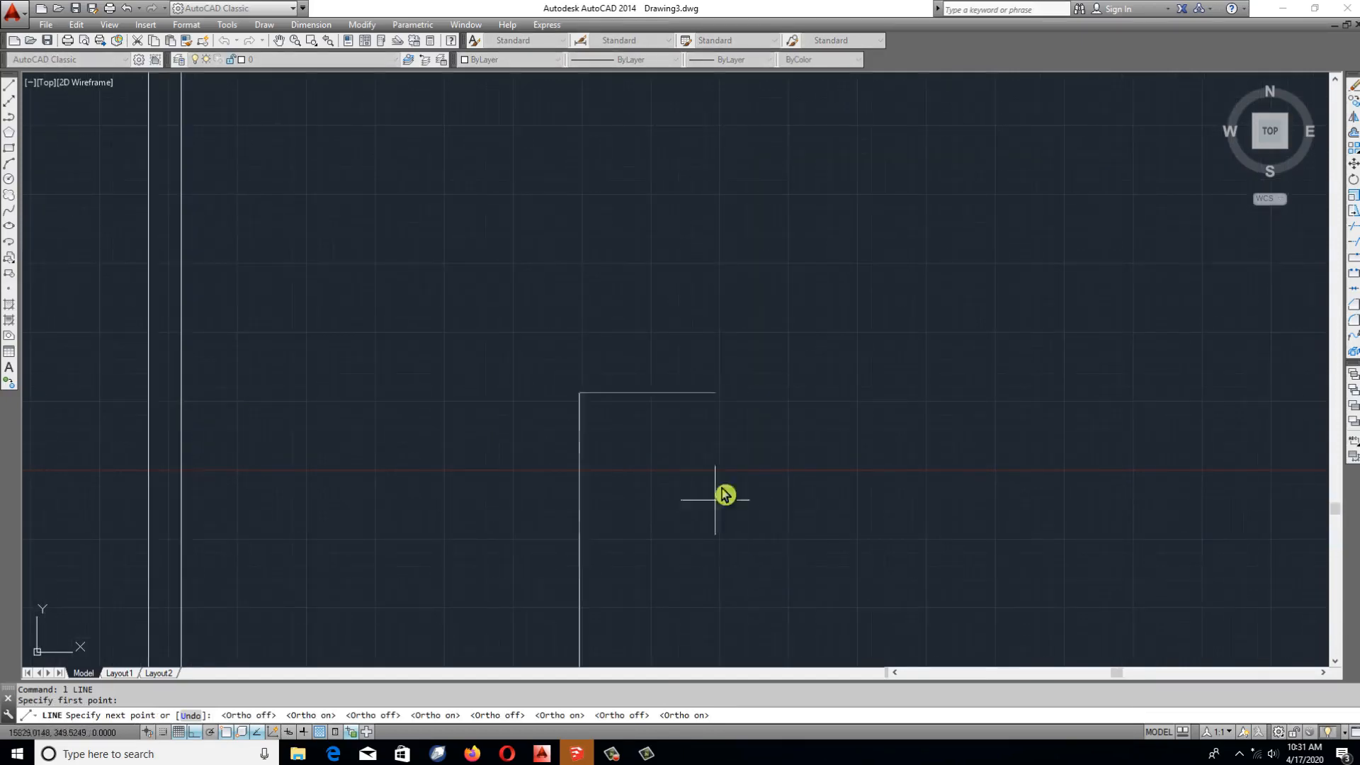
pyautogui.scroll(-4, 737, 545)
pyautogui.click(763, 528)
pyautogui.press('F8')
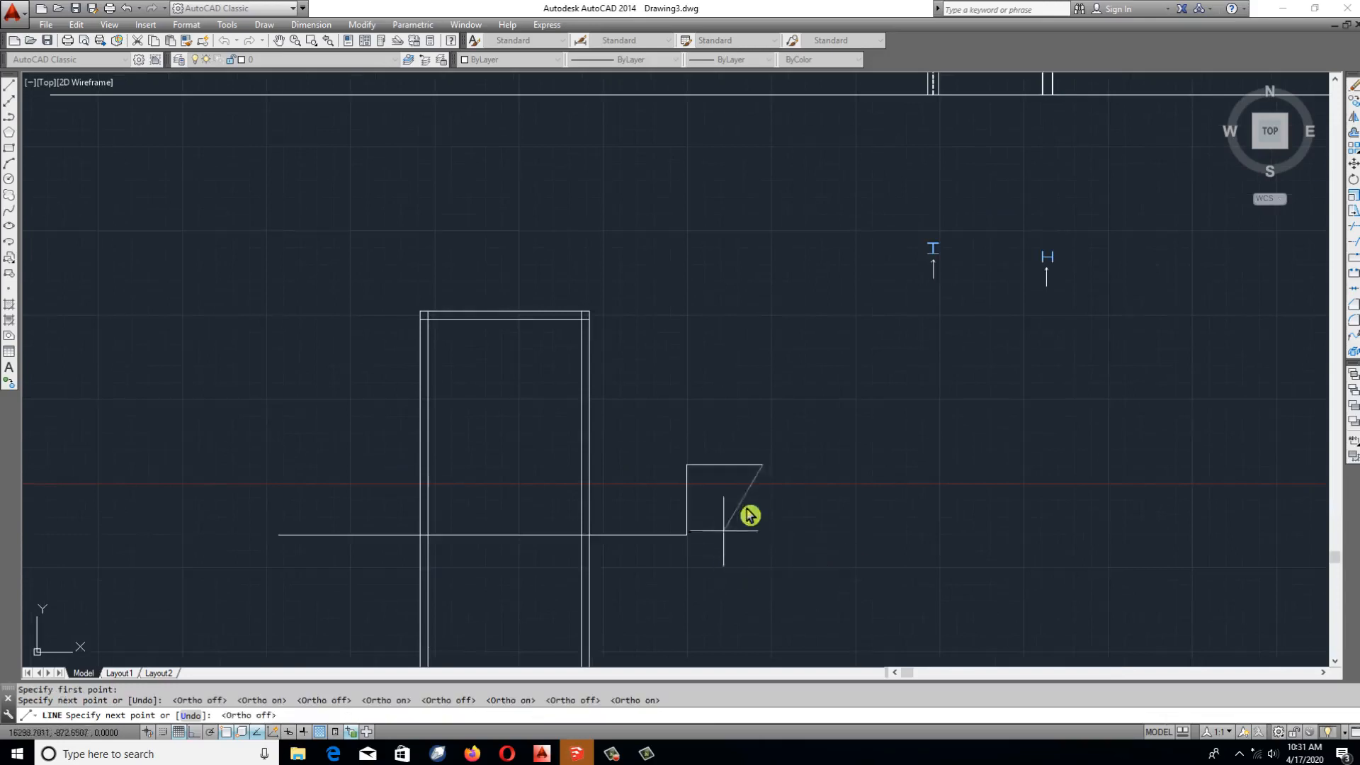
# Erase the horizontal segment at the upper end of the section line's leg.
pyautogui.press('Escape')
pyautogui.press('Escape')
pyautogui.write('e')
pyautogui.press('space')
pyautogui.scroll(2, 756, 468)
pyautogui.click(800, 431)
pyautogui.click(711, 523)
pyautogui.press('space')
# Draw a slanted line from the tip of the section line's leg down to the right as one arrowhead side.
pyautogui.write('l')
pyautogui.press('space')
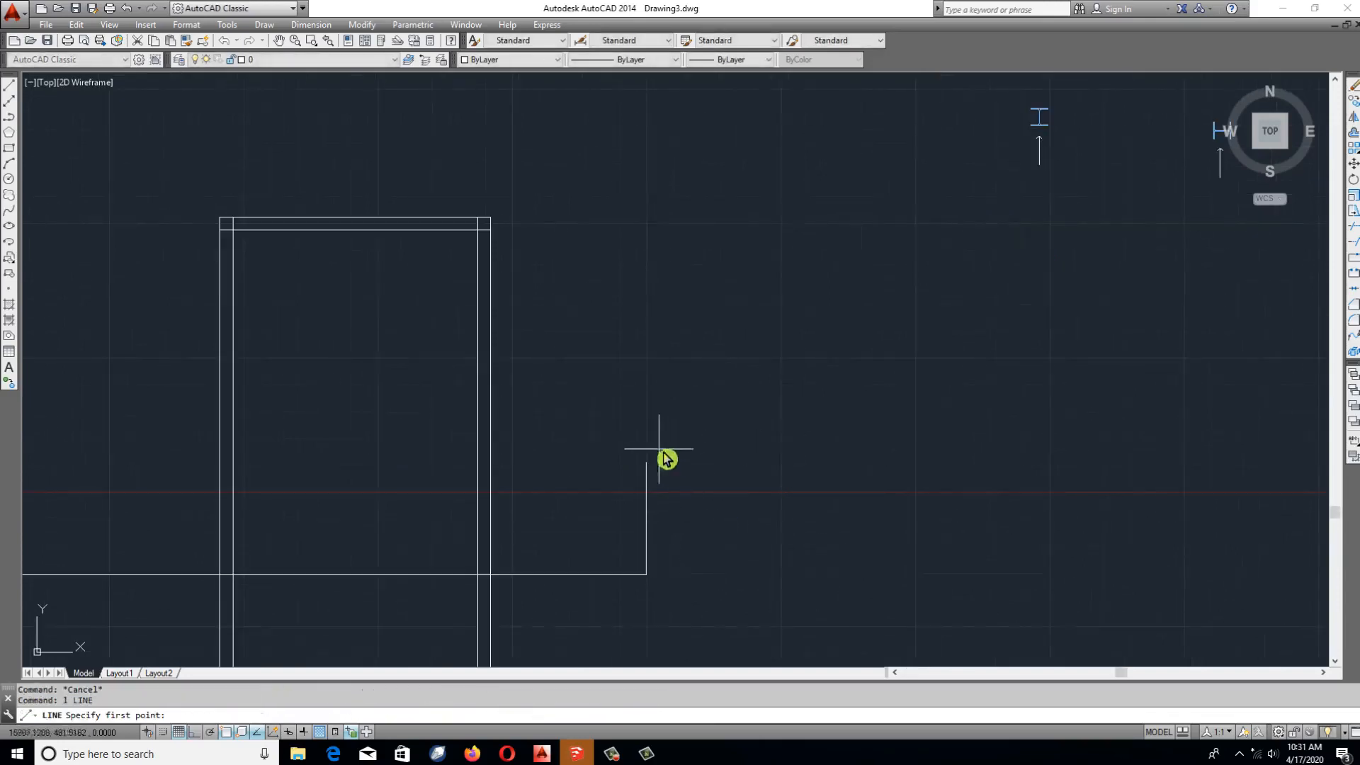
pyautogui.click(646, 464)
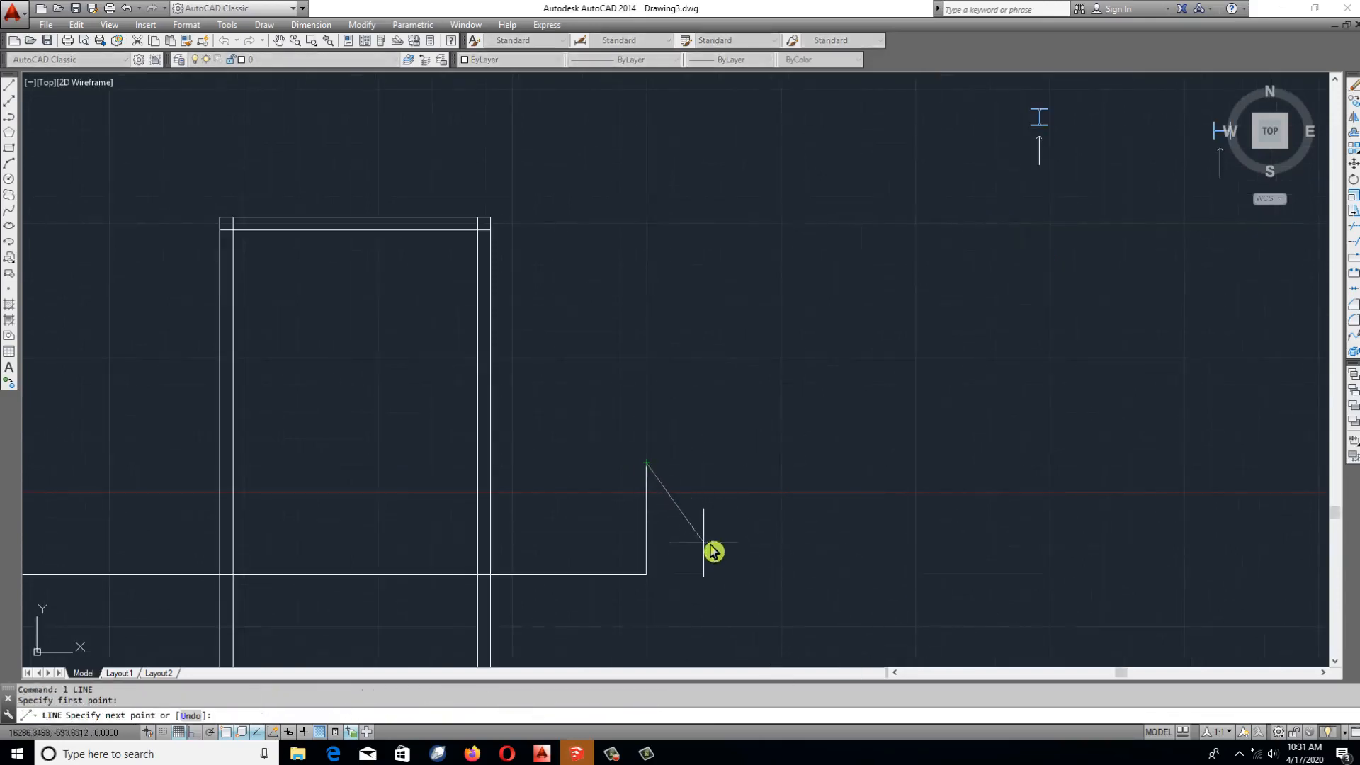
pyautogui.click(703, 539)
pyautogui.press('space')
pyautogui.press('Escape')
pyautogui.press('Escape')
# Mirror the slanted line about the vertical leg, keeping the original, to complete the section arrowhead.
pyautogui.write('mi')
pyautogui.press('space')
pyautogui.click(708, 493)
pyautogui.click(682, 557)
pyautogui.press('space')
pyautogui.click(646, 466)
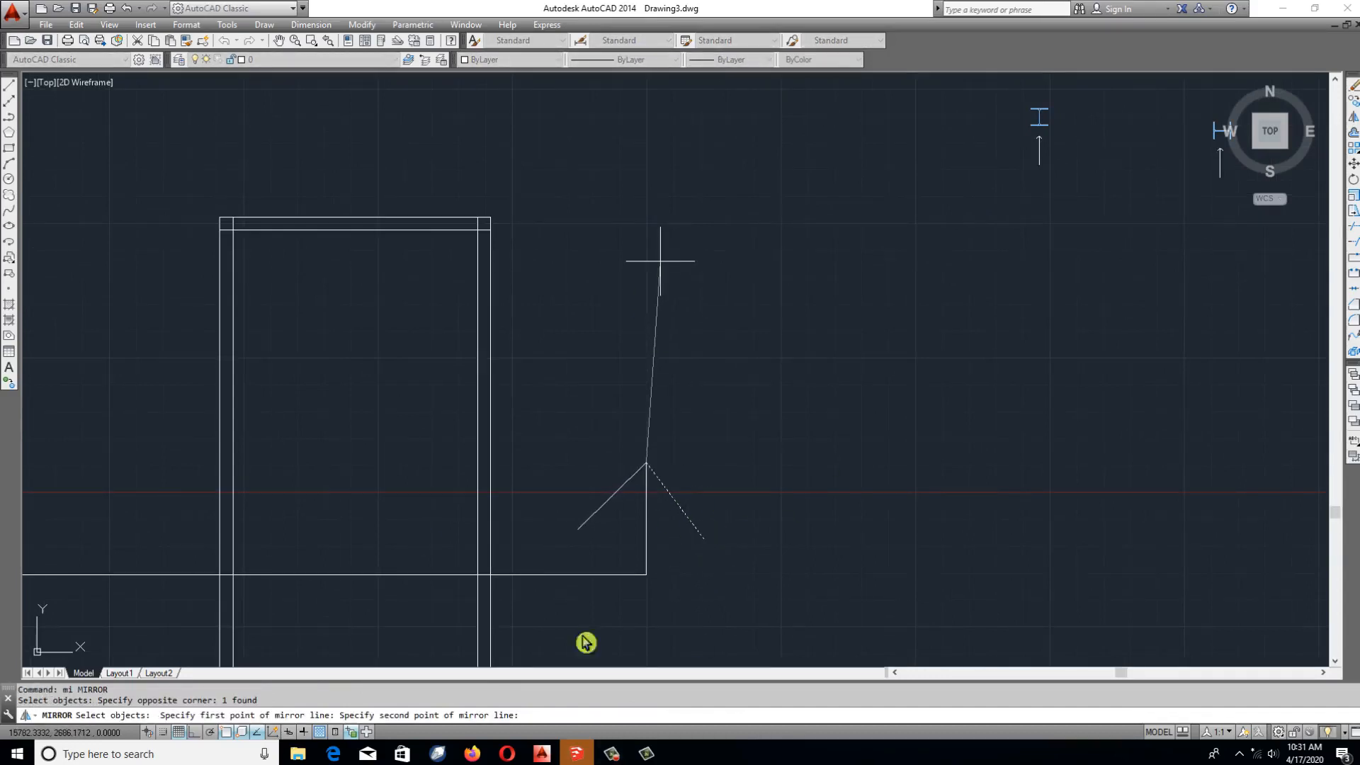
pyautogui.scroll(-5, 973, 519)
pyautogui.press('F8')
pyautogui.press('F8')
pyautogui.press('F8')
pyautogui.press('F8')
pyautogui.press('F8')
pyautogui.press('F8')
pyautogui.press('F8')
pyautogui.press('F8')
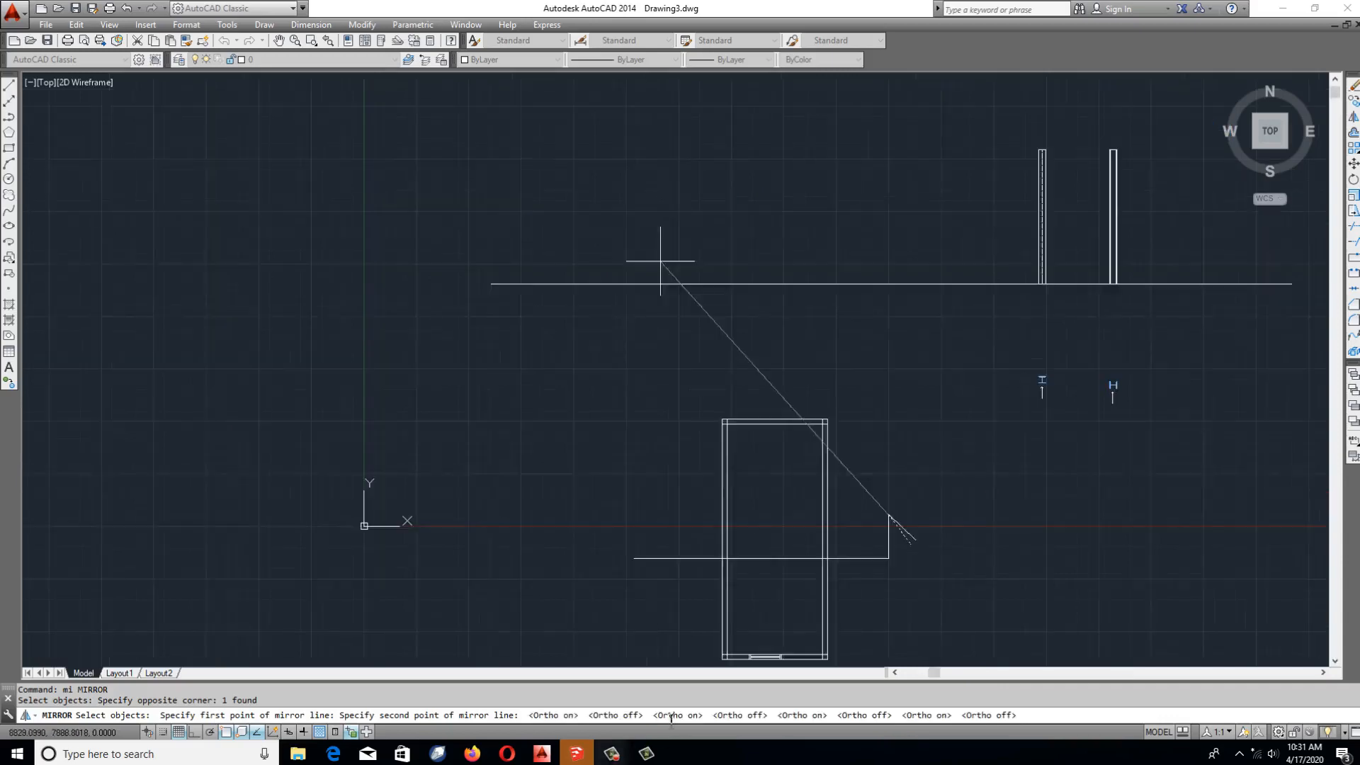
pyautogui.scroll(7, 934, 567)
pyautogui.press('F8')
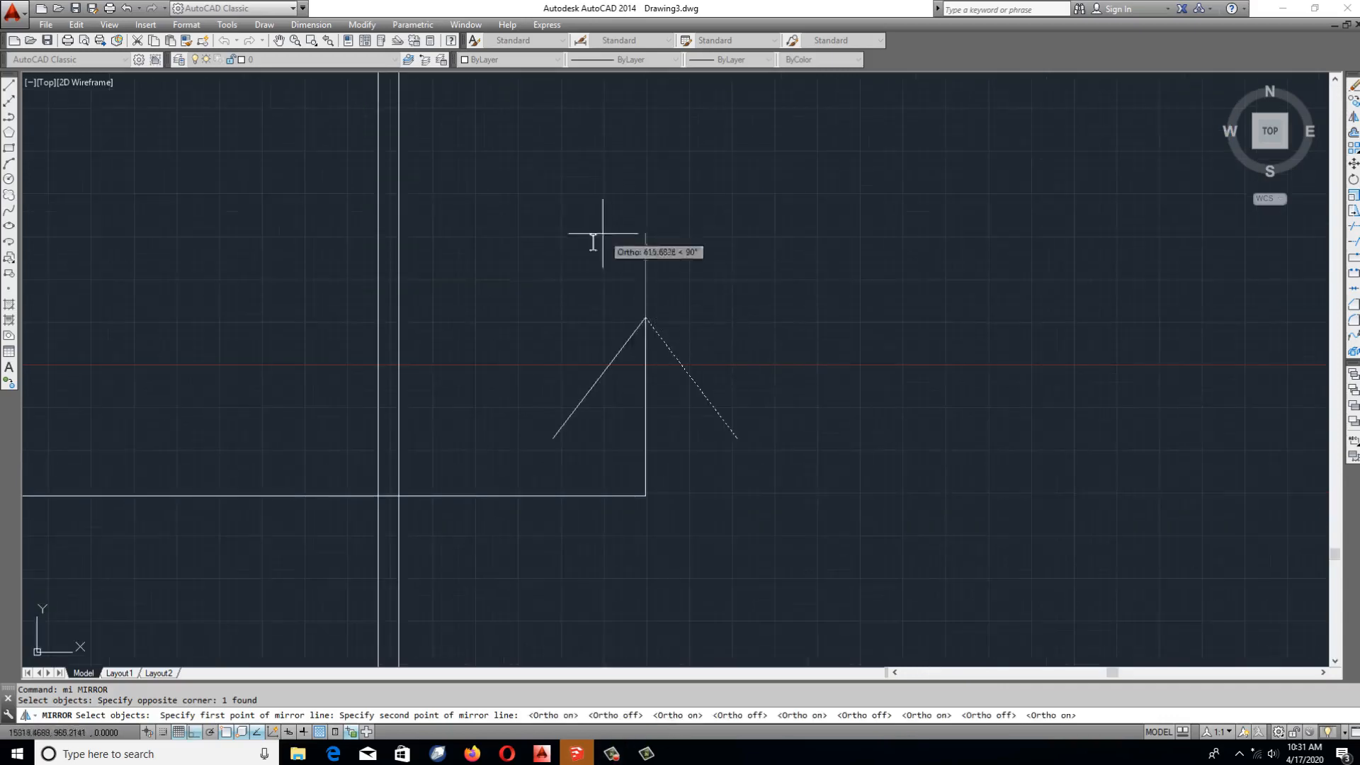
pyautogui.click(646, 170)
pyautogui.press('Return')
pyautogui.press('Escape')
pyautogui.press('Escape')
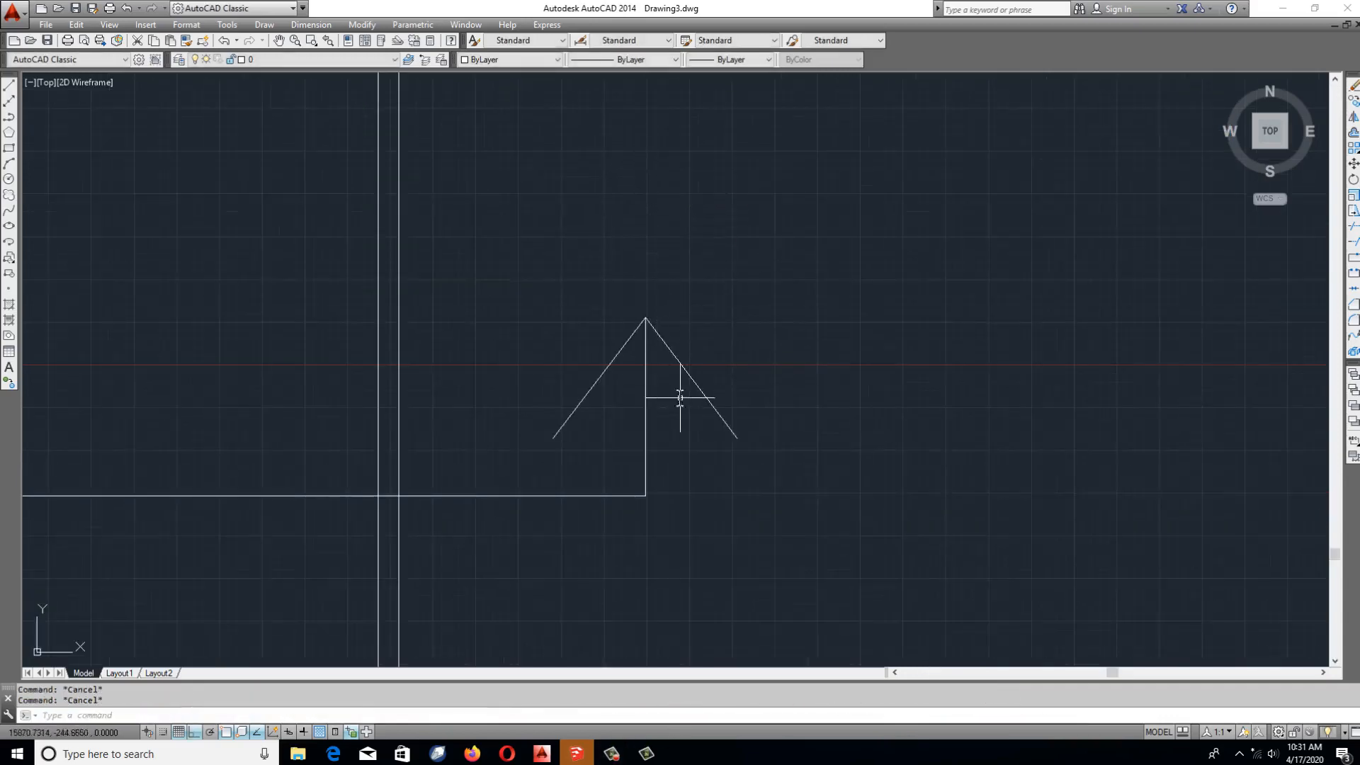
# Draw a horizontal line across the arrowhead and trim both slanted sides below it.
pyautogui.write('l')
pyautogui.click(503, 393)
pyautogui.click(947, 364)
pyautogui.press('Escape')
pyautogui.write('tr')
pyautogui.click(758, 393)
pyautogui.press('space')
pyautogui.moveTo(754, 414); pyautogui.dragTo(703, 435)
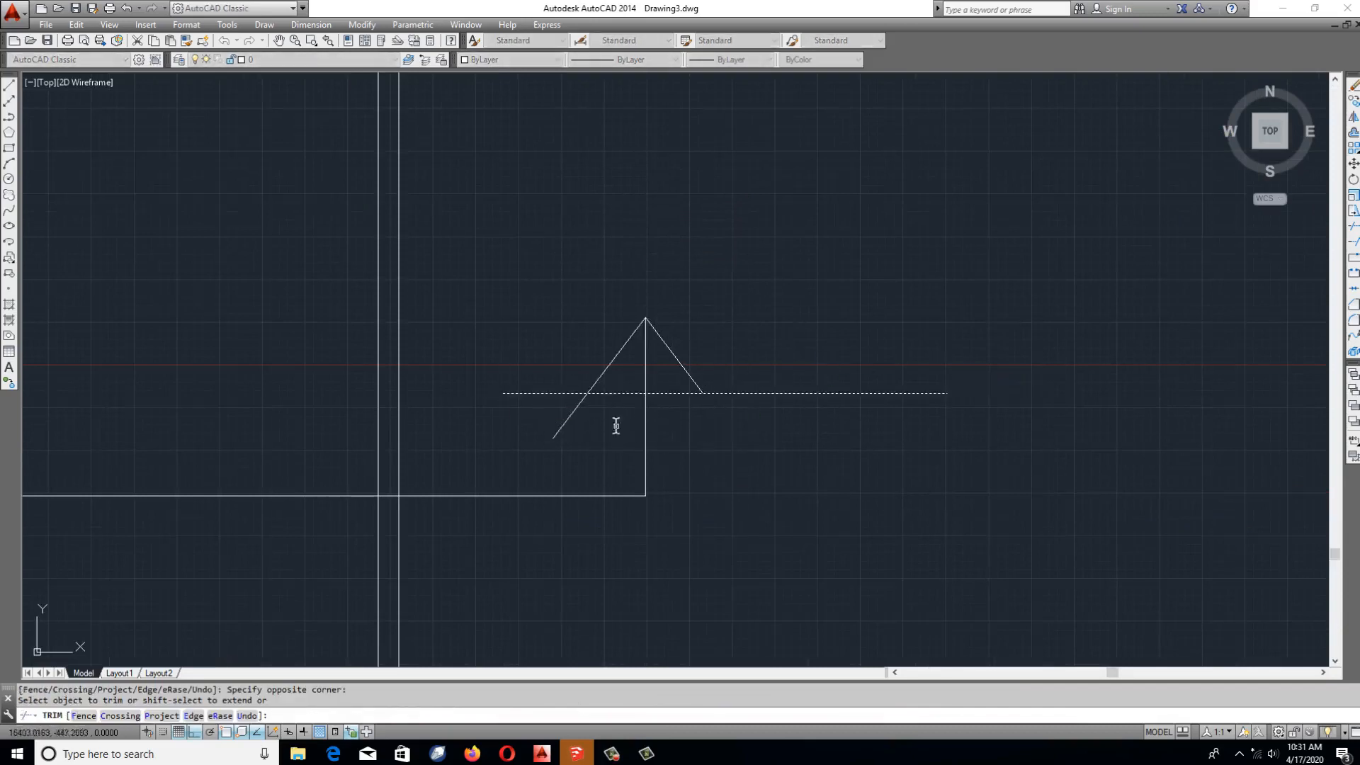
pyautogui.moveTo(619, 420); pyautogui.dragTo(456, 456)
pyautogui.press('space')
pyautogui.press('Escape')
# Erase the horizontal cutting line that crosses the arrowhead.
pyautogui.write('e')
pyautogui.moveTo(874, 349); pyautogui.dragTo(820, 461)
pyautogui.press('space')
pyautogui.scroll(-7, 878, 381)
pyautogui.moveTo(969, 365)
pyautogui.mouseDown(button='middle')
pyautogui.moveTo(1052, 369)
pyautogui.moveTo(798, 358)
pyautogui.moveTo(561, 434)
pyautogui.mouseUp(button='middle')
pyautogui.press('Escape')
pyautogui.write('x')
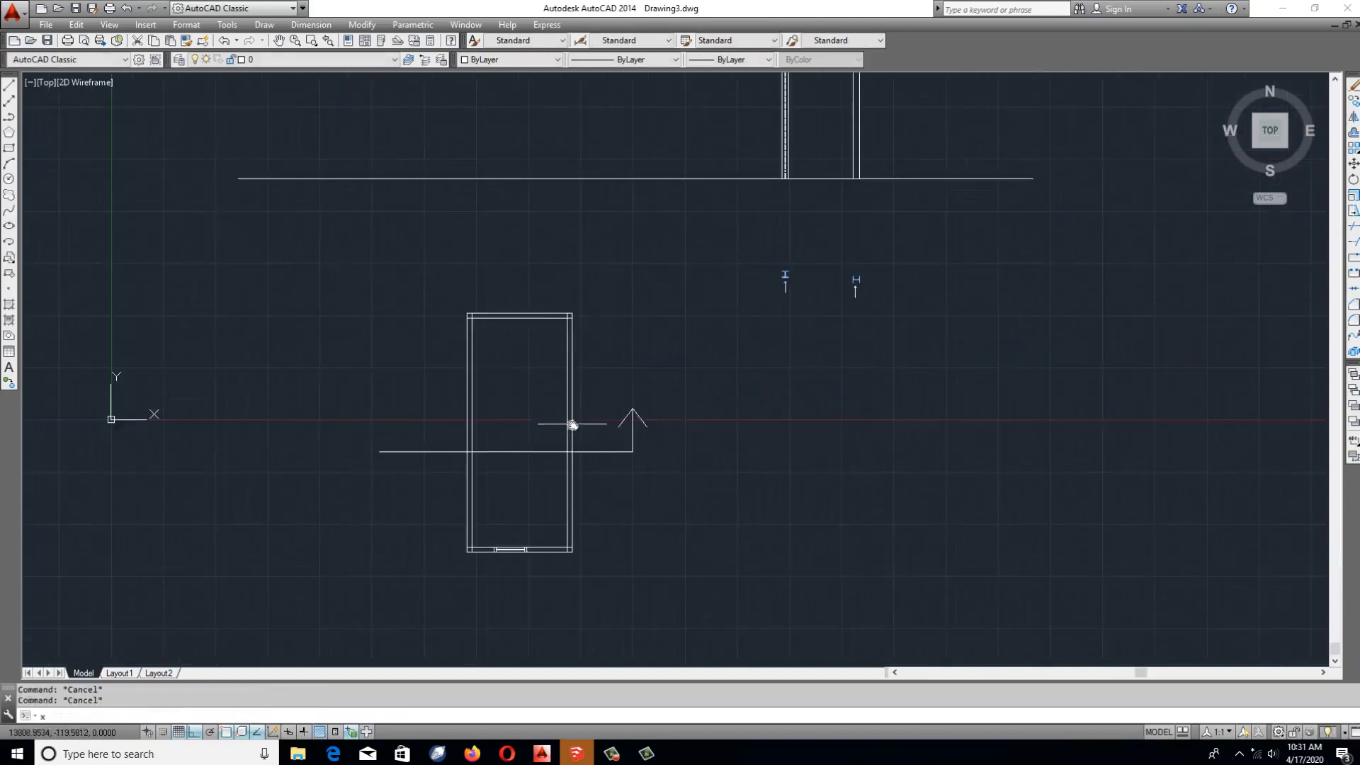
pyautogui.write('l')
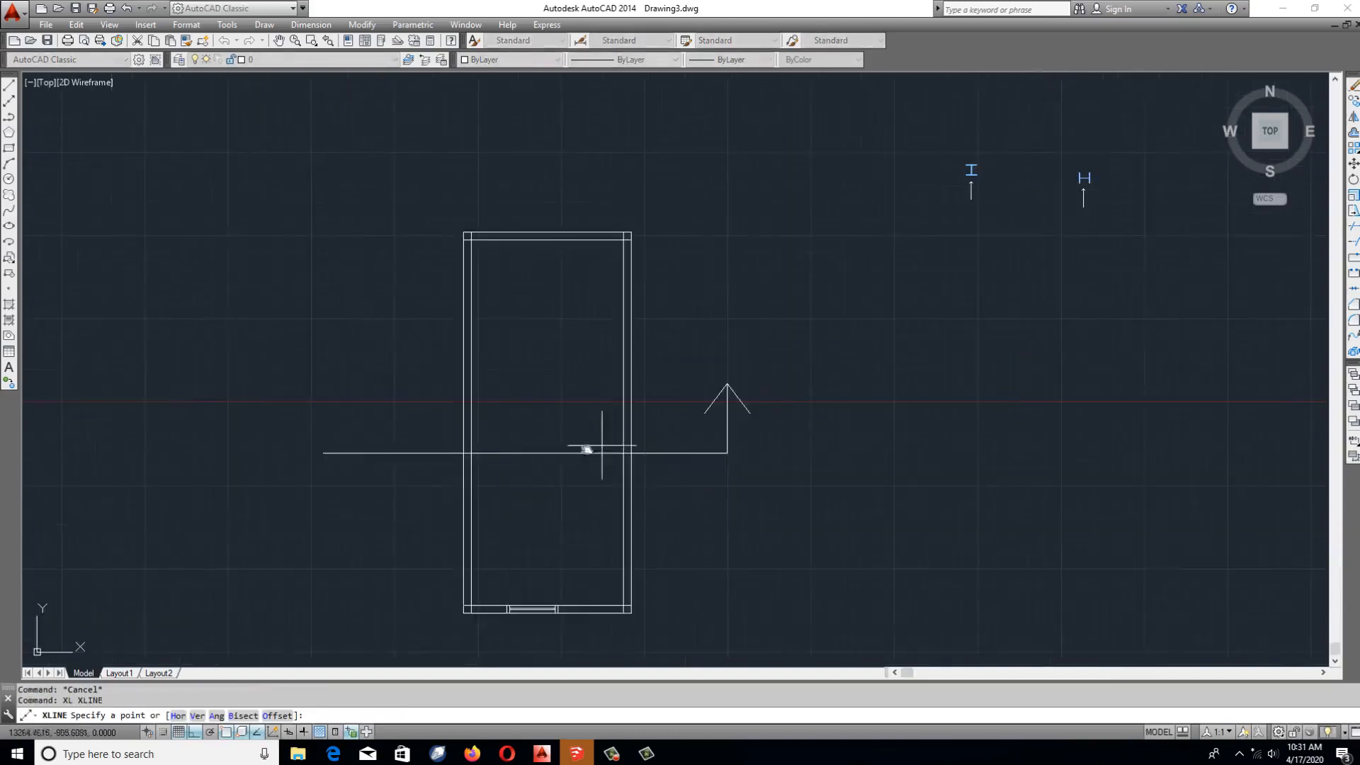
pyautogui.scroll(-1, 543, 459)
pyautogui.press('Escape')
pyautogui.write('x')
pyautogui.scroll(6, 516, 358)
pyautogui.press('Escape')
pyautogui.scroll(-6, 500, 379)
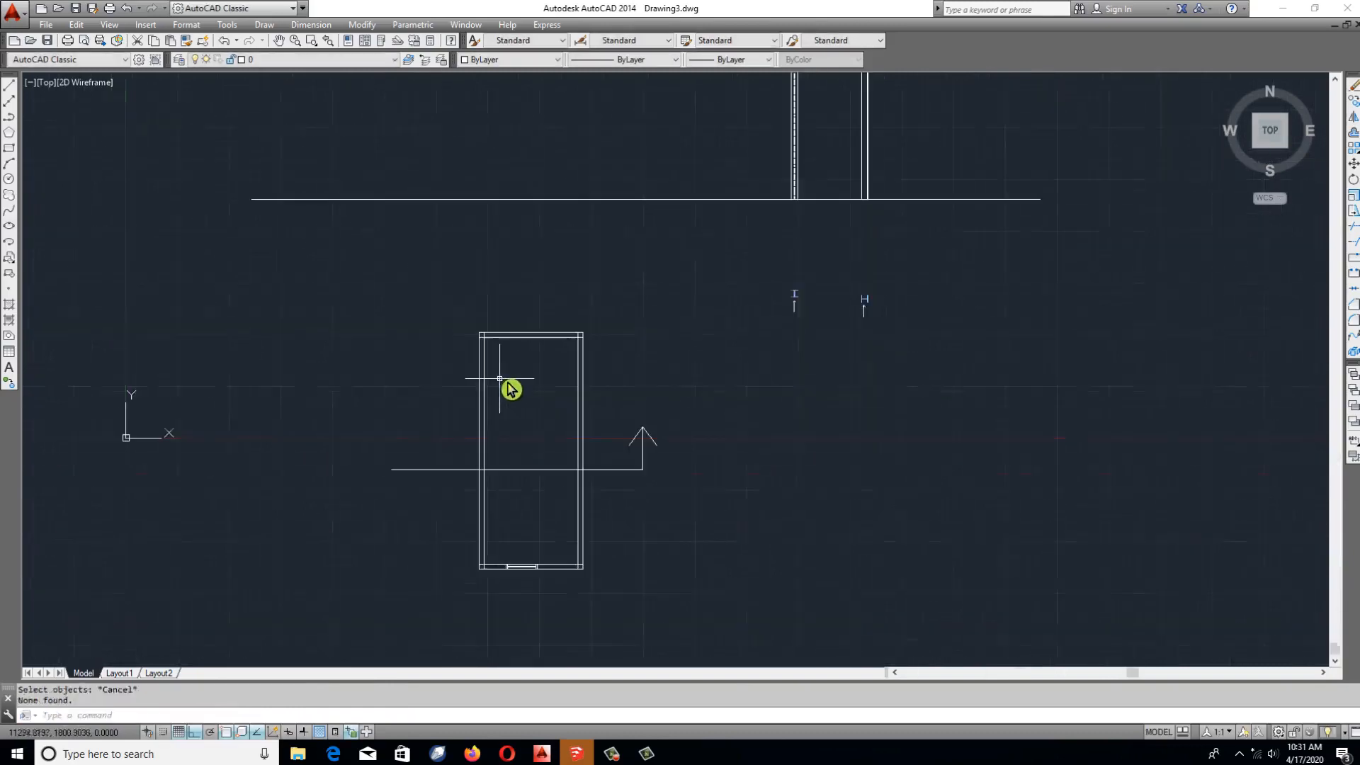
pyautogui.scroll(6, 503, 390)
pyautogui.write('xl XLINE')
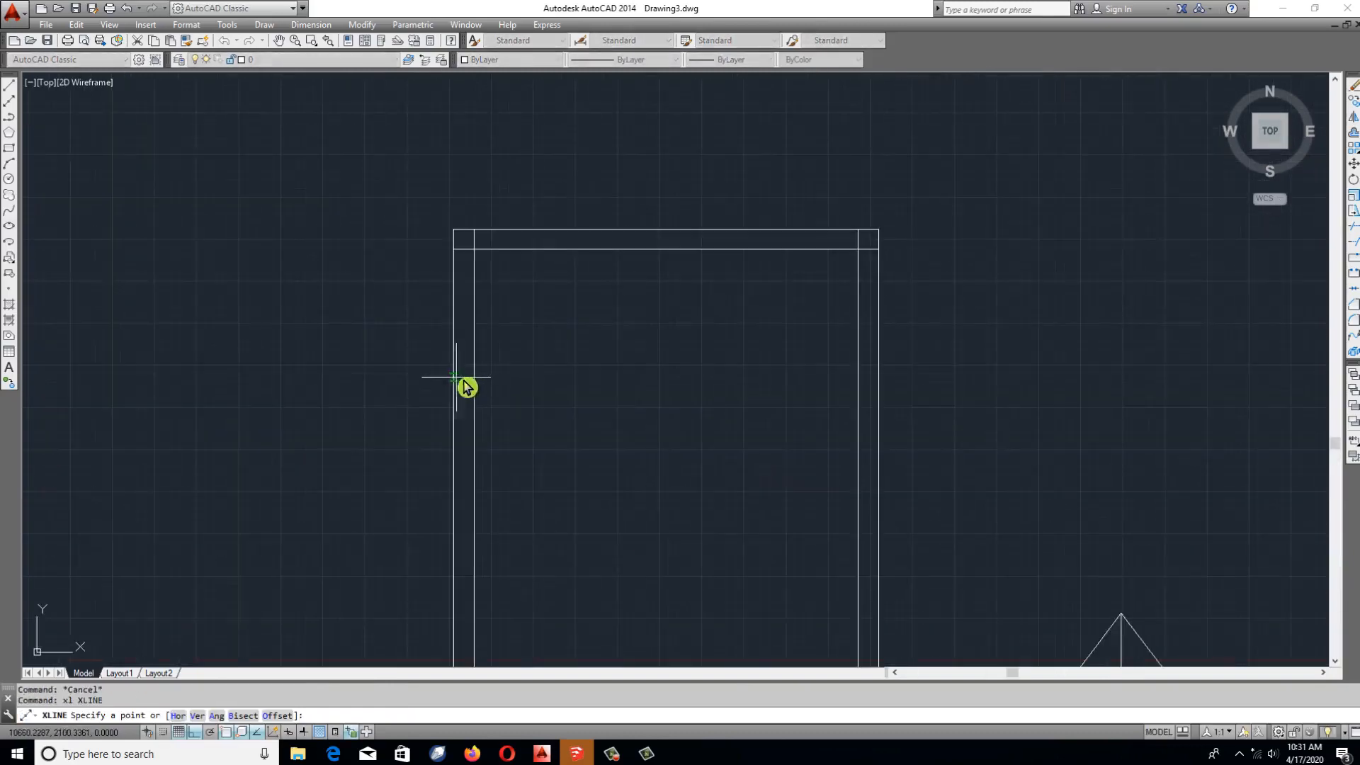
pyautogui.press('Escape')
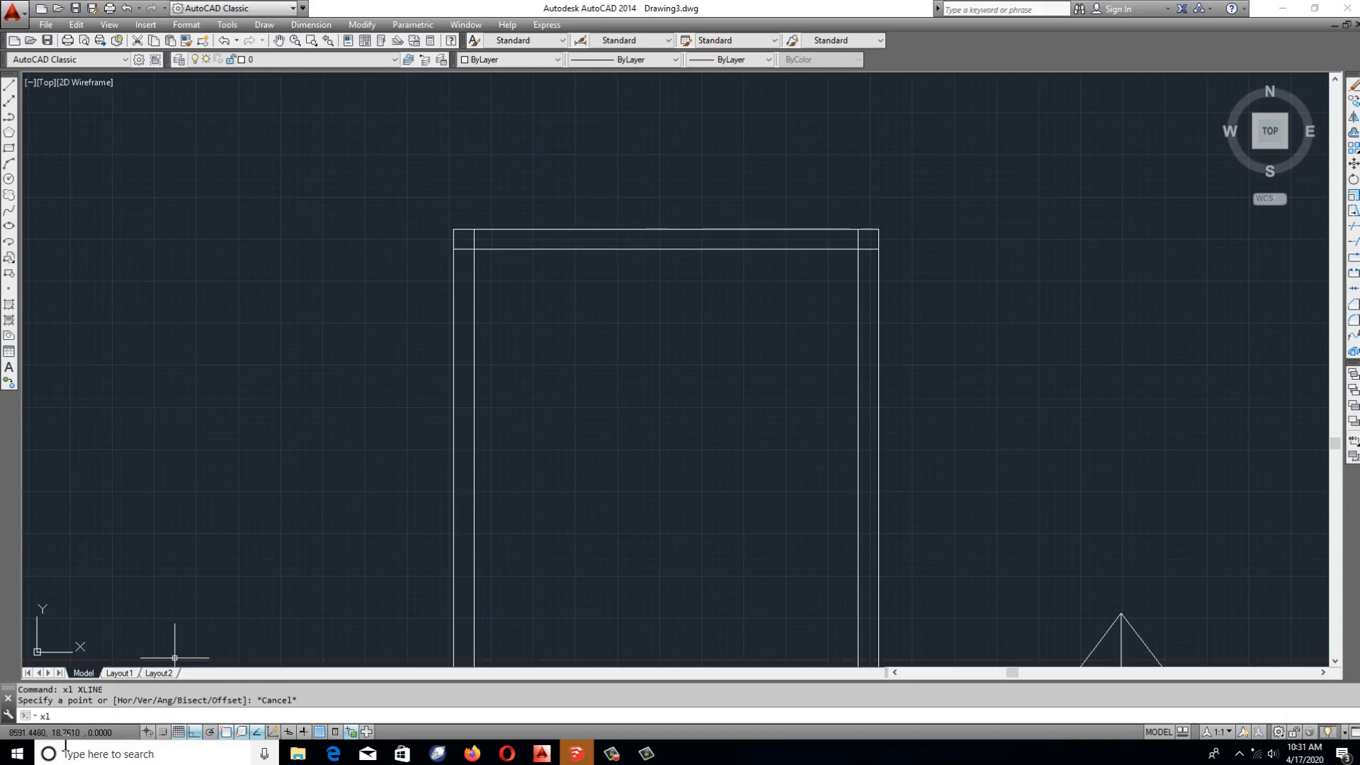
# Draw a vertical construction line along the outer face of the plan's left wall.
pyautogui.write('xl')
pyautogui.scroll(-2, 452, 362)
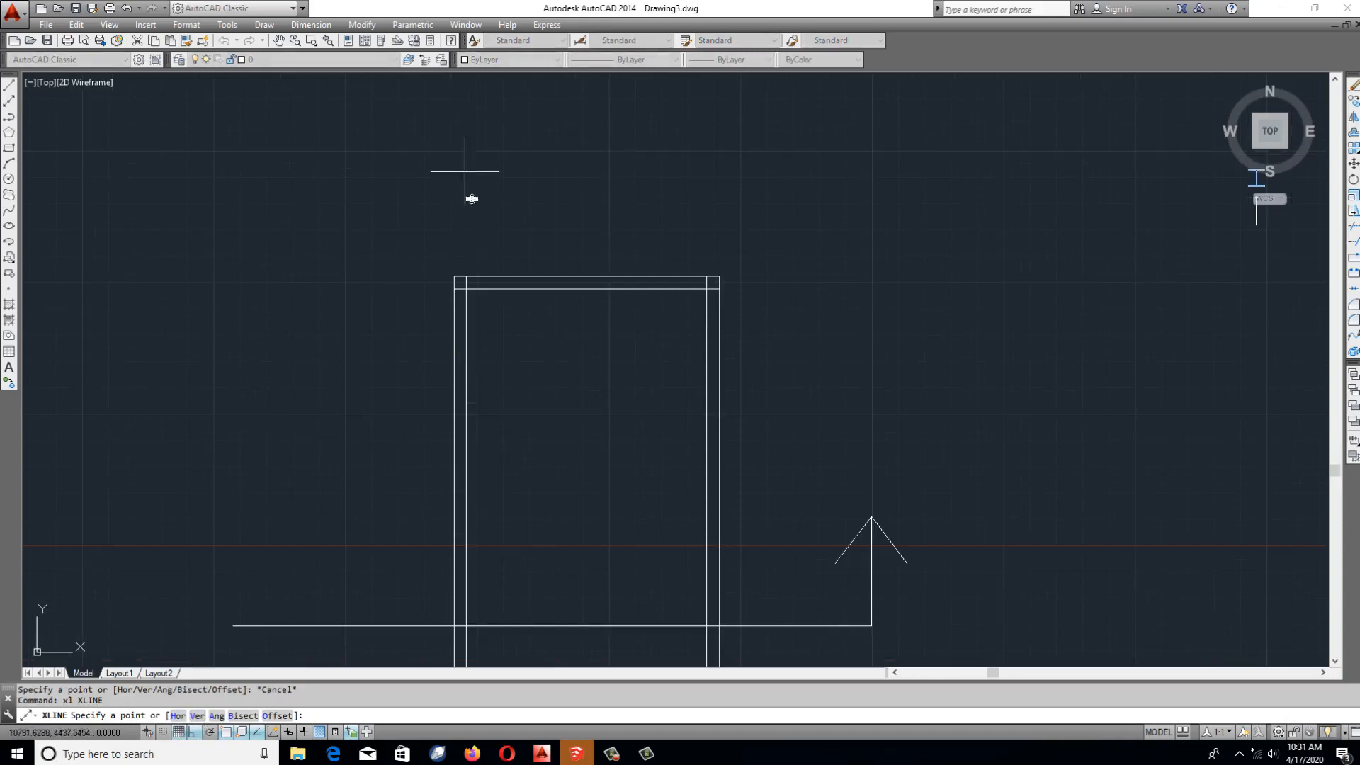
pyautogui.click(453, 395)
pyautogui.click(449, 564)
pyautogui.press('Return')
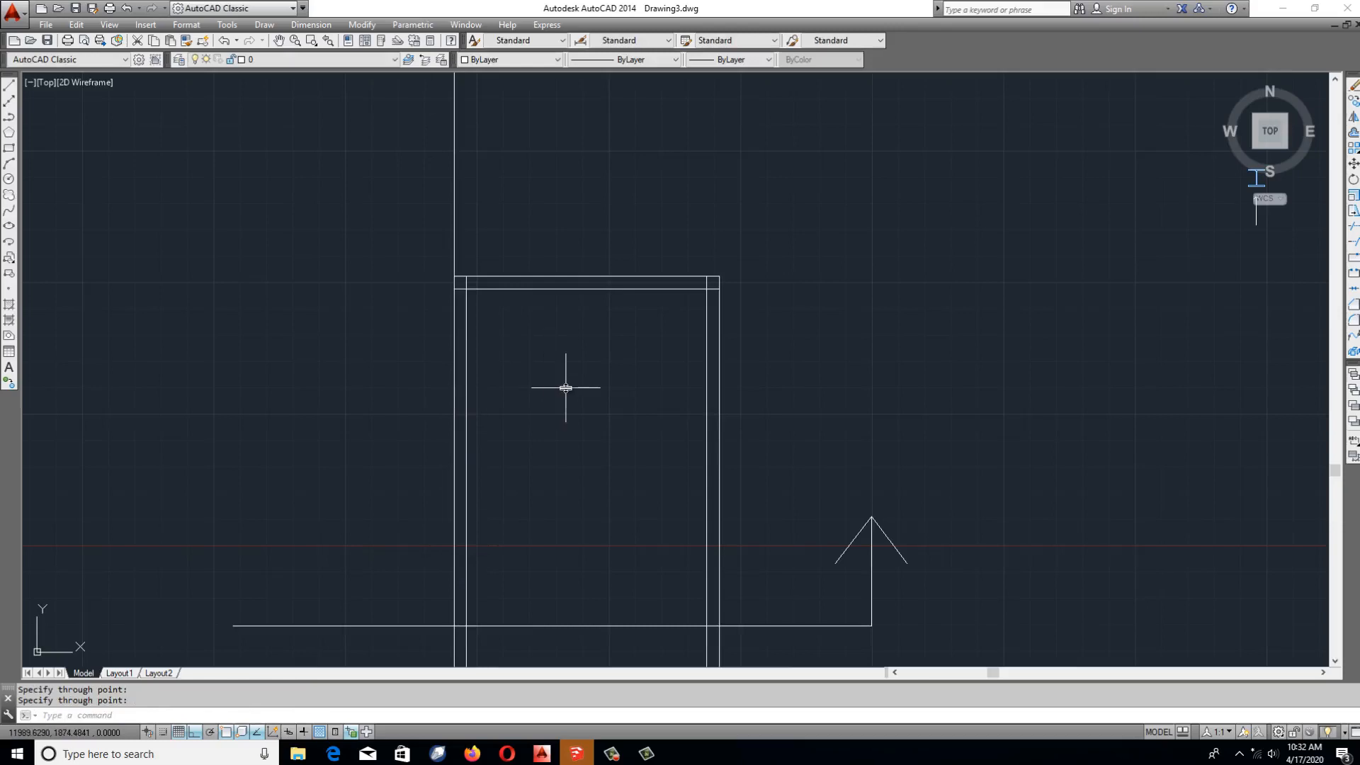
pyautogui.scroll(-4, 565, 387)
pyautogui.moveTo(617, 405); pyautogui.dragTo(475, 369, button='middle')
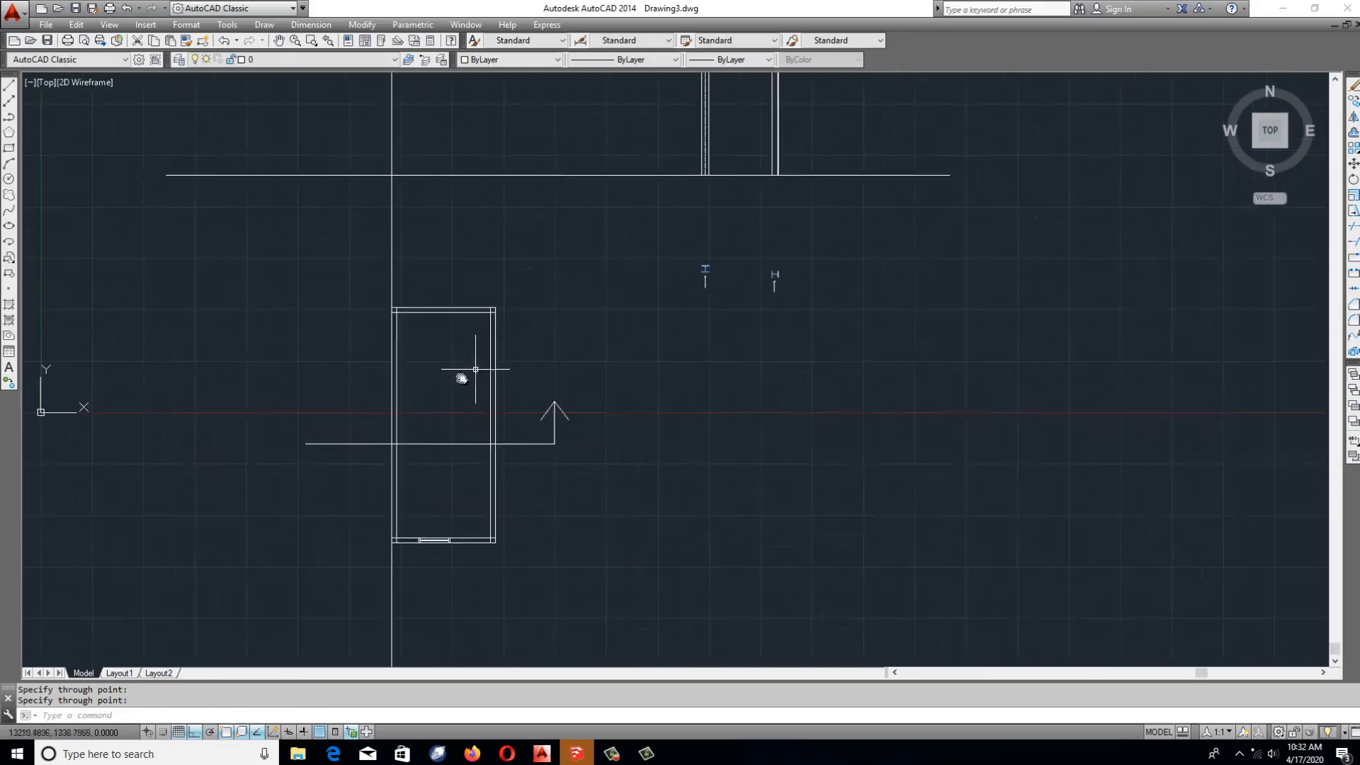
pyautogui.scroll(2, 397, 377)
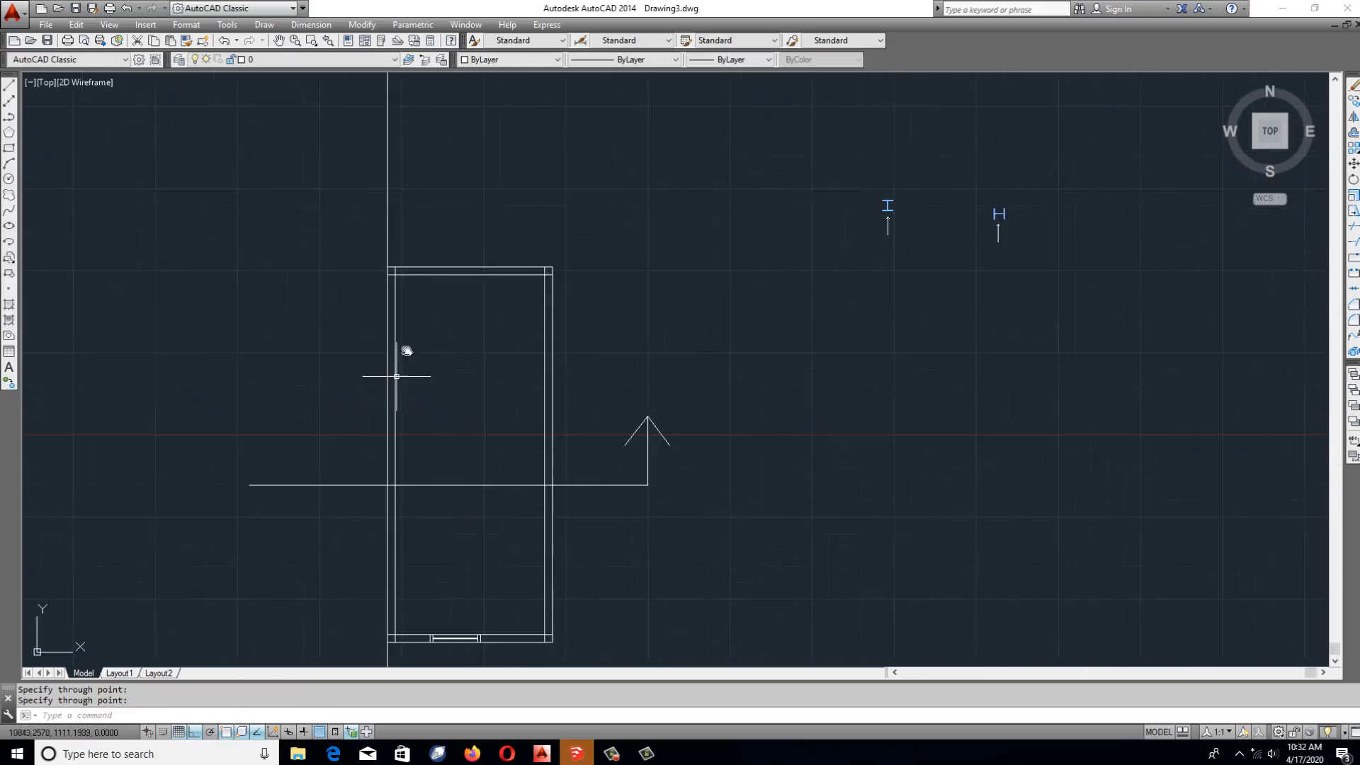
pyautogui.scroll(4, 538, 312)
pyautogui.click(560, 313)
pyautogui.scroll(-4, 563, 305)
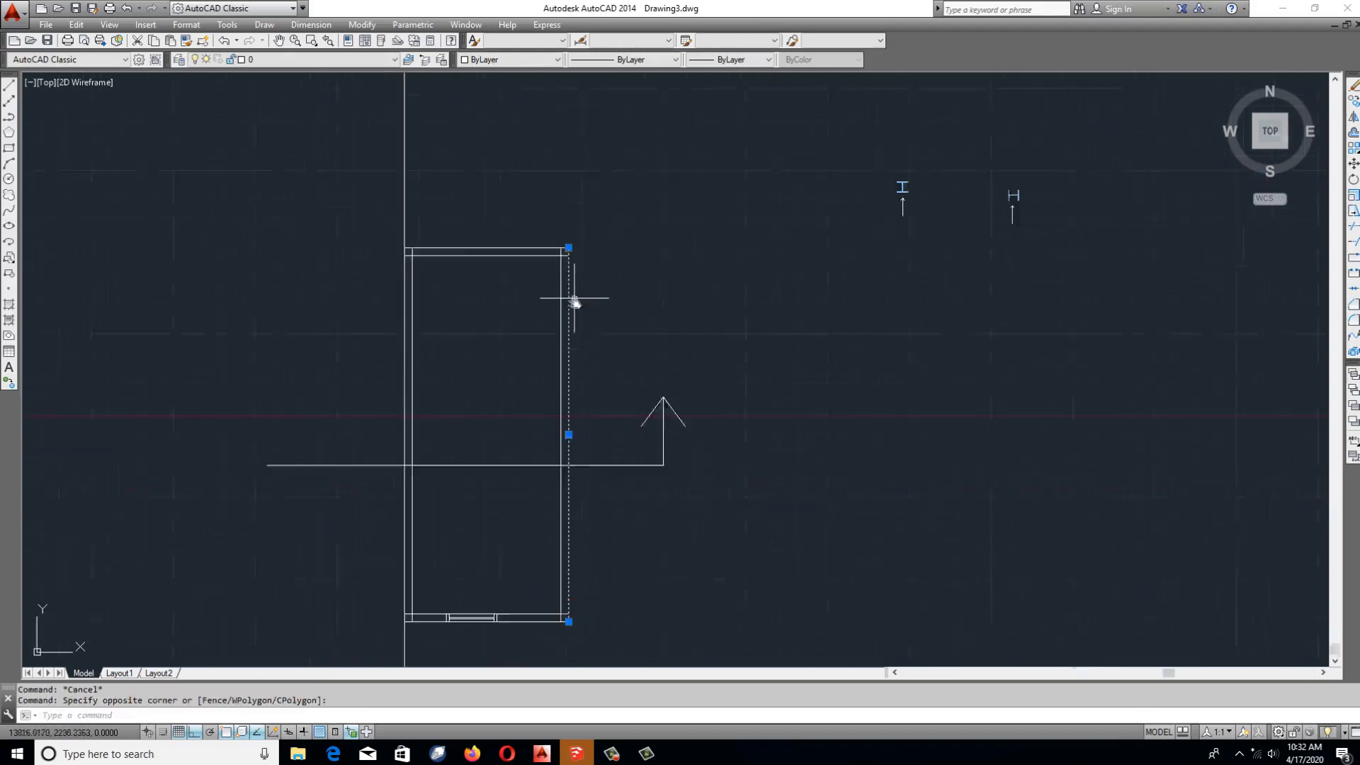
pyautogui.press('Escape')
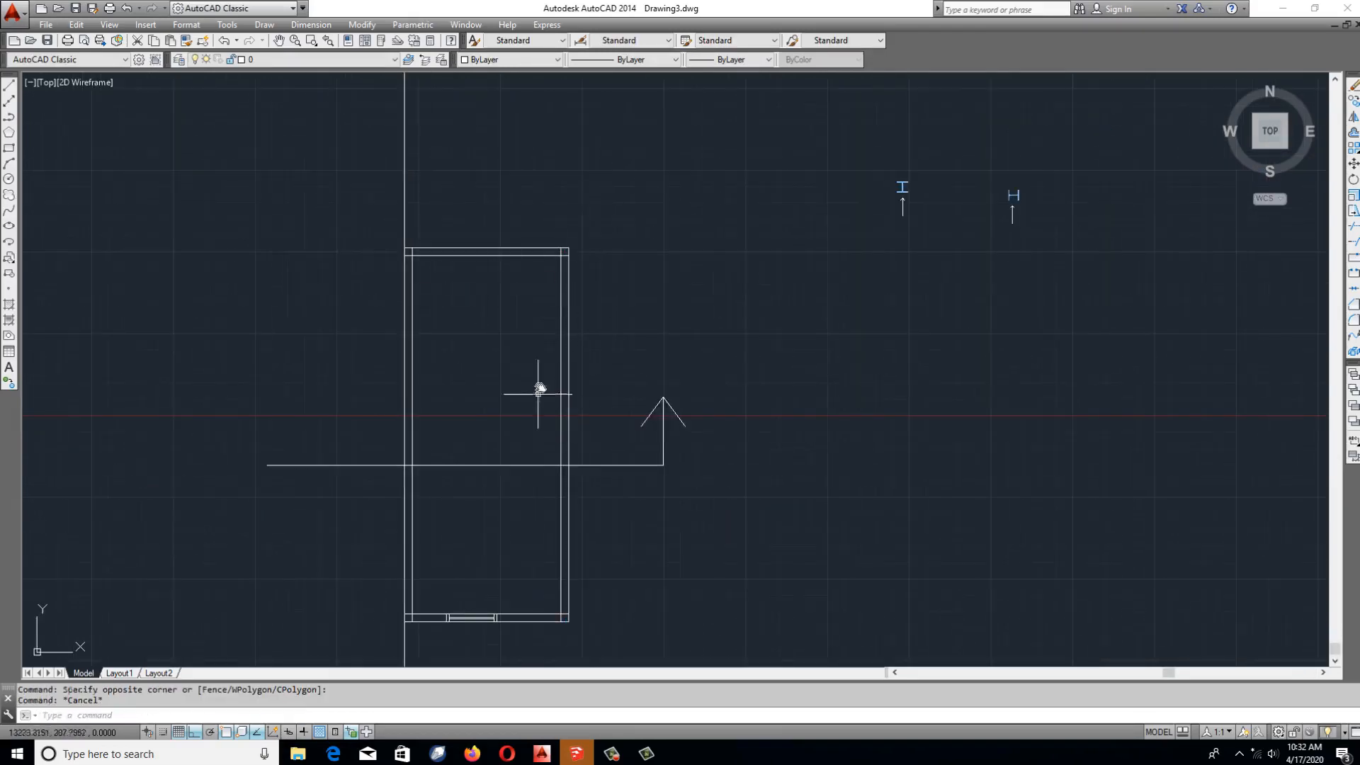
# Draw a vertical construction line along the inner face of the plan's left wall.
pyautogui.write('xl')
pyautogui.press('Return')
pyautogui.scroll(2, 426, 338)
pyautogui.scroll(2, 425, 338)
pyautogui.scroll(-3, 395, 263)
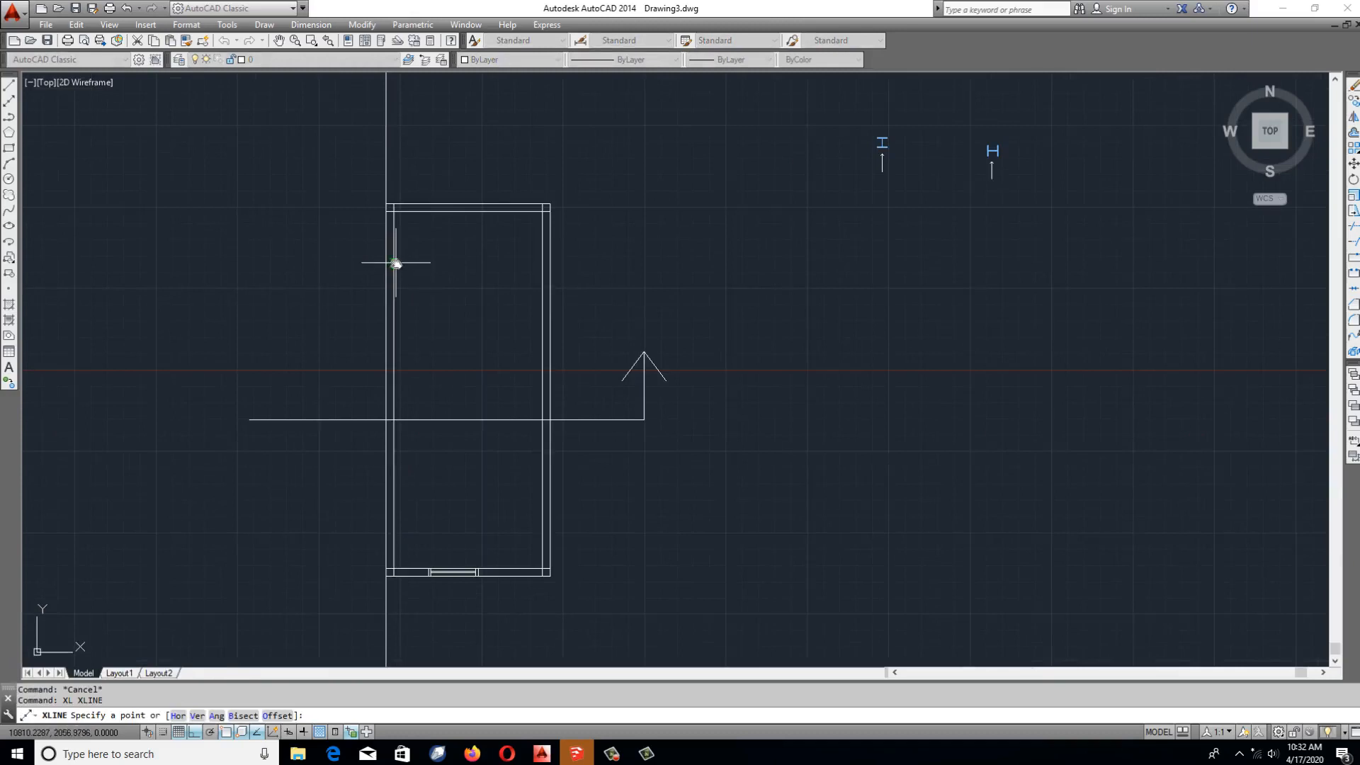
pyautogui.click(395, 264)
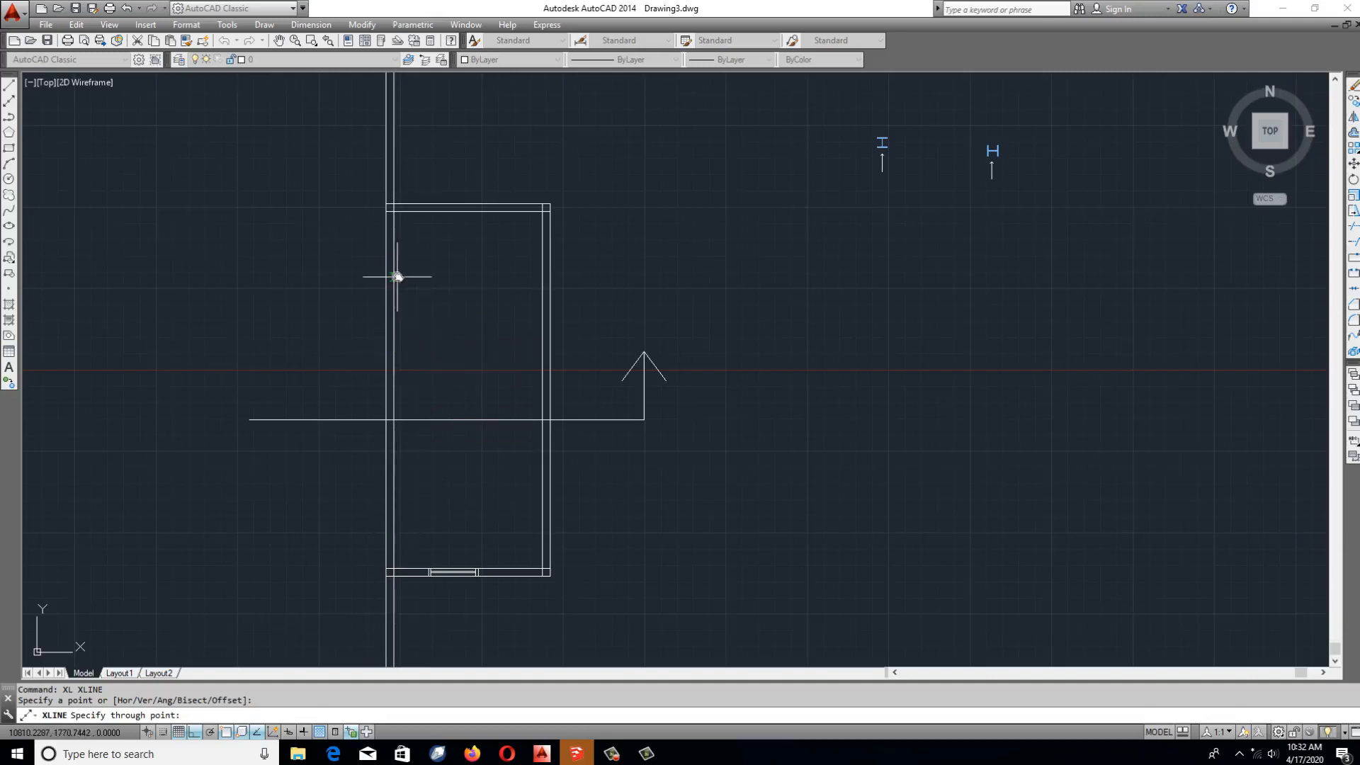
pyautogui.click(395, 397)
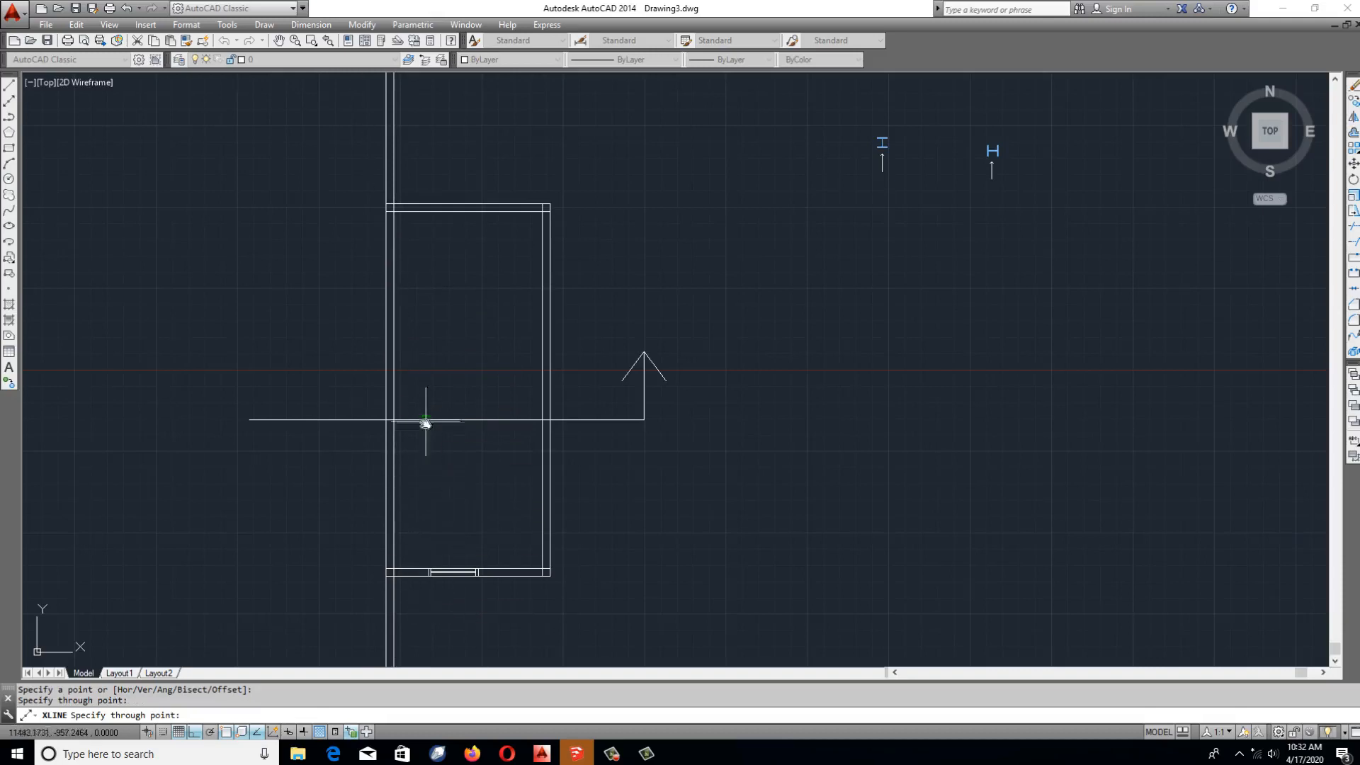
pyautogui.press('Escape')
pyautogui.scroll(-1, 534, 370)
pyautogui.moveTo(692, 385); pyautogui.dragTo(714, 481, button='middle')
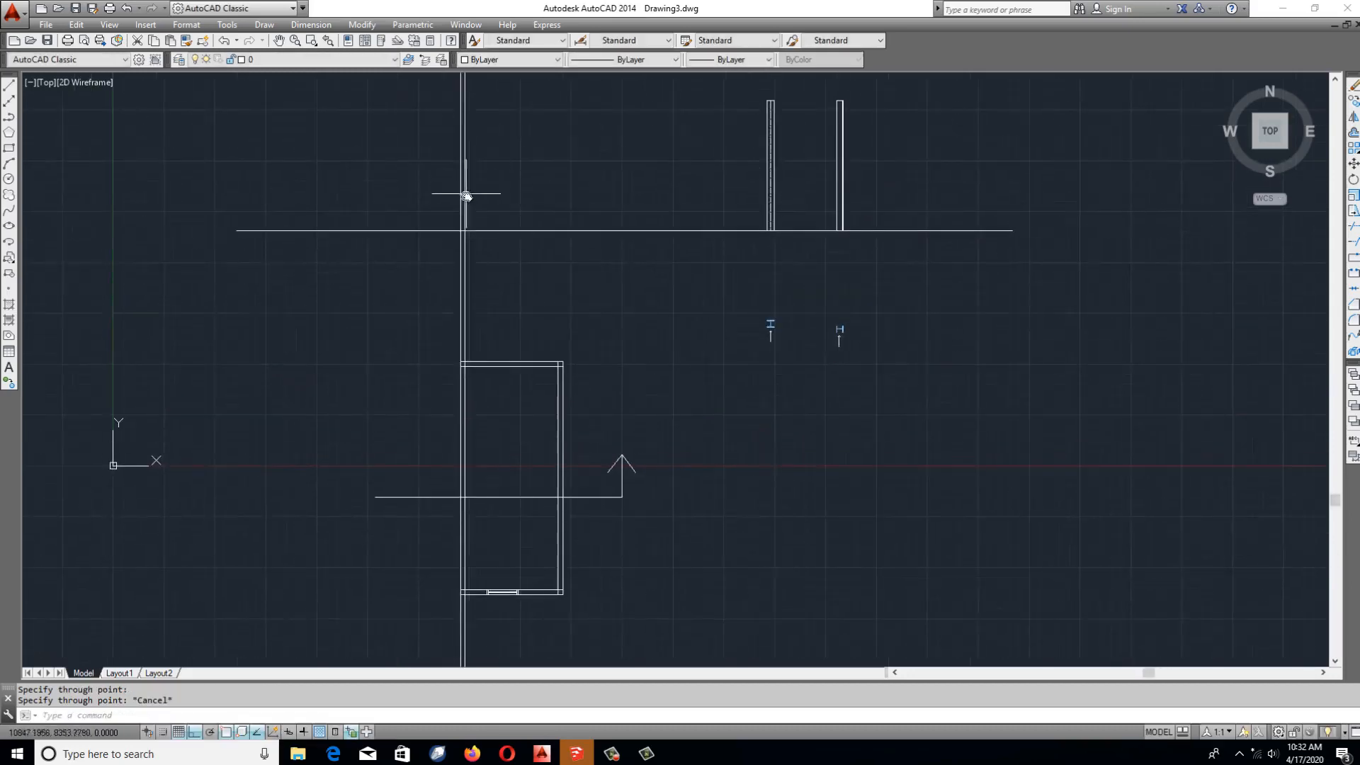
pyautogui.moveTo(662, 374); pyautogui.dragTo(610, 303, button='middle')
pyautogui.press('Escape')
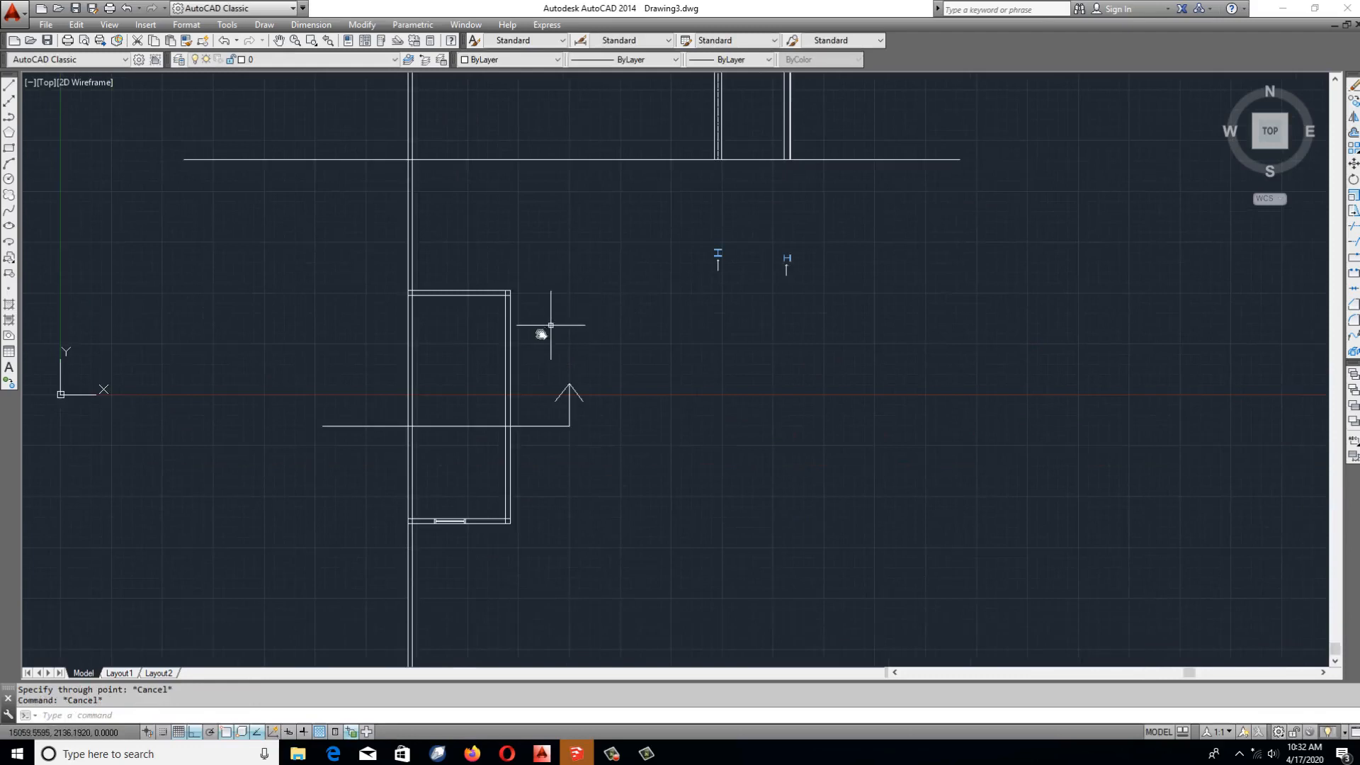
# Draw a vertical construction line along the inner face of the plan's right wall.
pyautogui.write('x')
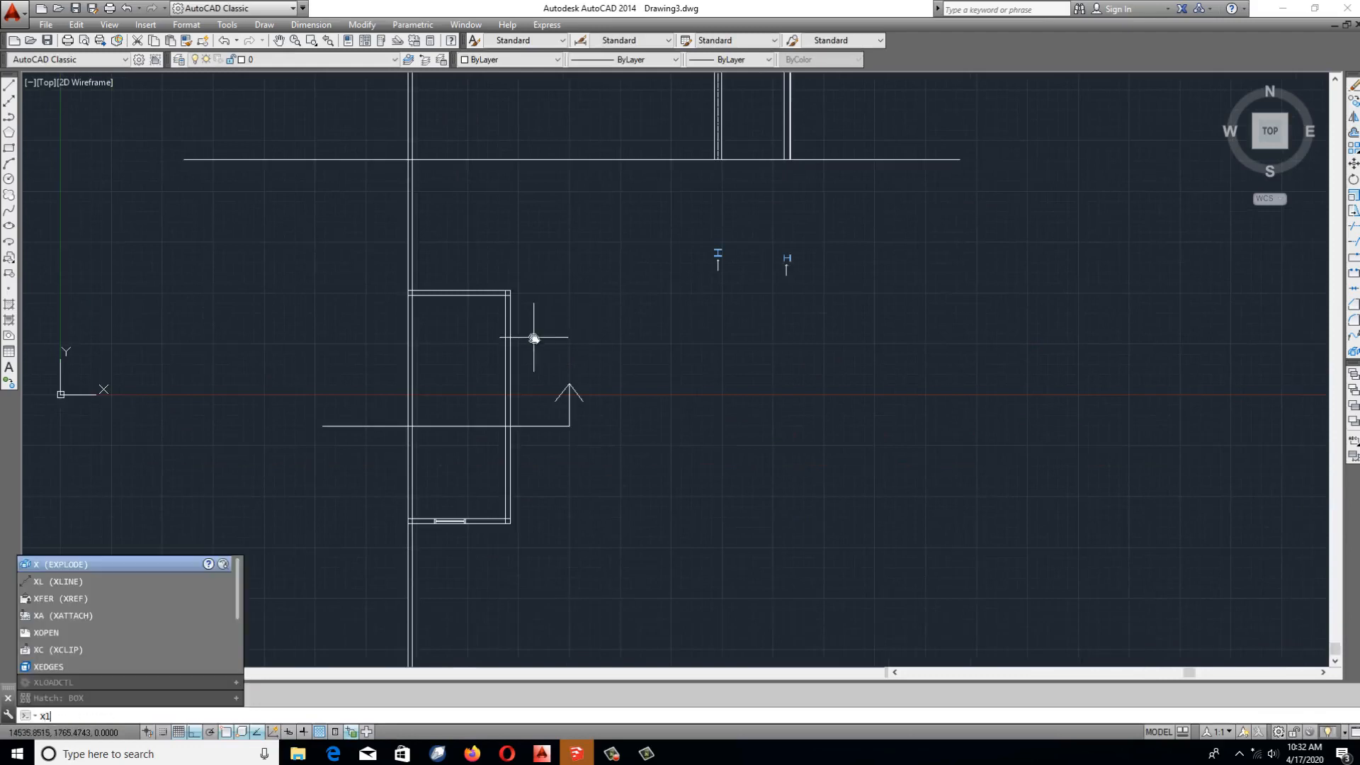
pyautogui.write('l')
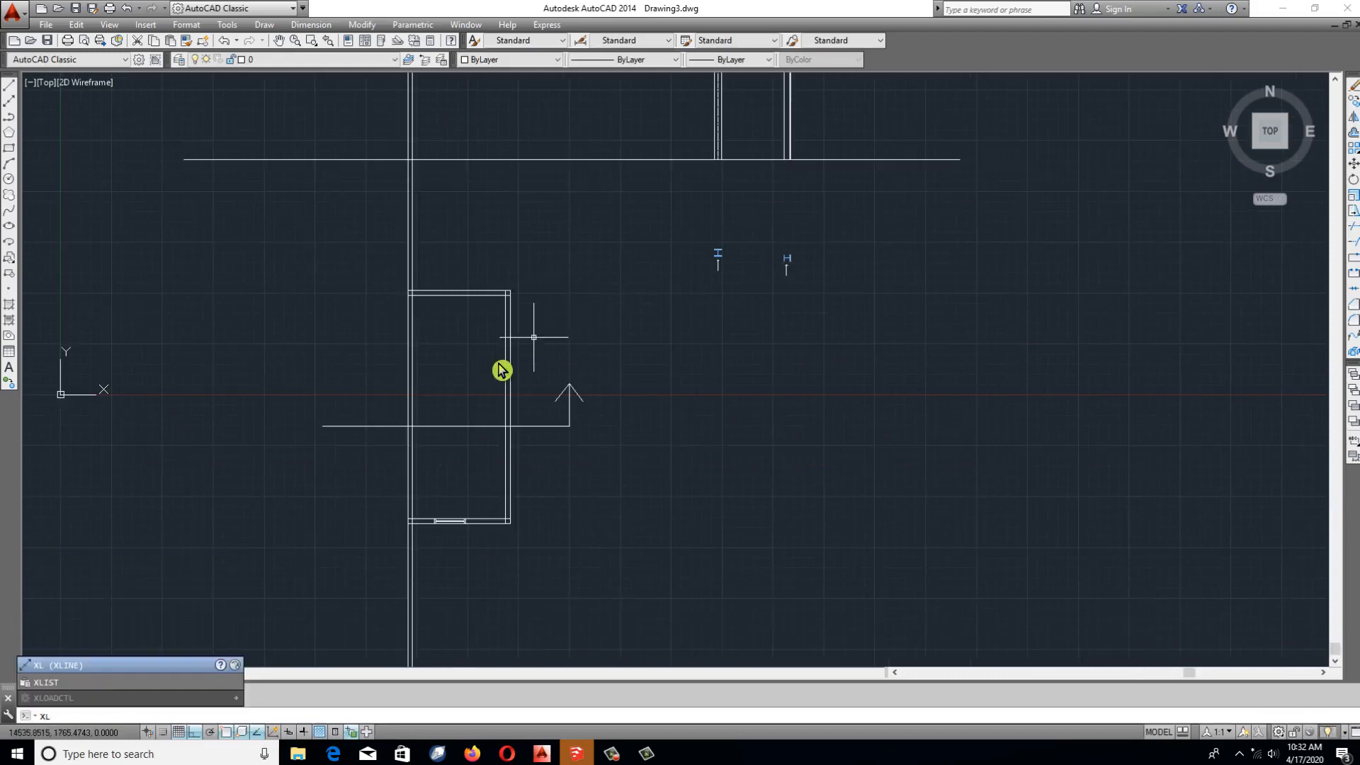
pyautogui.press('Return')
pyautogui.scroll(4, 495, 386)
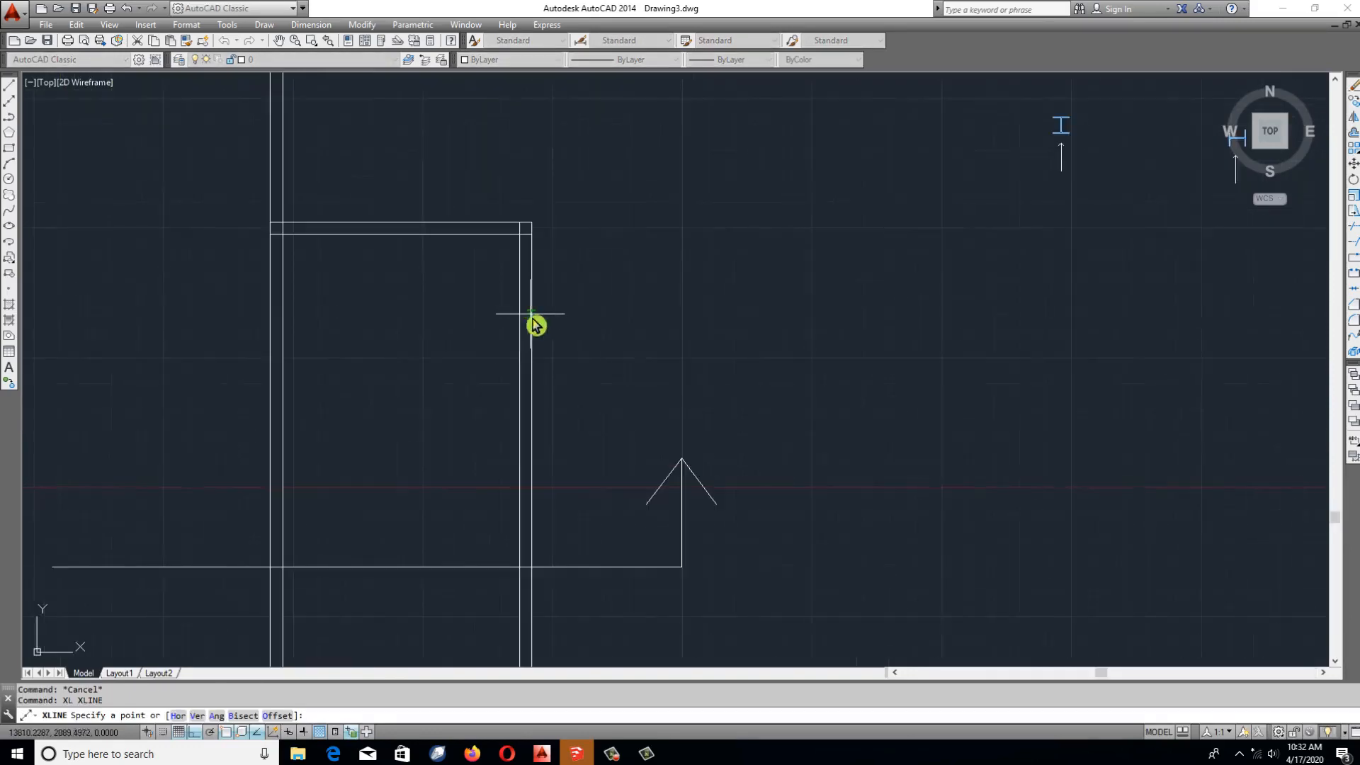
pyautogui.click(517, 319)
pyautogui.scroll(-4, 527, 379)
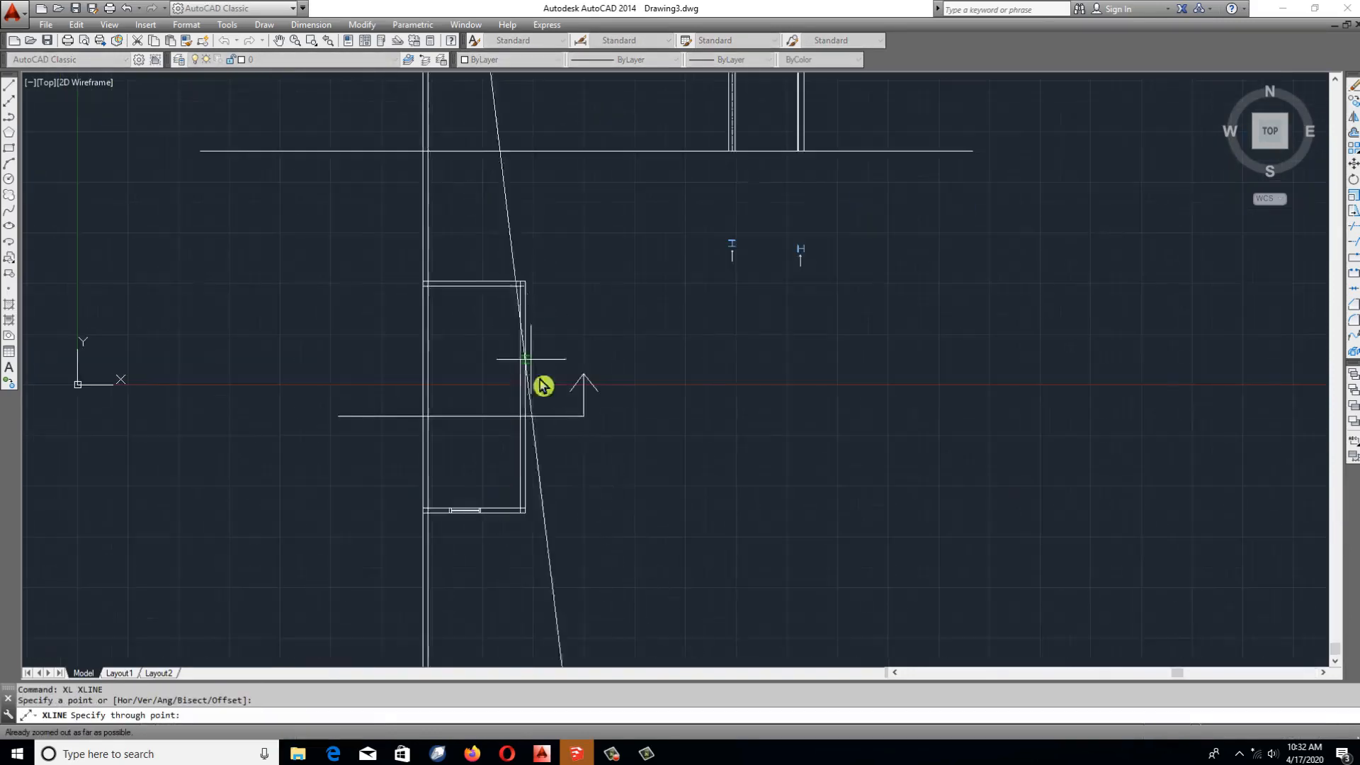
pyautogui.scroll(2, 526, 357)
pyautogui.moveTo(526, 349); pyautogui.dragTo(559, 254, button='middle')
pyautogui.scroll(-1, 559, 255)
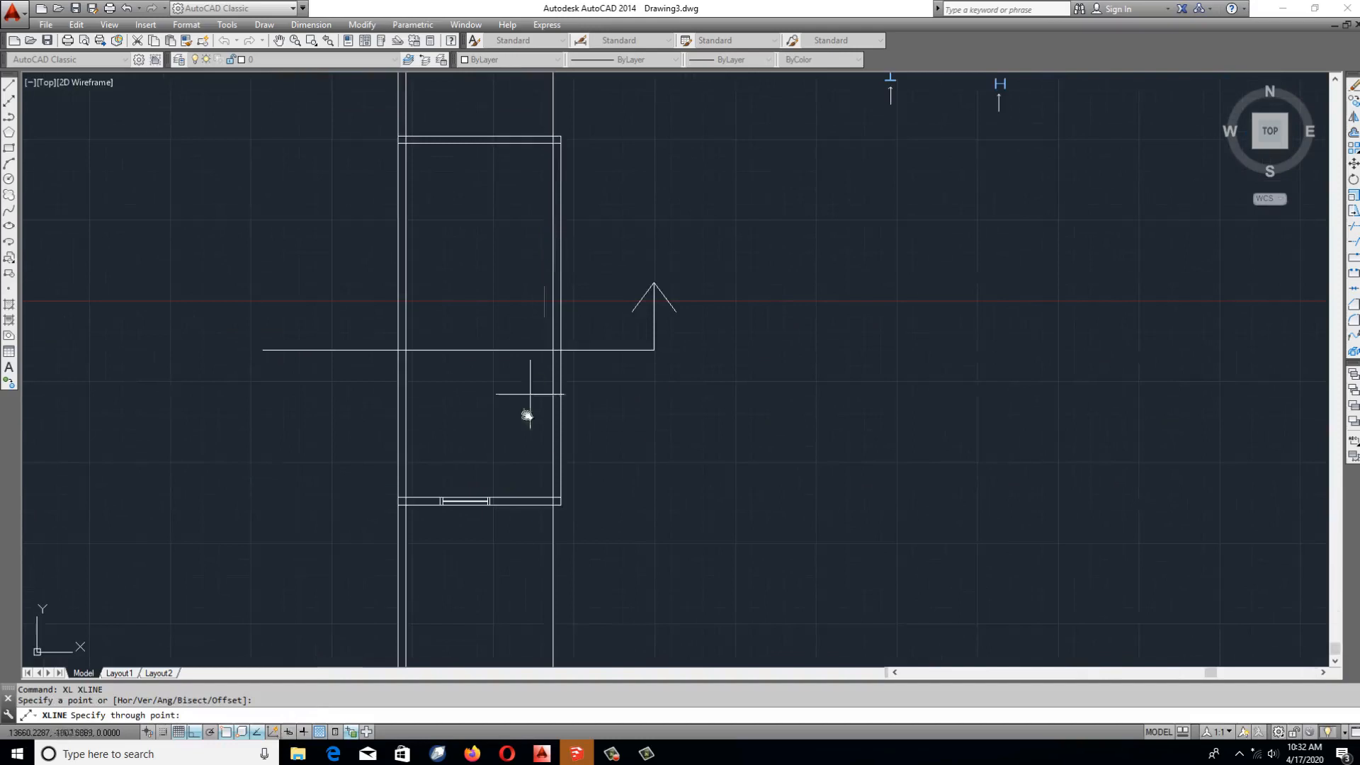
pyautogui.scroll(1, 543, 405)
pyautogui.click(557, 444)
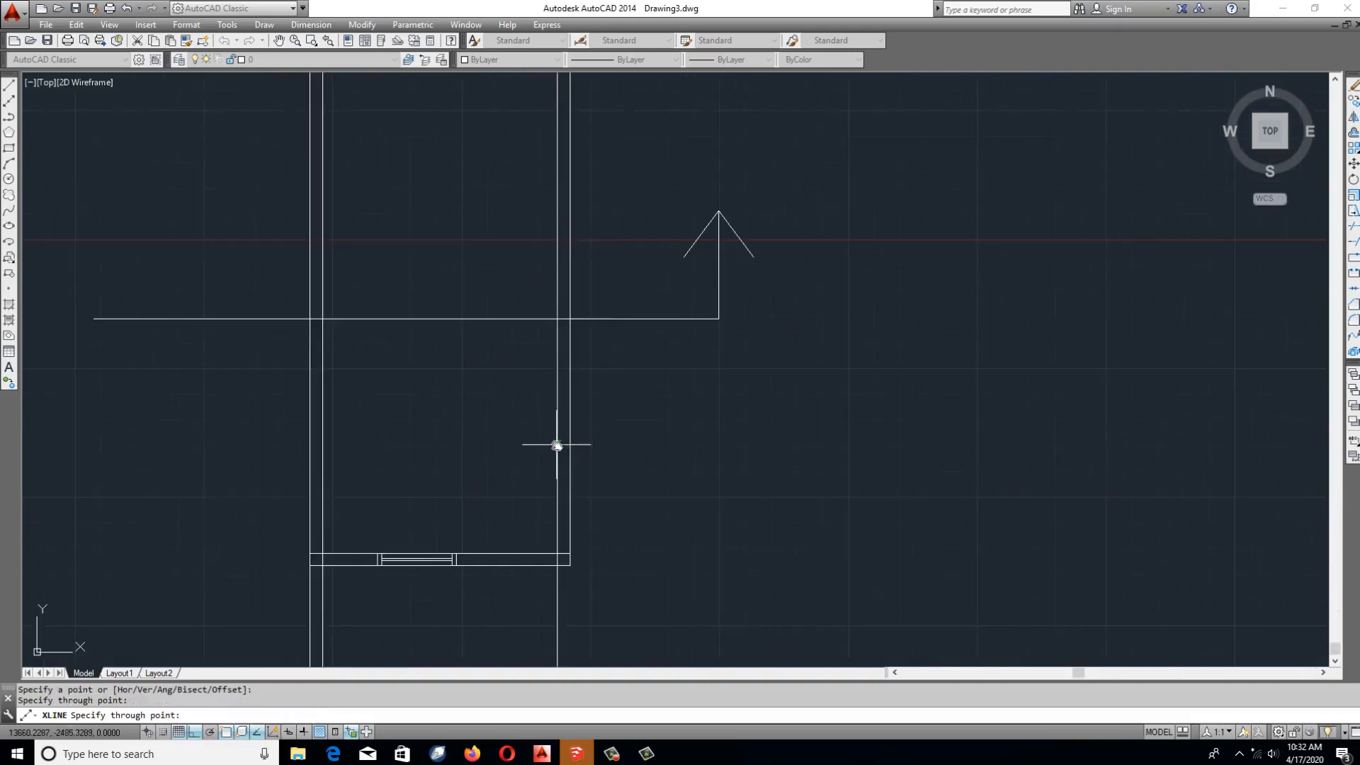
pyautogui.press('Return')
pyautogui.scroll(-1, 497, 516)
pyautogui.scroll(-1, 531, 481)
pyautogui.press('Escape')
pyautogui.scroll(-1, 537, 142)
pyautogui.moveTo(537, 141); pyautogui.dragTo(614, 471, button='middle')
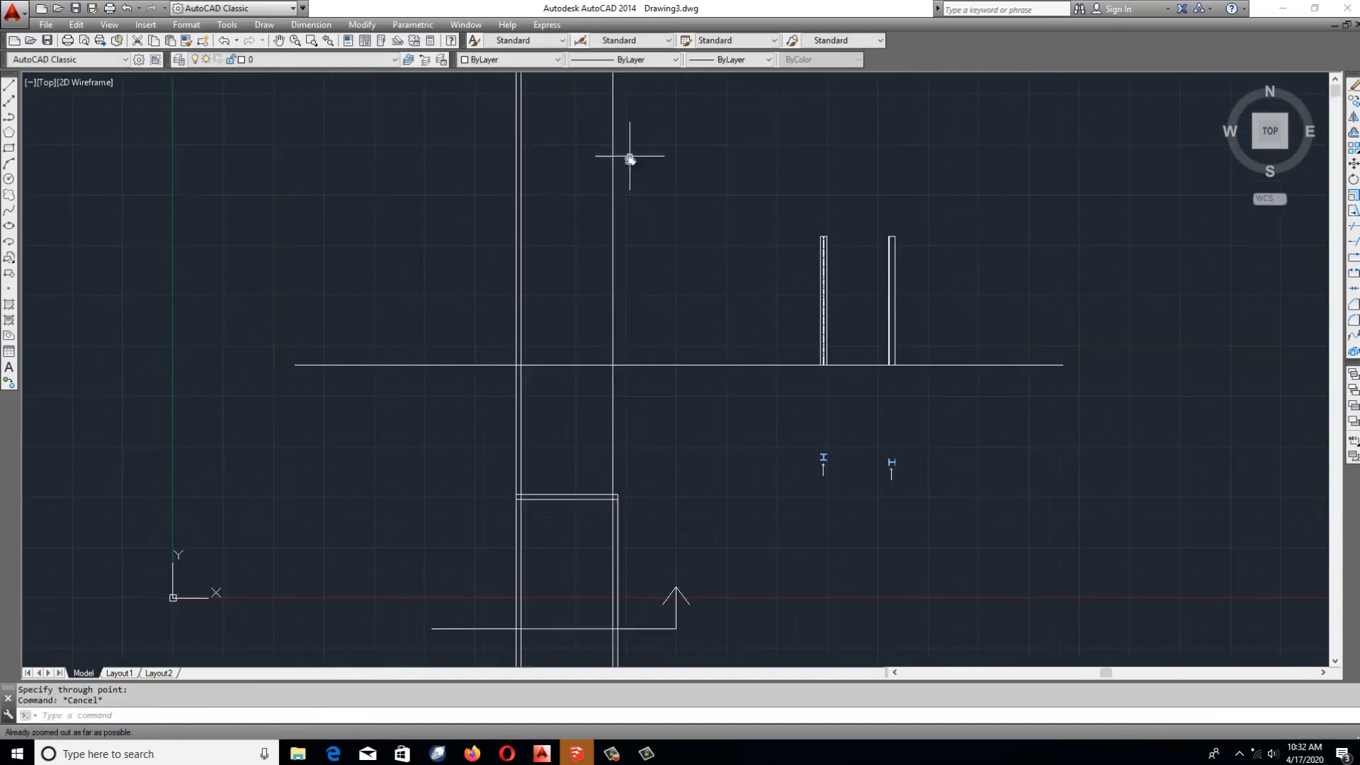
# Draw a vertical construction line along the outer face of the plan's right wall.
pyautogui.moveTo(656, 373); pyautogui.dragTo(638, 249, button='middle')
pyautogui.scroll(2, 603, 409)
pyautogui.moveTo(601, 410); pyautogui.dragTo(606, 324, button='middle')
pyautogui.press('Return')
pyautogui.click(560, 320)
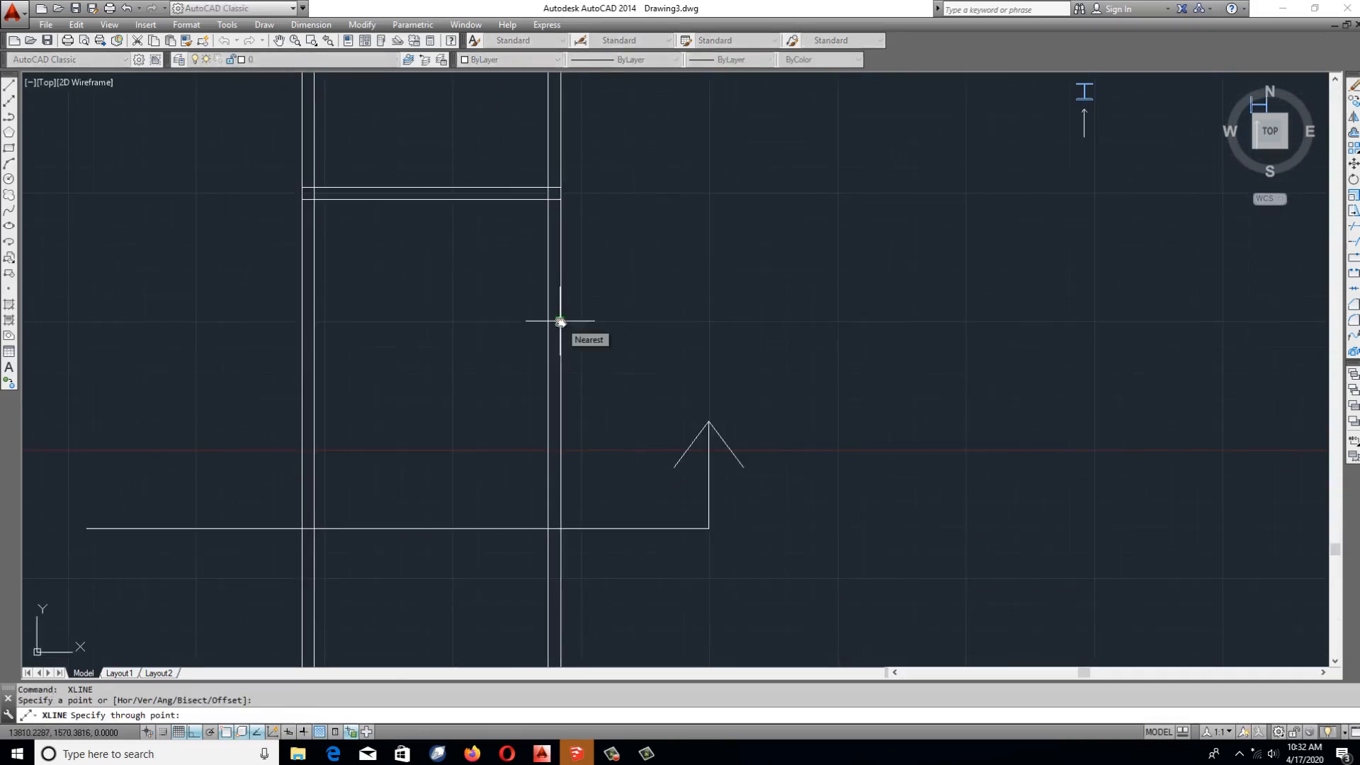
pyautogui.moveTo(583, 448); pyautogui.dragTo(628, 255, button='middle')
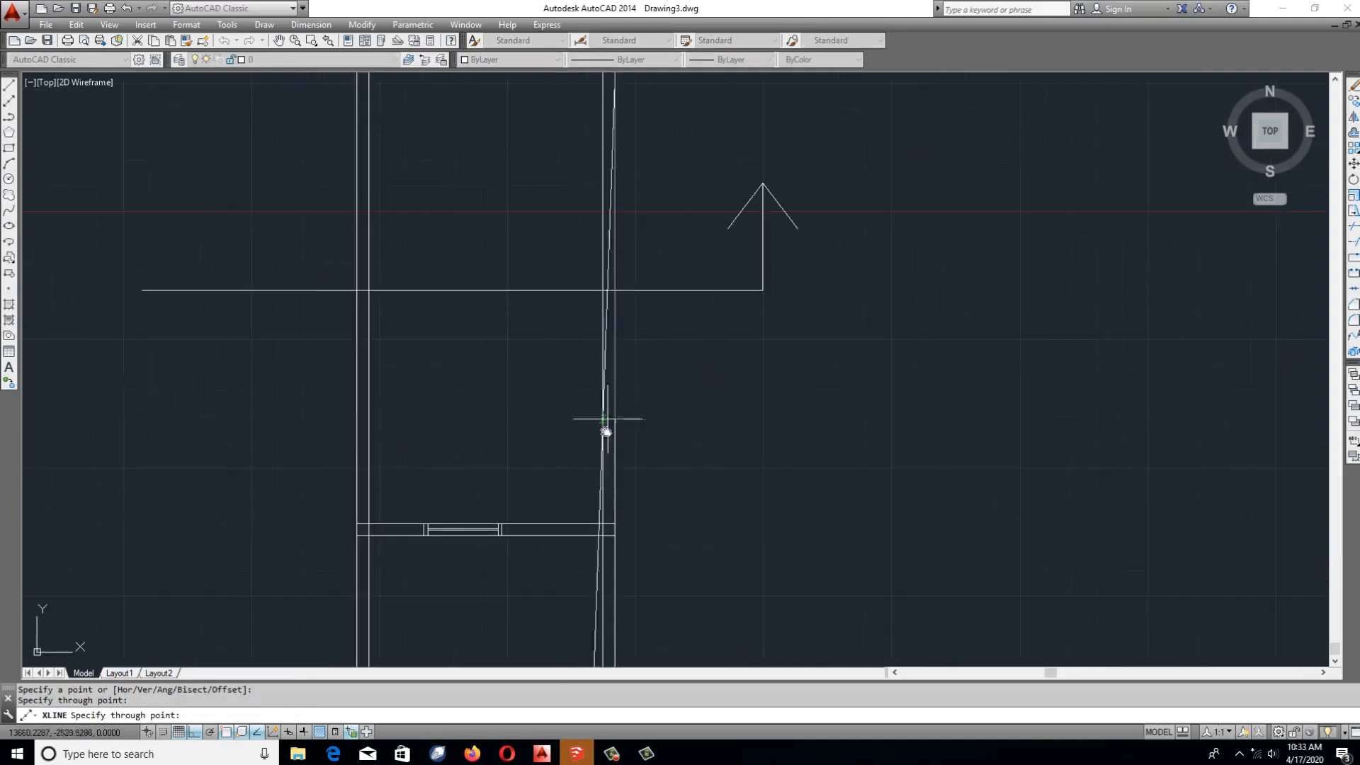
pyautogui.click(606, 424)
pyautogui.scroll(-2, 607, 439)
pyautogui.press('Return')
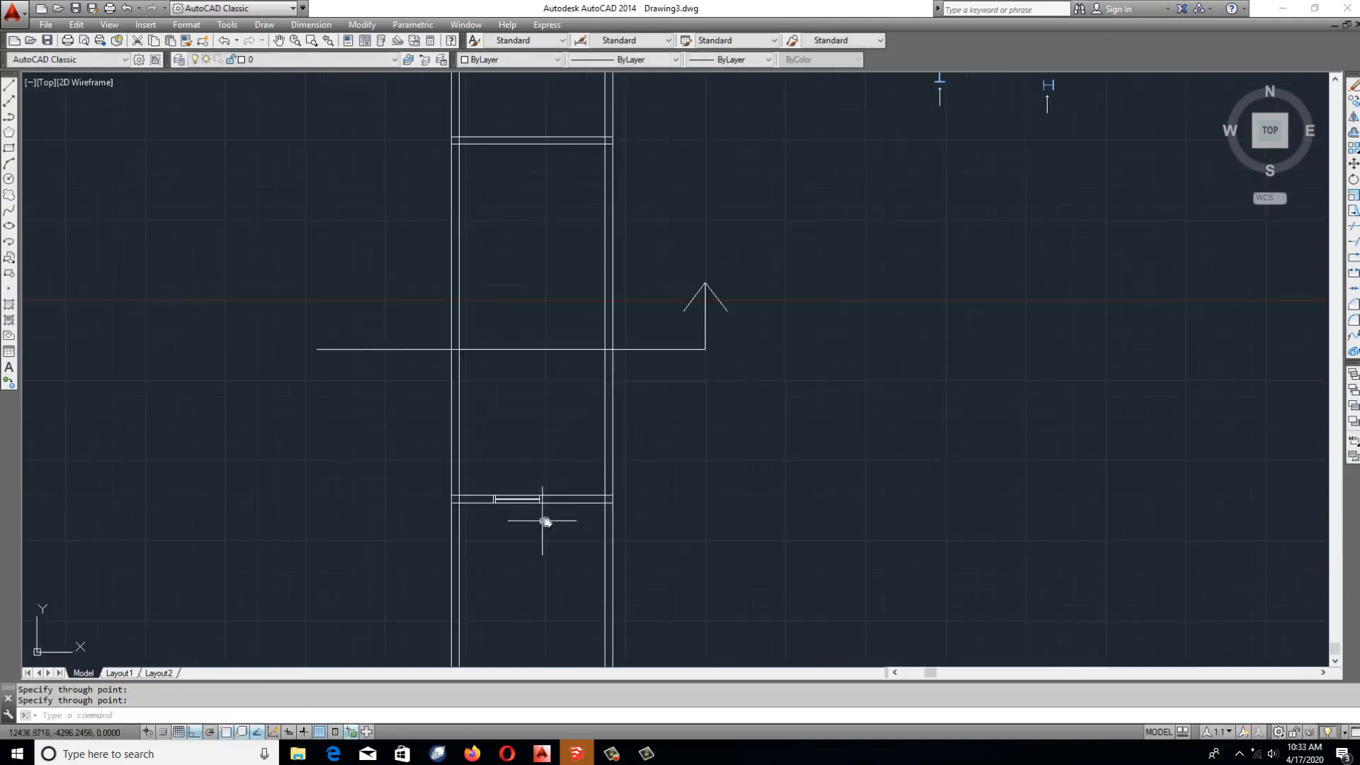
pyautogui.moveTo(650, 425); pyautogui.dragTo(657, 593, button='middle')
pyautogui.press('Escape')
# Trim away the parts of the four construction lines below the horizontal ground line.
pyautogui.scroll(-2, 691, 266)
pyautogui.moveTo(701, 260); pyautogui.dragTo(700, 523, button='middle')
pyautogui.moveTo(602, 376); pyautogui.dragTo(686, 325, button='middle')
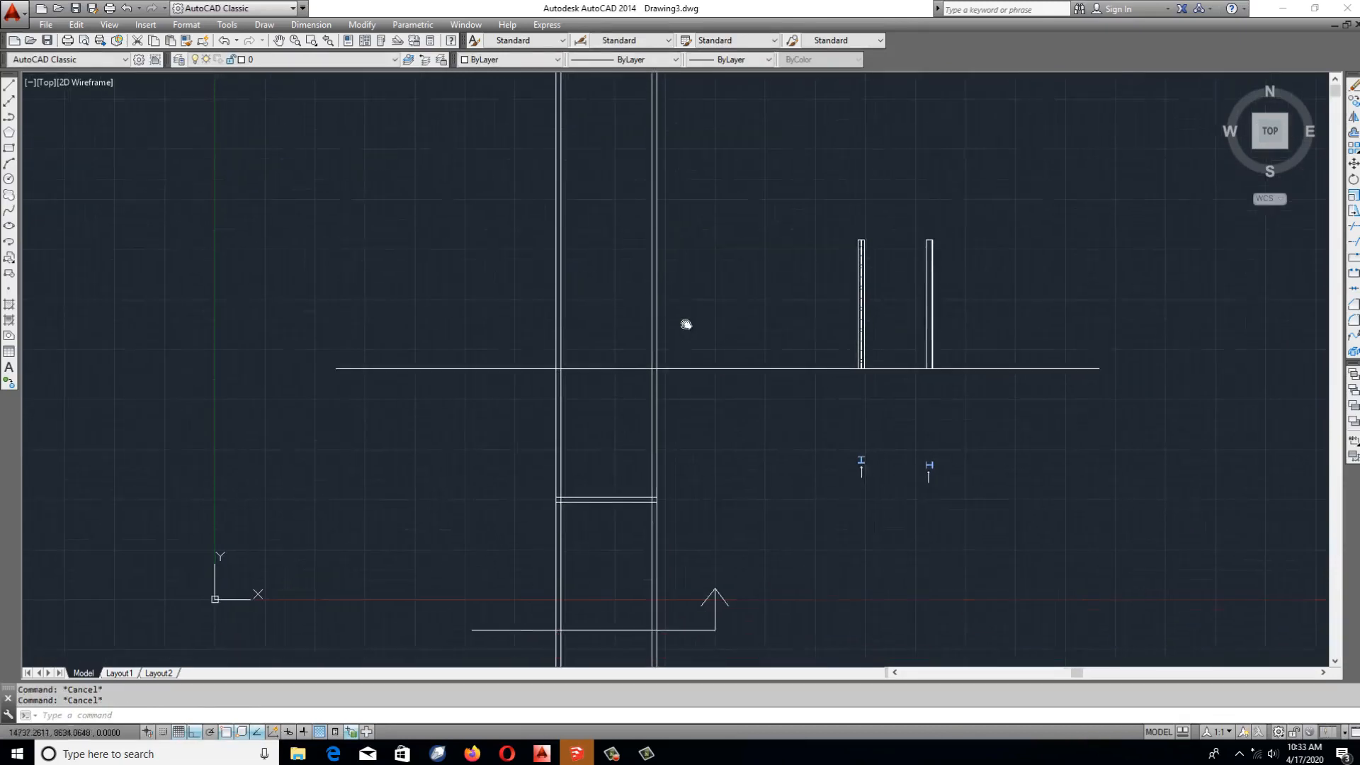
pyautogui.write('tr')
pyautogui.press('Return')
pyautogui.press('Return')
pyautogui.click(617, 340)
pyautogui.press('Escape')
pyautogui.press('Escape')
pyautogui.moveTo(889, 369); pyautogui.dragTo(755, 355, button='middle')
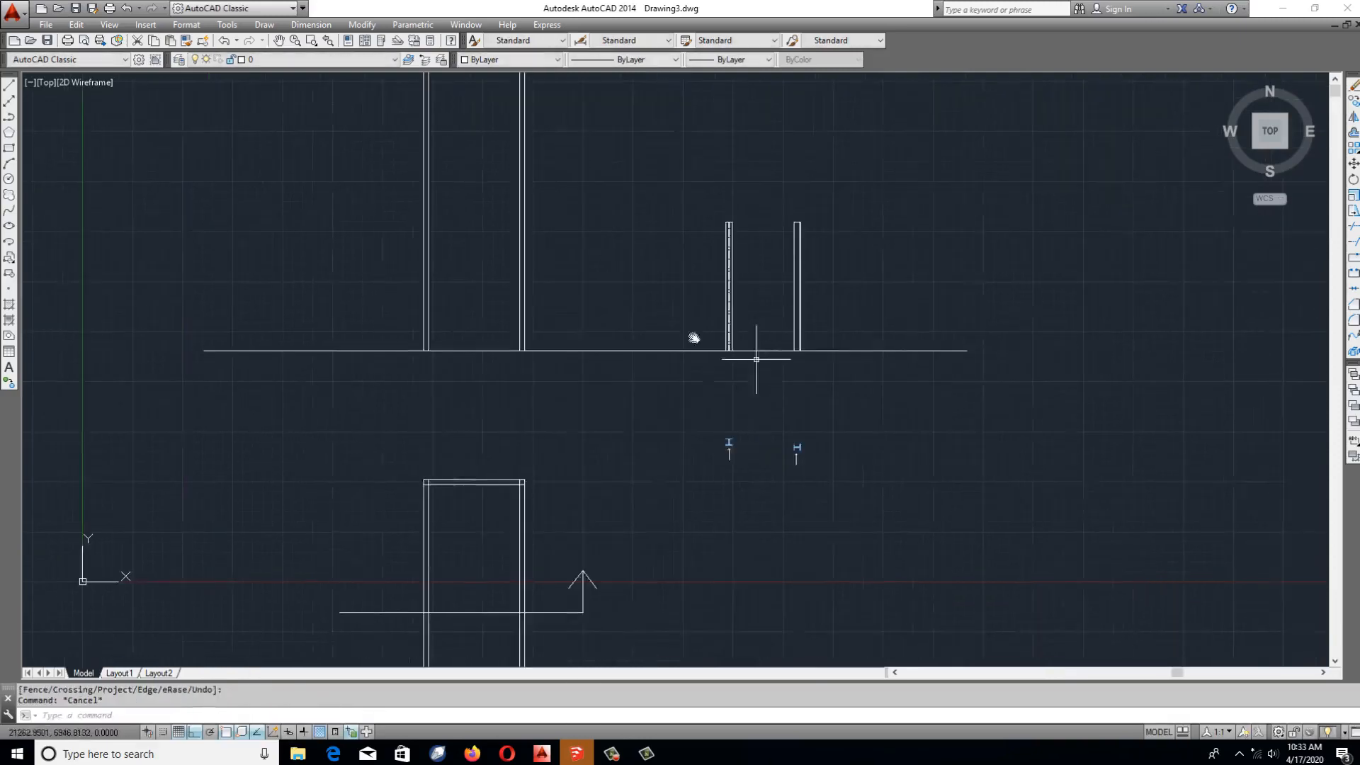
# Copy the ground line 3000 units straight up to mark the top of the wall elevation.
pyautogui.moveTo(584, 230); pyautogui.dragTo(573, 312, button='middle')
pyautogui.scroll(5, 679, 317)
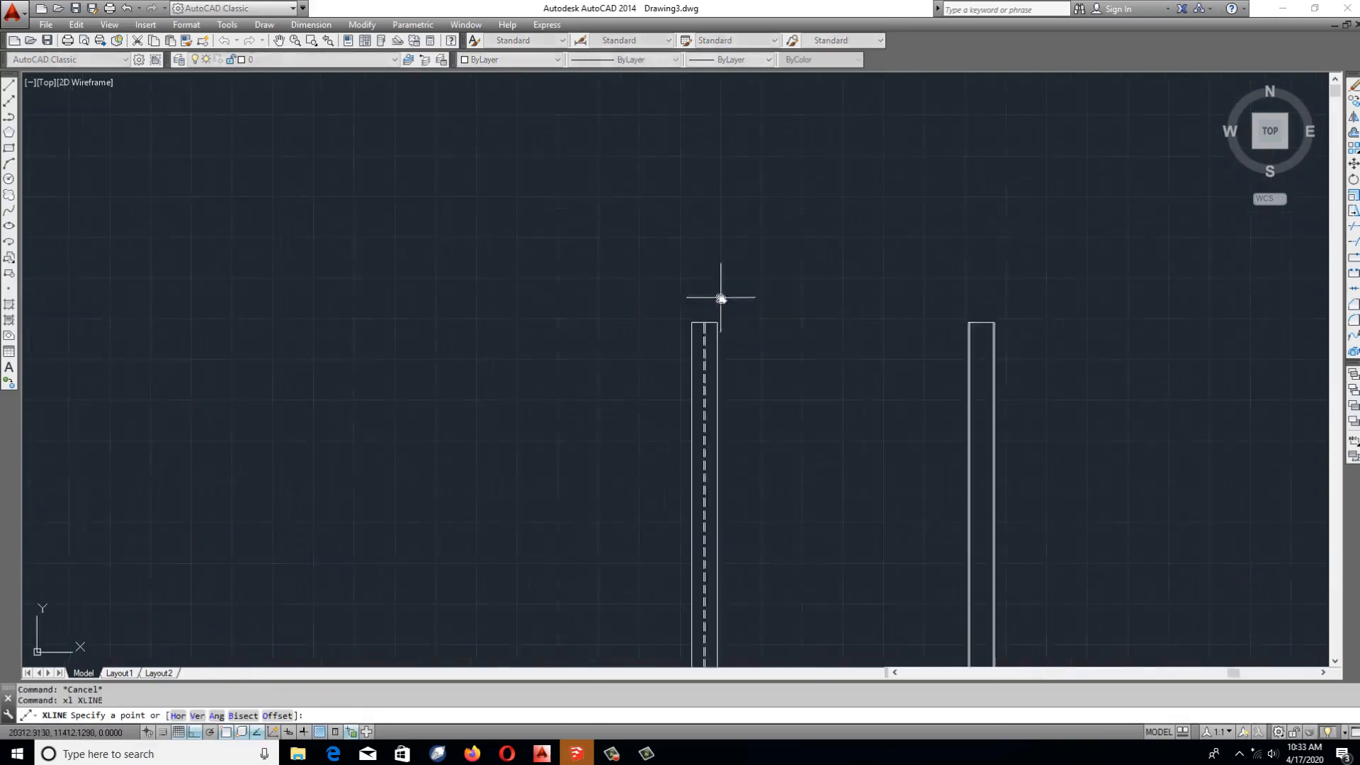
pyautogui.scroll(-5, 719, 295)
pyautogui.write('co')
pyautogui.press('Return')
pyautogui.click(619, 396)
pyautogui.click(593, 474)
pyautogui.press('Return')
pyautogui.click(580, 411)
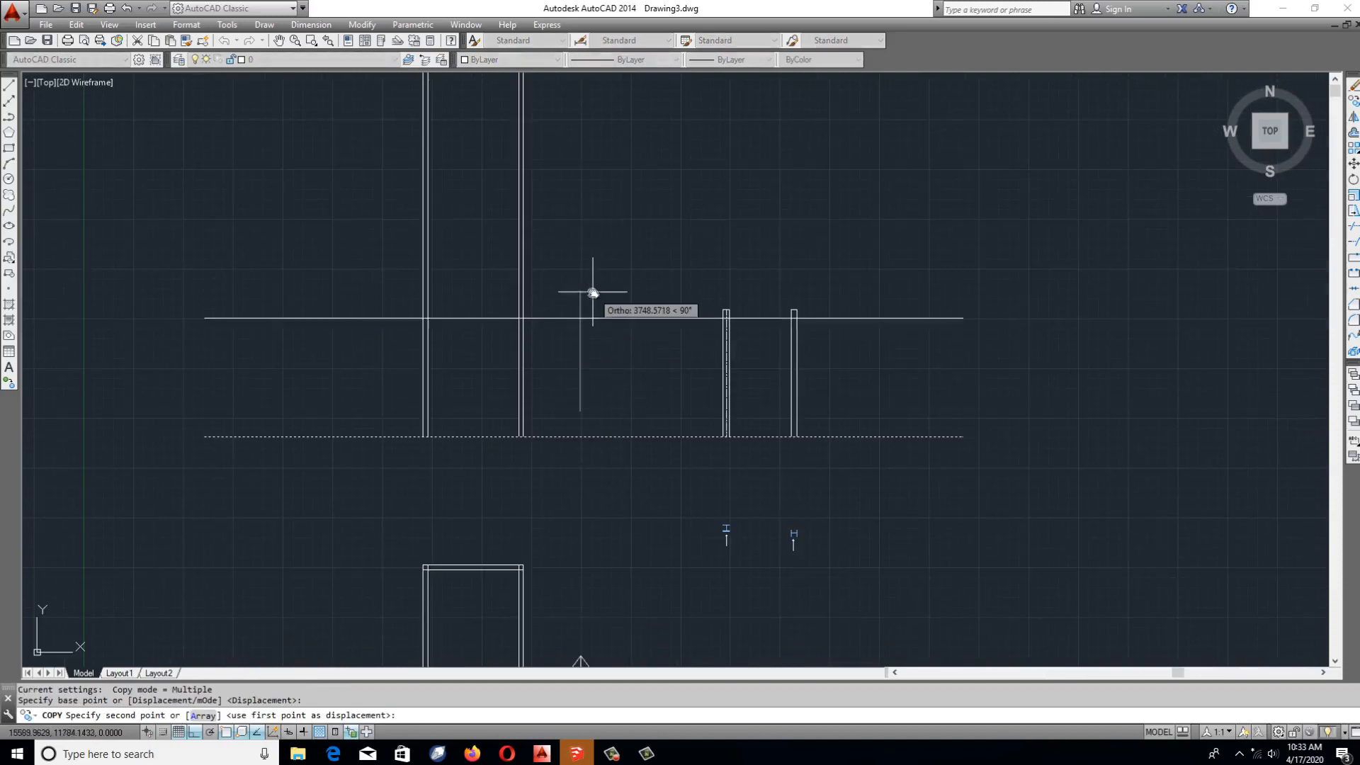
pyautogui.write('3000')
pyautogui.press('Return')
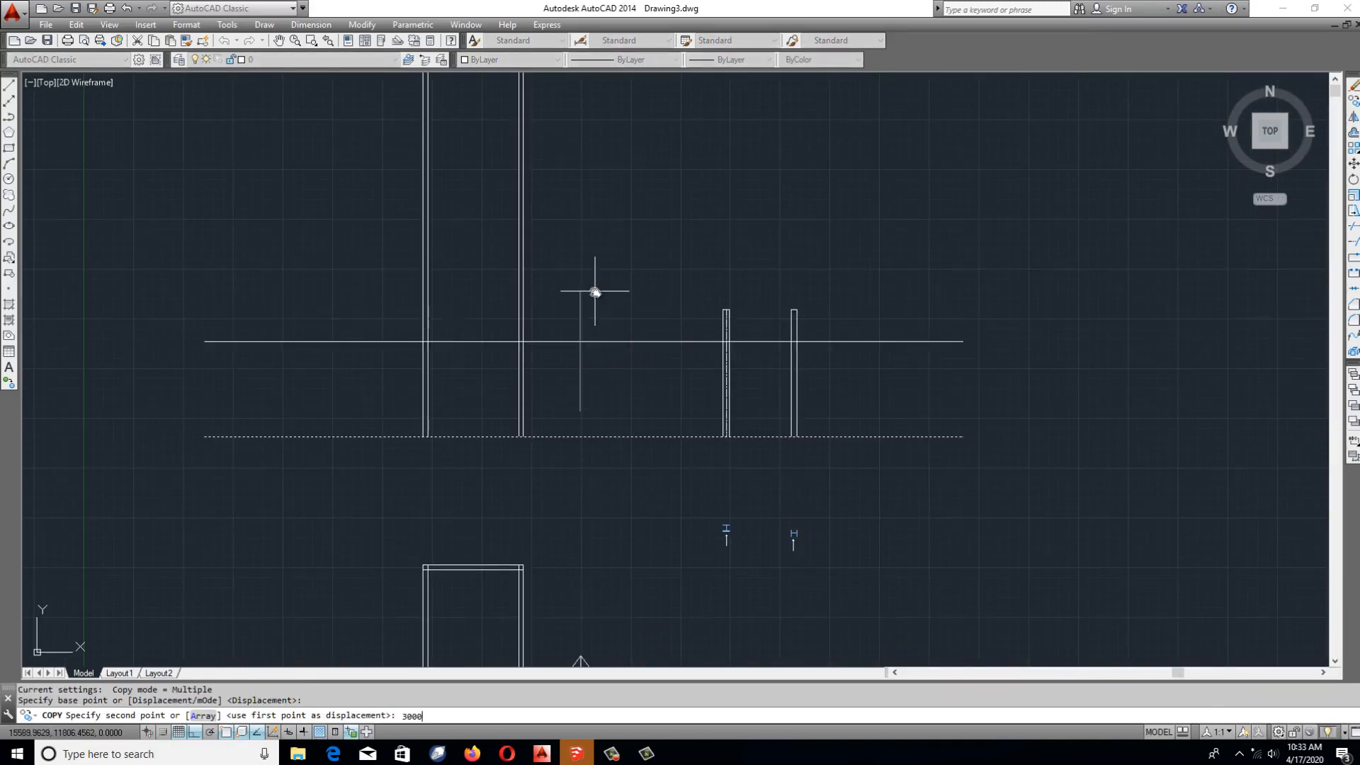
pyautogui.press('Return')
# Trim the four vertical construction lines above the copied horizontal line.
pyautogui.write('tr')
pyautogui.press('Return')
pyautogui.click(630, 285)
pyautogui.click(236, 396)
pyautogui.press('Return')
pyautogui.click(607, 292)
pyautogui.click(304, 352)
pyautogui.click(605, 347)
pyautogui.press('Escape')
# Trim both ends of the upper horizontal line back to the outer wall lines of the elevation.
pyautogui.press('Return')
pyautogui.click(602, 327)
pyautogui.click(409, 372)
pyautogui.press('Return')
pyautogui.click(464, 329)
pyautogui.click(452, 382)
pyautogui.moveTo(496, 383); pyautogui.dragTo(776, 334, button='middle')
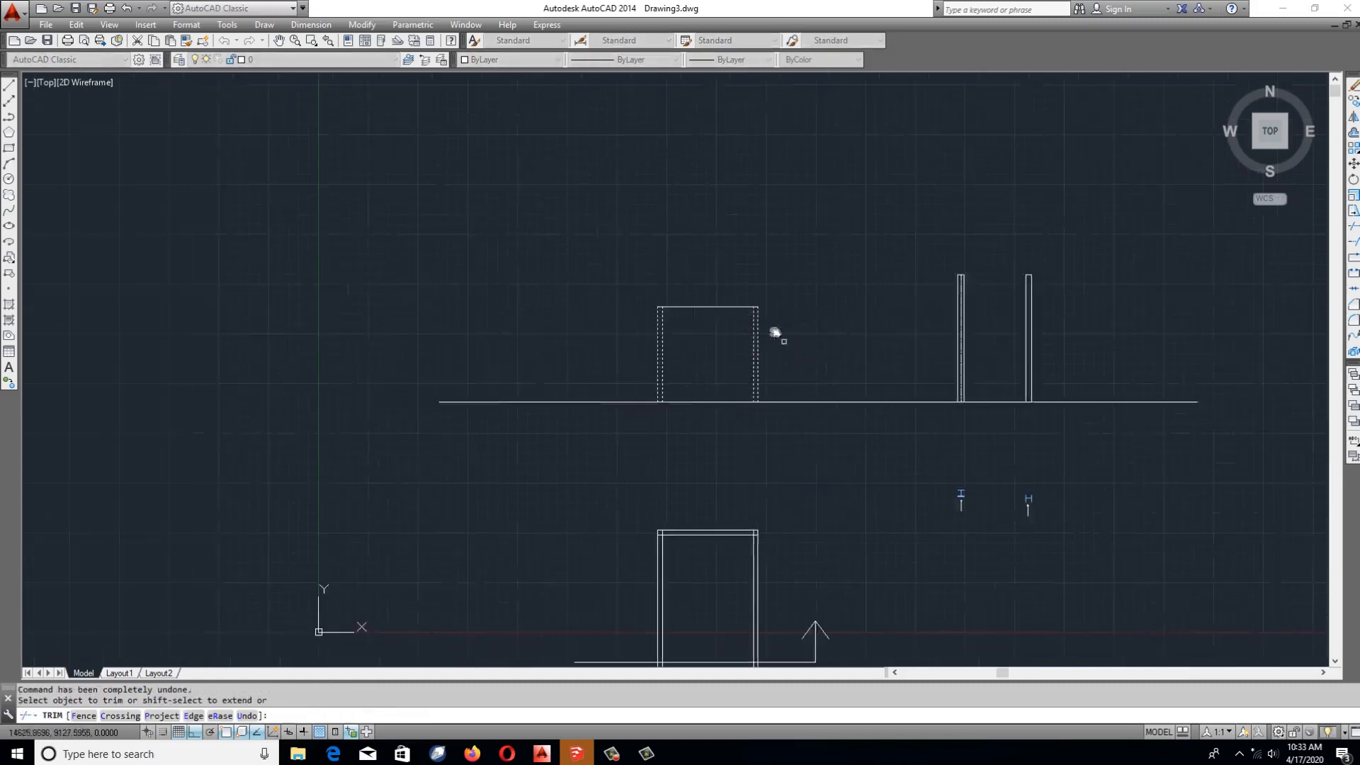
pyautogui.press('Escape')
pyautogui.scroll(4, 729, 322)
pyautogui.scroll(-4, 648, 289)
pyautogui.press('Escape')
pyautogui.moveTo(713, 245); pyautogui.dragTo(649, 206, button='middle')
pyautogui.press('Escape')
pyautogui.moveTo(634, 312); pyautogui.dragTo(505, 253, button='middle')
pyautogui.scroll(4, 506, 253)
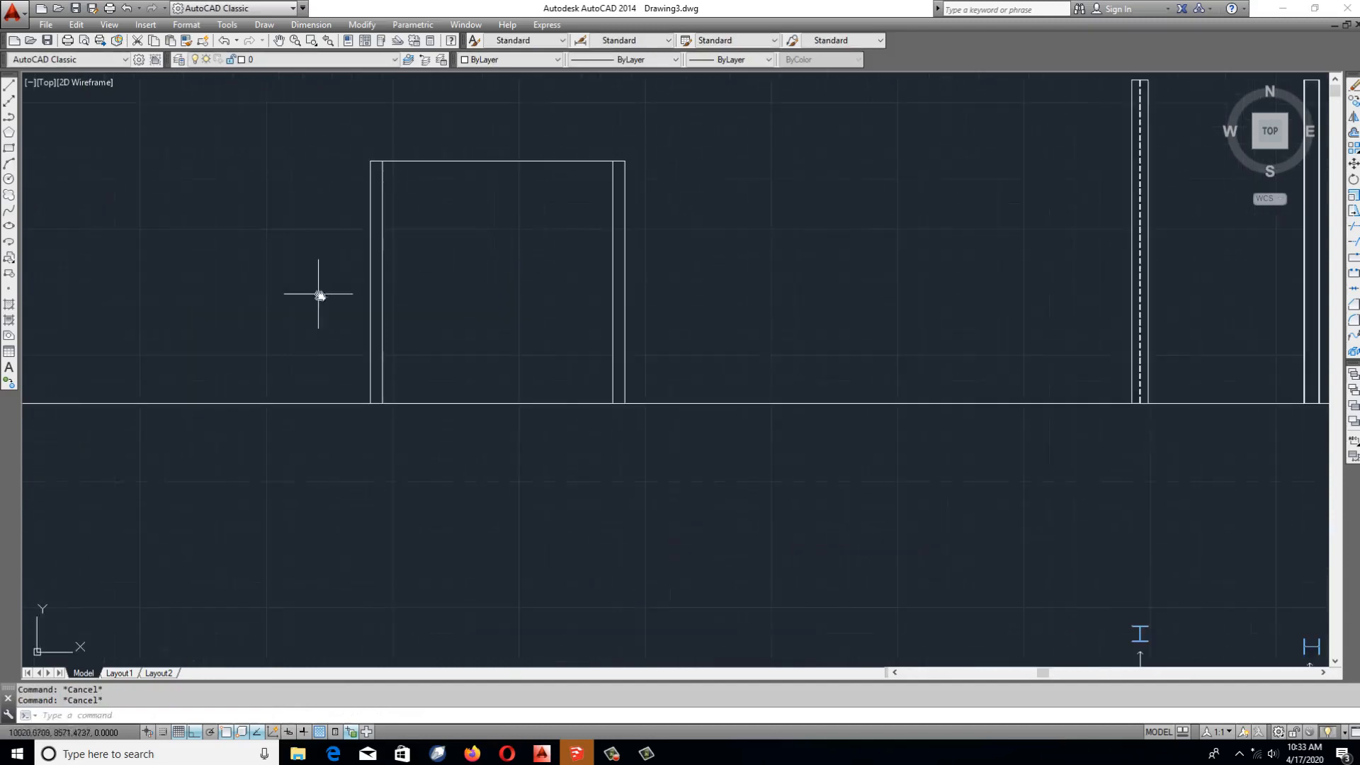
pyautogui.scroll(-7, 467, 241)
pyautogui.scroll(3, 484, 354)
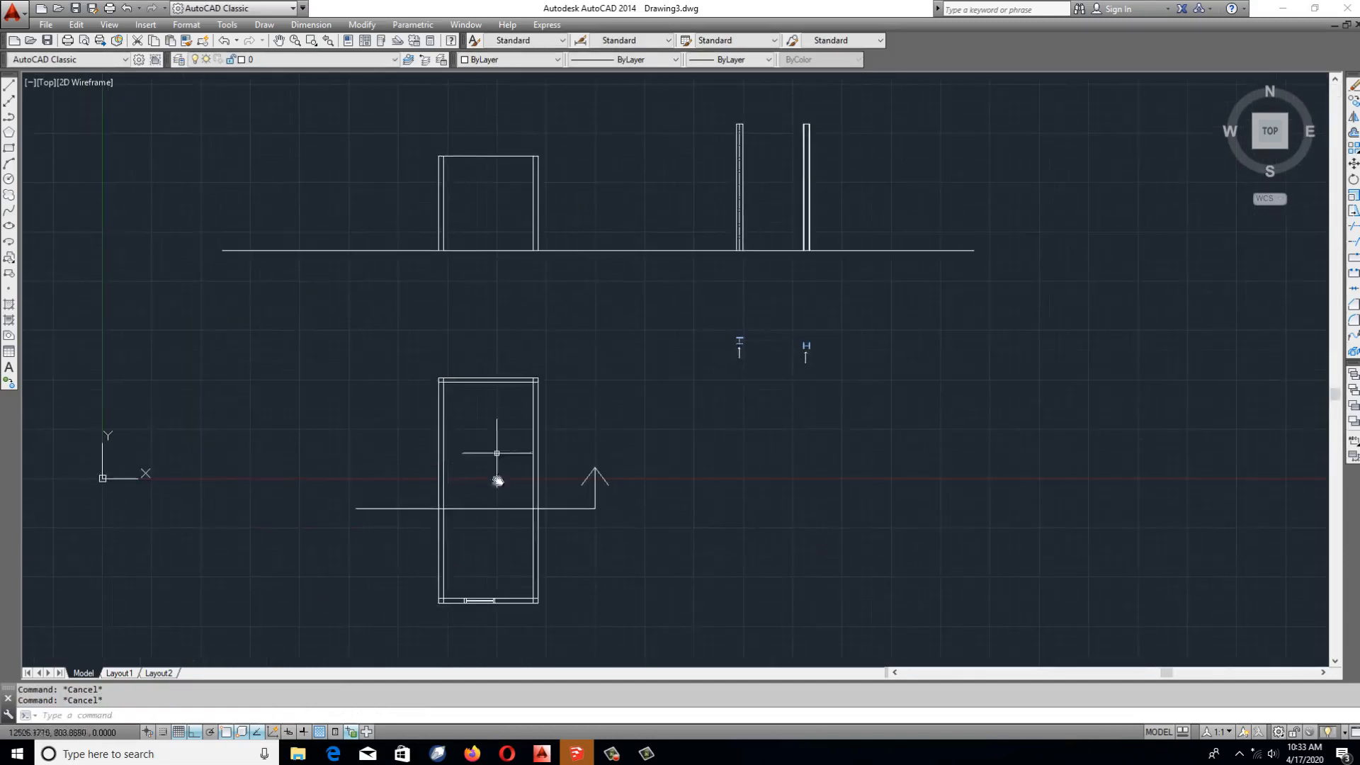
pyautogui.moveTo(444, 397); pyautogui.dragTo(571, 366, button='middle')
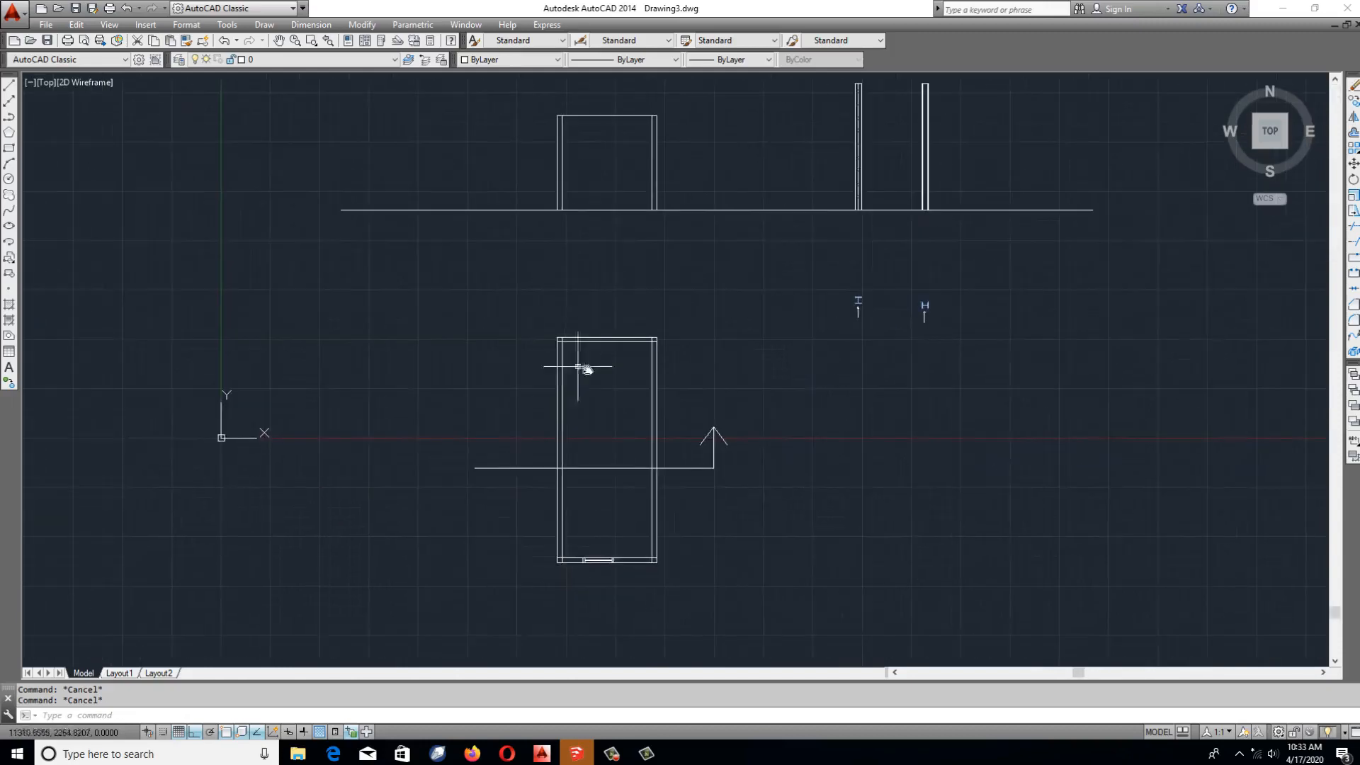
pyautogui.write('o')
pyautogui.press('Return')
pyautogui.click(772, 306)
pyautogui.click(473, 604)
pyautogui.press('Return')
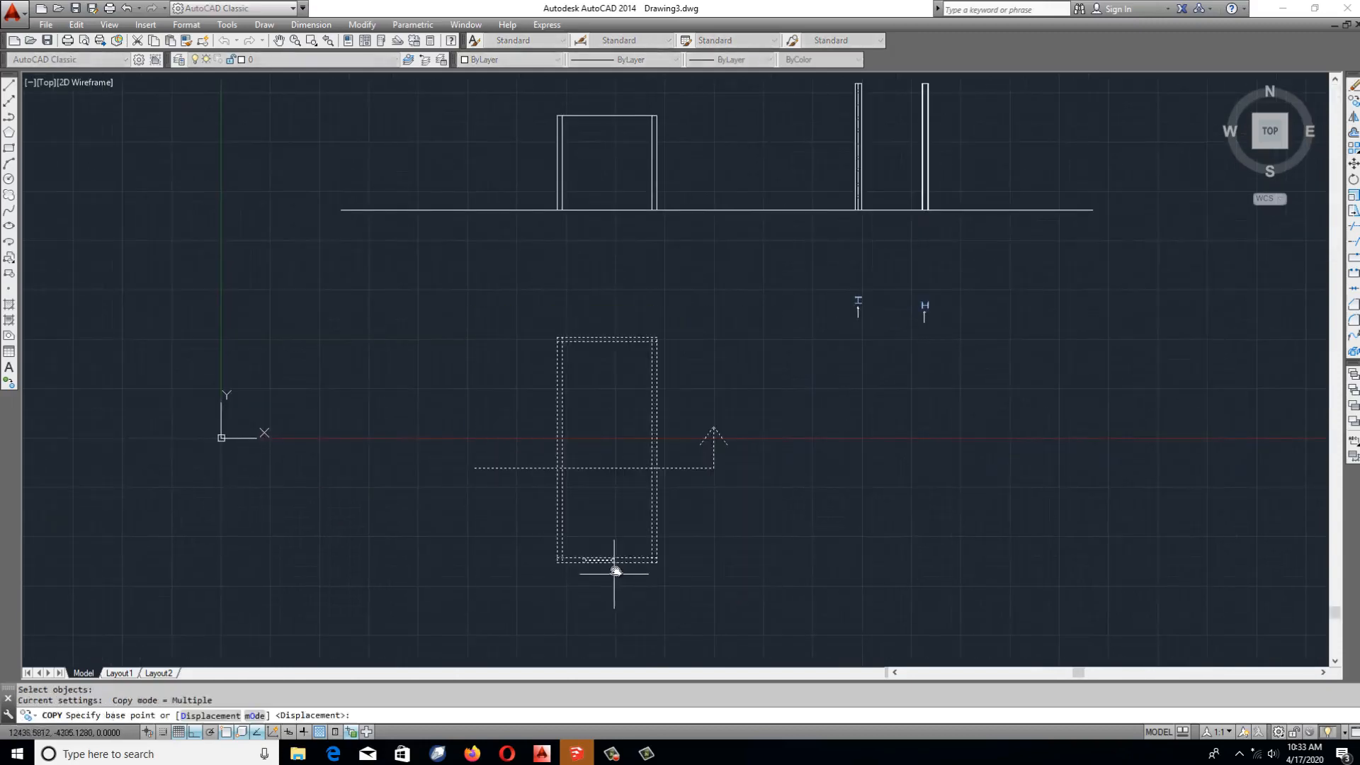
pyautogui.press('Escape')
pyautogui.press('Escape')
pyautogui.moveTo(611, 546); pyautogui.dragTo(517, 565, button='middle')
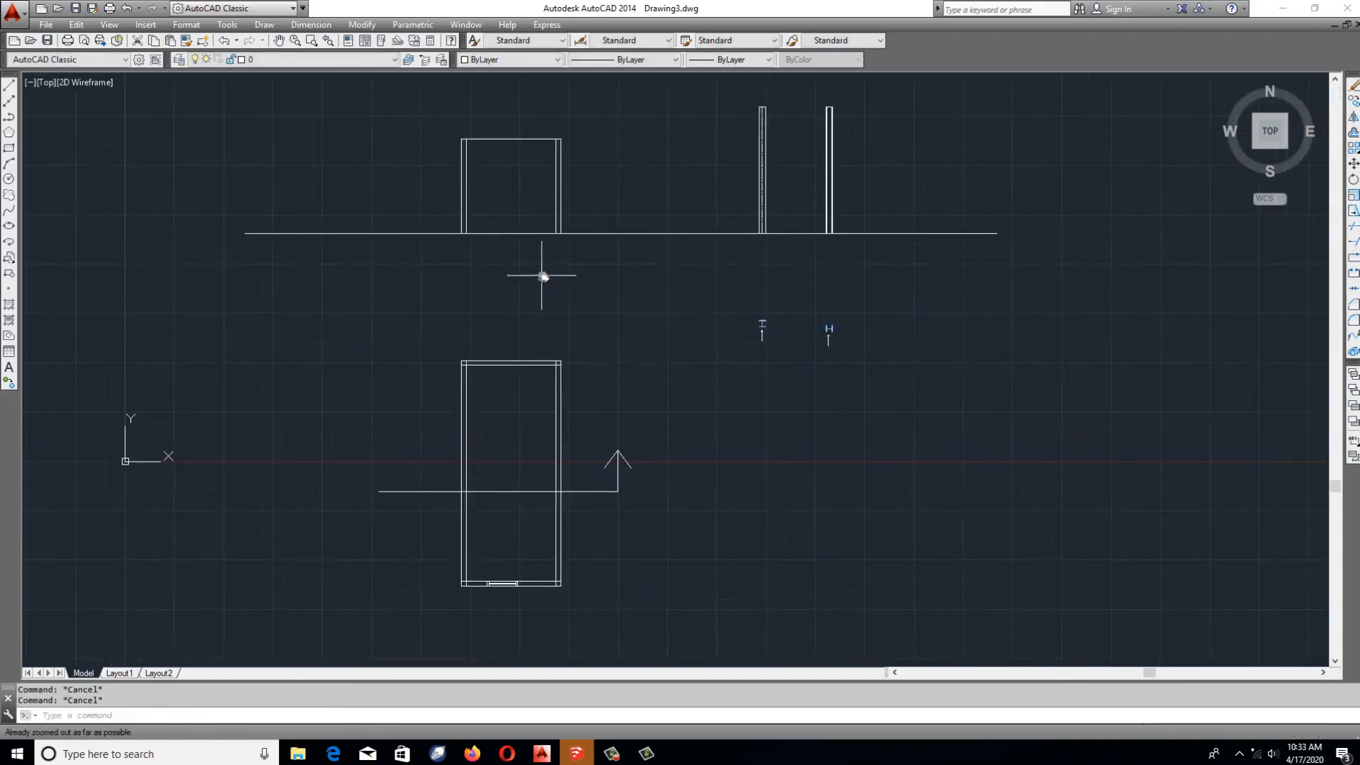
# Copy the plan together with its section line and arrow horizontally to the left of the original.
pyautogui.write('co')
pyautogui.press('Return')
pyautogui.click(669, 317)
pyautogui.click(304, 590)
pyautogui.click(405, 119)
pyautogui.click(391, 183)
pyautogui.press('Return')
pyautogui.click(545, 307)
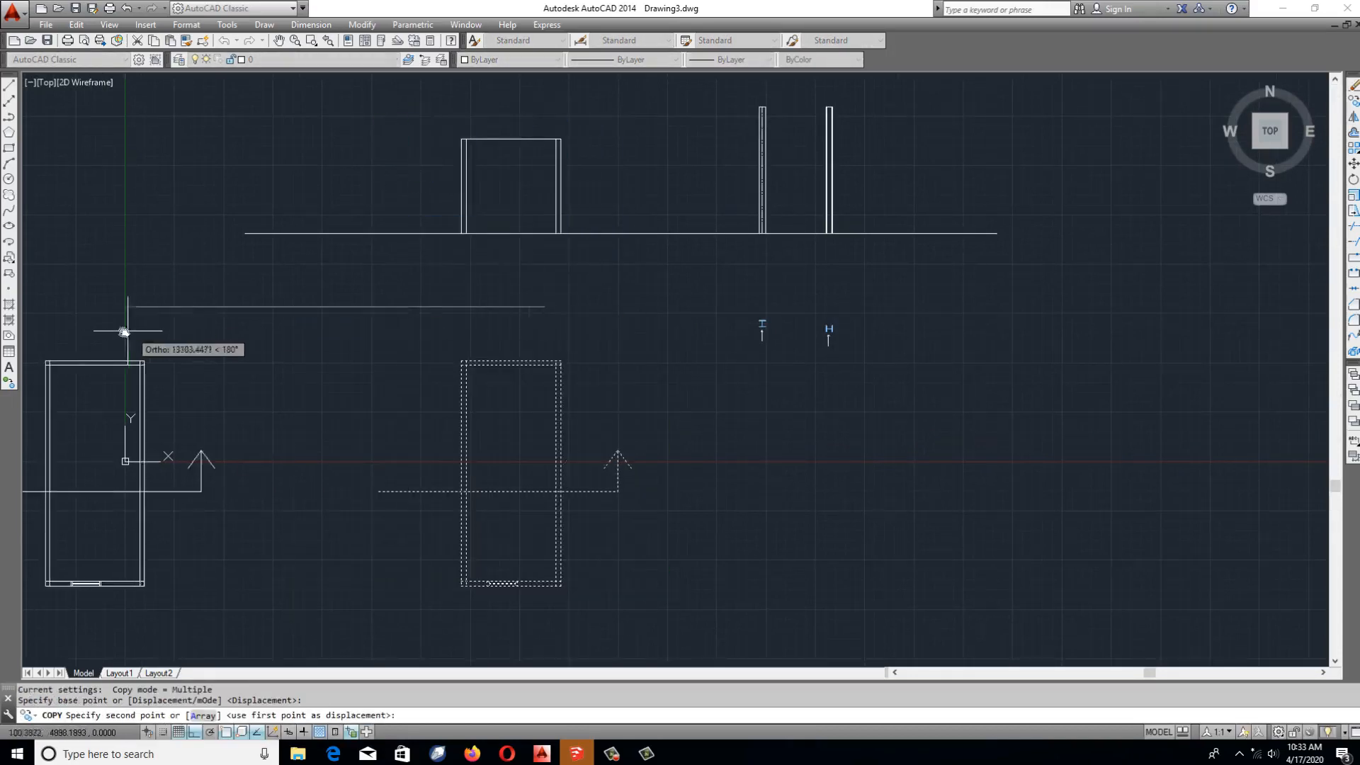
pyautogui.click(178, 337)
pyautogui.press('Escape')
pyautogui.moveTo(303, 335); pyautogui.dragTo(573, 343, button='middle')
# Stretch the left end of the ground line horizontally until it extends past the copied plan.
pyautogui.write('s')
pyautogui.press('Return')
pyautogui.click(561, 217)
pyautogui.click(490, 269)
pyautogui.press('Return')
pyautogui.click(624, 171)
pyautogui.click(402, 186)
pyautogui.press('Return')
pyautogui.press('Escape')
# Erase the section line and its arrowhead from the copied plan.
pyautogui.press('e')
pyautogui.press('Return')
pyautogui.click(576, 425)
pyautogui.click(504, 531)
pyautogui.press('Return')
pyautogui.press('Escape')
pyautogui.click(309, 446)
pyautogui.press('Escape')
pyautogui.moveTo(575, 445); pyautogui.dragTo(559, 372, button='middle')
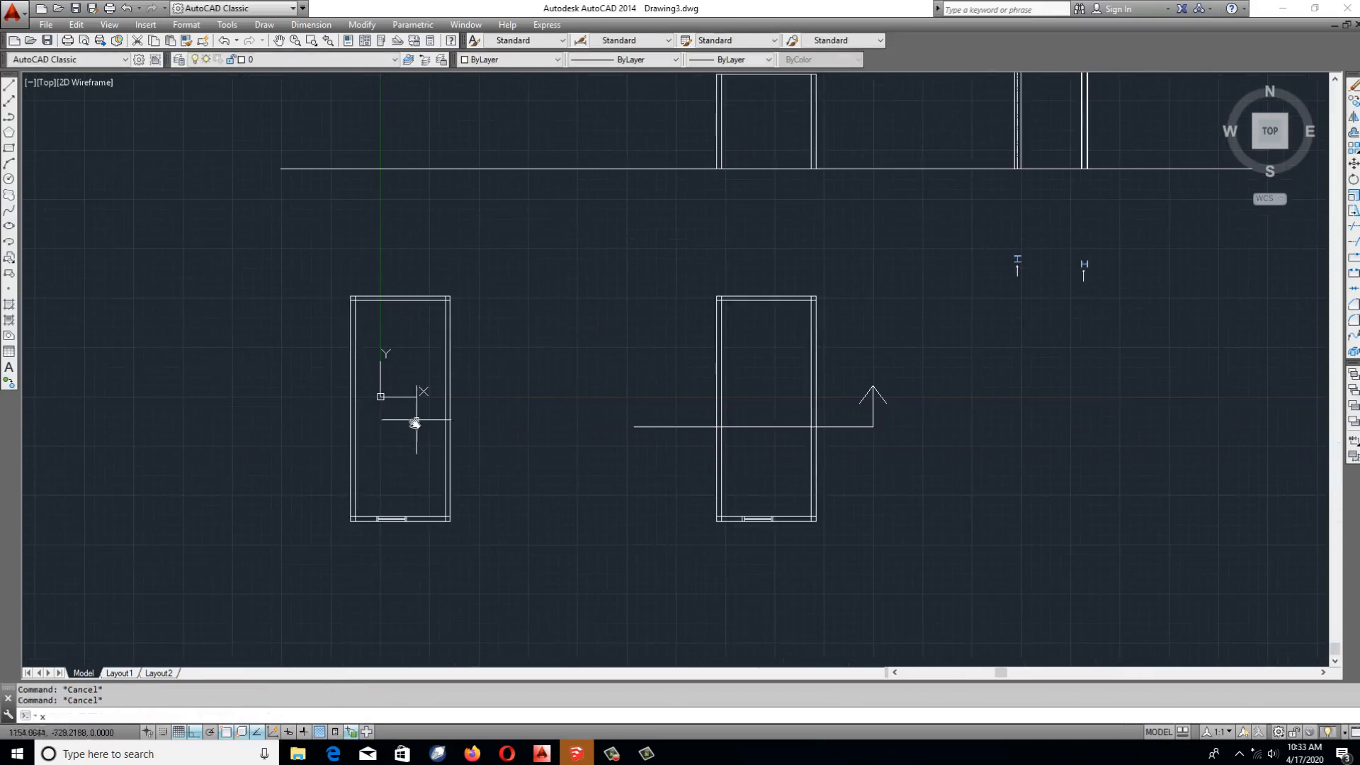
# Draw vertical construction lines through the outer left and right wall faces of the copied plan.
pyautogui.scroll(4, 343, 537)
pyautogui.write('xl')
pyautogui.press('Return')
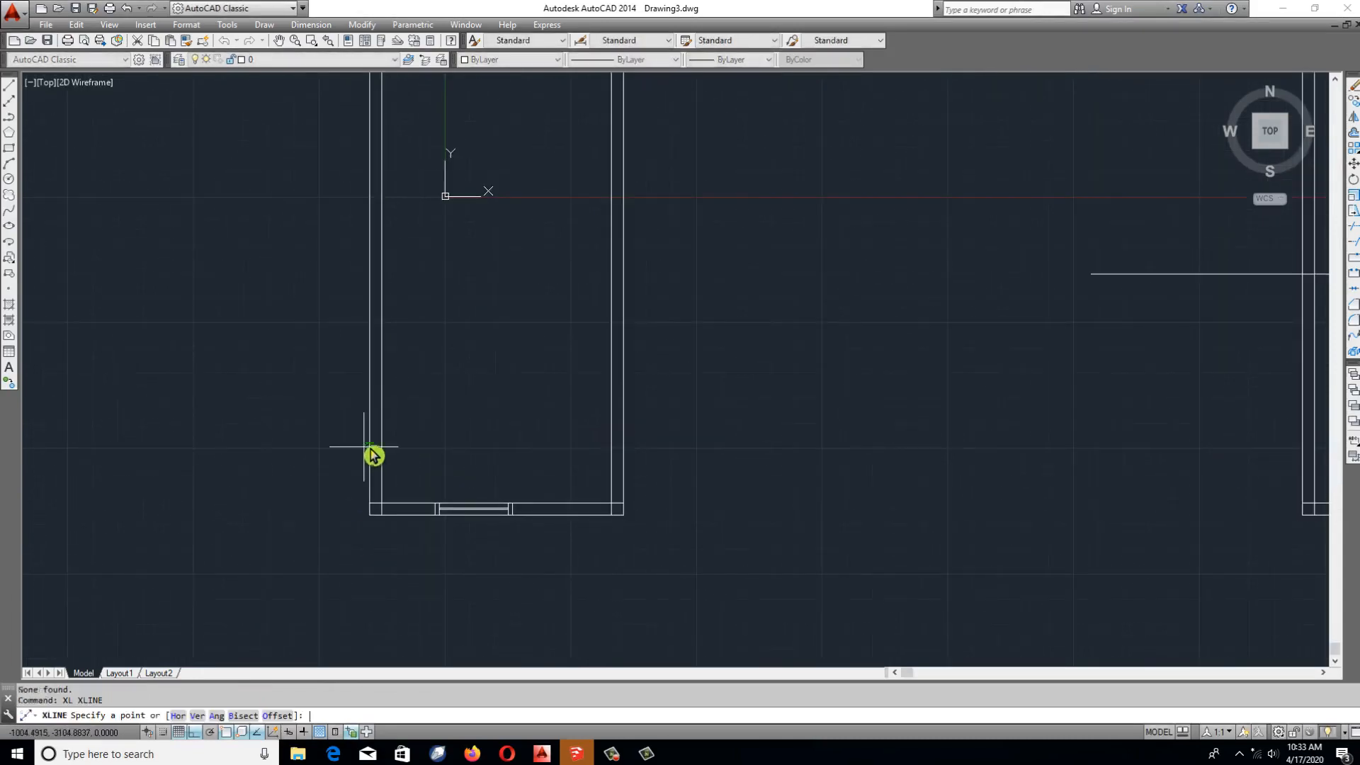
pyautogui.click(370, 360)
pyautogui.click(355, 487)
pyautogui.press('Return')
pyautogui.press('Return')
pyautogui.click(624, 439)
pyautogui.click(640, 549)
pyautogui.press('Return')
pyautogui.scroll(-2, 457, 524)
pyautogui.moveTo(677, 468); pyautogui.dragTo(702, 540, button='middle')
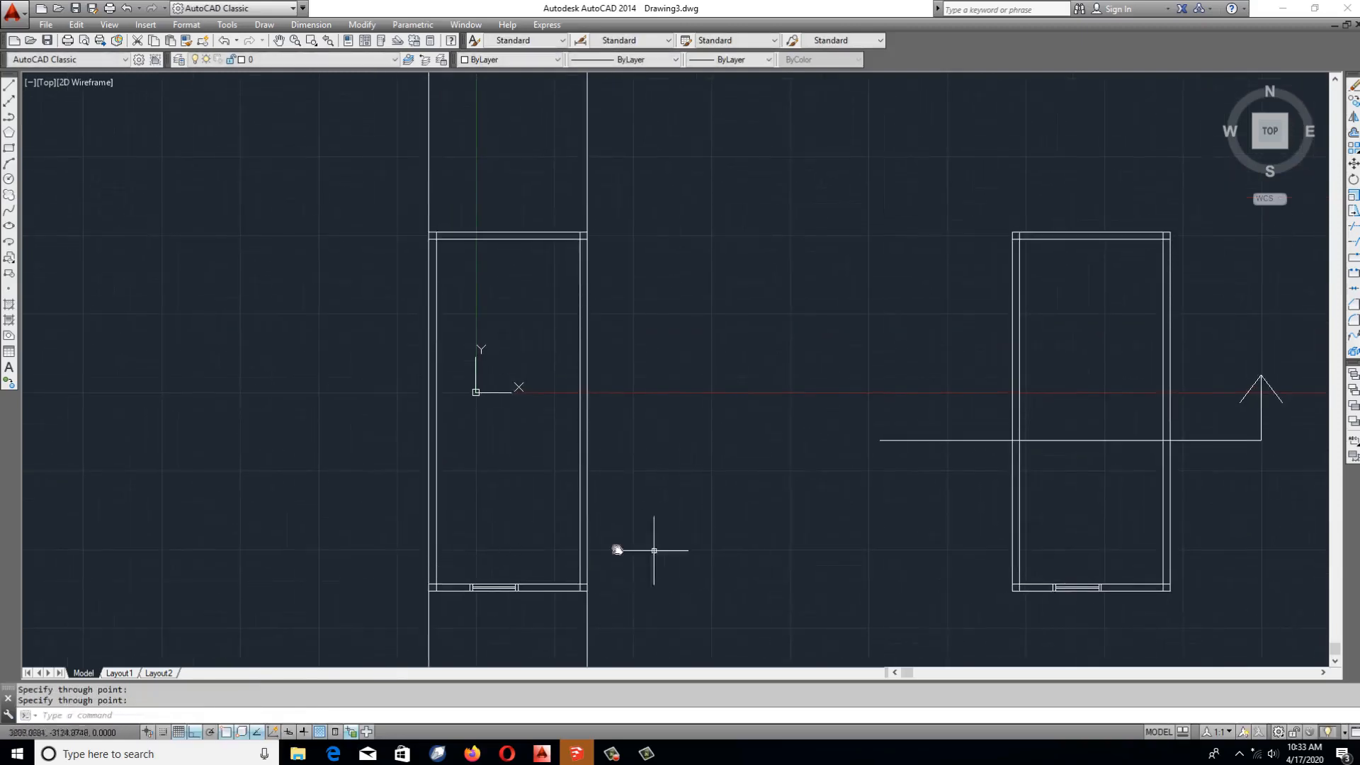
# Trim the two wall construction lines below the ground line.
pyautogui.moveTo(715, 322)
pyautogui.mouseDown(button='middle')
pyautogui.moveTo(747, 491)
pyautogui.moveTo(677, 406)
pyautogui.moveTo(619, 372)
pyautogui.mouseUp(button='middle')
pyautogui.moveTo(609, 264); pyautogui.dragTo(590, 402, button='middle')
pyautogui.write('t')
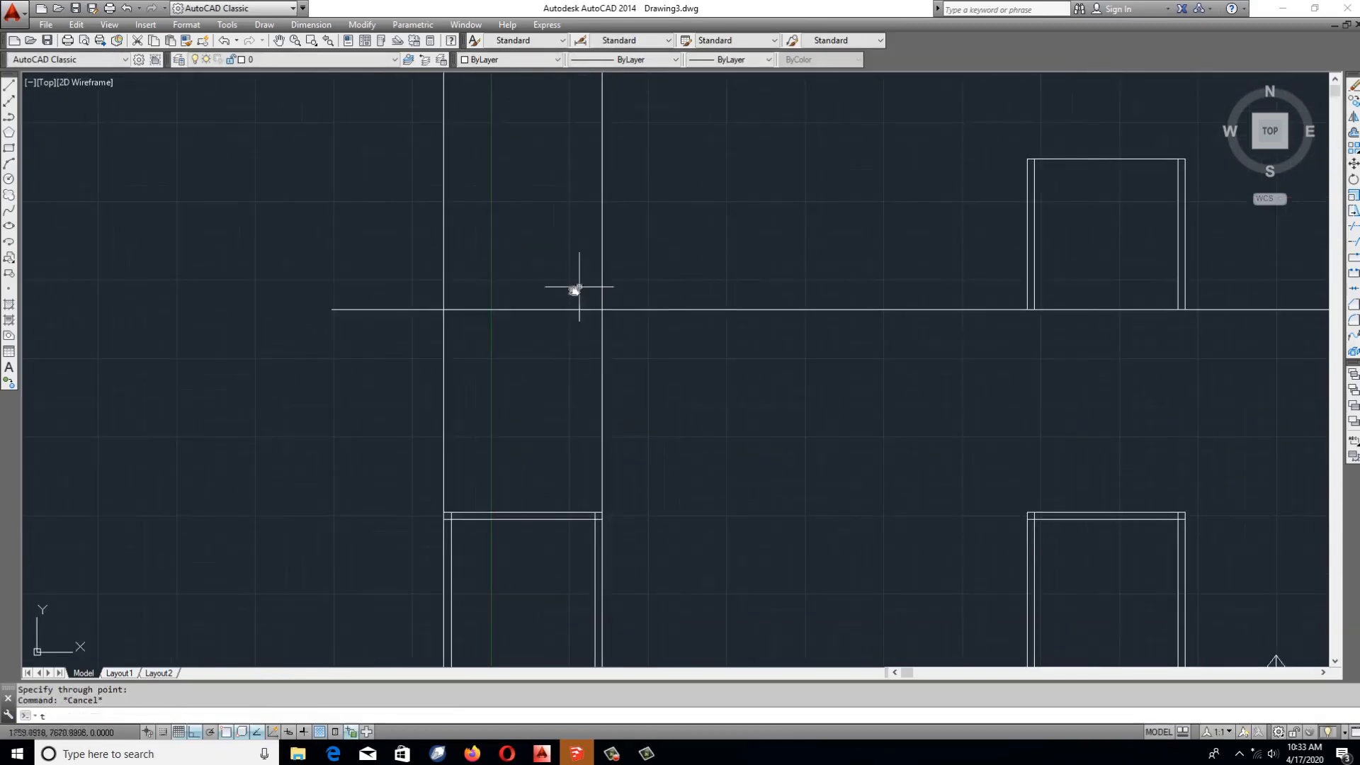
pyautogui.write('r')
pyautogui.press('Return')
pyautogui.click(570, 309)
pyautogui.press('Return')
pyautogui.press('Escape')
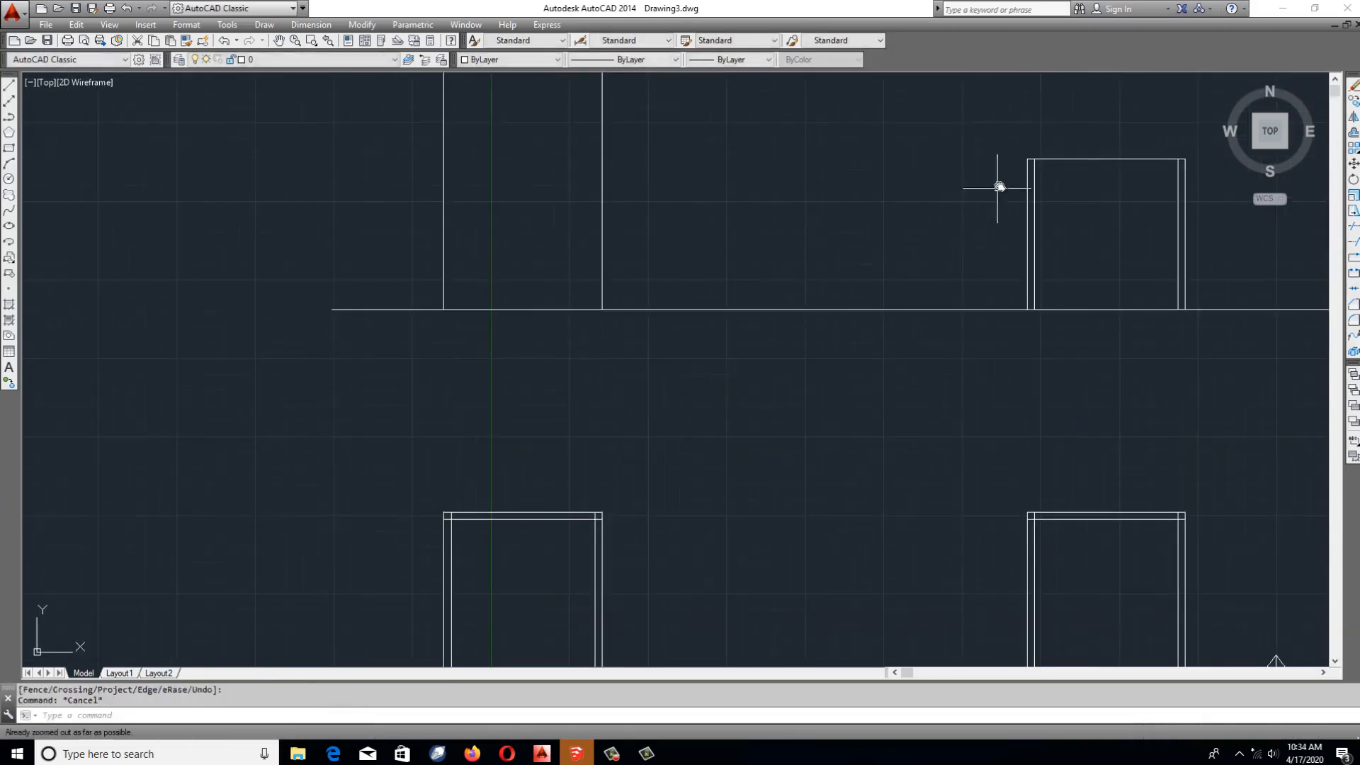
# Draw a horizontal line from the sectional elevation's upper left corner across both projected wall lines.
pyautogui.write('l')
pyautogui.press('Return')
pyautogui.click(1027, 158)
pyautogui.click(245, 205)
# Trim the wall construction lines above the new horizontal line, along with that line's overhang on the left.
pyautogui.write('tr')
pyautogui.press('Return')
pyautogui.moveTo(670, 147); pyautogui.dragTo(269, 199)
pyautogui.press('Return')
pyautogui.moveTo(401, 141); pyautogui.dragTo(371, 184)
pyautogui.moveTo(722, 119); pyautogui.dragTo(301, 131)
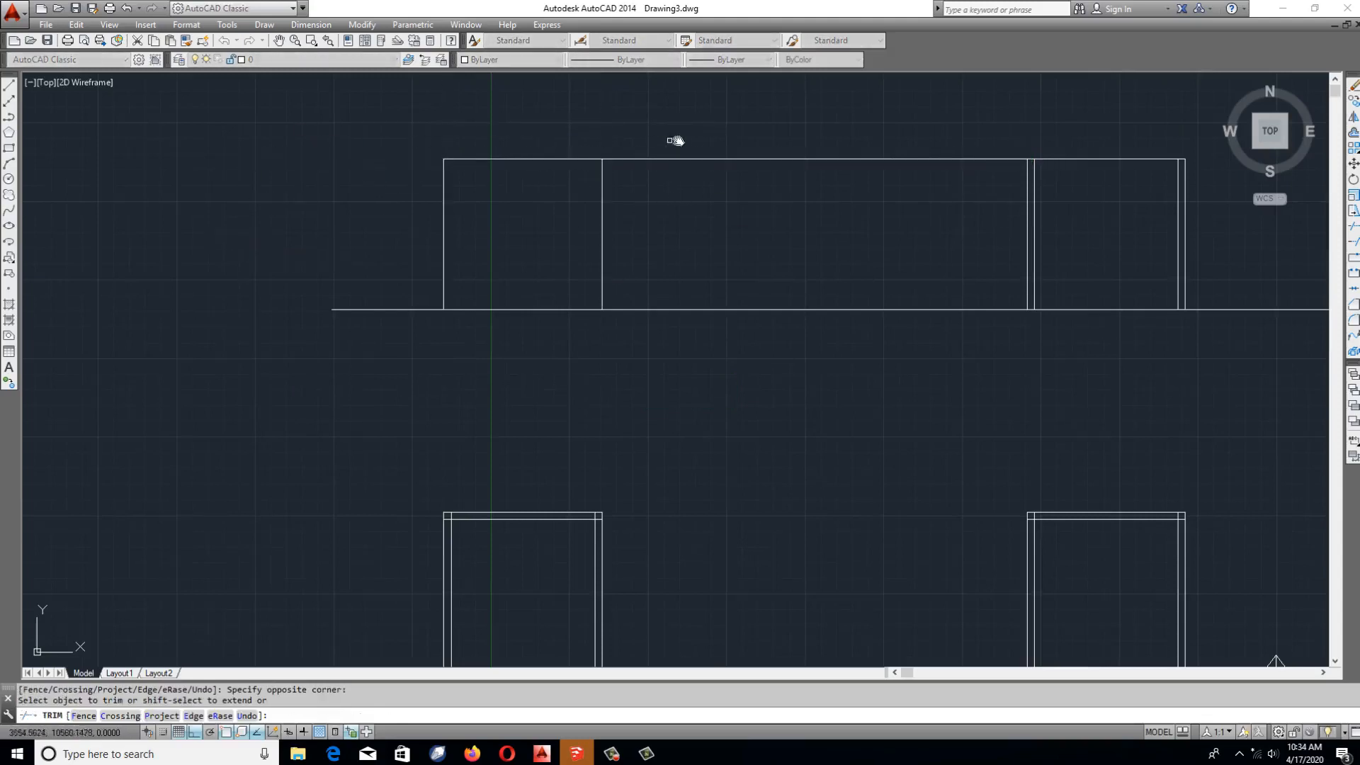
pyautogui.press('Escape')
# Trim away the part of the horizontal line between the new elevation and the sectional elevation.
pyautogui.press('Return')
pyautogui.moveTo(648, 142); pyautogui.dragTo(589, 185)
pyautogui.press('Return')
pyautogui.moveTo(708, 134); pyautogui.dragTo(673, 185)
pyautogui.press('Return')
pyautogui.scroll(-2, 741, 305)
pyautogui.moveTo(741, 305); pyautogui.dragTo(706, 172, button='middle')
pyautogui.press('Escape')
# Draw vertical construction lines through the outer edges of the door frame in the copied plan.
pyautogui.moveTo(616, 316); pyautogui.dragTo(432, 345, button='middle')
pyautogui.scroll(4, 334, 566)
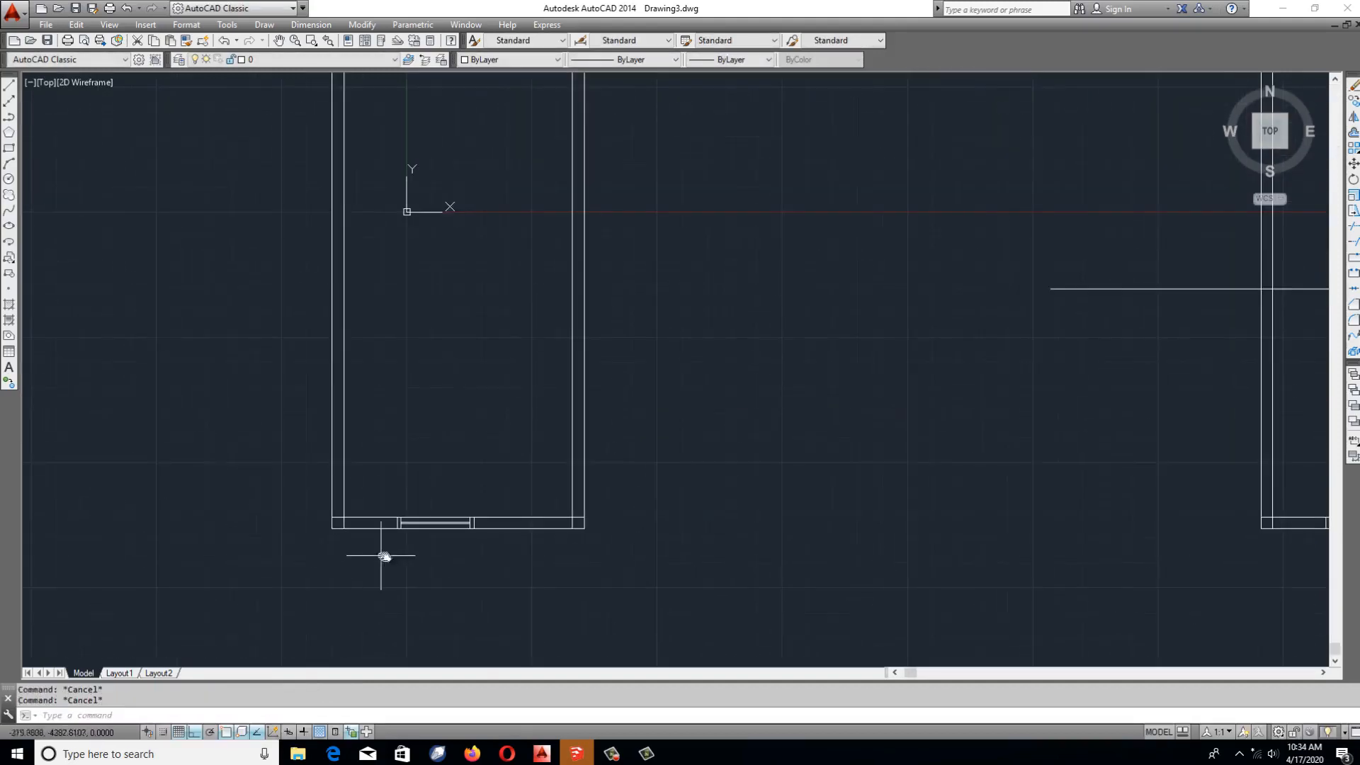
pyautogui.write('x')
pyautogui.scroll(6, 397, 546)
pyautogui.write('l')
pyautogui.press('Return')
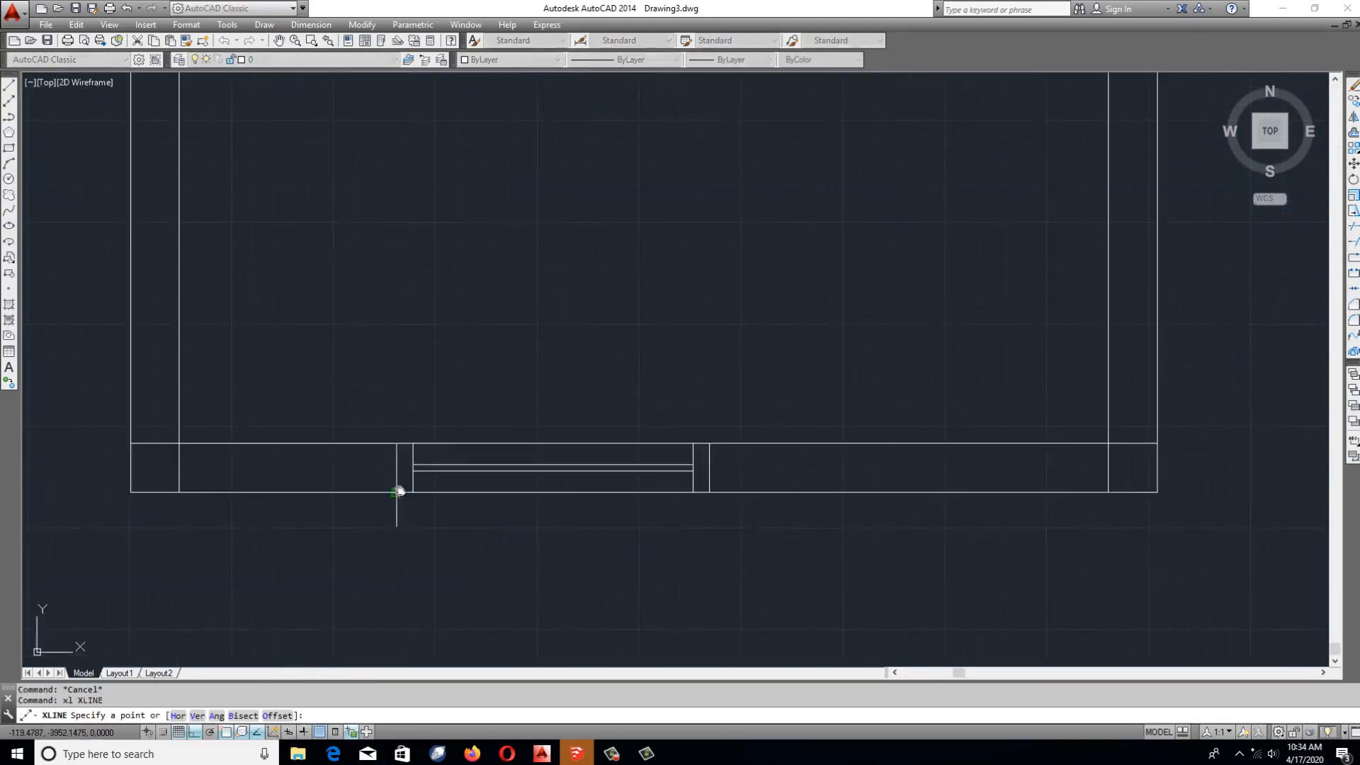
pyautogui.click(395, 492)
pyautogui.click(388, 540)
pyautogui.click(708, 491)
pyautogui.press('Escape')
# Draw vertical construction lines through the inner edges of both door jambs in the copied plan.
pyautogui.press('Return')
pyautogui.click(411, 493)
pyautogui.click(423, 551)
pyautogui.press('Return')
pyautogui.press('Escape')
pyautogui.press('Return')
pyautogui.click(693, 494)
pyautogui.click(677, 564)
pyautogui.press('Return')
pyautogui.press('Escape')
# Trim the four door construction lines below the ground line.
pyautogui.scroll(-8, 409, 521)
pyautogui.moveTo(415, 522); pyautogui.dragTo(421, 612, button='middle')
pyautogui.press('Escape')
pyautogui.moveTo(573, 396); pyautogui.dragTo(564, 513, button='middle')
pyautogui.scroll(-2, 562, 495)
pyautogui.moveTo(546, 304); pyautogui.dragTo(539, 388, button='middle')
pyautogui.scroll(6, 497, 368)
pyautogui.scroll(-2, 450, 428)
pyautogui.moveTo(605, 481); pyautogui.dragTo(609, 291, button='middle')
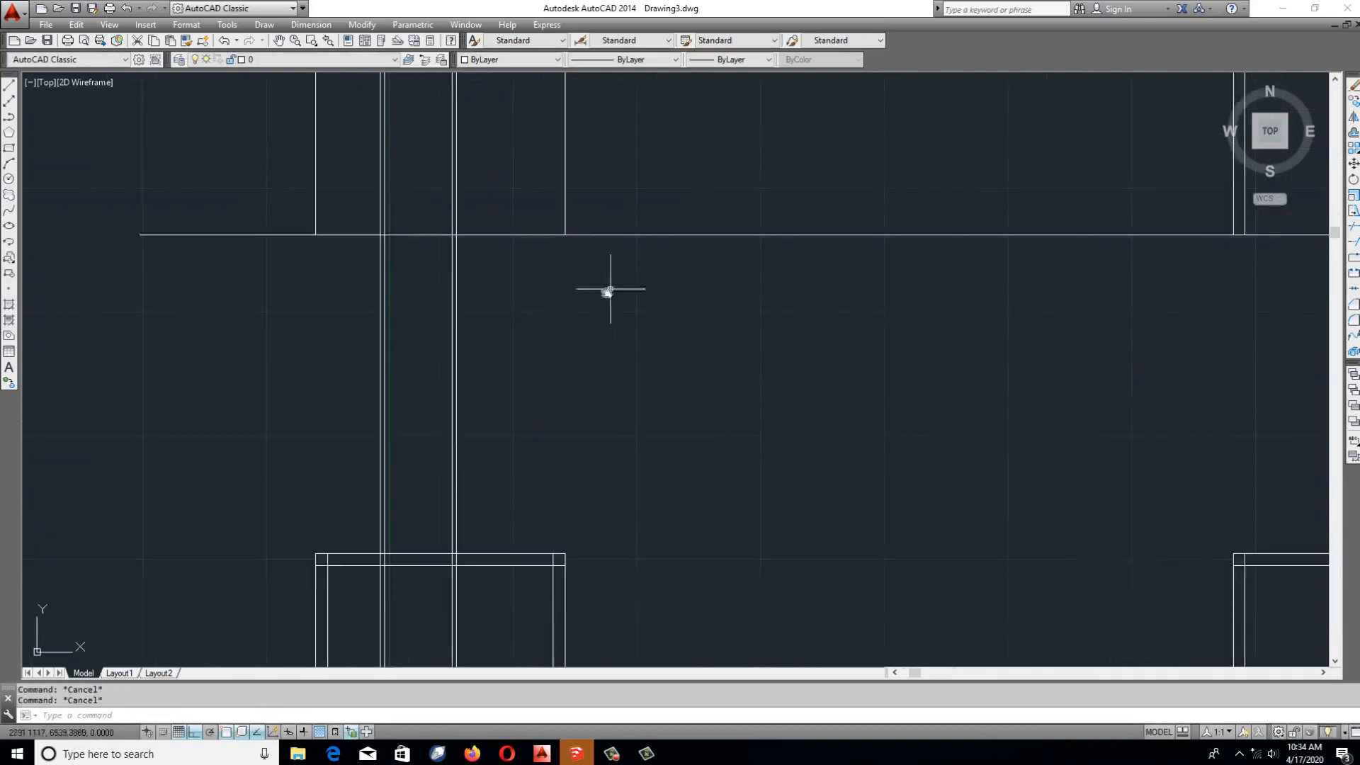
pyautogui.scroll(-2, 461, 409)
pyautogui.moveTo(464, 412); pyautogui.dragTo(460, 406, button='middle')
pyautogui.scroll(2, 429, 286)
pyautogui.write('tr')
pyautogui.press('Return')
pyautogui.moveTo(526, 278)
pyautogui.mouseDown()
pyautogui.moveTo(500, 343)
pyautogui.moveTo(347, 428)
pyautogui.mouseUp()
pyautogui.press('Return')
pyautogui.press('Return')
pyautogui.scroll(-4, 443, 292)
pyautogui.moveTo(543, 262); pyautogui.dragTo(315, 172, button='middle')
pyautogui.press('Escape')
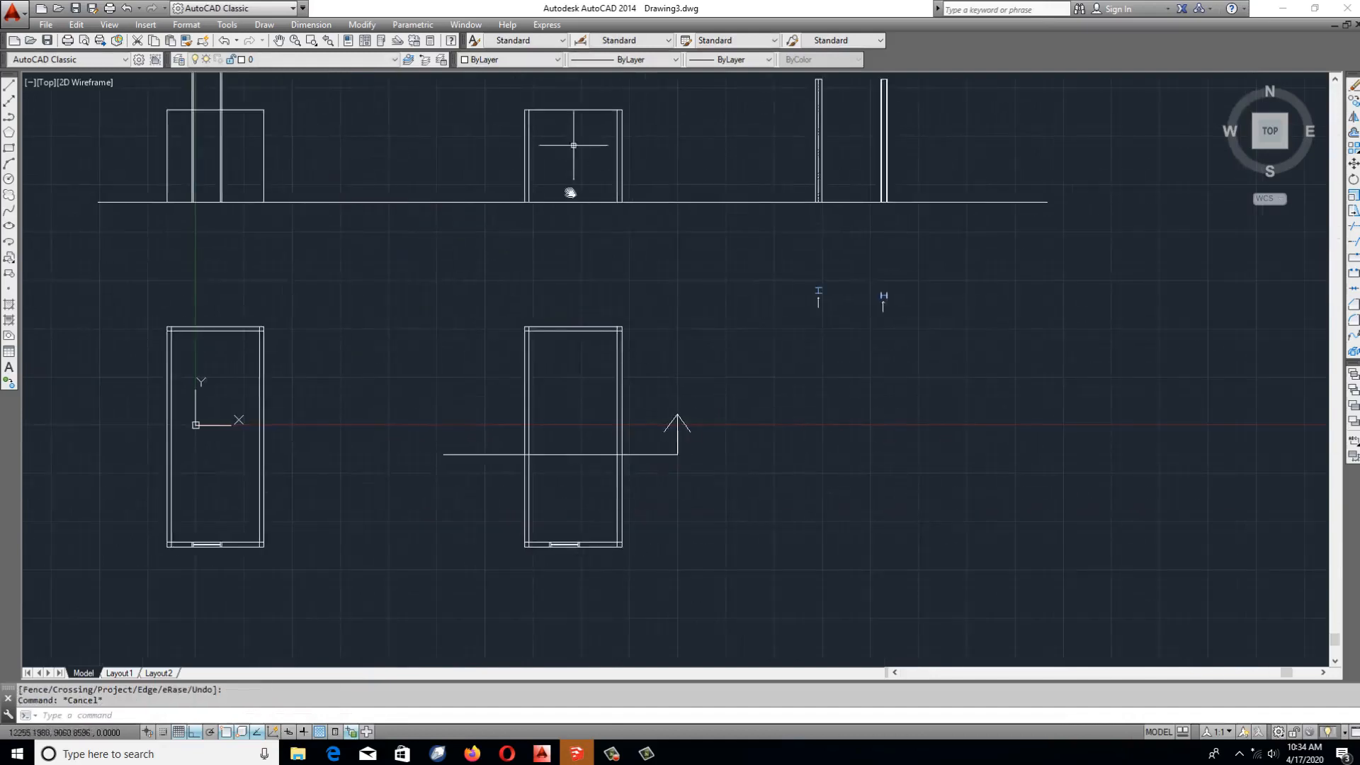
# Examine the door in the copied plan against its projected lines in the new elevation.
pyautogui.moveTo(570, 191); pyautogui.dragTo(561, 274, button='middle')
pyautogui.scroll(4, 871, 358)
pyautogui.moveTo(842, 367); pyautogui.dragTo(747, 283, button='middle')
pyautogui.scroll(4, 524, 410)
pyautogui.scroll(-6, 534, 410)
pyautogui.moveTo(531, 437); pyautogui.dragTo(519, 524, button='middle')
pyautogui.scroll(4, 519, 245)
pyautogui.moveTo(637, 414); pyautogui.dragTo(1130, 216, button='middle')
pyautogui.scroll(-6, 480, 390)
pyautogui.moveTo(473, 316); pyautogui.dragTo(601, 349, button='middle')
pyautogui.scroll(6, 552, 243)
pyautogui.moveTo(553, 242); pyautogui.dragTo(538, 315, button='middle')
pyautogui.scroll(-2, 566, 420)
pyautogui.moveTo(567, 419); pyautogui.dragTo(508, 232, button='middle')
pyautogui.scroll(4, 440, 366)
pyautogui.scroll(-6, 375, 331)
pyautogui.moveTo(437, 296); pyautogui.dragTo(463, 205, button='middle')
pyautogui.moveTo(469, 520); pyautogui.dragTo(481, 202, button='middle')
pyautogui.moveTo(512, 316); pyautogui.dragTo(525, 259, button='middle')
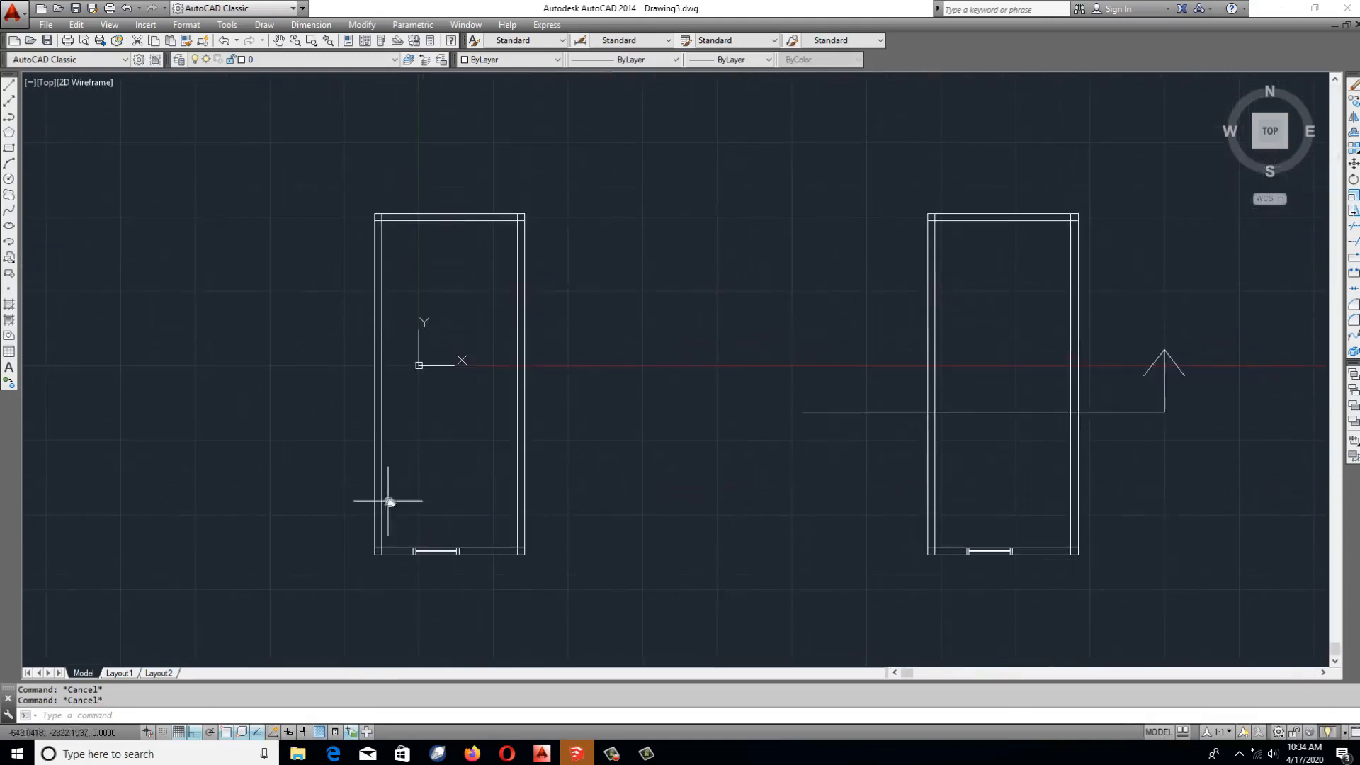
pyautogui.scroll(4, 418, 560)
pyautogui.scroll(-4, 418, 559)
pyautogui.moveTo(434, 322); pyautogui.dragTo(439, 488, button='middle')
pyautogui.scroll(6, 414, 182)
pyautogui.scroll(-3, 506, 354)
pyautogui.moveTo(539, 369); pyautogui.dragTo(519, 121, button='middle')
pyautogui.moveTo(500, 539); pyautogui.dragTo(503, 287, button='middle')
pyautogui.scroll(2, 509, 431)
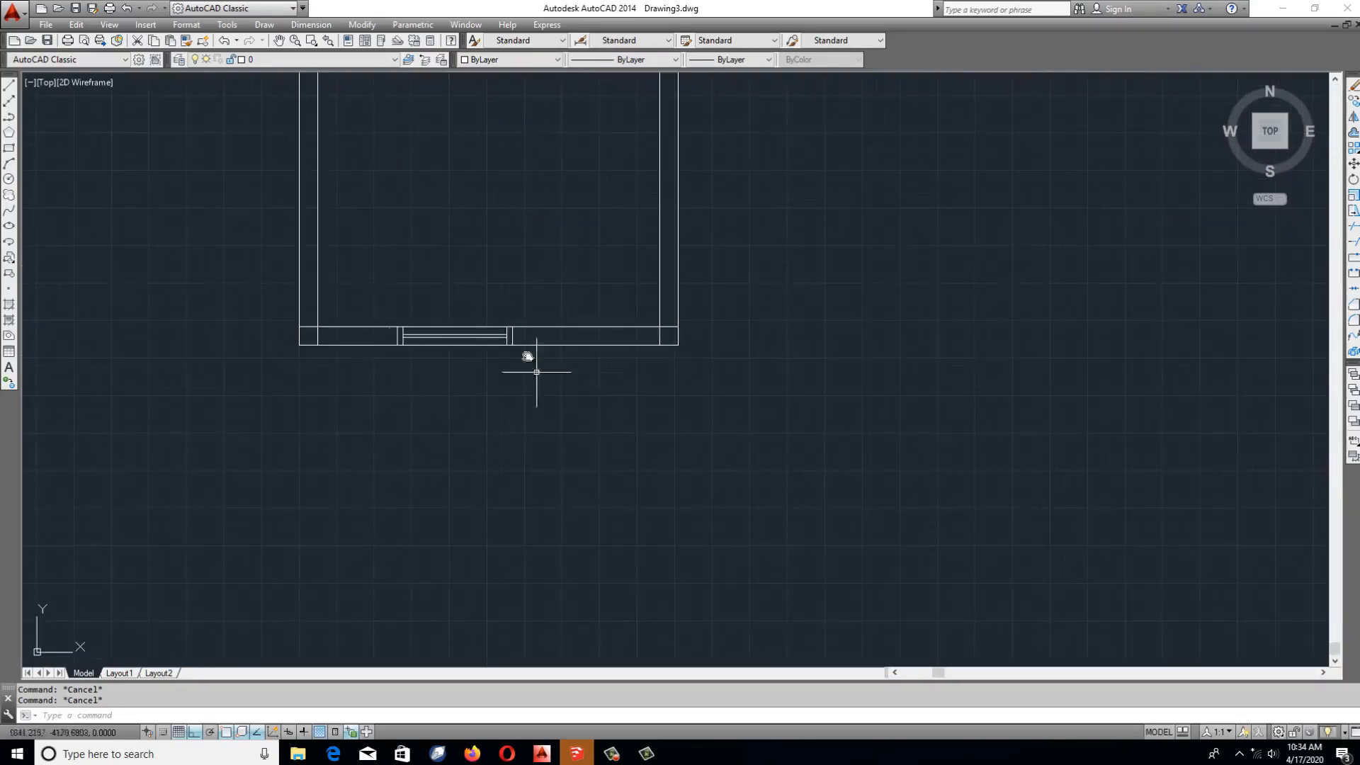
# Copy the ground line 2100 upward to mark the door height on the new elevation.
pyautogui.scroll(-2, 473, 407)
pyautogui.moveTo(571, 386); pyautogui.dragTo(546, 603, button='middle')
pyautogui.scroll(-2, 527, 234)
pyautogui.moveTo(511, 219); pyautogui.dragTo(495, 588, button='middle')
pyautogui.scroll(2, 439, 205)
pyautogui.moveTo(451, 255); pyautogui.dragTo(458, 285, button='middle')
pyautogui.scroll(2, 459, 285)
pyautogui.click(727, 490)
pyautogui.click(655, 589)
pyautogui.press('Return')
pyautogui.click(650, 507)
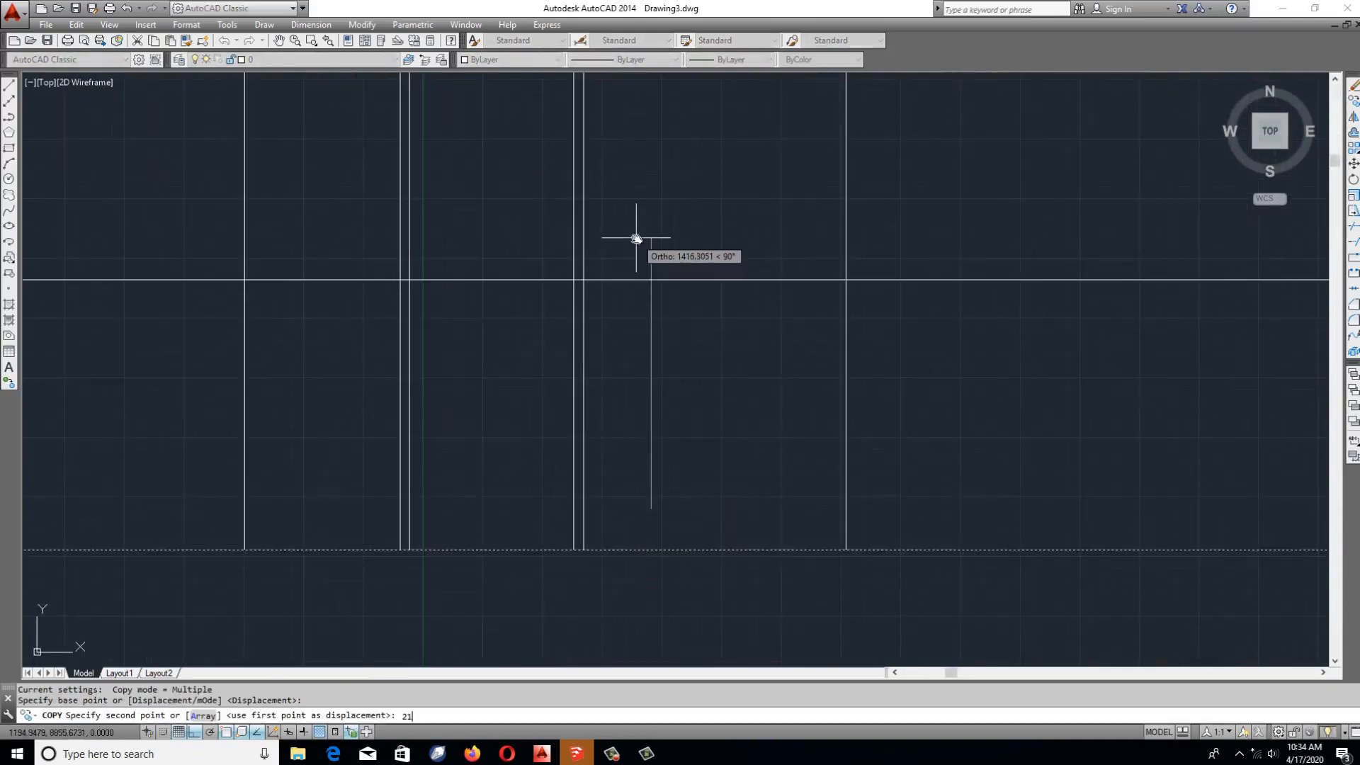
pyautogui.write('210')
pyautogui.press('Return')
pyautogui.press('Escape')
pyautogui.press('Escape')
pyautogui.scroll(-2, 627, 227)
# Trim the door height line to the outer jamb lines and remove the jamb lines above it.
pyautogui.write('tr')
pyautogui.press('Return')
pyautogui.click(642, 172)
pyautogui.click(524, 231)
pyautogui.press('Return')
pyautogui.scroll(1, 539, 197)
pyautogui.click(539, 197)
pyautogui.click(540, 217)
pyautogui.click(526, 185)
pyautogui.press('Escape')
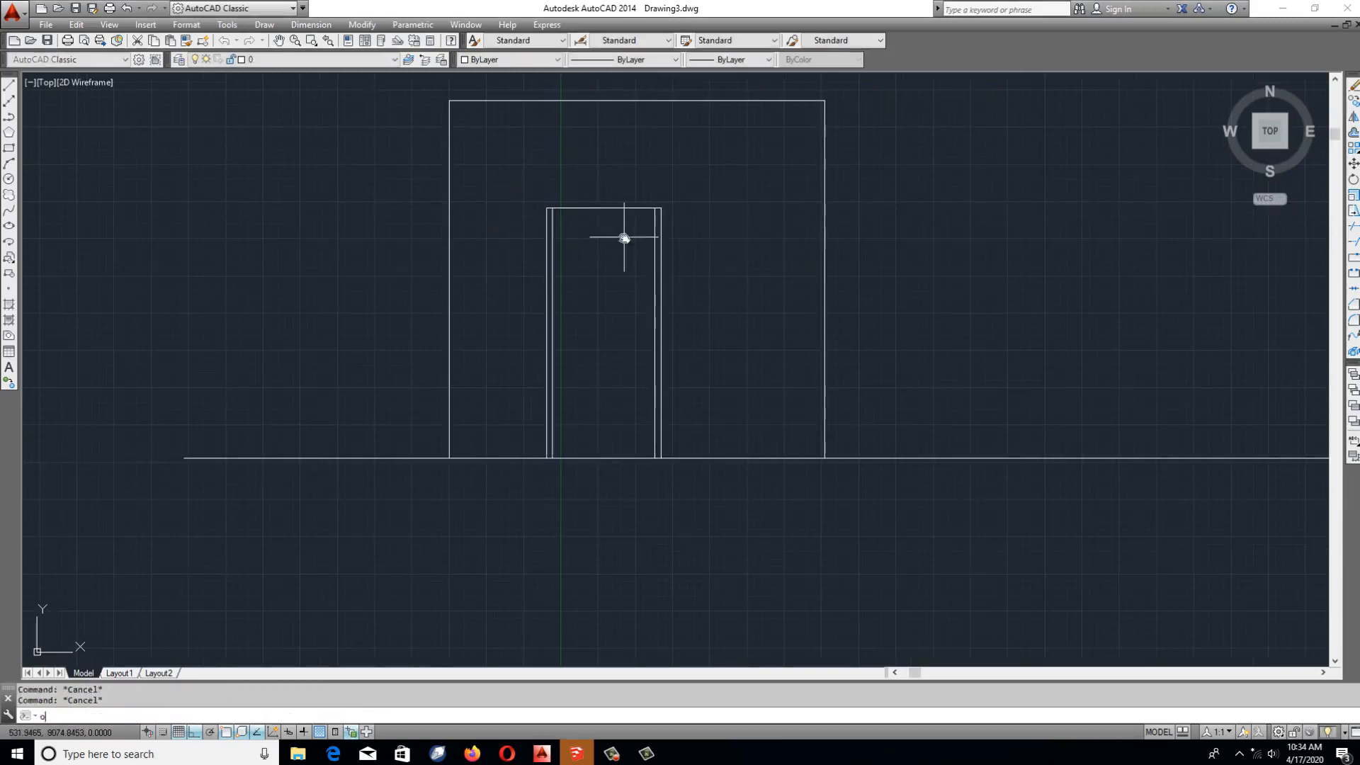
# Offset the door's head line 50 downward to form the frame thickness.
pyautogui.write('o')
pyautogui.press('Return')
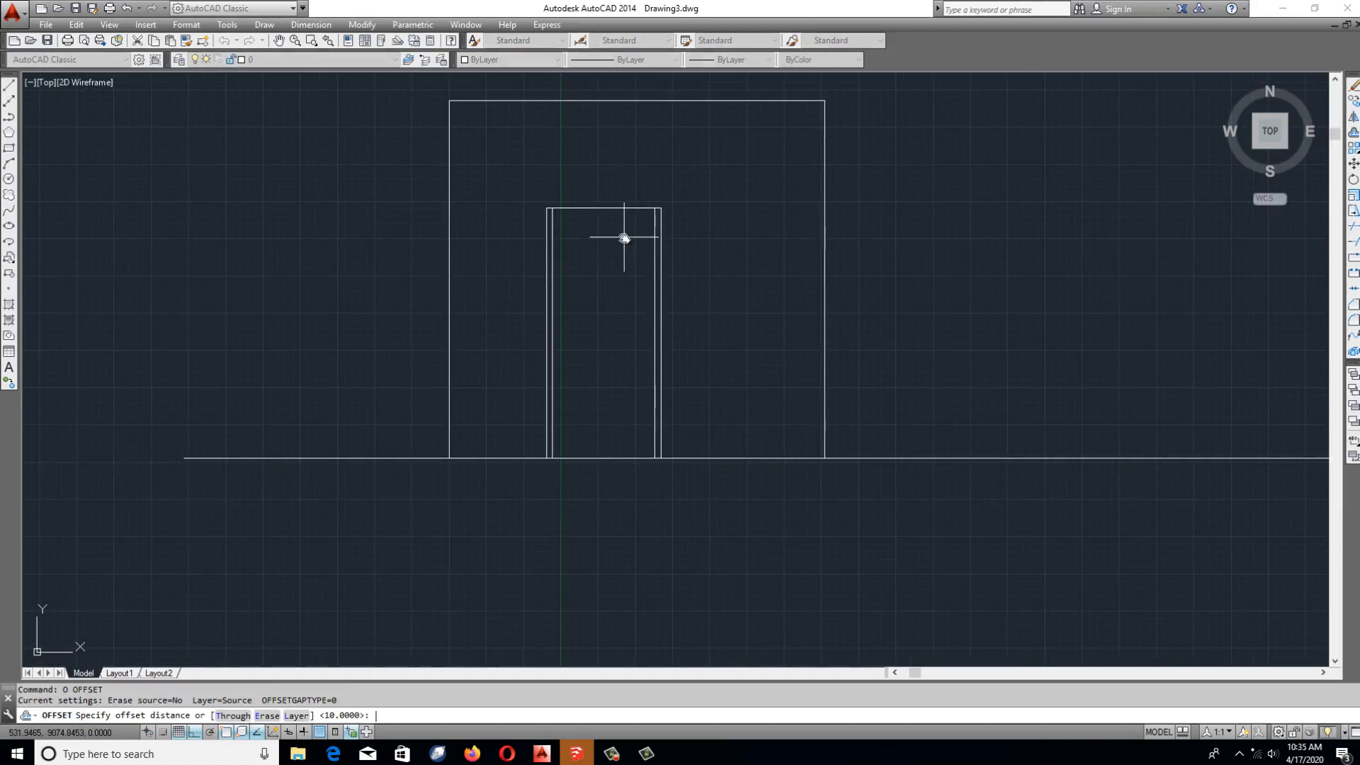
pyautogui.press('Return')
pyautogui.click(594, 207)
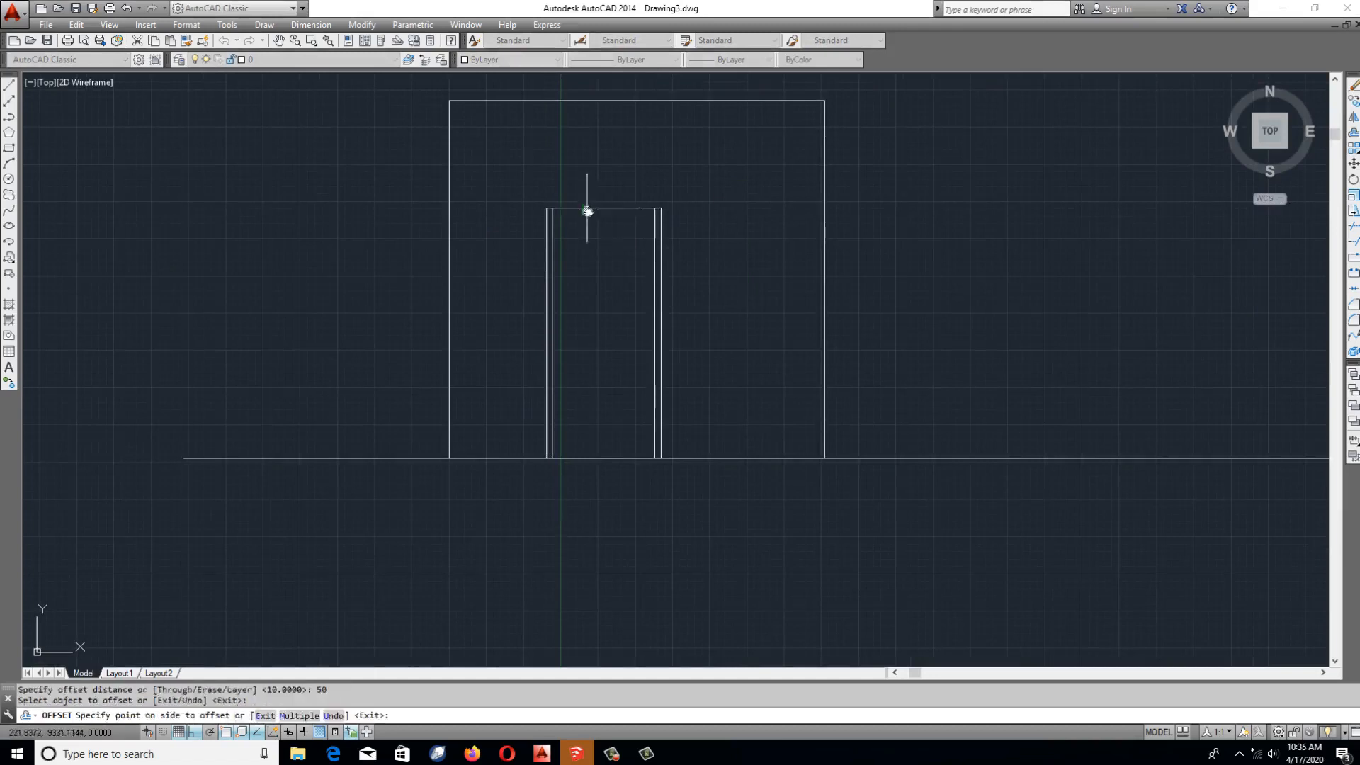
pyautogui.scroll(5, 602, 205)
pyautogui.press('Escape')
pyautogui.press('Escape')
# Trim the overlapping lines at the upper corners of the door frame.
pyautogui.write('tr')
pyautogui.press('Return')
pyautogui.click(909, 195)
pyautogui.click(296, 268)
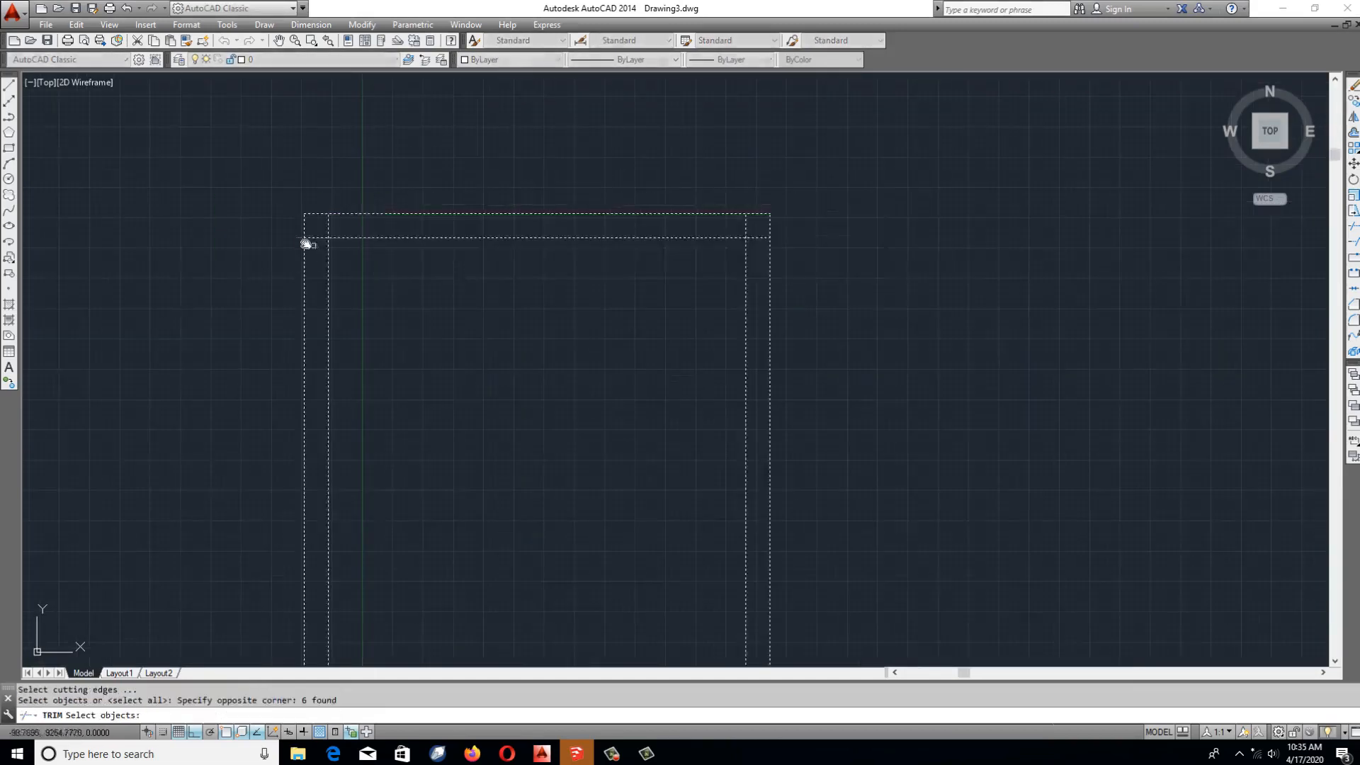
pyautogui.press('Return')
pyautogui.scroll(4, 303, 243)
pyautogui.scroll(-4, 330, 234)
pyautogui.scroll(4, 495, 240)
pyautogui.click(474, 213)
pyautogui.press('Escape')
pyautogui.press('Escape')
pyautogui.scroll(-10, 477, 225)
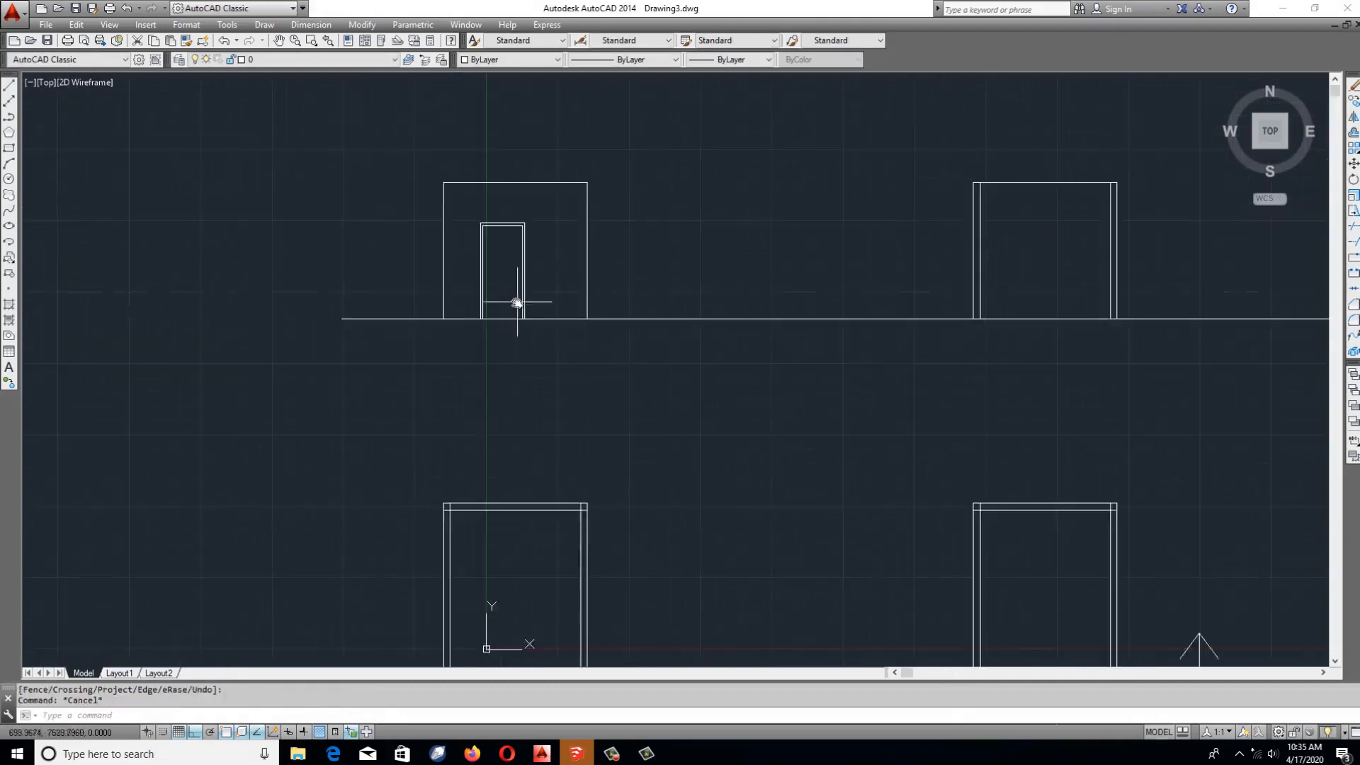
# Copy the ground line 800 upward across the new elevation.
pyautogui.scroll(4, 516, 301)
pyautogui.write('co')
pyautogui.click(517, 343)
pyautogui.press('Return')
pyautogui.click(587, 344)
pyautogui.write('800')
pyautogui.press('Return')
pyautogui.press('Escape')
# Trim the 800 sill line to the outer jamb lines and remove the jamb lines below it.
pyautogui.write('t')
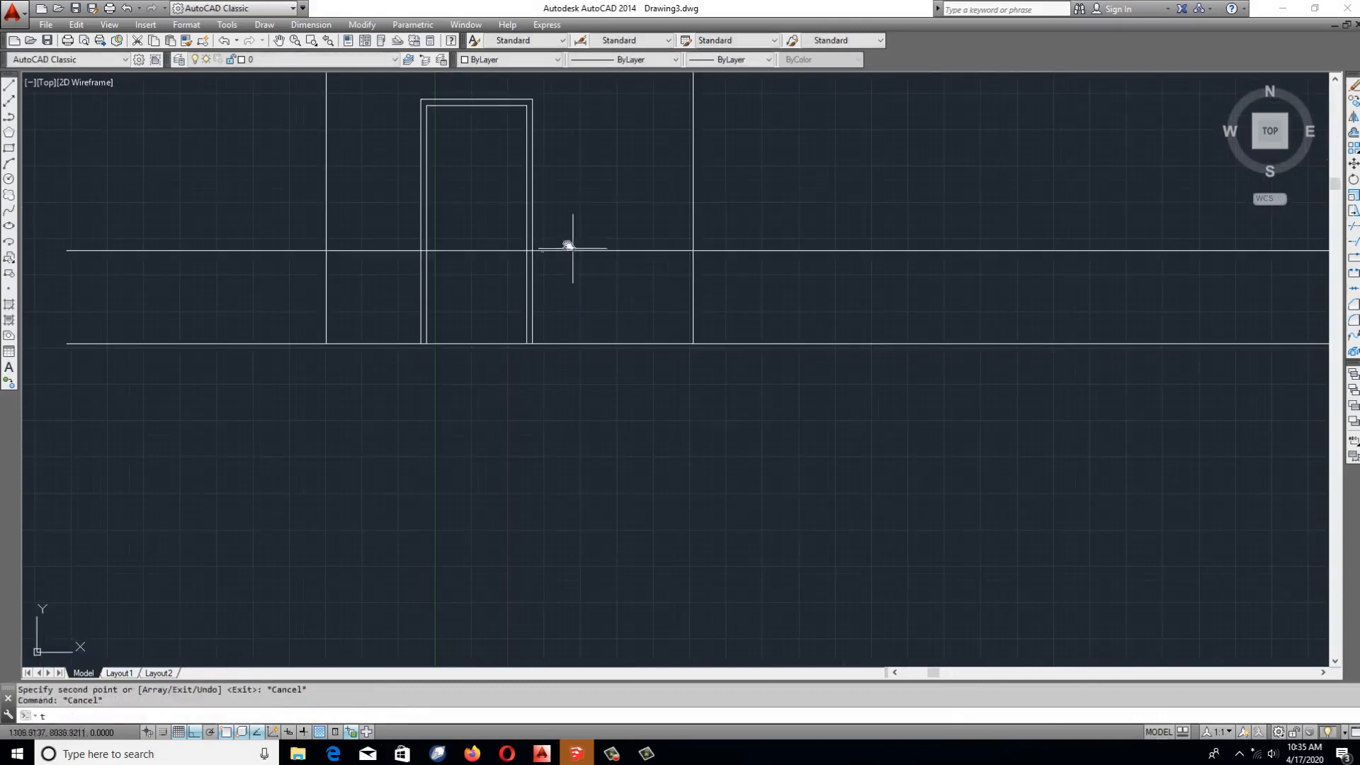
pyautogui.write('r')
pyautogui.scroll(3, 575, 226)
pyautogui.click(586, 219)
pyautogui.click(280, 293)
pyautogui.press('Return')
pyautogui.click(588, 308)
pyautogui.click(289, 348)
pyautogui.click(590, 263)
pyautogui.press('Return')
# Offset the window's sill line 50 upward to form the bottom frame member.
pyautogui.write('o')
pyautogui.press('Return')
pyautogui.press('Return')
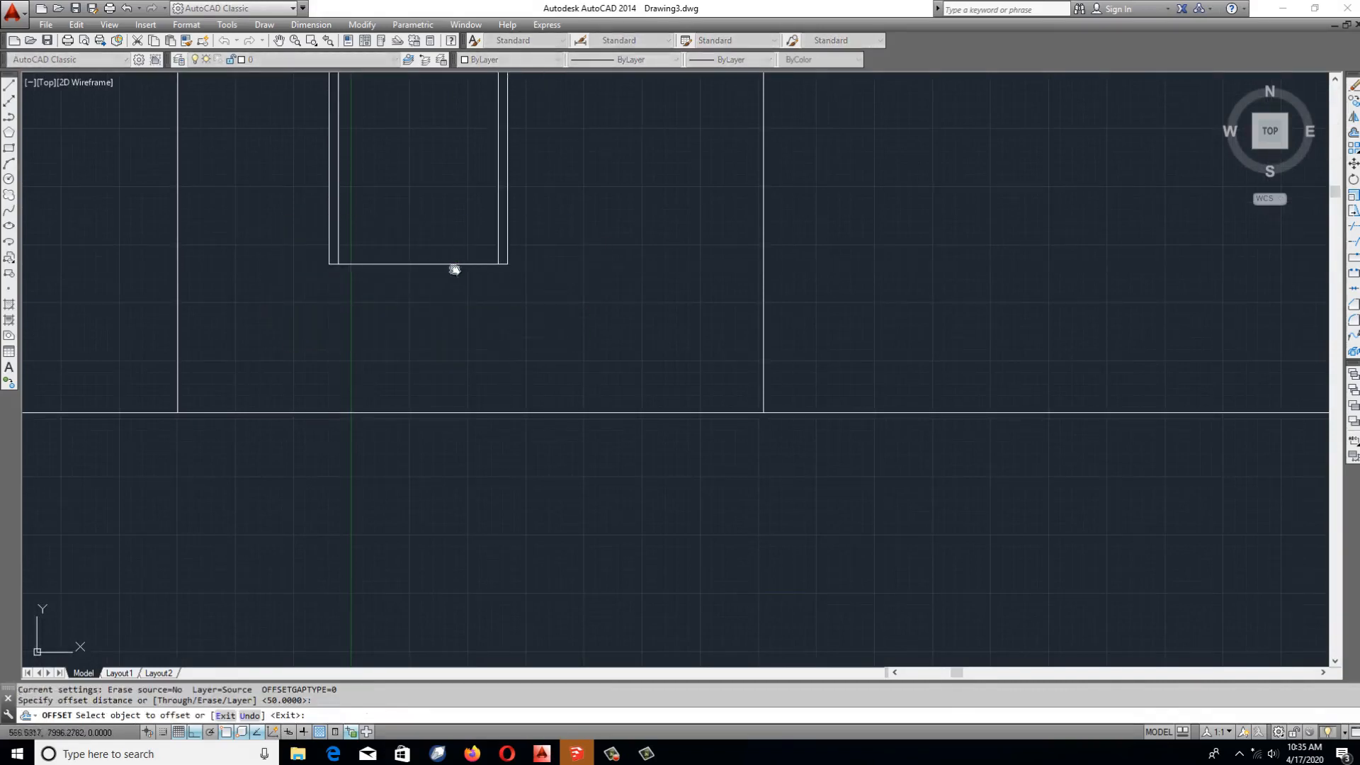
pyautogui.click(448, 264)
pyautogui.click(458, 230)
pyautogui.scroll(4, 458, 227)
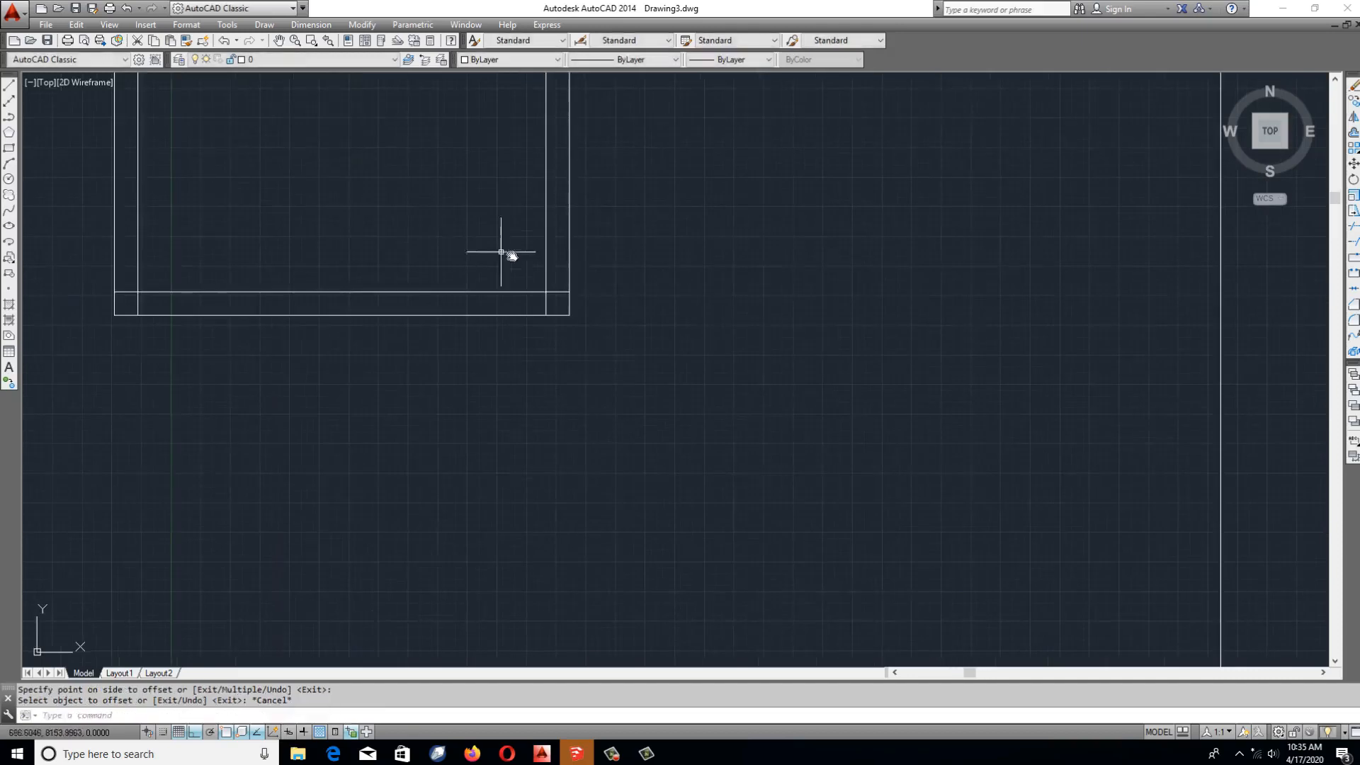
pyautogui.press('Escape')
# Fillet the inner sill line with both inner jamb lines to form square lower corners on the window frame.
pyautogui.write('f')
pyautogui.press('Return')
pyautogui.click(541, 291)
pyautogui.click(546, 270)
pyautogui.press('Return')
pyautogui.click(155, 290)
pyautogui.scroll(-5, 531, 234)
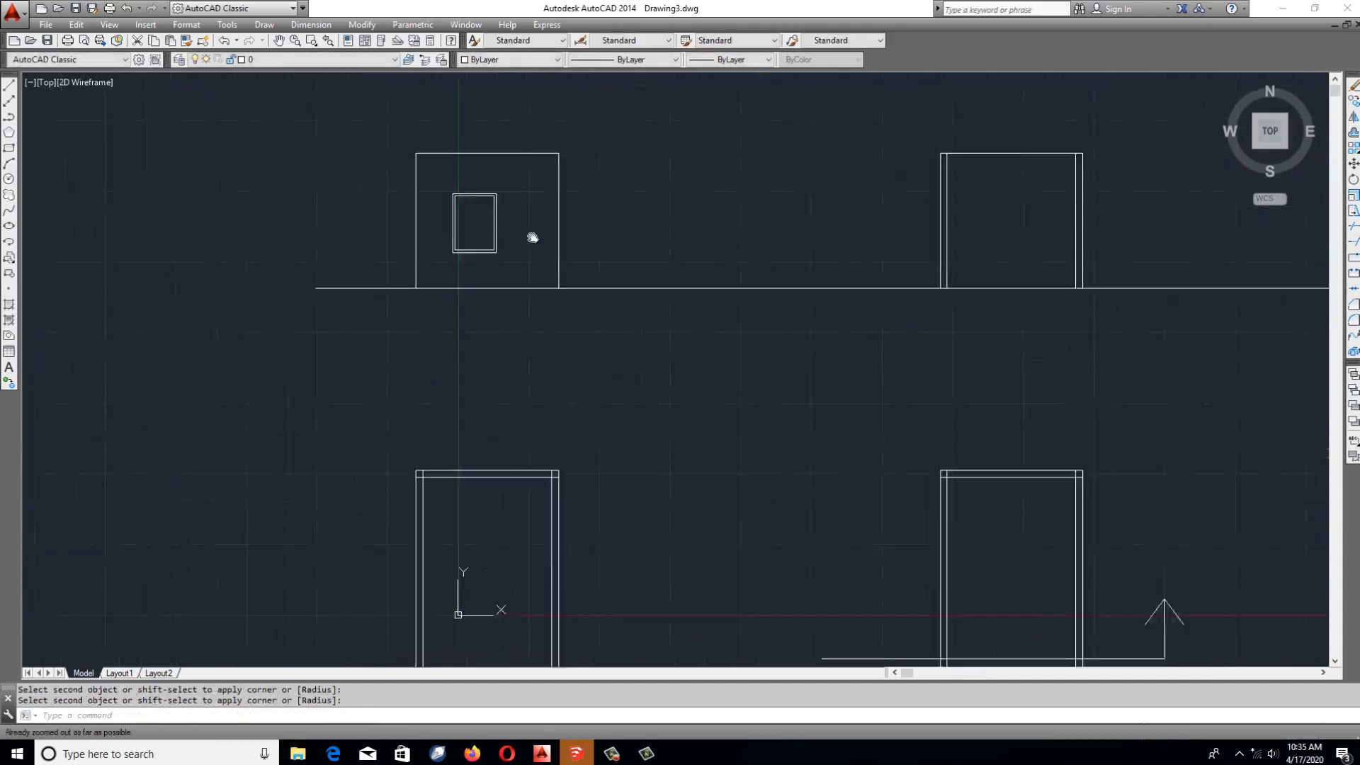
pyautogui.press('Escape')
# Move the opening in the left plan's lower wall a short distance to the left along the wall.
pyautogui.moveTo(458, 253)
pyautogui.mouseDown(button='middle')
pyautogui.moveTo(512, 207)
pyautogui.moveTo(447, 260)
pyautogui.moveTo(479, 260)
pyautogui.moveTo(625, 183)
pyautogui.moveTo(548, 124)
pyautogui.mouseUp(button='middle')
pyautogui.moveTo(586, 383); pyautogui.dragTo(572, 228, button='middle')
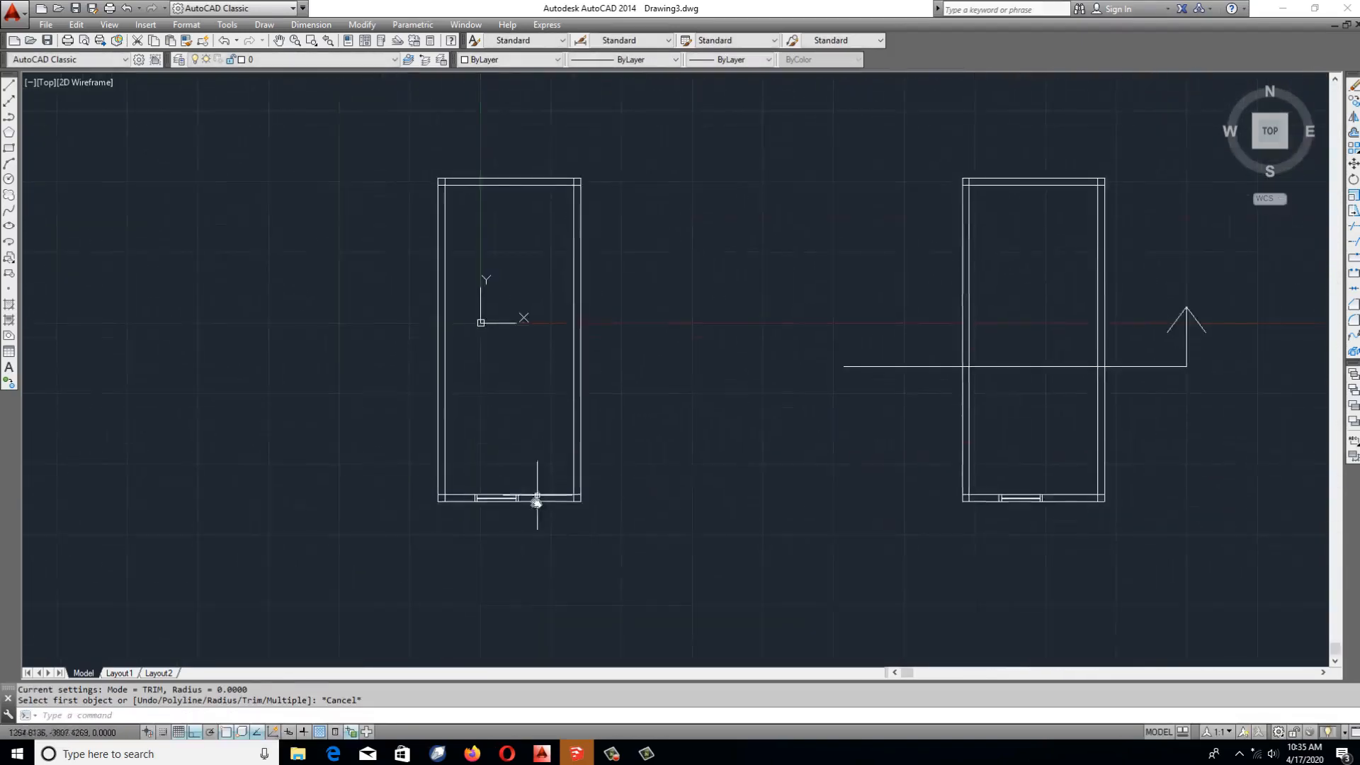
pyautogui.scroll(5, 537, 503)
pyautogui.press('Escape')
pyautogui.write('m')
pyautogui.press('Return')
pyautogui.click(346, 462)
pyautogui.click(548, 547)
pyautogui.press('Return')
pyautogui.click(605, 576)
pyautogui.click(574, 577)
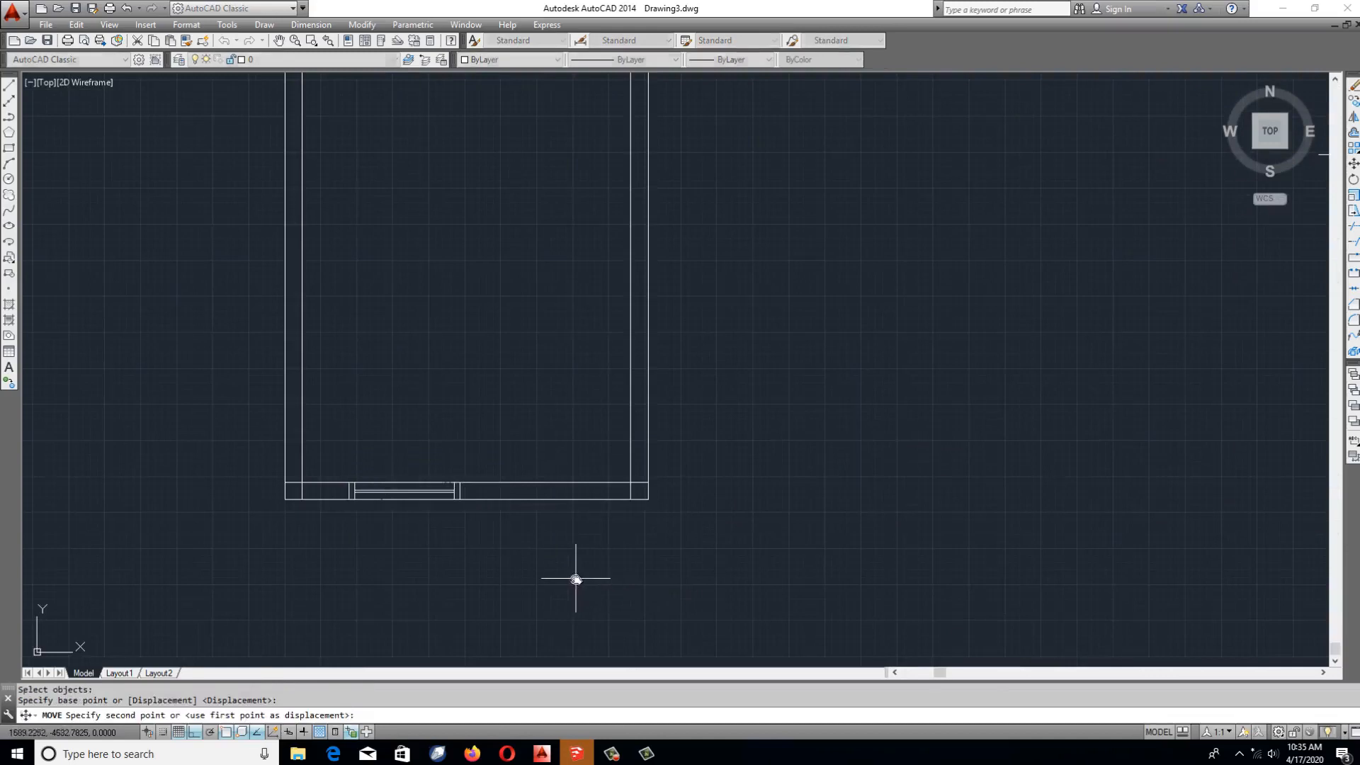
pyautogui.press('Escape')
pyautogui.scroll(-3, 477, 546)
pyautogui.press('Escape')
# Draw a vertical construction line through the left outer jamb corner of the moved opening in the plan.
pyautogui.moveTo(426, 548); pyautogui.dragTo(456, 544, button='middle')
pyautogui.scroll(3, 447, 538)
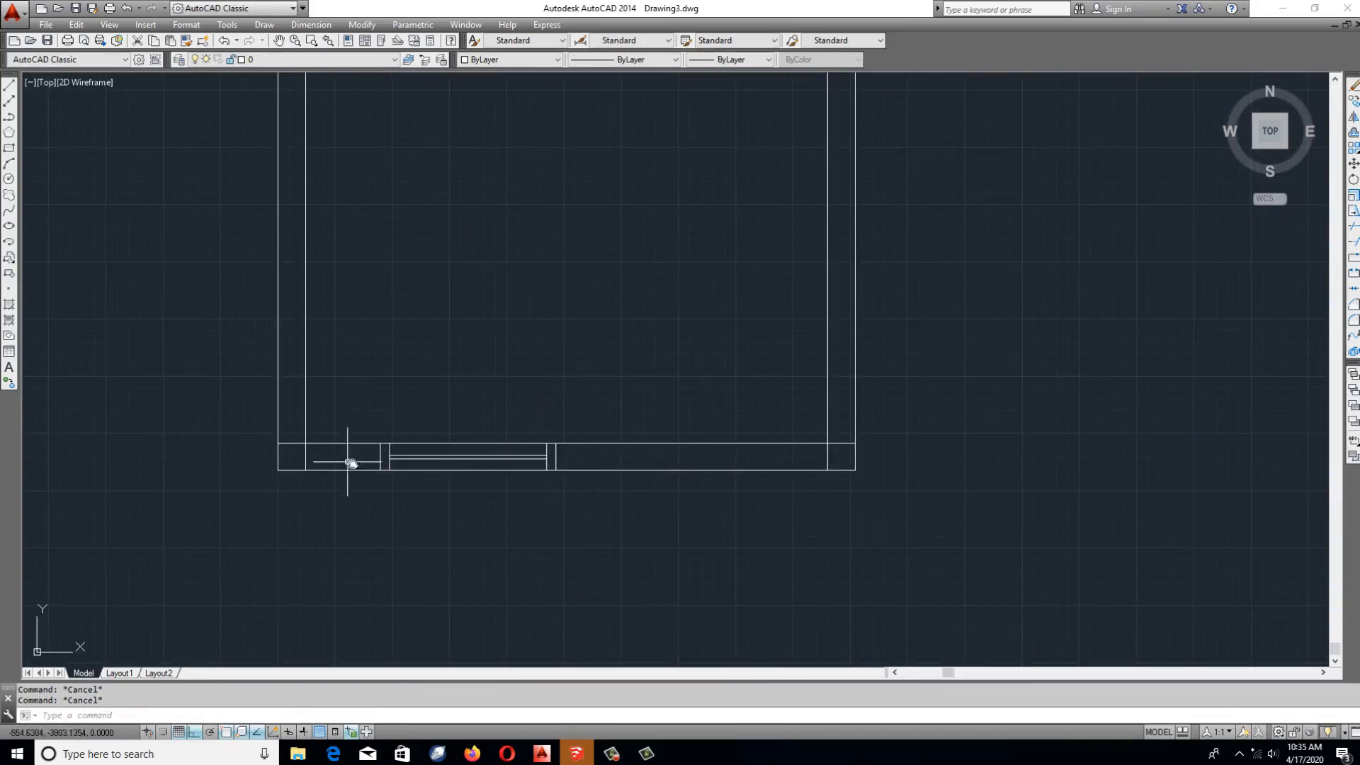
pyautogui.write('xl')
pyautogui.press('Return')
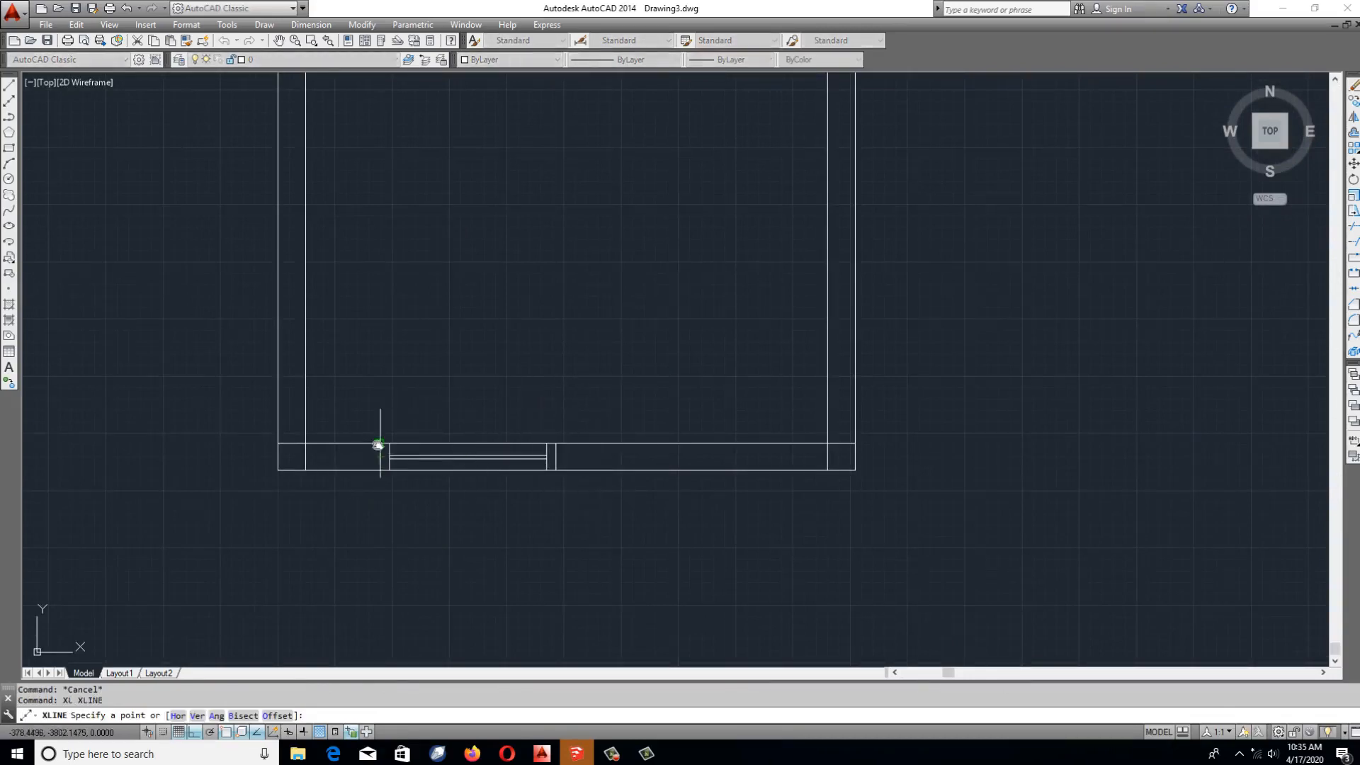
pyautogui.click(380, 444)
pyautogui.click(386, 335)
pyautogui.press('Return')
pyautogui.scroll(-4, 378, 503)
pyautogui.press('Escape')
pyautogui.write('z')
pyautogui.press('Return')
pyautogui.write('e')
pyautogui.press('Return')
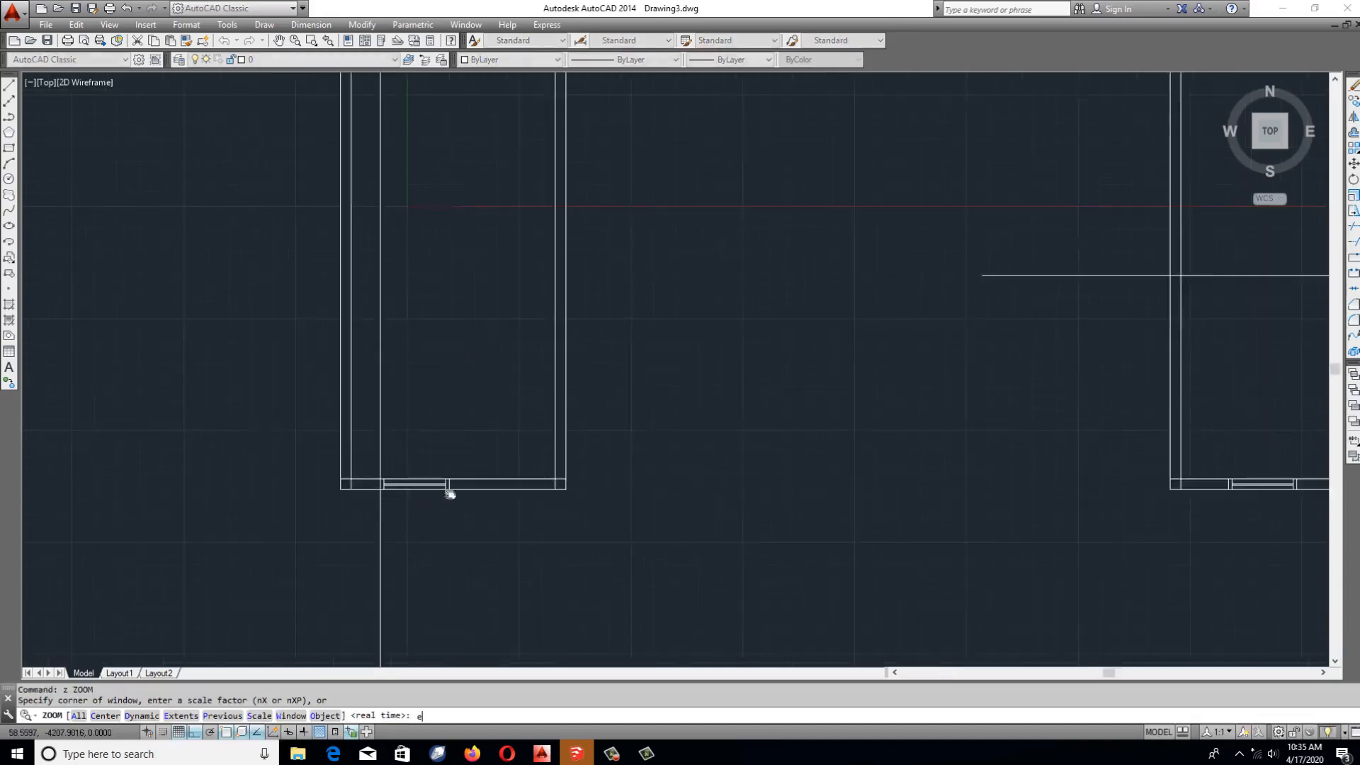
pyautogui.moveTo(272, 331); pyautogui.dragTo(296, 400, button='middle')
pyautogui.press('Escape')
pyautogui.scroll(6, 237, 243)
pyautogui.moveTo(237, 243)
pyautogui.mouseDown(button='middle')
pyautogui.moveTo(324, 325)
pyautogui.moveTo(423, 257)
pyautogui.mouseUp(button='middle')
pyautogui.press('Escape')
pyautogui.scroll(-6, 363, 283)
pyautogui.scroll(2, 415, 225)
pyautogui.write('m')
pyautogui.press('Return')
pyautogui.scroll(2, 384, 212)
pyautogui.click(351, 212)
pyautogui.click(622, 407)
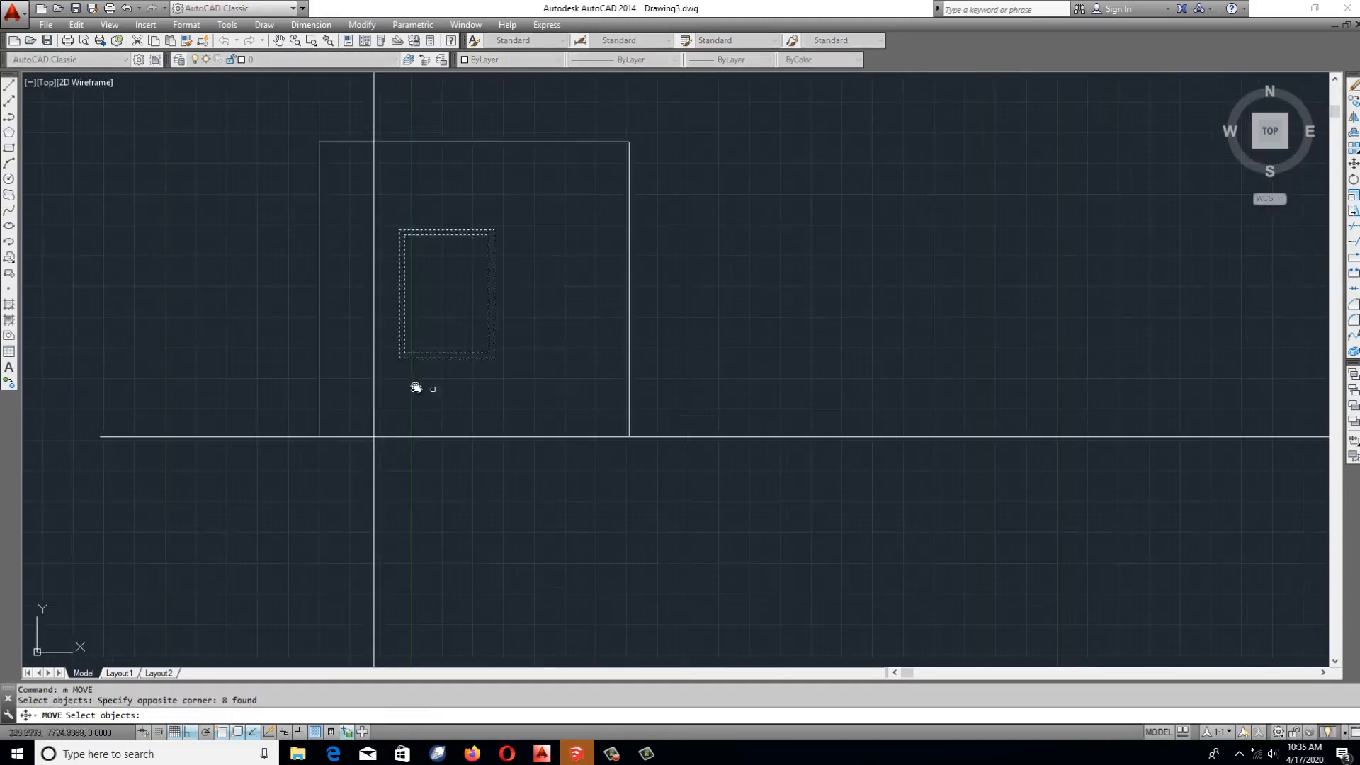
pyautogui.scroll(2, 417, 387)
pyautogui.press('Return')
pyautogui.scroll(-6, 384, 342)
pyautogui.moveTo(425, 376); pyautogui.dragTo(425, 252, button='middle')
pyautogui.press('Escape')
pyautogui.moveTo(434, 473); pyautogui.dragTo(413, 249, button='middle')
pyautogui.press('Escape')
# Examine the elevation window's position against the construction line projected from the plan.
pyautogui.scroll(2, 384, 460)
pyautogui.scroll(2, 356, 436)
pyautogui.scroll(-2, 394, 466)
pyautogui.moveTo(410, 373); pyautogui.dragTo(417, 495, button='middle')
pyautogui.moveTo(423, 283); pyautogui.dragTo(447, 500, button='middle')
pyautogui.scroll(-3, 427, 333)
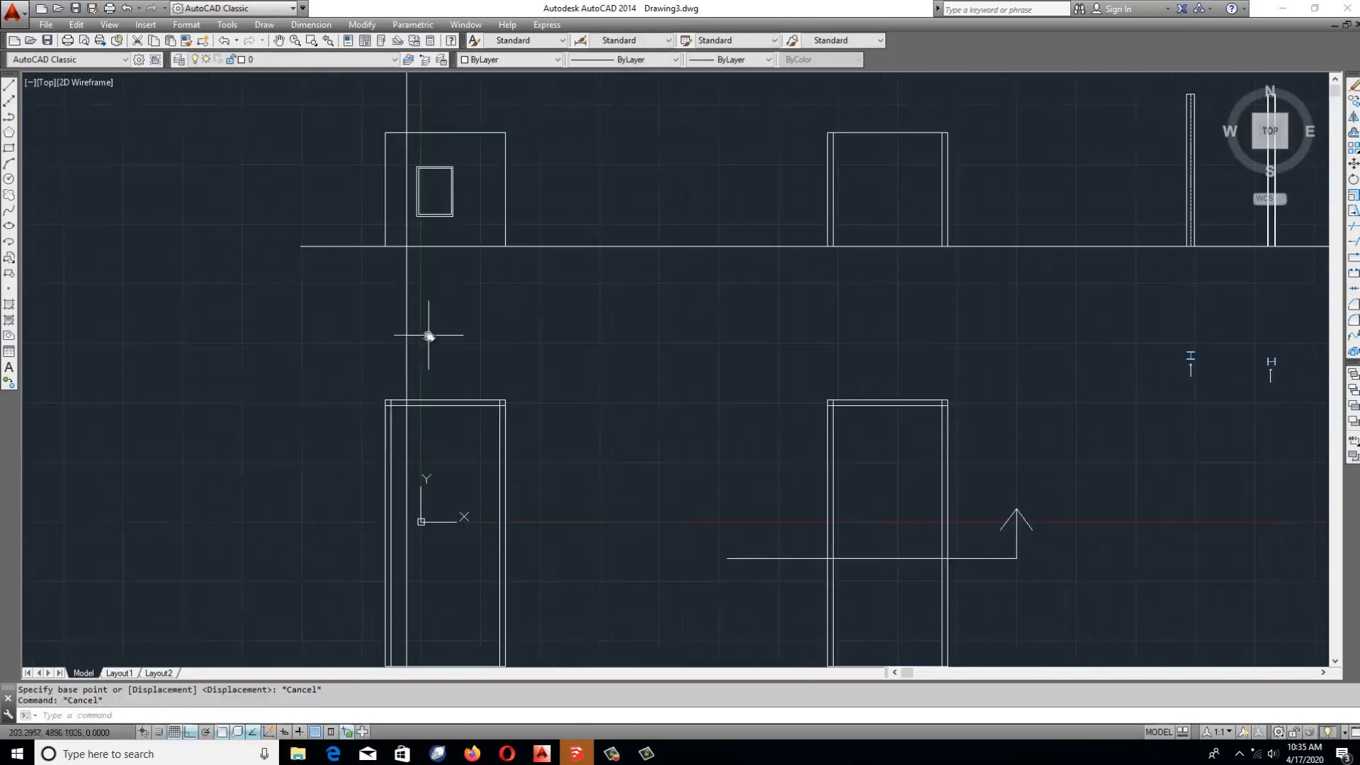
pyautogui.moveTo(508, 366); pyautogui.dragTo(496, 181, button='middle')
pyautogui.moveTo(430, 251); pyautogui.dragTo(435, 327, button='middle')
pyautogui.moveTo(416, 106); pyautogui.dragTo(408, 219, button='middle')
pyautogui.scroll(3, 408, 196)
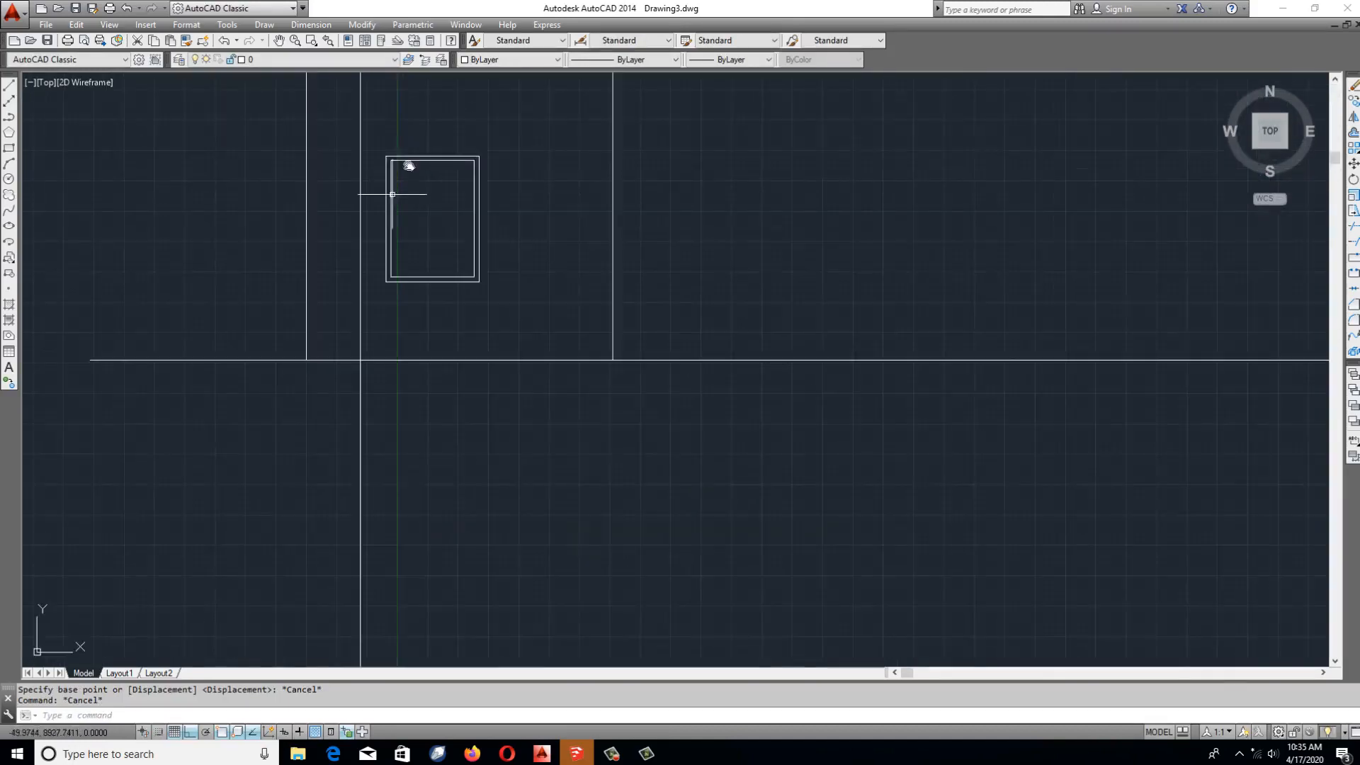
# Draw a second vertical construction line through the right outer jamb corner of the plan opening.
pyautogui.scroll(-3, 409, 165)
pyautogui.moveTo(471, 284); pyautogui.dragTo(457, 74, button='middle')
pyautogui.scroll(3, 421, 444)
pyautogui.press('Escape')
pyautogui.write('xl')
pyautogui.press('Return')
pyautogui.scroll(3, 384, 464)
pyautogui.click(413, 432)
pyautogui.click(439, 316)
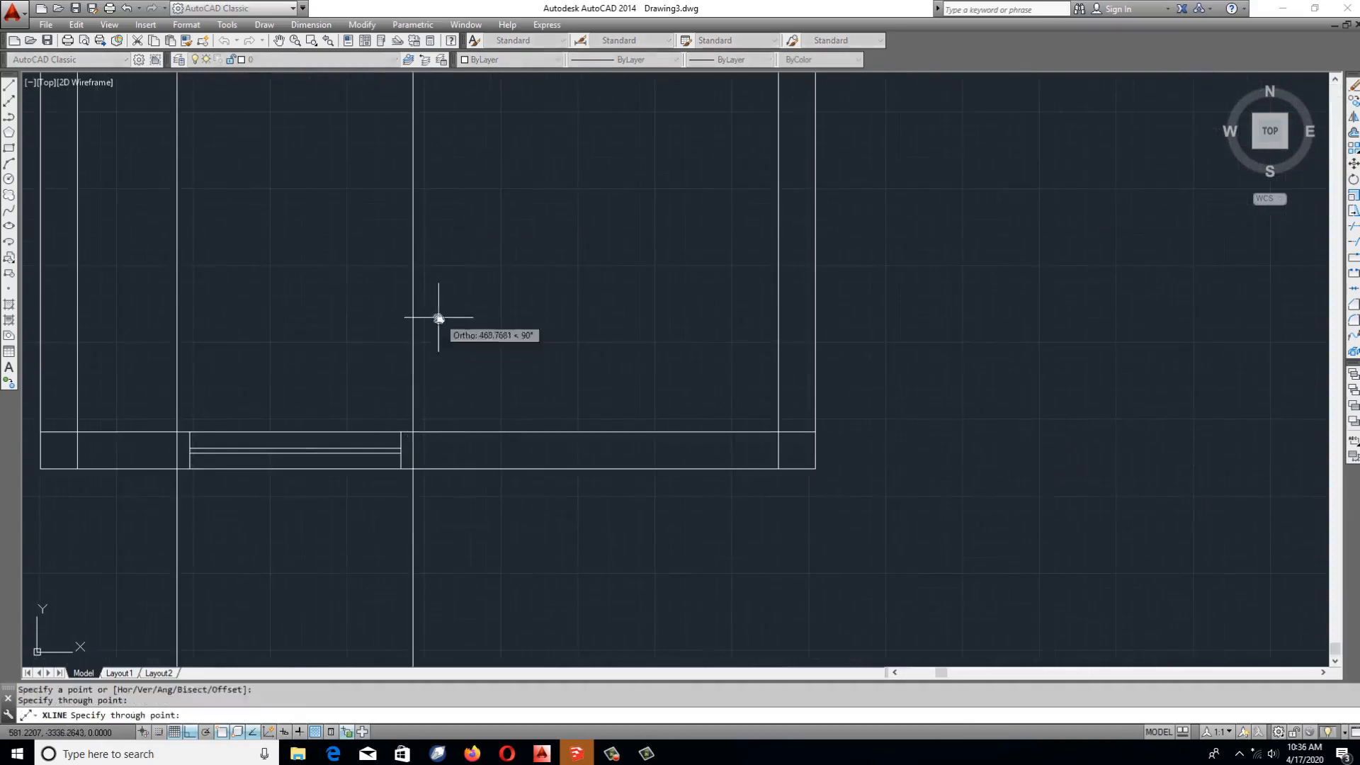
pyautogui.press('Escape')
pyautogui.scroll(-3, 276, 497)
pyautogui.moveTo(337, 218); pyautogui.dragTo(346, 412, button='middle')
pyautogui.moveTo(325, 192); pyautogui.dragTo(379, 517, button='middle')
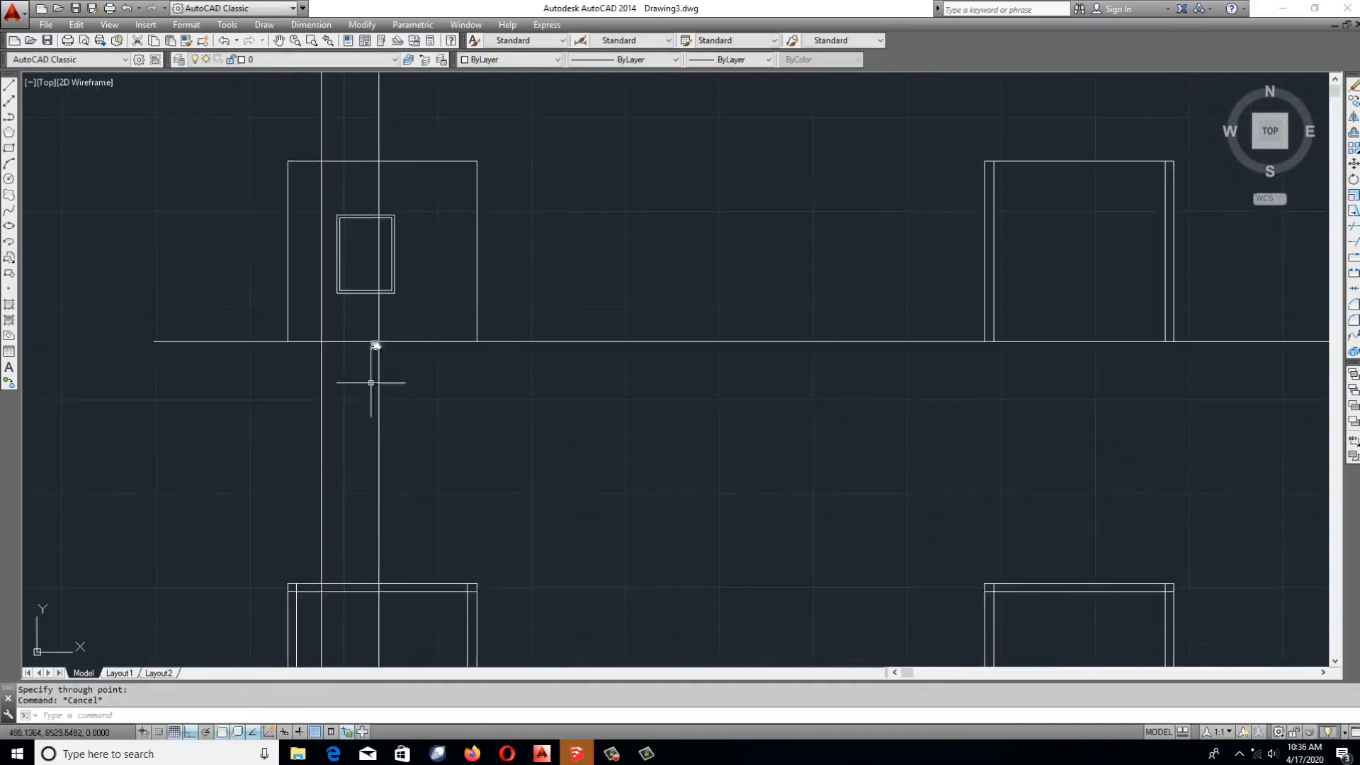
pyautogui.scroll(1, 359, 239)
pyautogui.press('Escape')
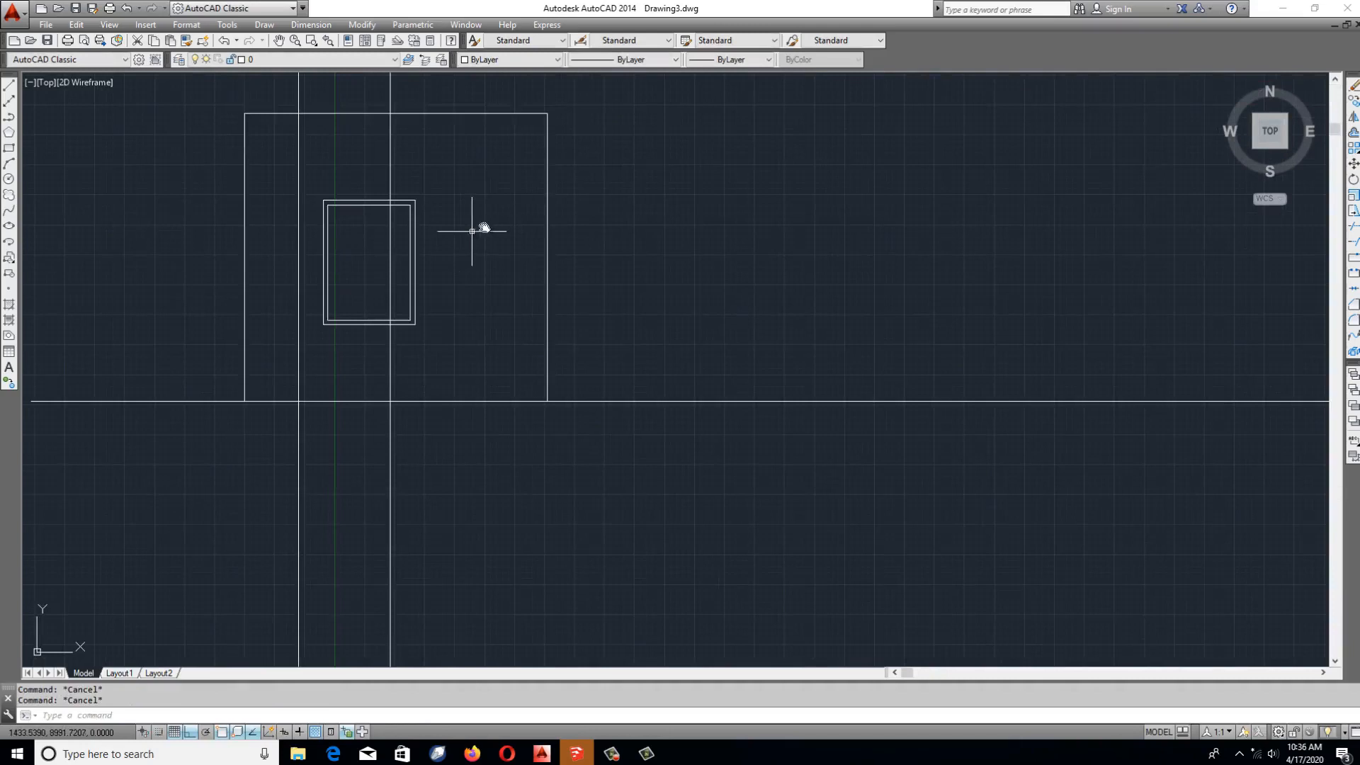
# Compare the opening's position in the plan and in the elevation along the two construction lines.
pyautogui.scroll(-3, 425, 358)
pyautogui.moveTo(425, 358); pyautogui.dragTo(401, 180, button='middle')
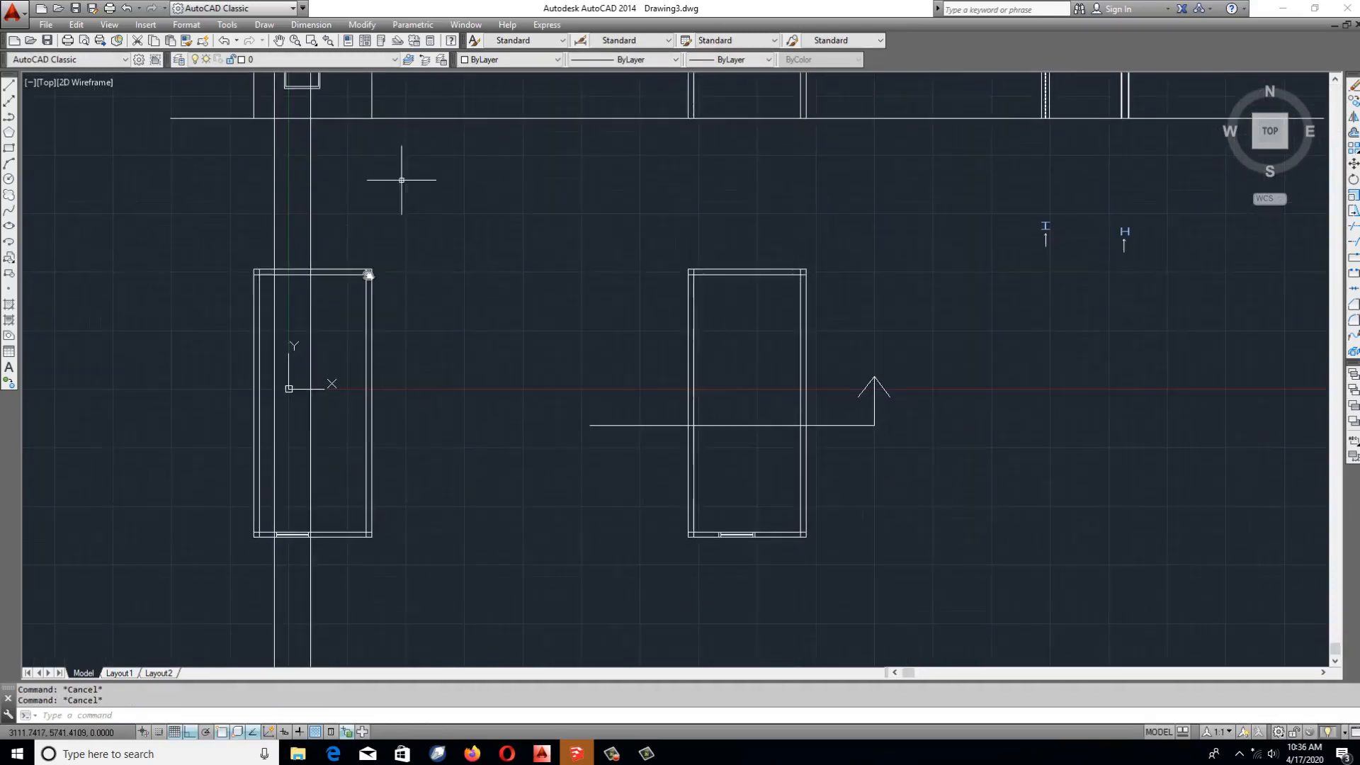
pyautogui.scroll(-2, 276, 447)
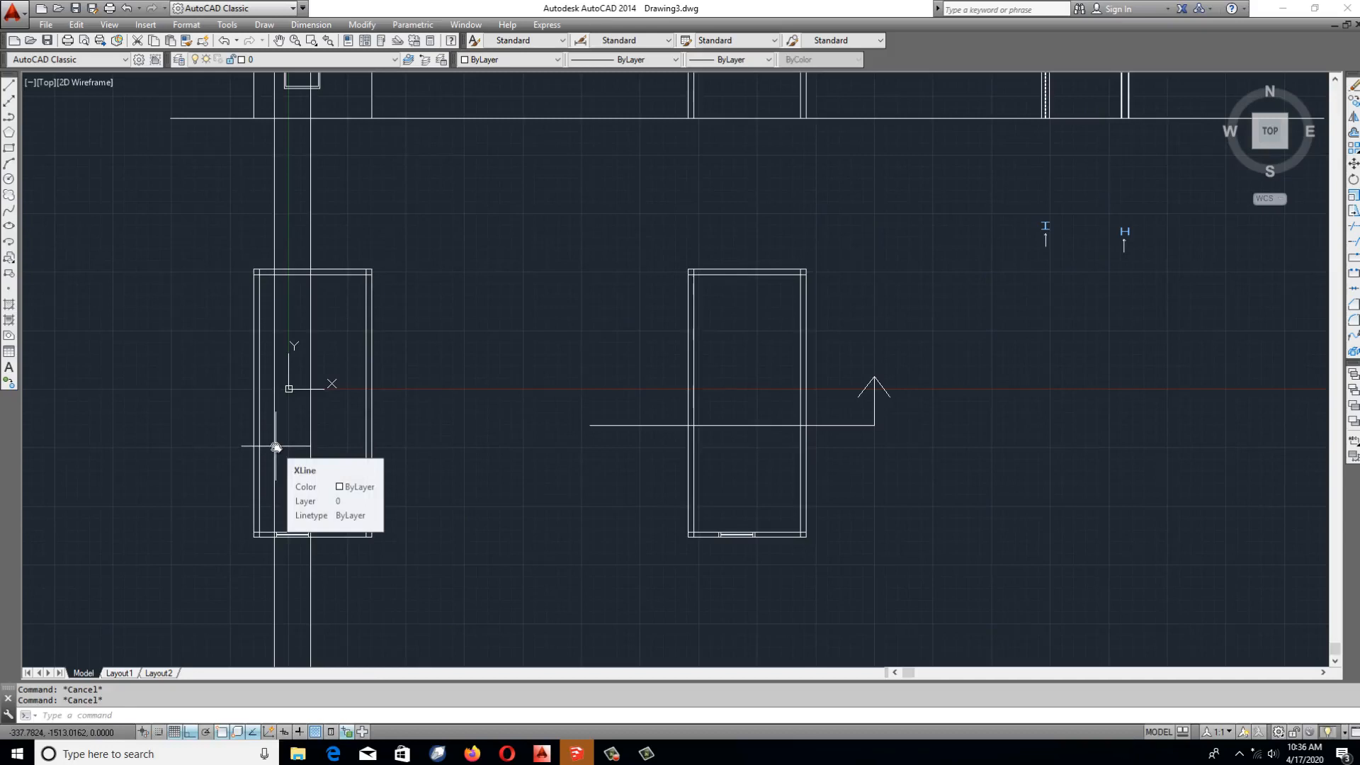
pyautogui.moveTo(362, 356); pyautogui.dragTo(409, 560, button='middle')
pyautogui.scroll(3, 318, 192)
pyautogui.scroll(-5, 330, 240)
pyautogui.moveTo(389, 256); pyautogui.dragTo(518, 160, button='middle')
pyautogui.moveTo(516, 423); pyautogui.dragTo(469, 208, button='middle')
pyautogui.scroll(10, 450, 457)
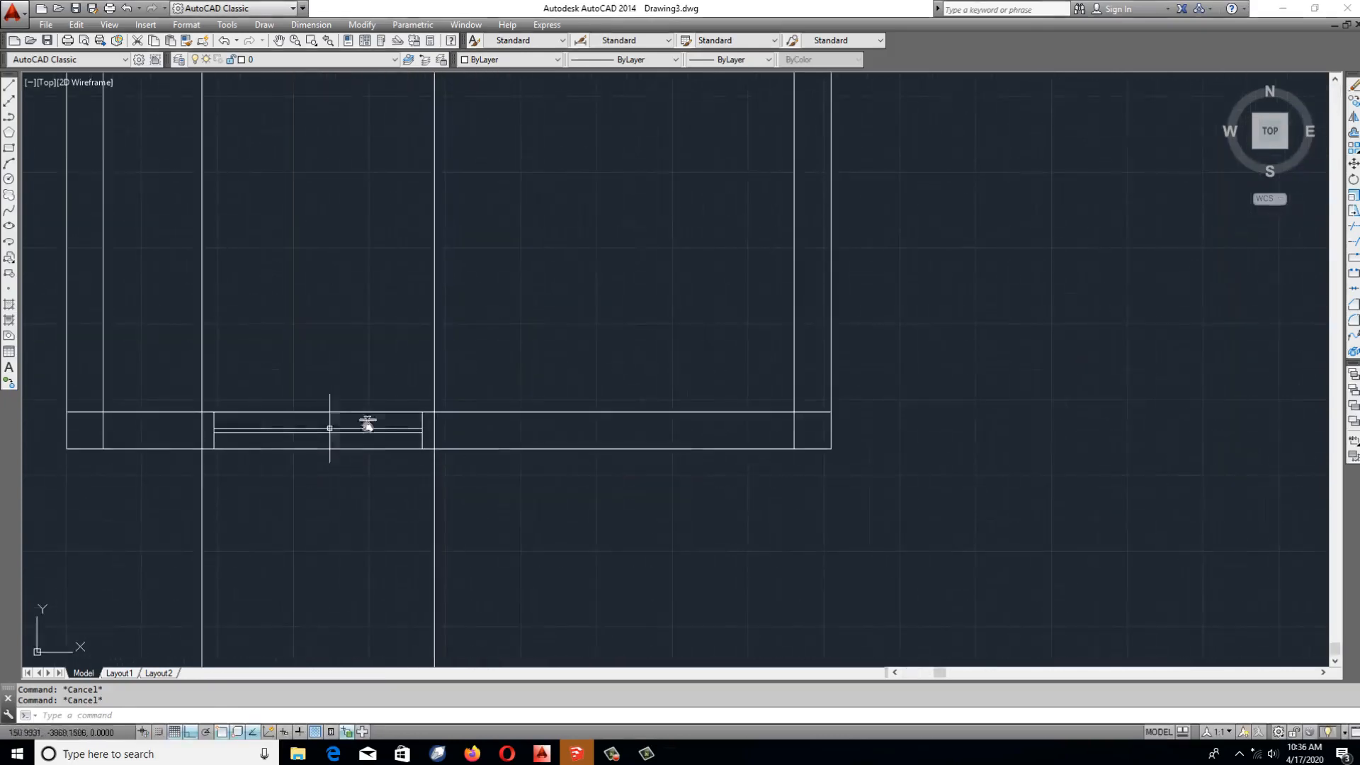
pyautogui.scroll(-8, 458, 588)
pyautogui.moveTo(443, 357); pyautogui.dragTo(472, 522, button='middle')
pyautogui.scroll(4, 412, 284)
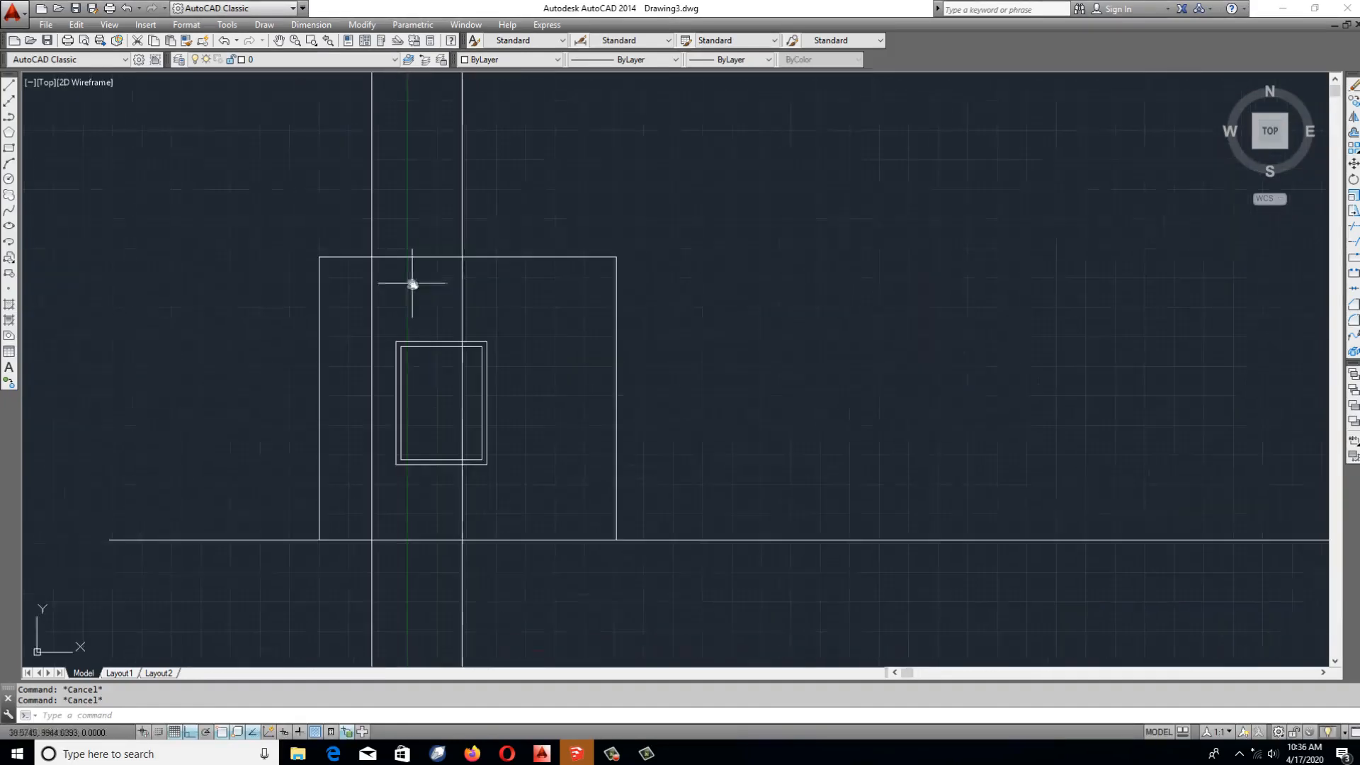
# Move the elevation window horizontally from its upper left corner onto the left construction line.
pyautogui.click(352, 304)
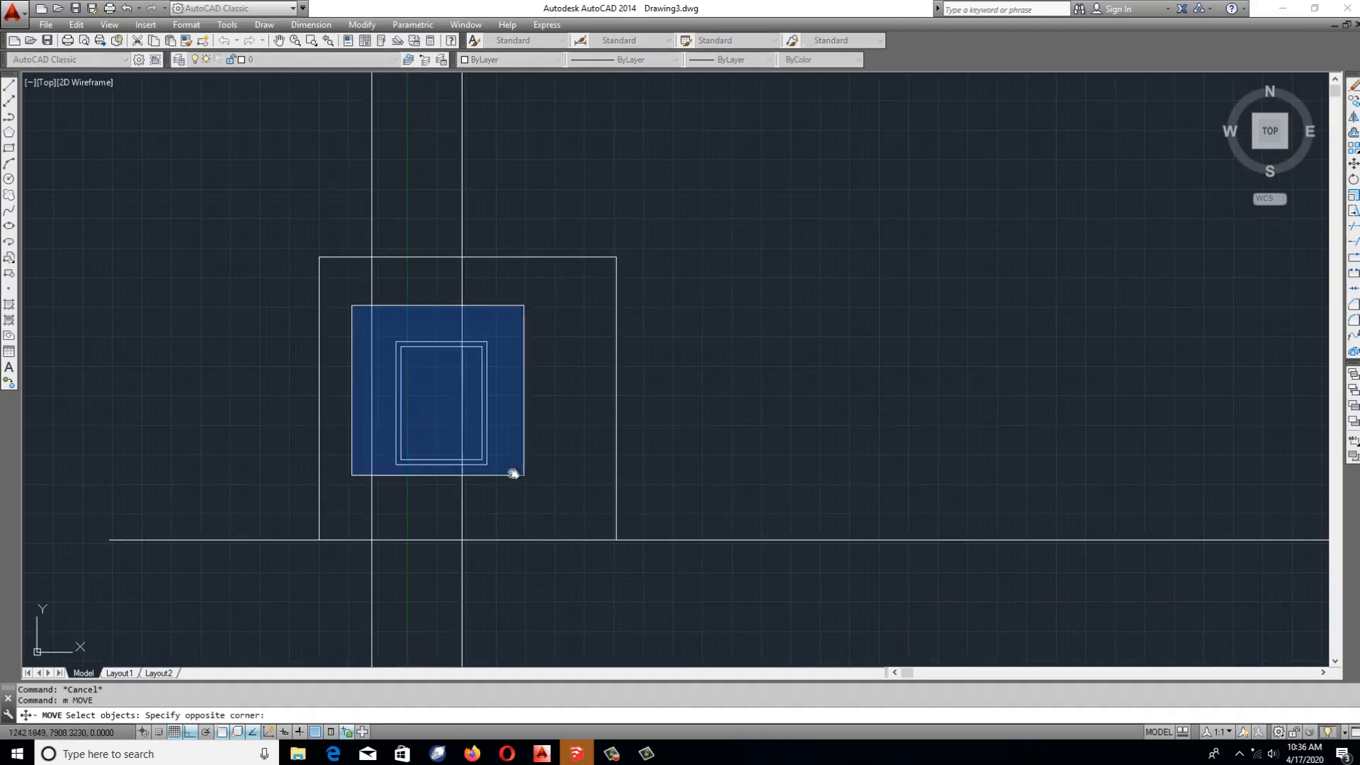
pyautogui.click(584, 508)
pyautogui.press('Return')
pyautogui.scroll(6, 413, 364)
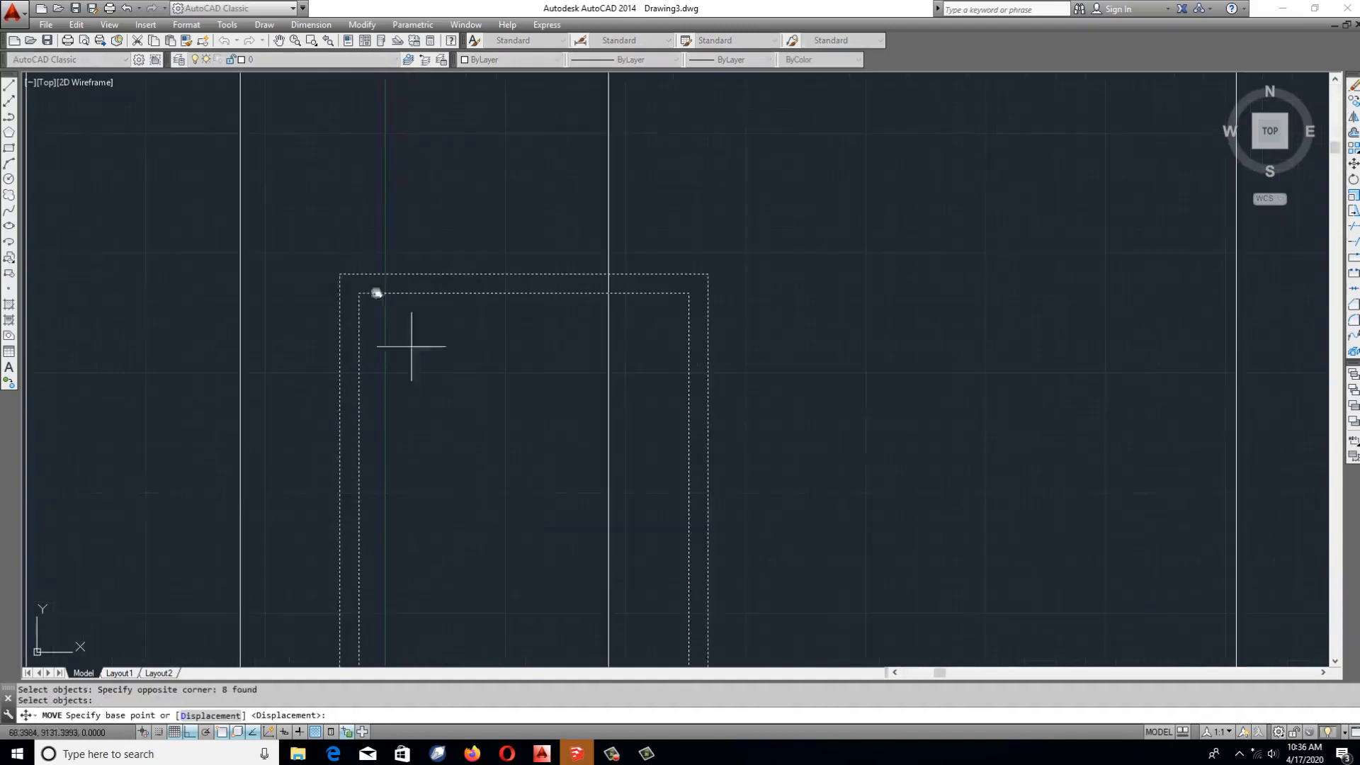
pyautogui.click(341, 274)
pyautogui.click(238, 273)
pyautogui.press('Return')
pyautogui.scroll(-5, 647, 299)
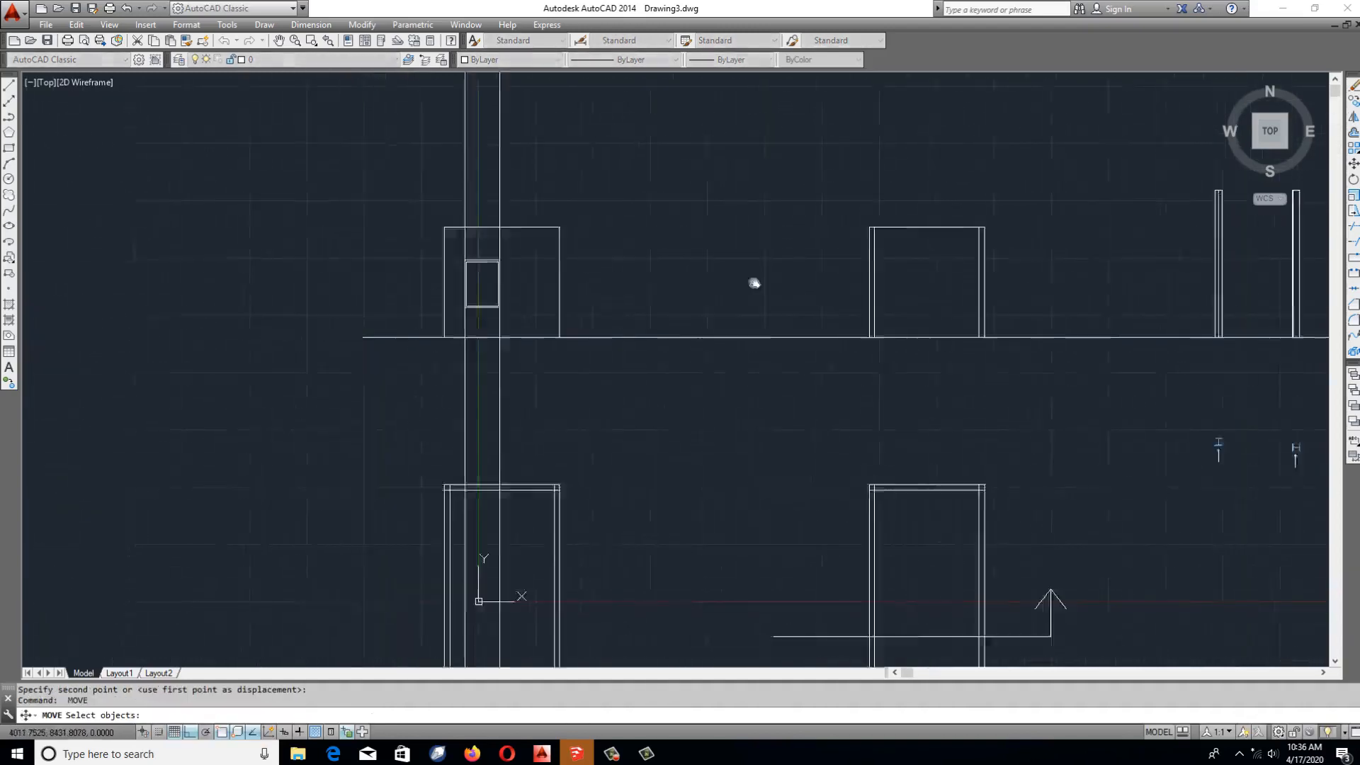
pyautogui.moveTo(647, 299); pyautogui.dragTo(810, 281, button='middle')
pyautogui.press('Escape')
# Erase the two vertical construction lines.
pyautogui.write('e')
pyautogui.press('Return')
pyautogui.click(625, 157)
pyautogui.click(490, 169)
pyautogui.press('Return')
# Copy the opening from the left plan's lower wall horizontally into the empty space to the right of the plan.
pyautogui.moveTo(574, 328); pyautogui.dragTo(521, 142, button='middle')
pyautogui.moveTo(546, 294); pyautogui.dragTo(519, 212, button='middle')
pyautogui.press('Escape')
pyautogui.scroll(2, 537, 481)
pyautogui.write('co')
pyautogui.press('Return')
pyautogui.click(369, 426)
pyautogui.click(471, 525)
pyautogui.press('Return')
pyautogui.click(412, 544)
pyautogui.click(607, 536)
pyautogui.press('Escape')
pyautogui.press('Escape')
pyautogui.press('Escape')
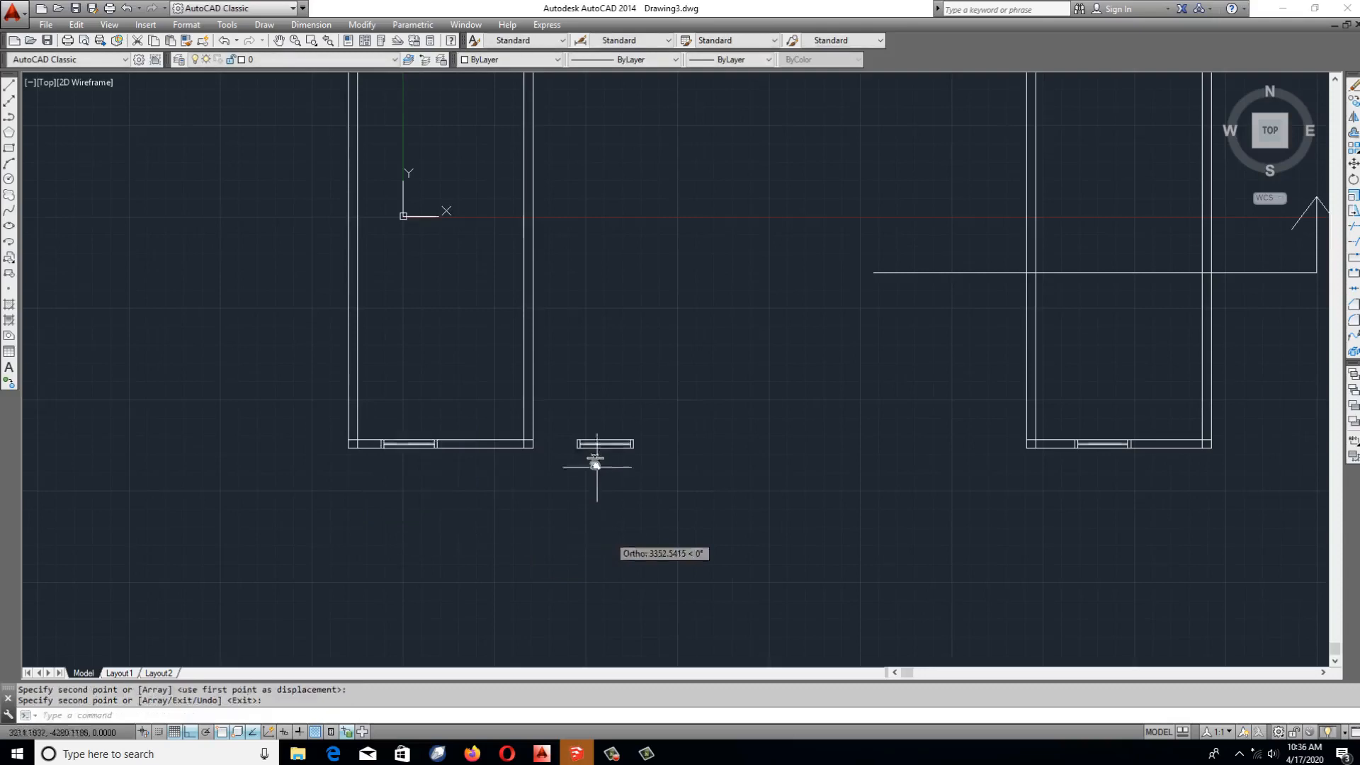
# Erase and trim the lines between the two jambs of the copied opening, leaving only the jamb rectangles.
pyautogui.scroll(10, 609, 440)
pyautogui.write('e')
pyautogui.click(521, 470)
pyautogui.click(456, 522)
pyautogui.press('Return')
pyautogui.write('e')
pyautogui.click(520, 510)
pyautogui.click(462, 572)
pyautogui.write('tr')
pyautogui.press('space')
pyautogui.click(585, 397)
pyautogui.click(465, 567)
pyautogui.press('space')
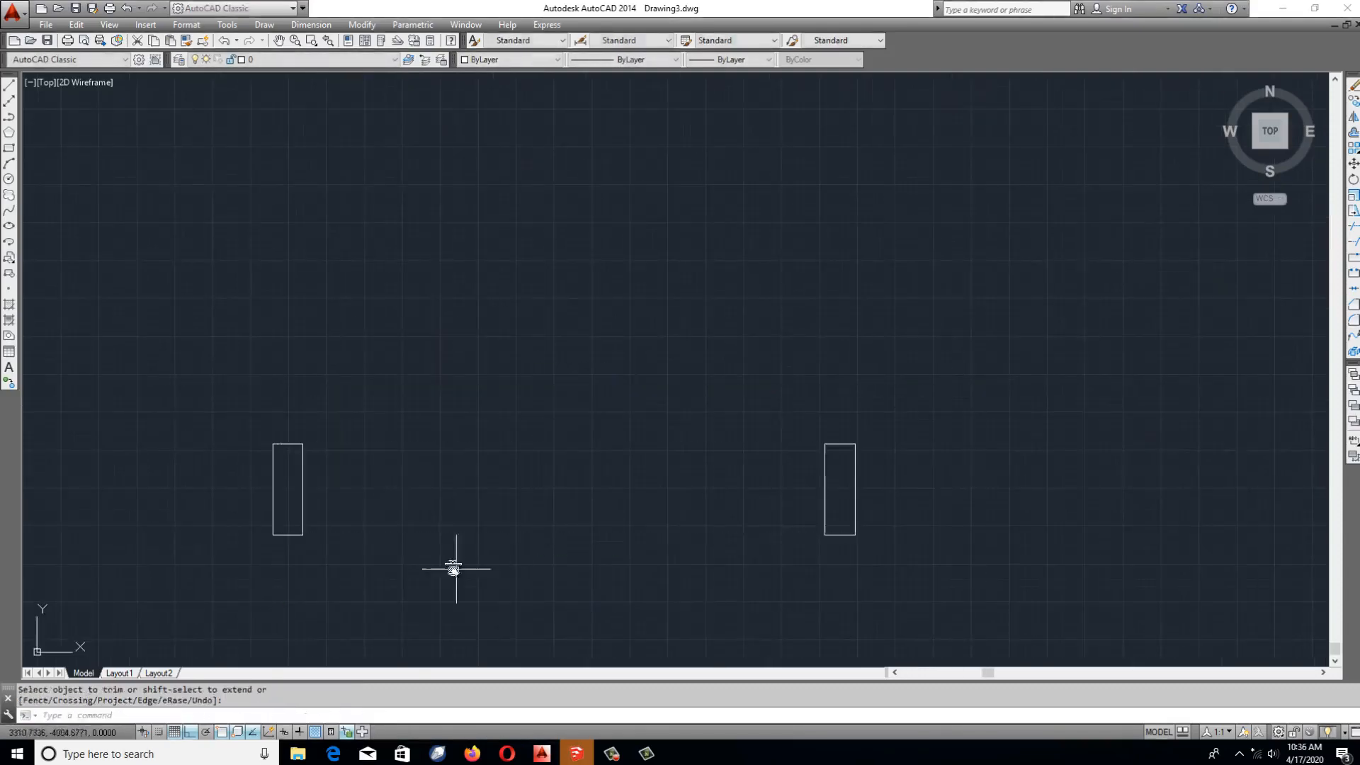
# Draw a vertical construction line through the left jamb's upper inner corner and copy it 25 units to the left.
pyautogui.write('xl')
pyautogui.click(304, 445)
pyautogui.click(298, 338)
pyautogui.press('space')
pyautogui.write('cond')
pyautogui.click(320, 346)
pyautogui.click(136, 361)
pyautogui.press('space')
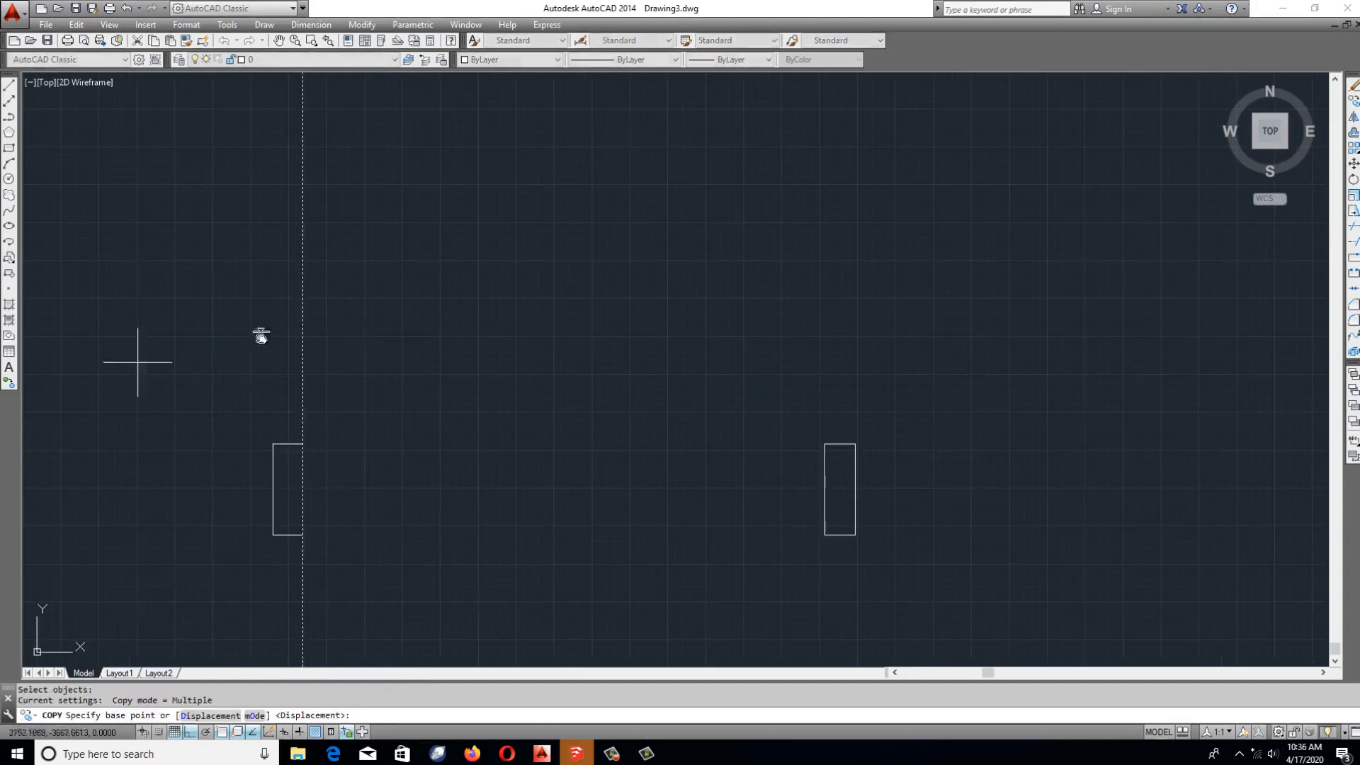
pyautogui.click(459, 303)
pyautogui.write('25')
pyautogui.press('space')
pyautogui.press('space')
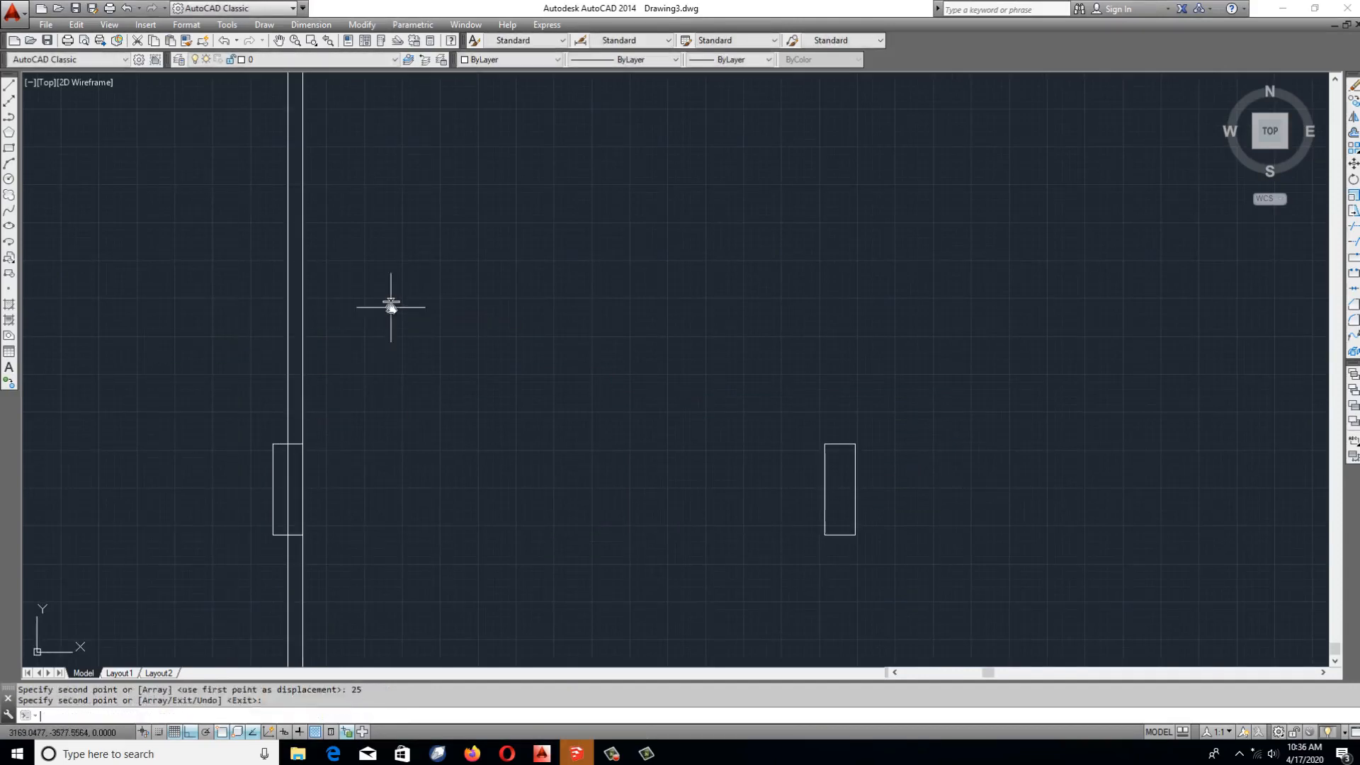
# Trim the copied construction line inside the left jamb and erase its leftover piece below the jamb.
pyautogui.write('tr')
pyautogui.press('space')
pyautogui.click(408, 365)
pyautogui.click(229, 565)
pyautogui.press('space')
pyautogui.scroll(4, 302, 483)
pyautogui.click(284, 473)
pyautogui.click(252, 467)
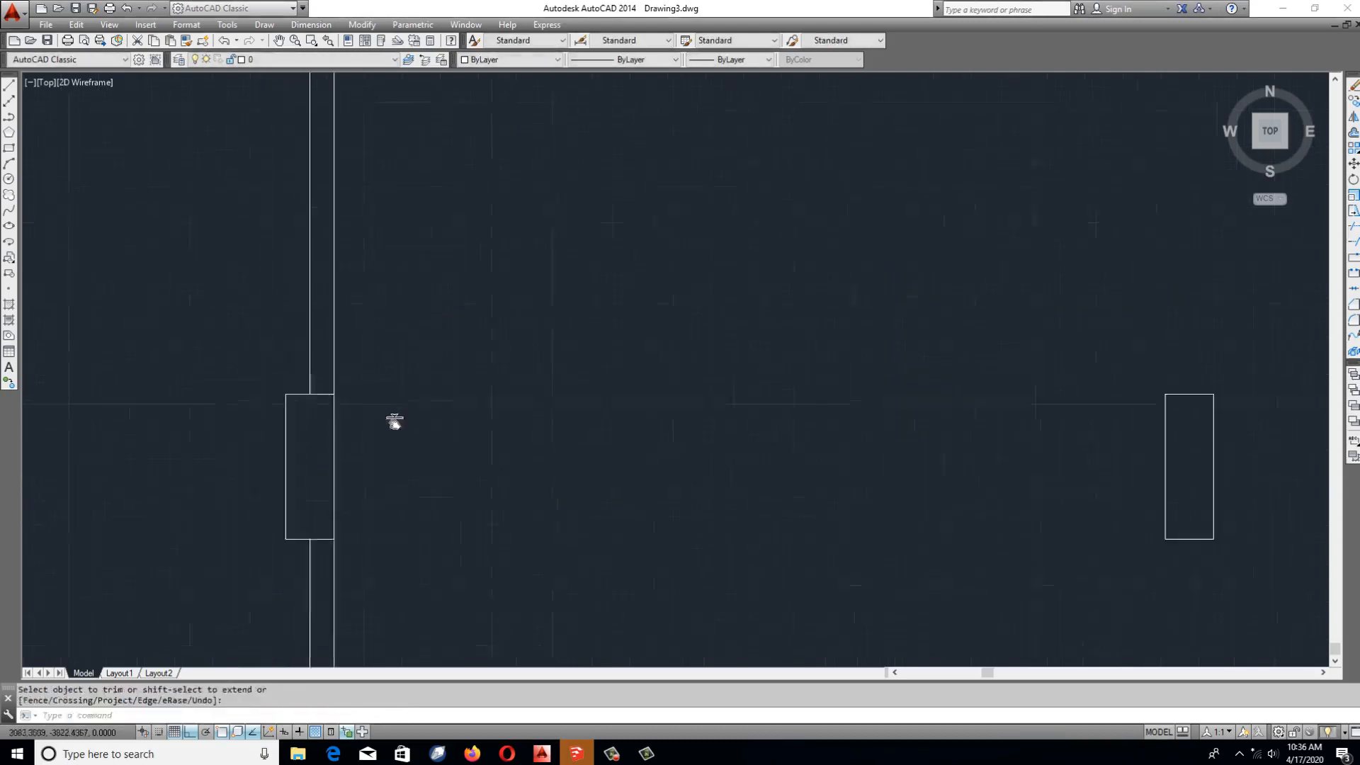
pyautogui.click(351, 516)
pyautogui.press('space')
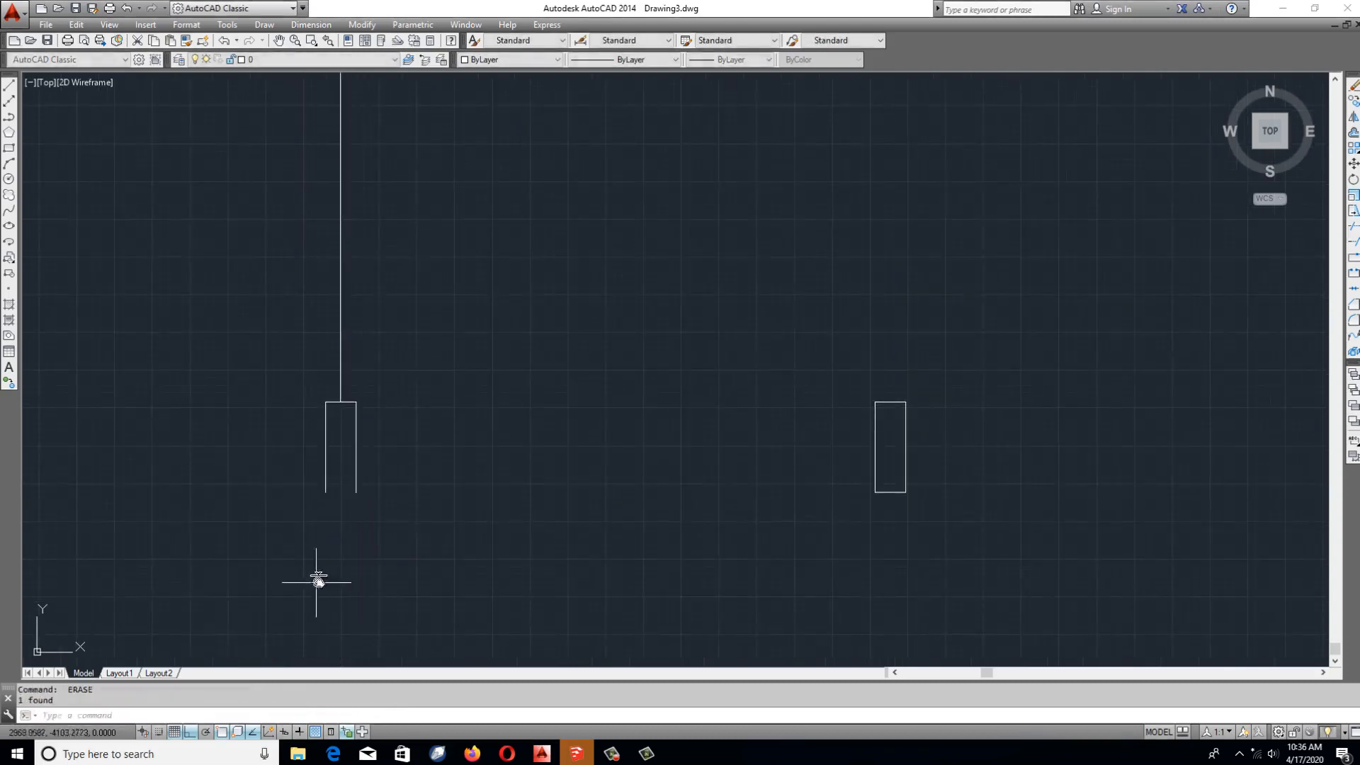
# Trim the construction lines at the left jamb, keeping only the two lines above it for the door leaf.
pyautogui.write('r')
pyautogui.press('space')
pyautogui.click(396, 458)
pyautogui.click(289, 544)
pyautogui.click(407, 545)
pyautogui.click(258, 597)
pyautogui.press('Escape')
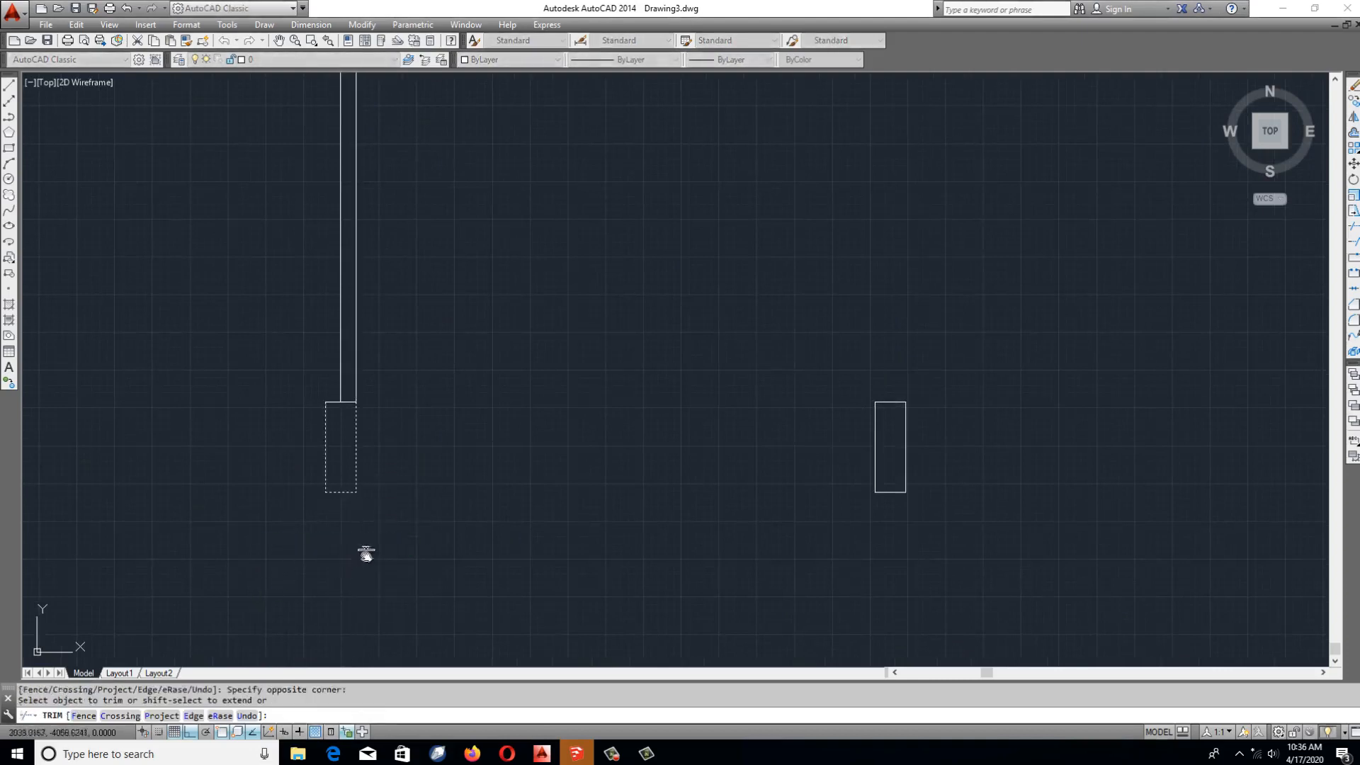
# Draw a circle centred on the left jamb's upper inner corner, reaching the right jamb's upper inner corner.
pyautogui.write('c')
pyautogui.press('Return')
pyautogui.click(355, 401)
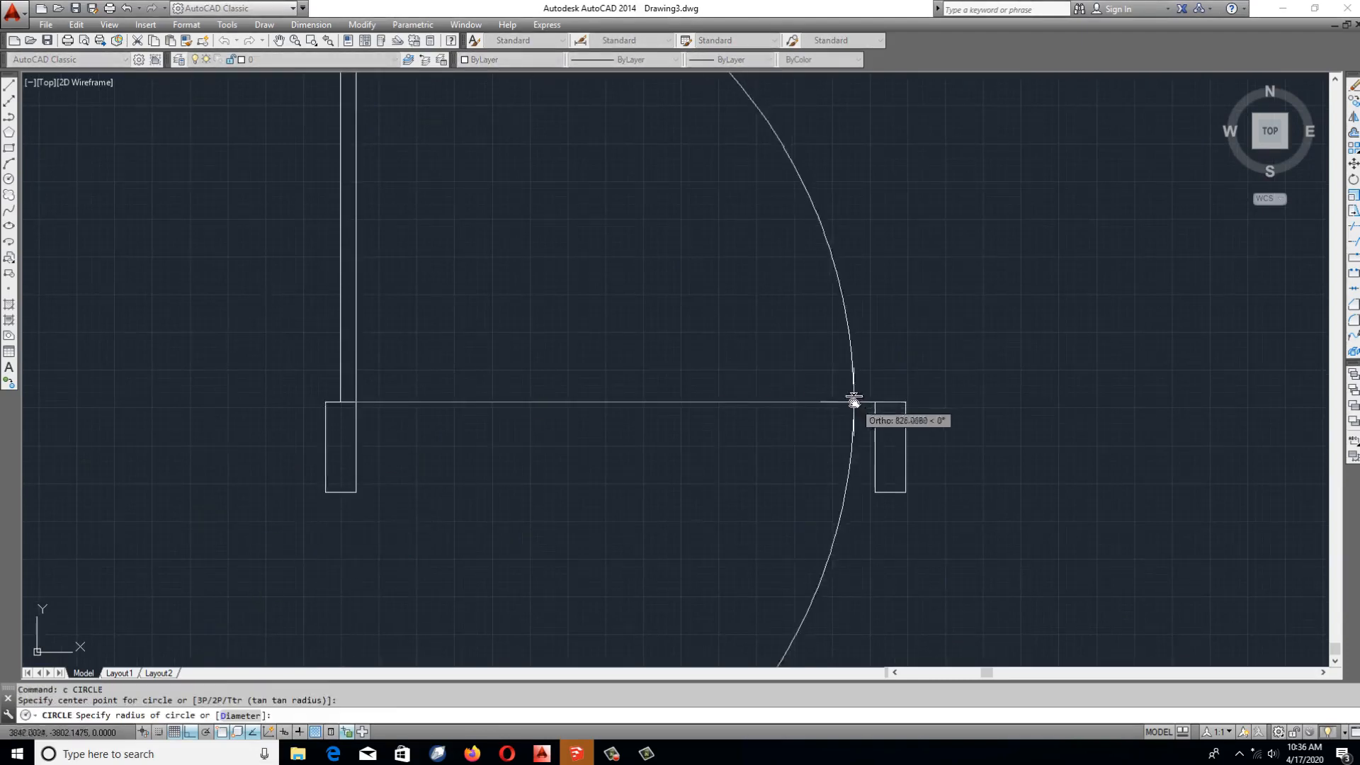
pyautogui.click(874, 402)
# Trim the circle and the leaf lines to leave a door leaf with a quarter-circle swing arc to the right jamb.
pyautogui.scroll(-4, 739, 471)
pyautogui.press('space')
pyautogui.scroll(-2, 738, 471)
pyautogui.press('Escape')
pyautogui.write('tr')
pyautogui.press('space')
pyautogui.click(853, 307)
pyautogui.click(578, 565)
pyautogui.press('space')
pyautogui.click(582, 348)
pyautogui.click(642, 286)
pyautogui.press('space')
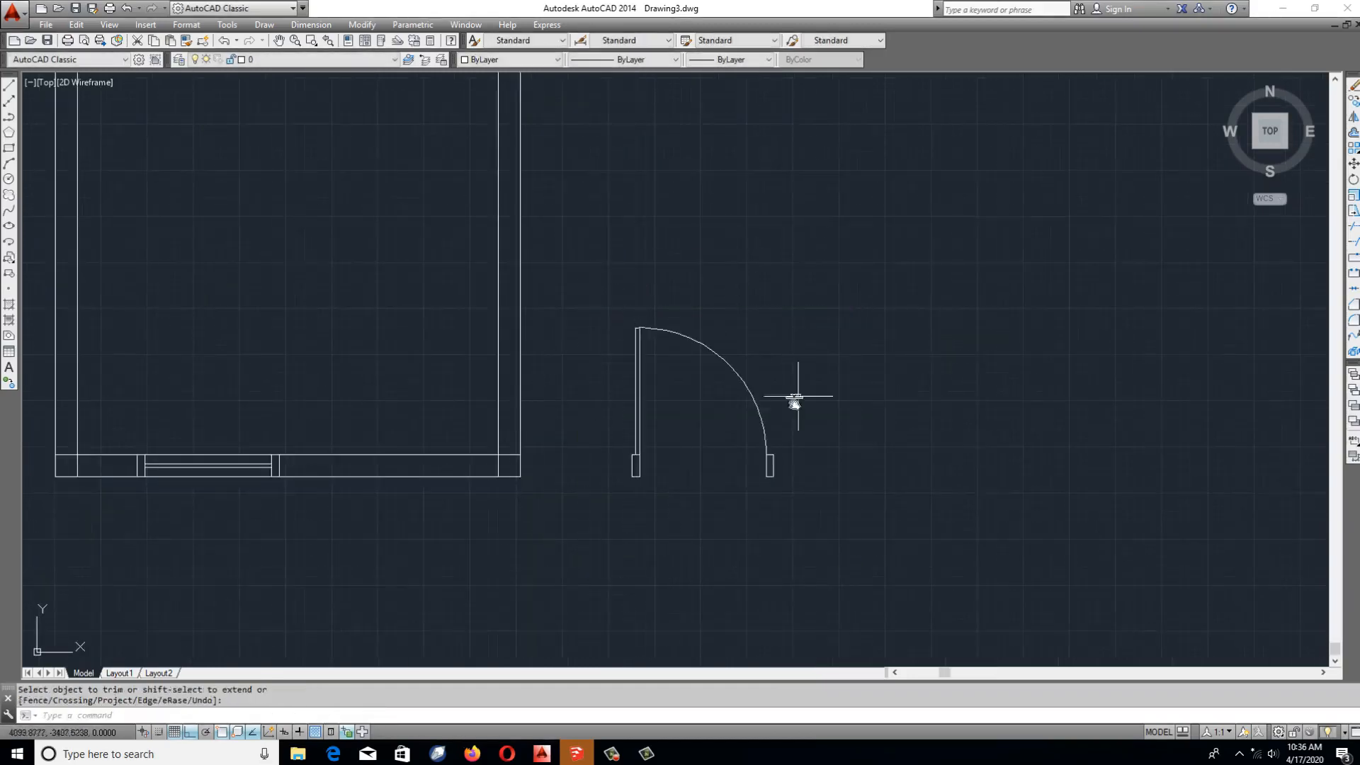
# Try to mirror the door and its jambs about a vertical axis, erasing the source, and undo it.
pyautogui.write('mi')
pyautogui.press('space')
pyautogui.click(835, 287)
pyautogui.click(577, 577)
pyautogui.press('space')
pyautogui.click(678, 521)
pyautogui.click(678, 585)
pyautogui.press('space')
pyautogui.write('y')
pyautogui.hotkey('ctrl', 'z')
pyautogui.press('Escape')
# Mirror the door and its jambs about a vertical axis near the middle of the opening, erasing the source objects.
pyautogui.write('mi')
pyautogui.press('space')
pyautogui.click(832, 278)
pyautogui.click(590, 572)
pyautogui.press('space')
pyautogui.click(683, 487)
pyautogui.click(699, 577)
pyautogui.write('y')
pyautogui.press('Escape')
# Move the door horizontally from its right jamb's lower outer corner onto the inner face of the plan's right wall.
pyautogui.write('m')
pyautogui.click(787, 292)
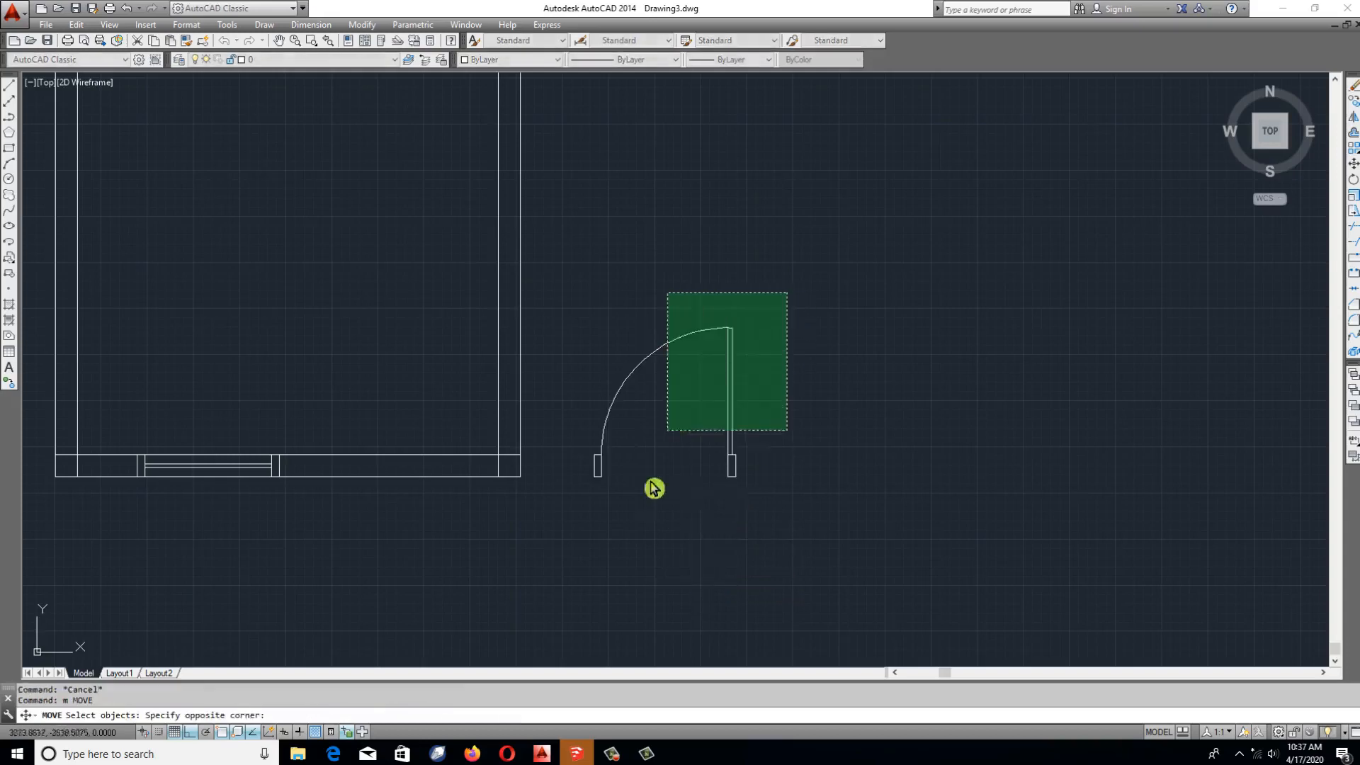
pyautogui.click(654, 489)
pyautogui.press('space')
pyautogui.click(736, 476)
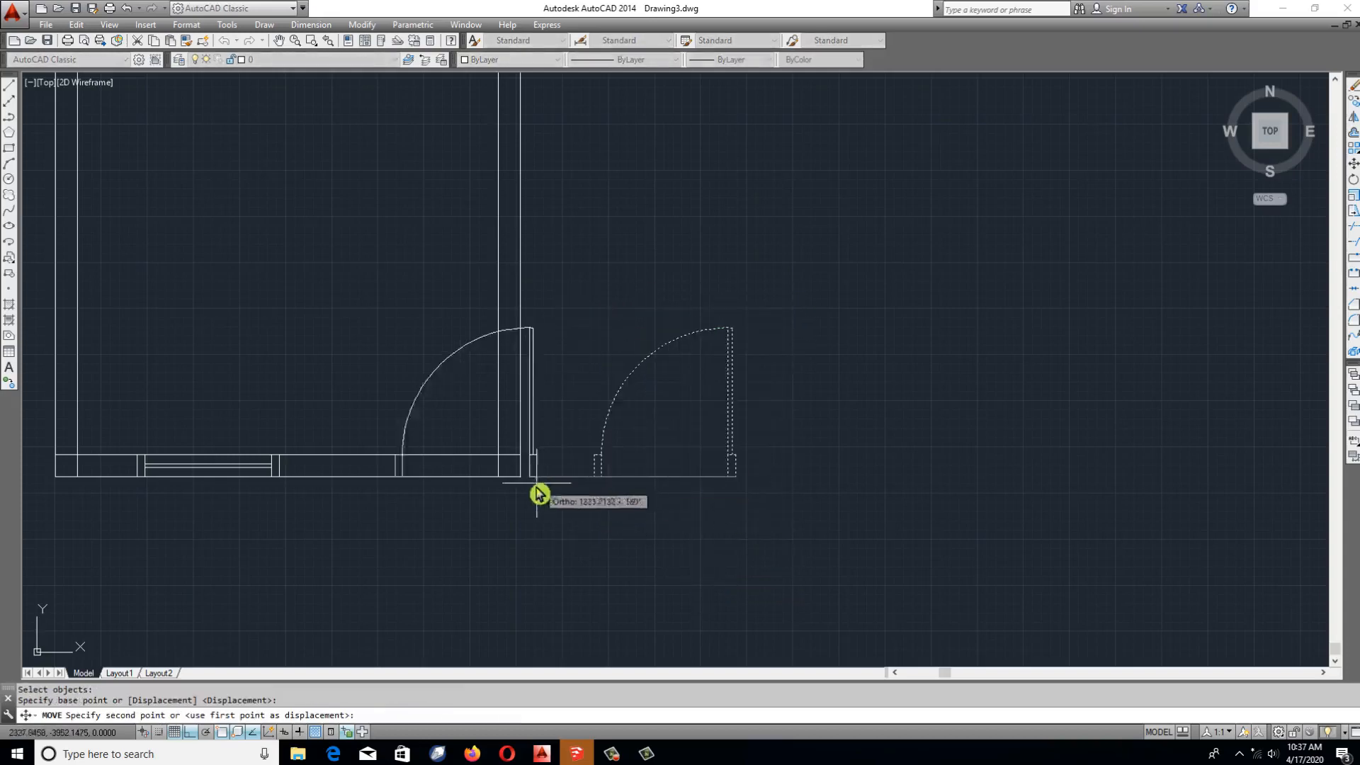
pyautogui.click(497, 476)
pyautogui.press('space')
pyautogui.press('Escape')
# Draw vertical construction lines through both edges of the door's left jamb and the inner edge of its right jamb.
pyautogui.write('xl')
pyautogui.press('space')
pyautogui.click(362, 480)
pyautogui.click(371, 501)
pyautogui.press('space')
pyautogui.scroll(4, 526, 480)
pyautogui.press('space')
pyautogui.click(429, 471)
pyautogui.click(430, 501)
pyautogui.press('space')
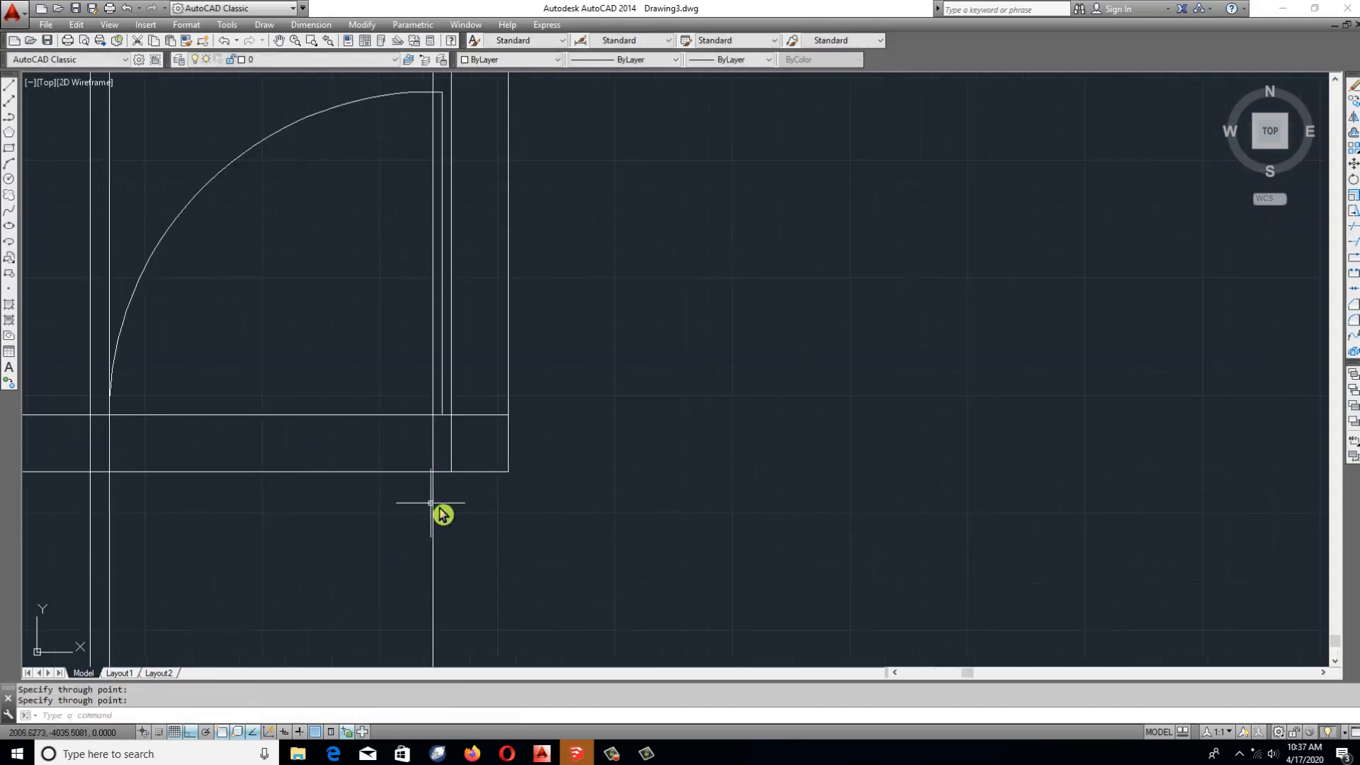
pyautogui.scroll(-2, 458, 528)
pyautogui.click(471, 564)
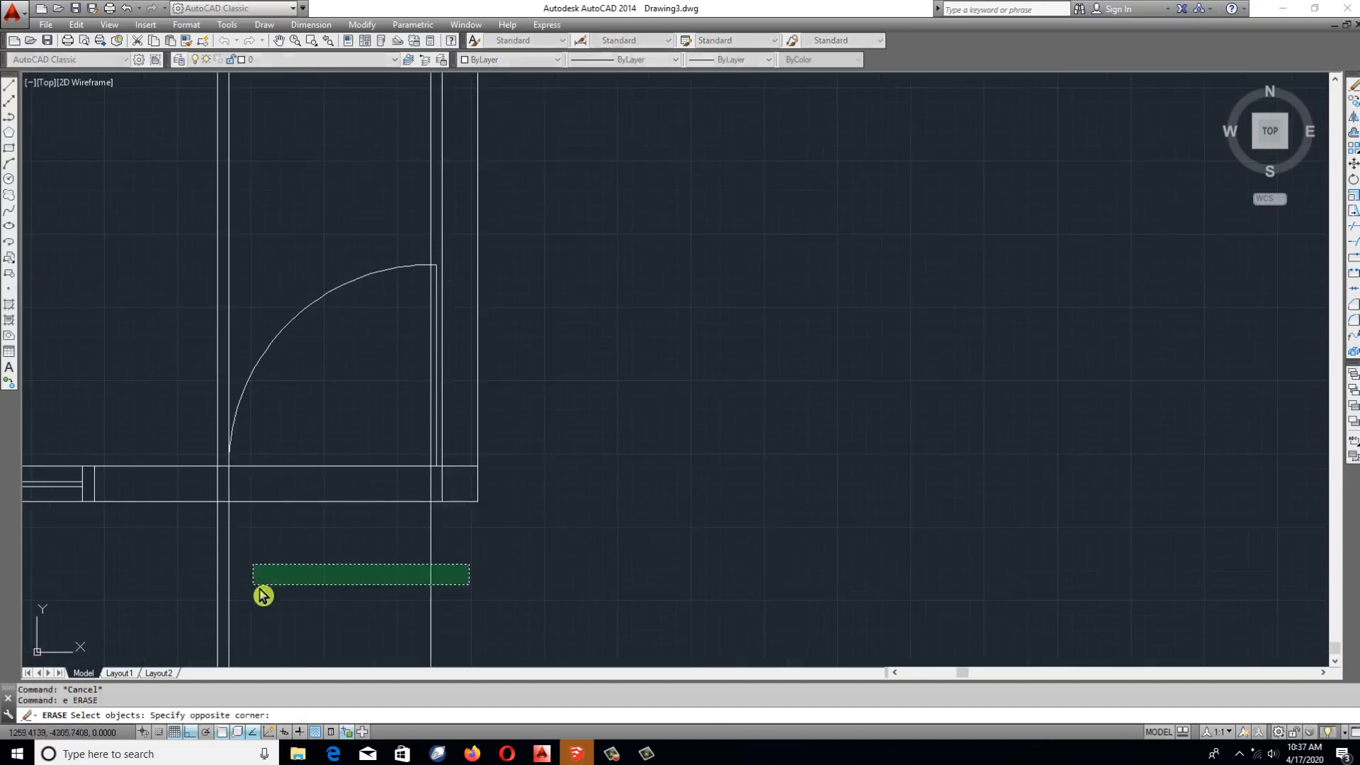
pyautogui.press('Escape')
pyautogui.write('e')
pyautogui.press('space')
pyautogui.press('Escape')
# Draw a vertical construction line through the outer edge of the door's right jamb.
pyautogui.write('xl')
pyautogui.press('space')
pyautogui.click(443, 502)
pyautogui.click(446, 535)
pyautogui.press('space')
# Trim the door construction lines below the elevation's ground line and draw a horizontal head line from the window's upper right corner past them.
pyautogui.scroll(-6, 462, 547)
pyautogui.moveTo(480, 465)
pyautogui.mouseDown(button='middle')
pyautogui.moveTo(487, 422)
pyautogui.moveTo(473, 528)
pyautogui.mouseUp(button='middle')
pyautogui.scroll(-1, 473, 527)
pyautogui.scroll(3, 467, 118)
pyautogui.scroll(1, 464, 239)
pyautogui.scroll(-2, 471, 339)
pyautogui.press('Escape')
pyautogui.press('Escape')
pyautogui.write('l')
pyautogui.press('space')
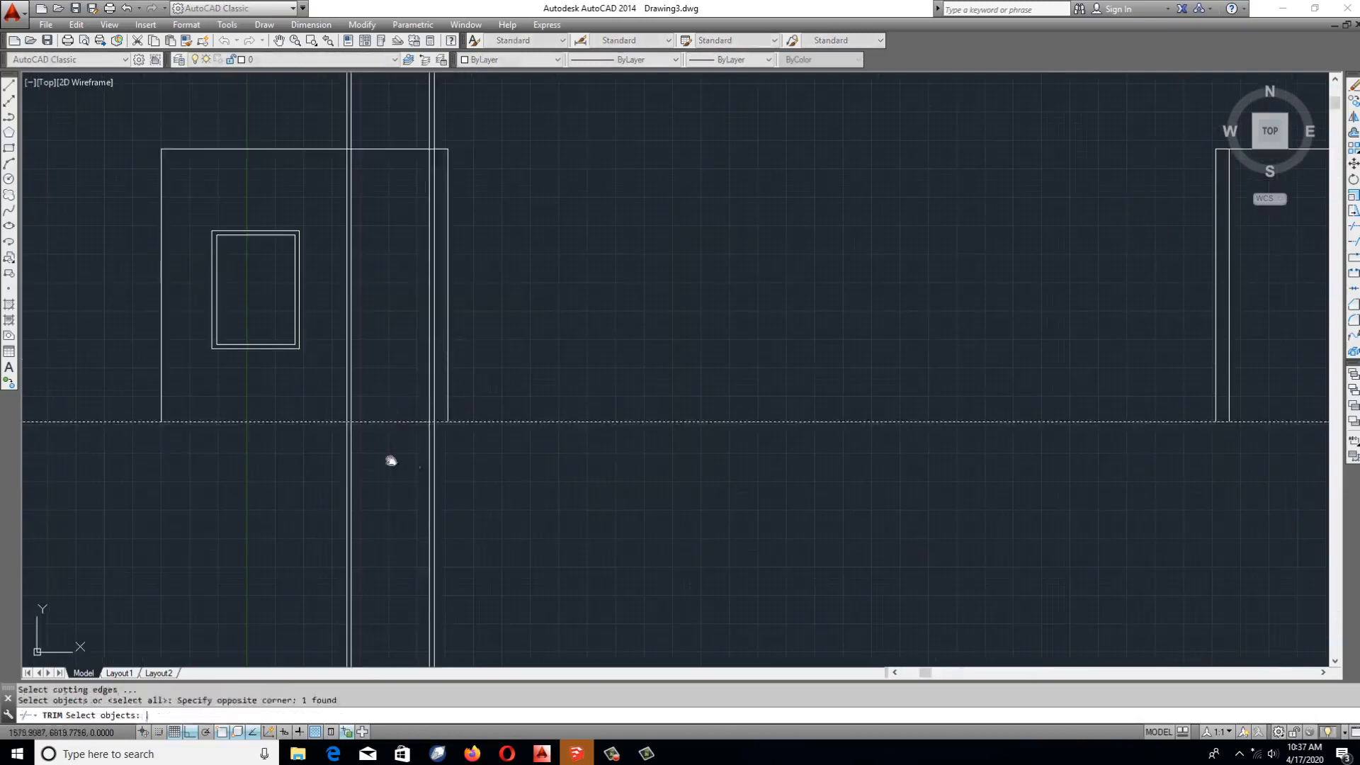
pyautogui.scroll(2, 290, 219)
pyautogui.click(303, 240)
pyautogui.click(786, 217)
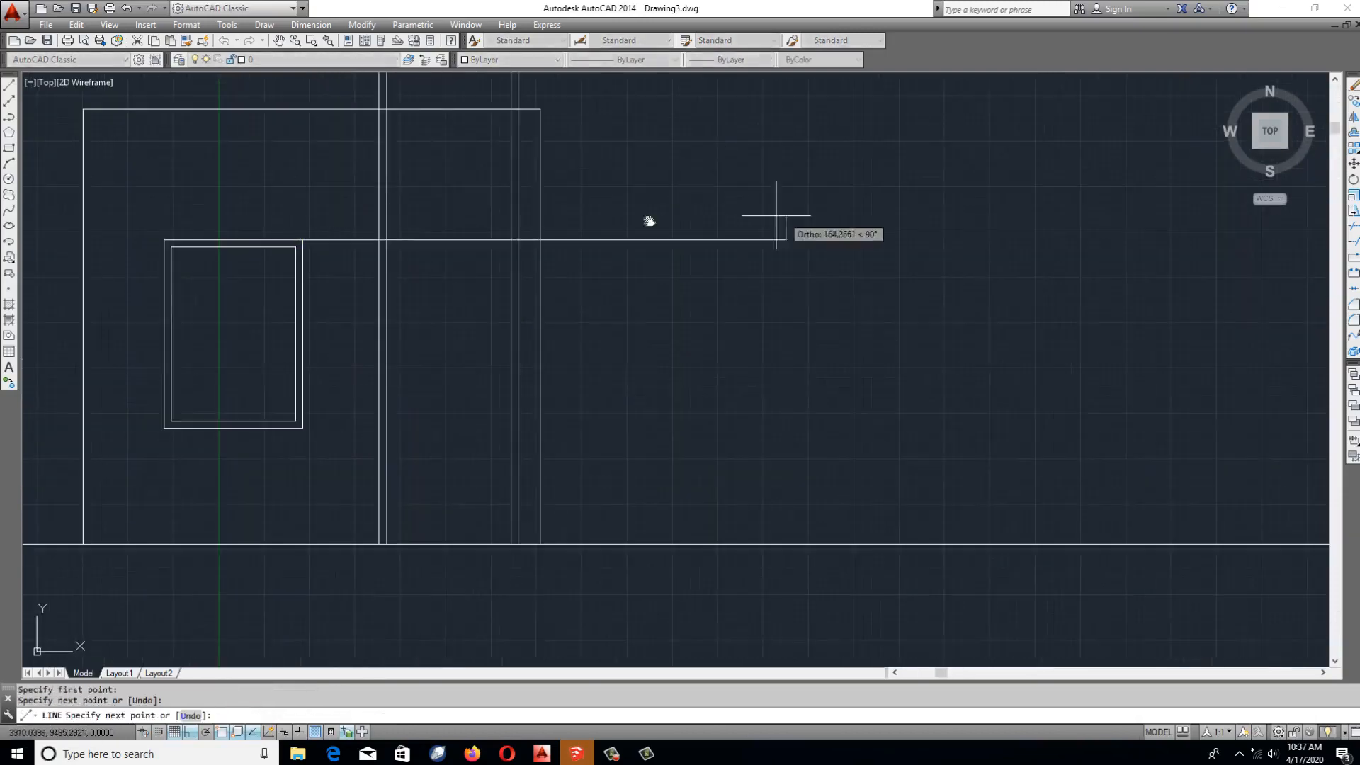
pyautogui.press('Escape')
# Trim the door's vertical construction lines above the head line in the front elevation.
pyautogui.scroll(2, 489, 216)
pyautogui.write('tr')
pyautogui.click(460, 254)
pyautogui.press('space')
pyautogui.moveTo(417, 207); pyautogui.dragTo(245, 218)
pyautogui.scroll(2, 587, 219)
pyautogui.moveTo(439, 269)
pyautogui.mouseDown()
pyautogui.moveTo(383, 294)
pyautogui.moveTo(513, 328)
pyautogui.moveTo(419, 363)
pyautogui.mouseUp()
pyautogui.press('Escape')
pyautogui.press('Escape')
# Trim away the section of the head line between the window and the door.
pyautogui.write('tr')
pyautogui.press('space')
pyautogui.press('space')
pyautogui.scroll(-5, 629, 322)
pyautogui.press('space')
pyautogui.press('space')
pyautogui.moveTo(434, 295); pyautogui.dragTo(425, 324)
pyautogui.press('space')
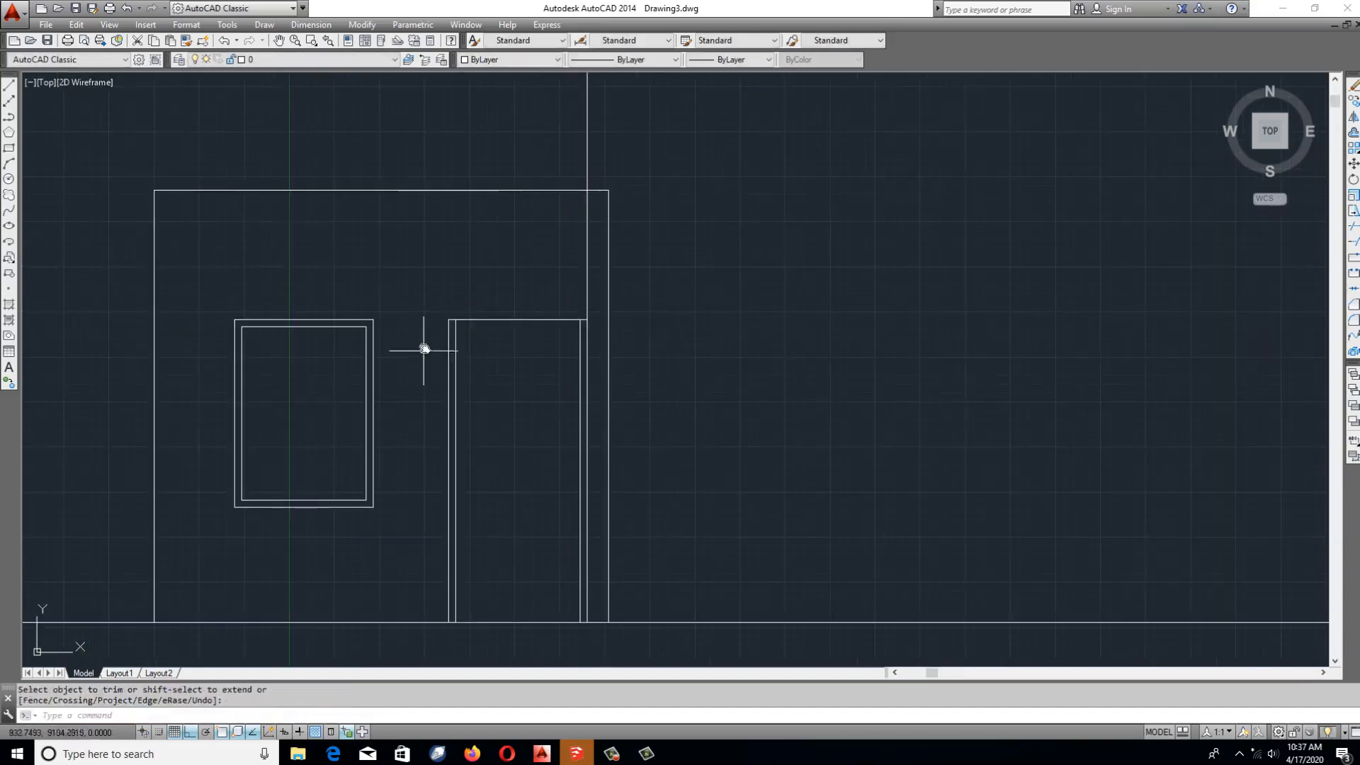
# Draw a horizontal line from the upper right corner of the window's inner frame across the door and past the wall.
pyautogui.press('Escape')
pyautogui.scroll(4, 403, 336)
pyautogui.write('l')
pyautogui.click(309, 312)
pyautogui.click(1120, 273)
pyautogui.press('space')
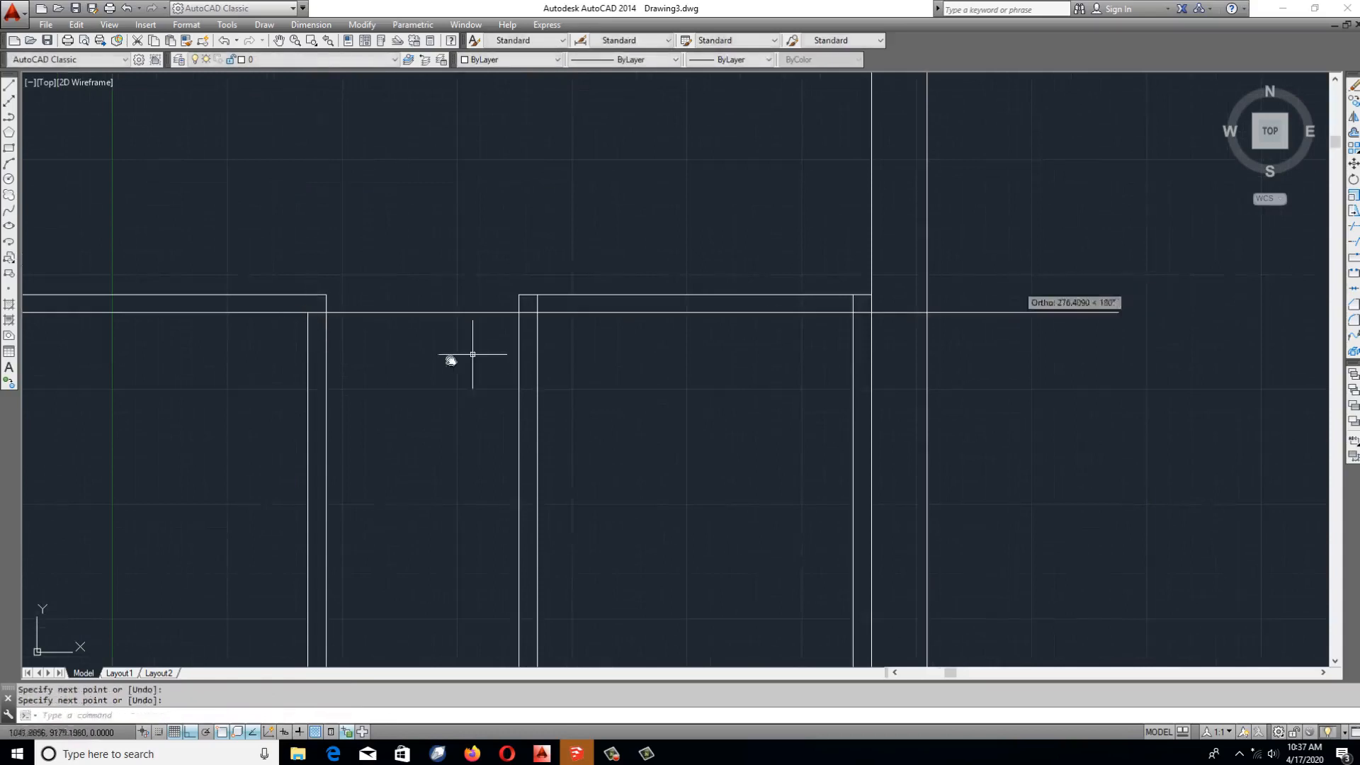
# Fillet the inner head line with the two inner jamb lines to close both upper corners of the door's inner frame.
pyautogui.write('f')
pyautogui.click(540, 320)
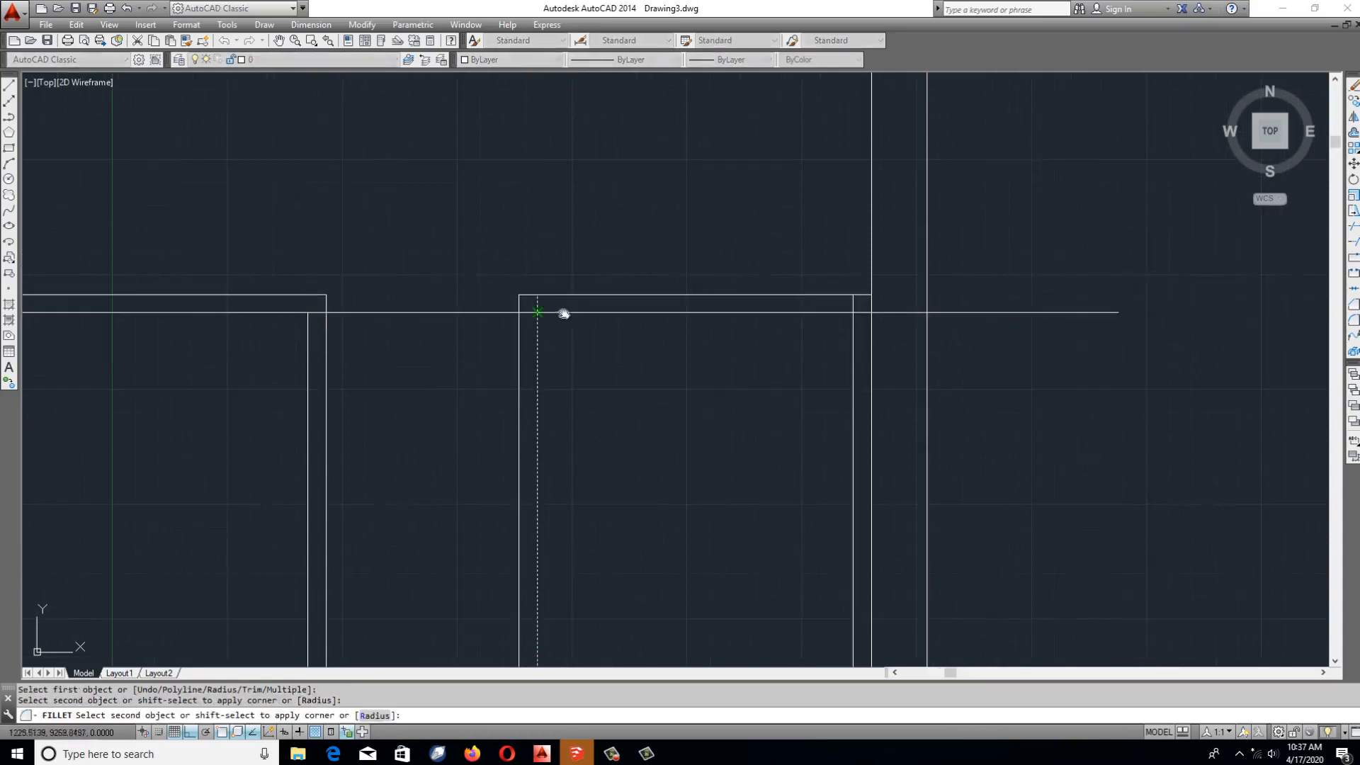
pyautogui.click(563, 314)
pyautogui.press('space')
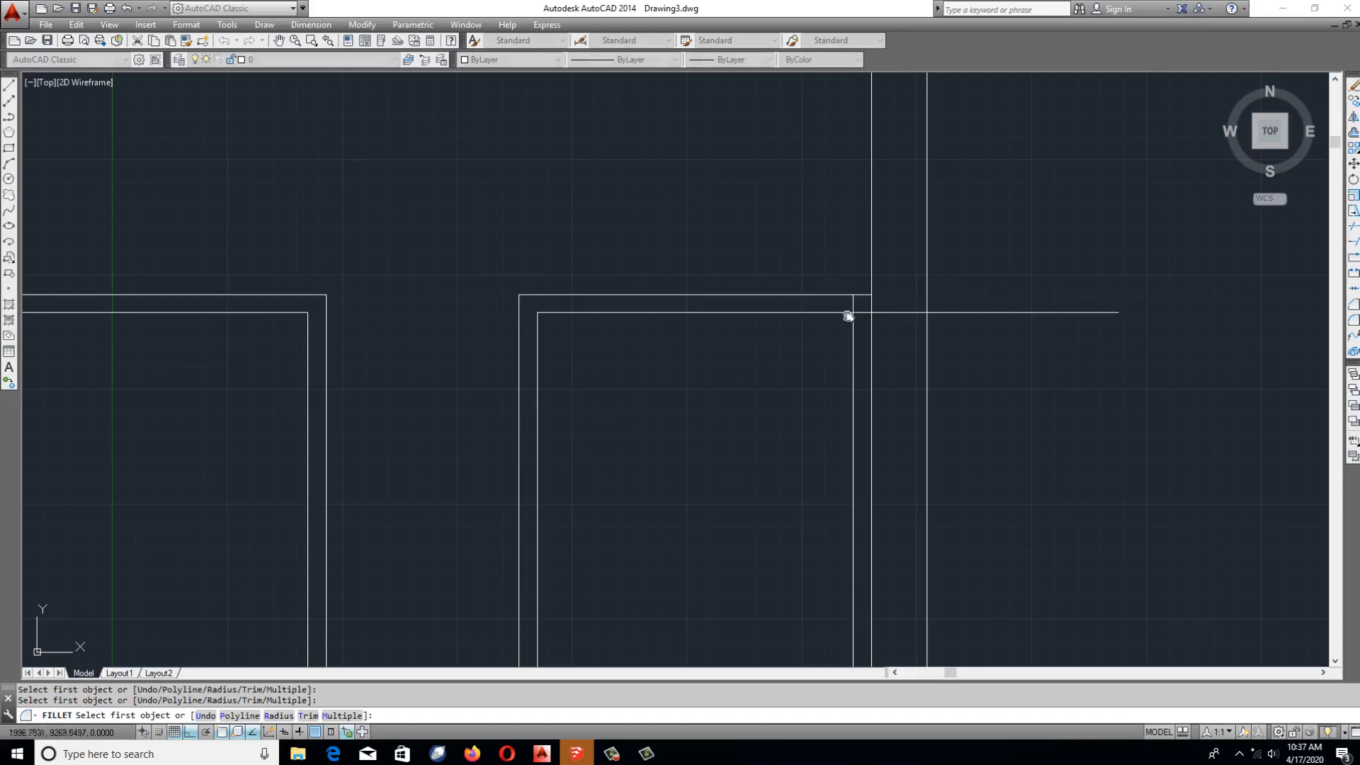
pyautogui.click(844, 313)
pyautogui.click(853, 328)
pyautogui.press('space')
pyautogui.scroll(-6, 765, 319)
pyautogui.moveTo(732, 273); pyautogui.dragTo(683, 258, button='middle')
pyautogui.press('space')
pyautogui.press('Escape')
pyautogui.write('l')
pyautogui.press('space')
pyautogui.scroll(4, 638, 258)
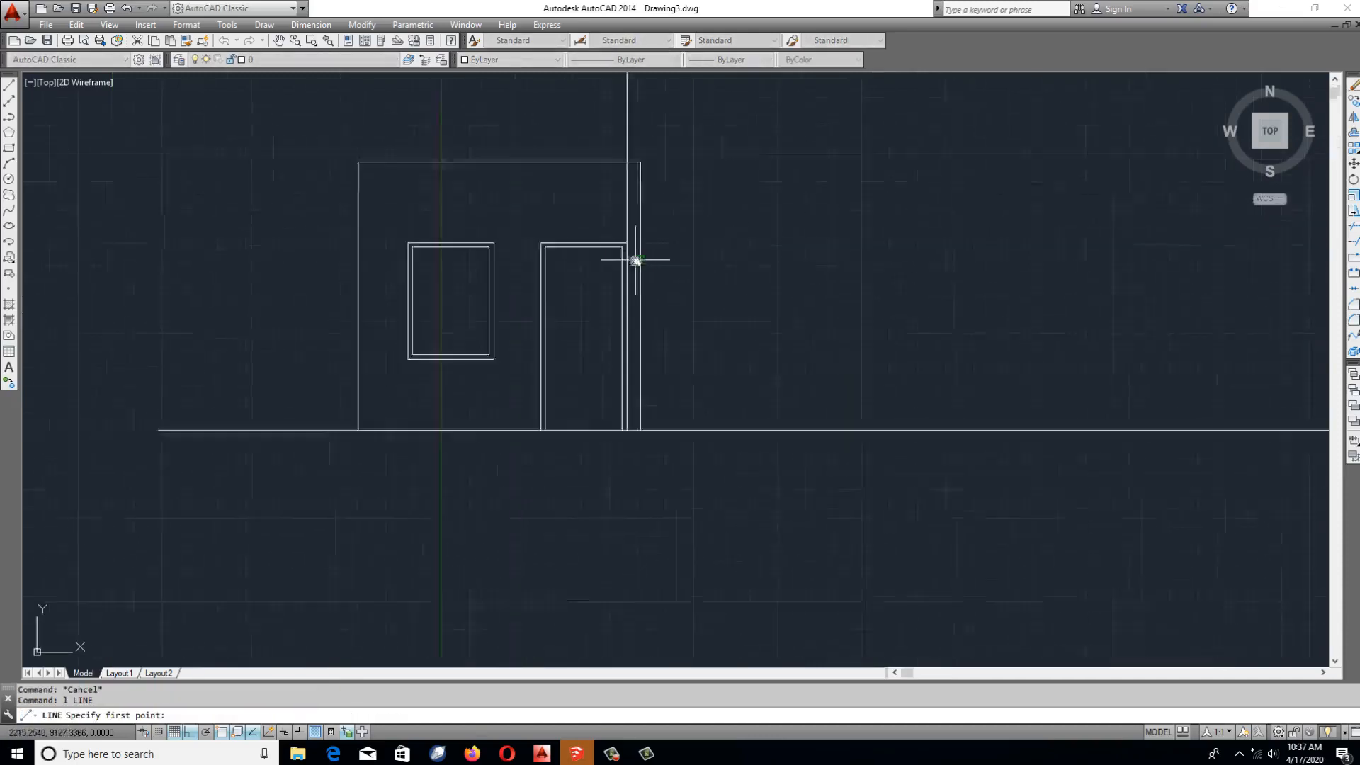
pyautogui.scroll(-6, 556, 249)
pyautogui.moveTo(556, 249); pyautogui.dragTo(461, 298, button='middle')
pyautogui.press('Escape')
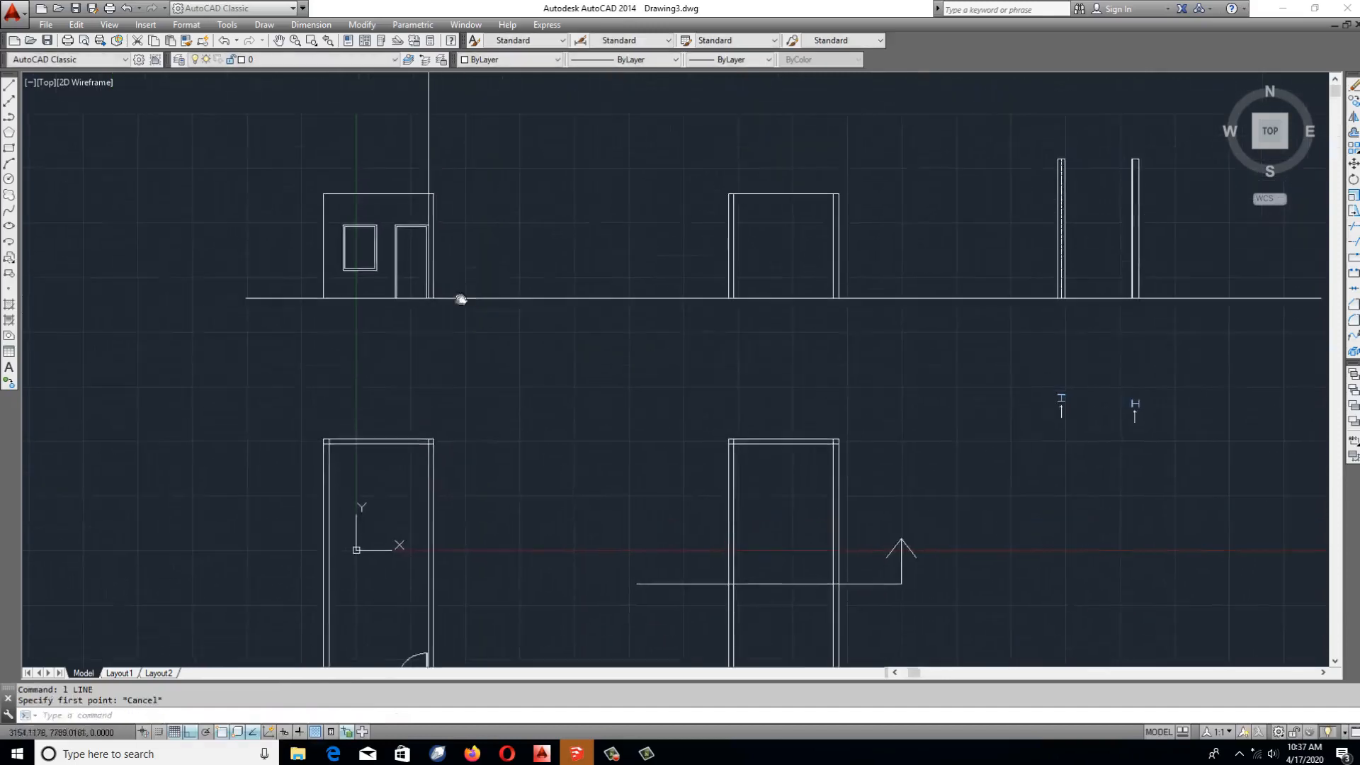
# Trim off the leftover vertical construction line extending above the door's right jamb in the front elevation.
pyautogui.press('Escape')
pyautogui.press('Escape')
pyautogui.scroll(6, 412, 189)
pyautogui.write('tr')
pyautogui.click(423, 189)
pyautogui.click(395, 221)
pyautogui.press('space')
pyautogui.click(540, 139)
pyautogui.click(316, 173)
pyautogui.press('space')
pyautogui.press('Escape')
pyautogui.scroll(-6, 483, 214)
pyautogui.moveTo(507, 227); pyautogui.dragTo(625, 170, button='middle')
pyautogui.moveTo(679, 312)
pyautogui.mouseDown(button='middle')
pyautogui.moveTo(602, 170)
pyautogui.moveTo(590, 200)
pyautogui.mouseUp(button='middle')
pyautogui.press('Escape')
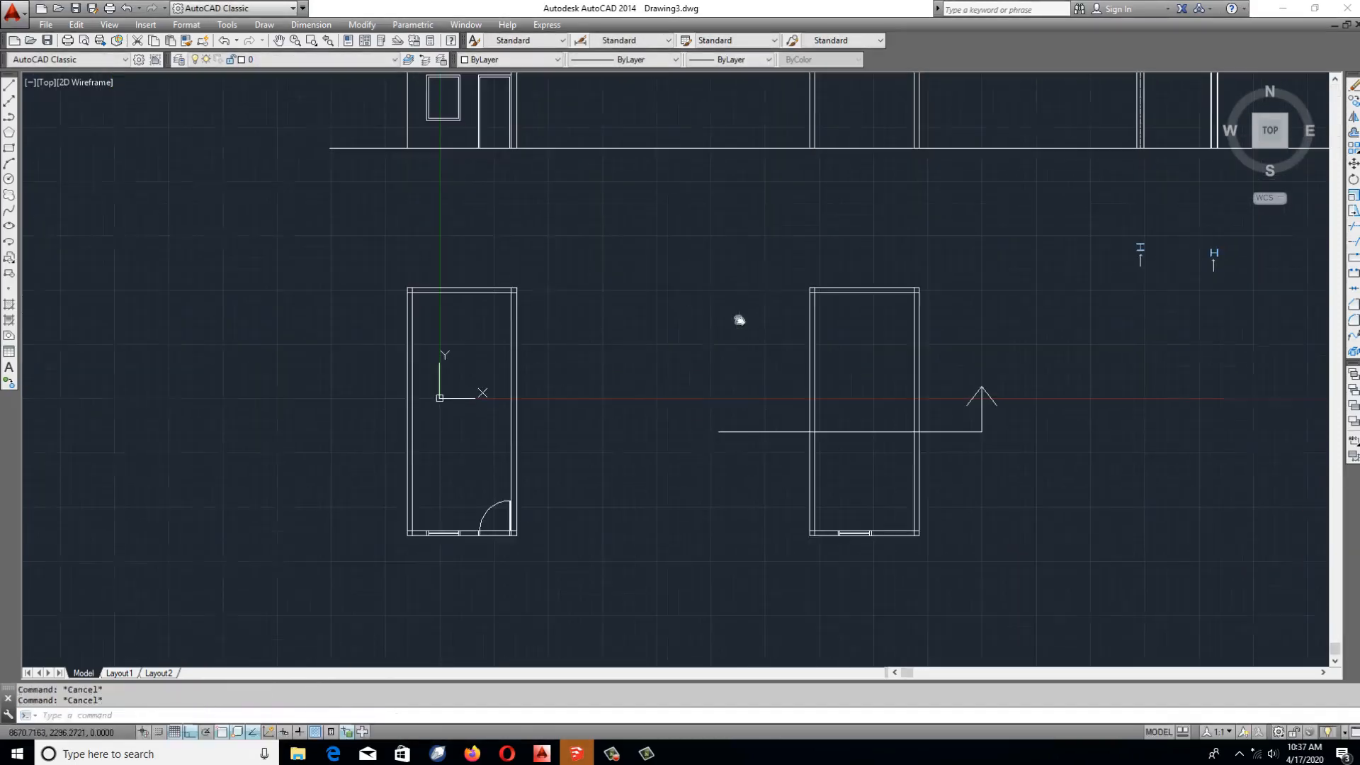
pyautogui.moveTo(737, 318); pyautogui.dragTo(581, 462, button='middle')
pyautogui.moveTo(588, 379); pyautogui.dragTo(713, 209, button='middle')
pyautogui.moveTo(579, 296); pyautogui.dragTo(482, 391, button='middle')
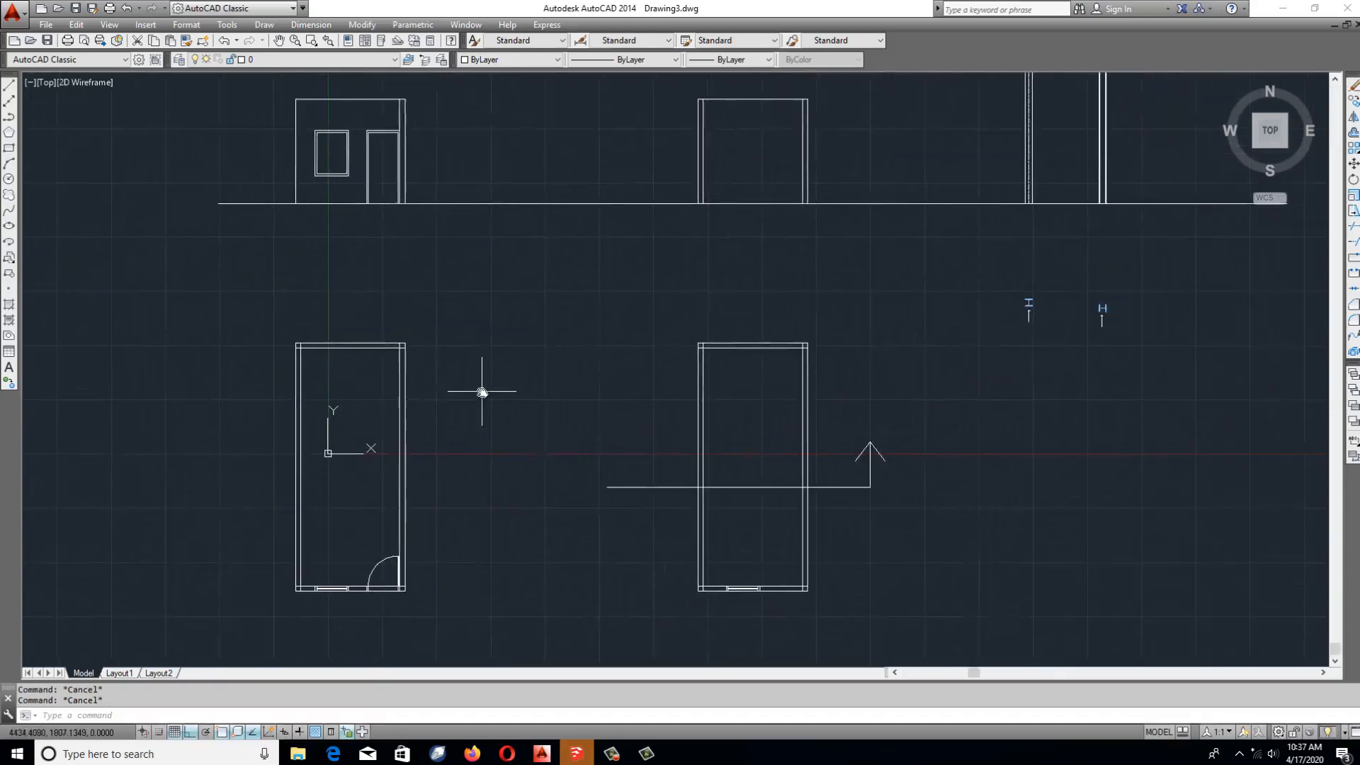